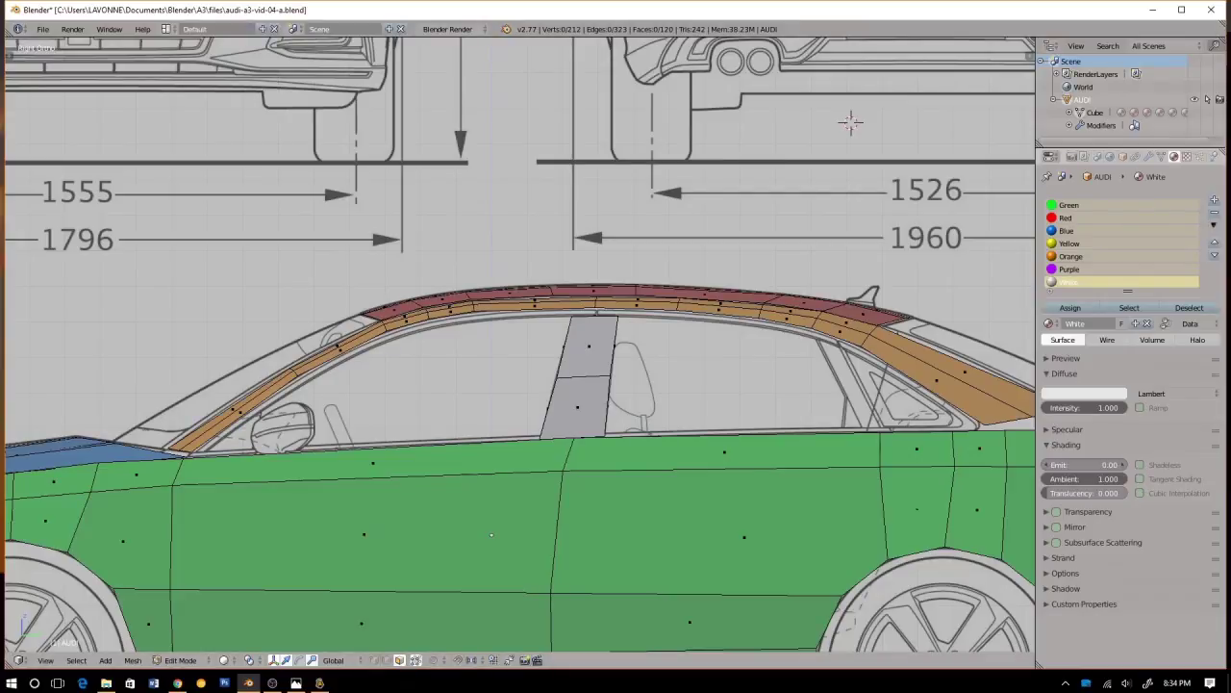
Reopen the recent file audi-a3-vid-04-a.blend and look over the car body in perspective
{"action": "left_click", "coordinate": [43, 29]}
{"action": "mouse_move", "coordinate": [75, 70]}
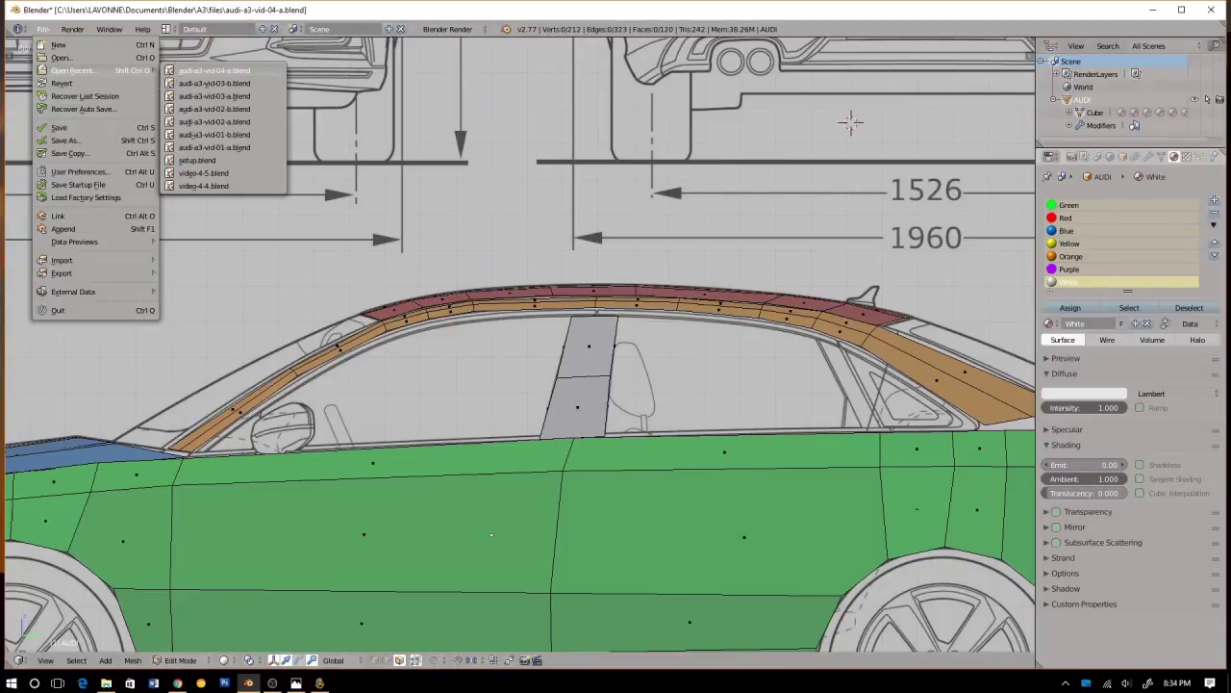
{"action": "left_click", "coordinate": [214, 70]}
{"action": "middle_click_drag", "start_coordinate": [893, 129], "coordinate": [846, 313]}
{"action": "key", "text": "a"}
{"action": "scroll", "coordinate": [846, 312], "scroll_direction": "up", "scroll_amount": 6}
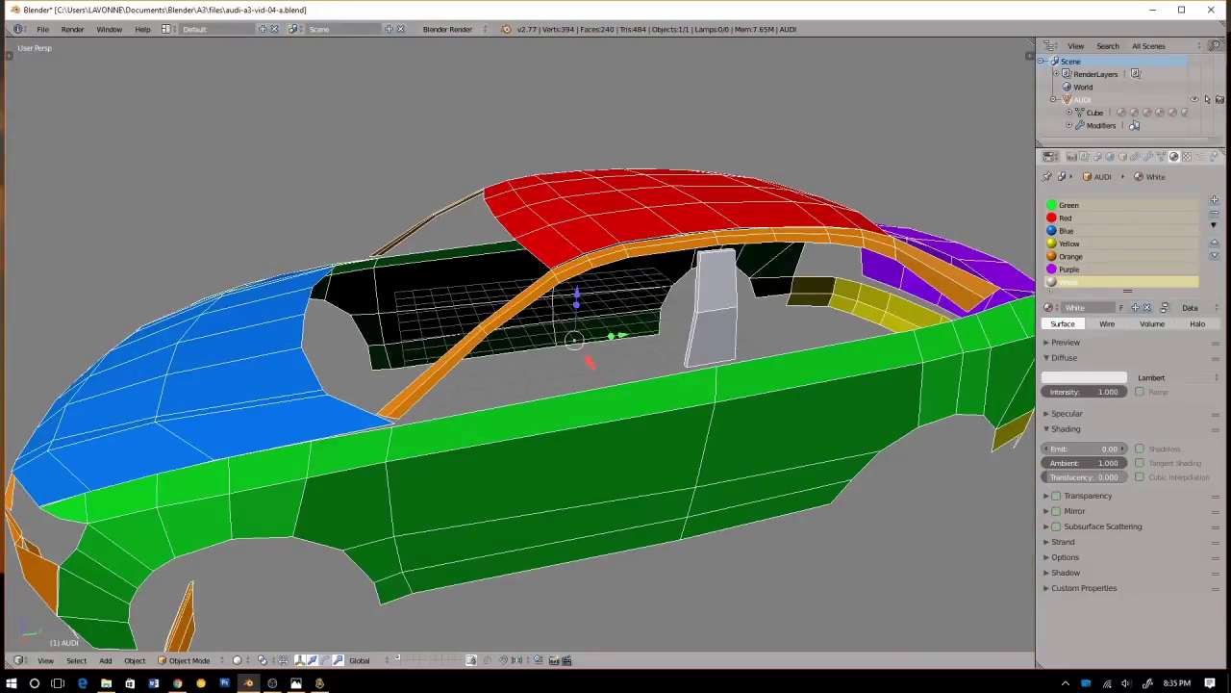
{"action": "middle_click_drag", "start_coordinate": [1033, 117], "coordinate": [1015, 135], "text": "shift"}
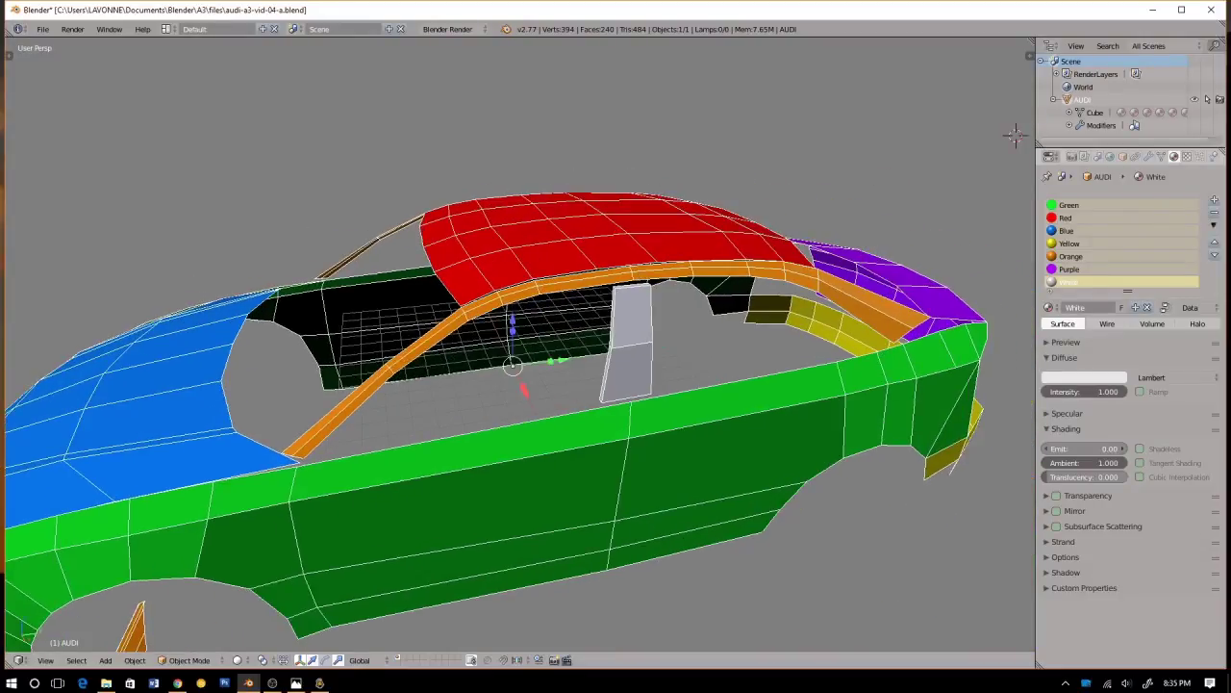
{"action": "scroll", "coordinate": [519, 345], "scroll_direction": "down", "scroll_amount": 4}
{"action": "scroll", "coordinate": [519, 344], "scroll_direction": "up", "scroll_amount": 2}
{"action": "middle_click_drag", "start_coordinate": [785, 231], "coordinate": [828, 133]}
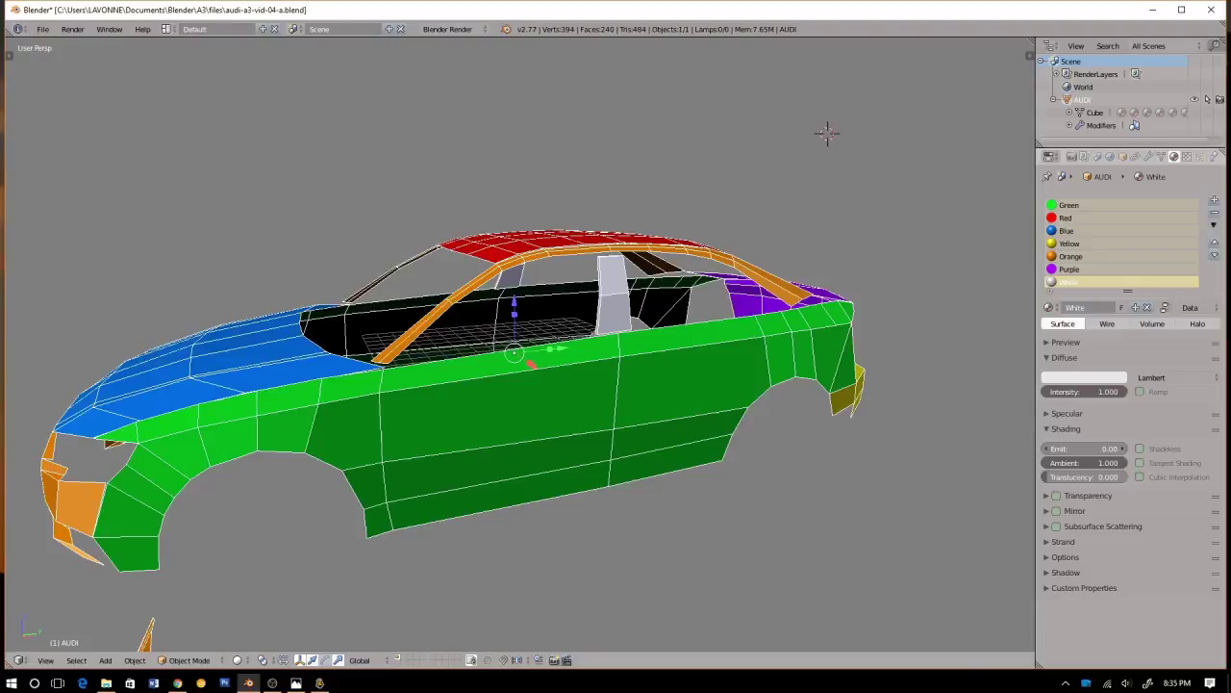
Put the AUDI mesh in Edit Mode and show it as wireframe in the right side view, framed on the roofline above the door pillar
{"action": "key", "text": "Tab"}
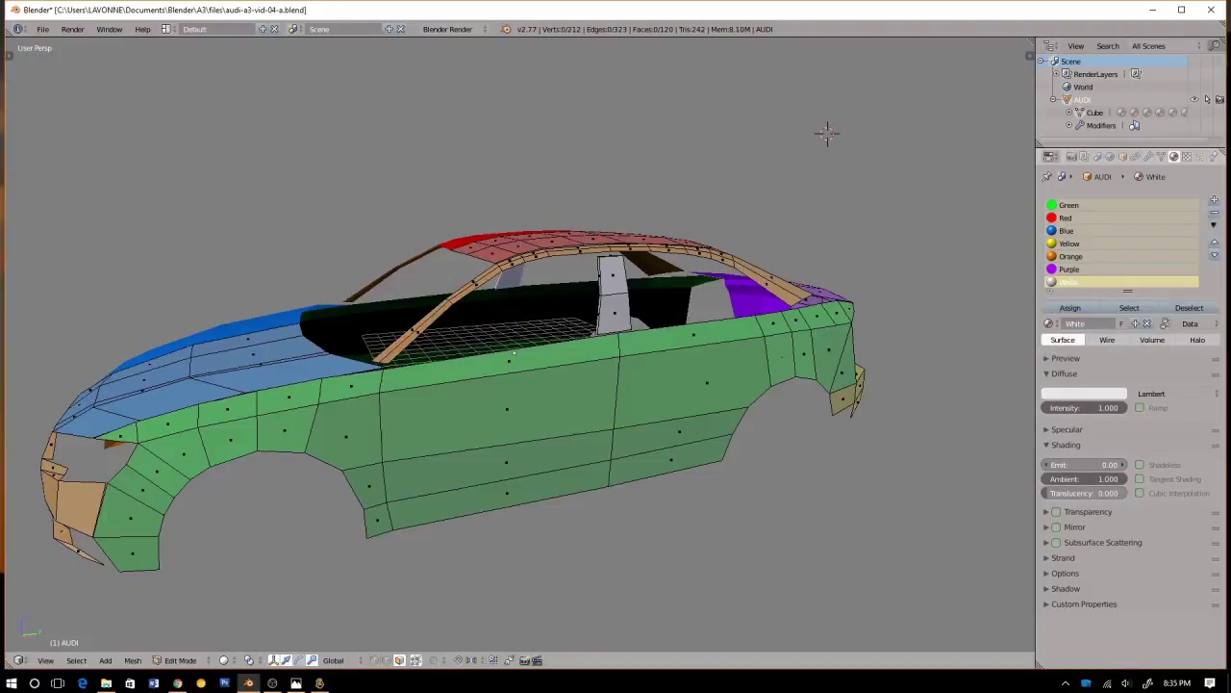
{"action": "key", "text": "KP_1"}
{"action": "key", "text": "KP_3"}
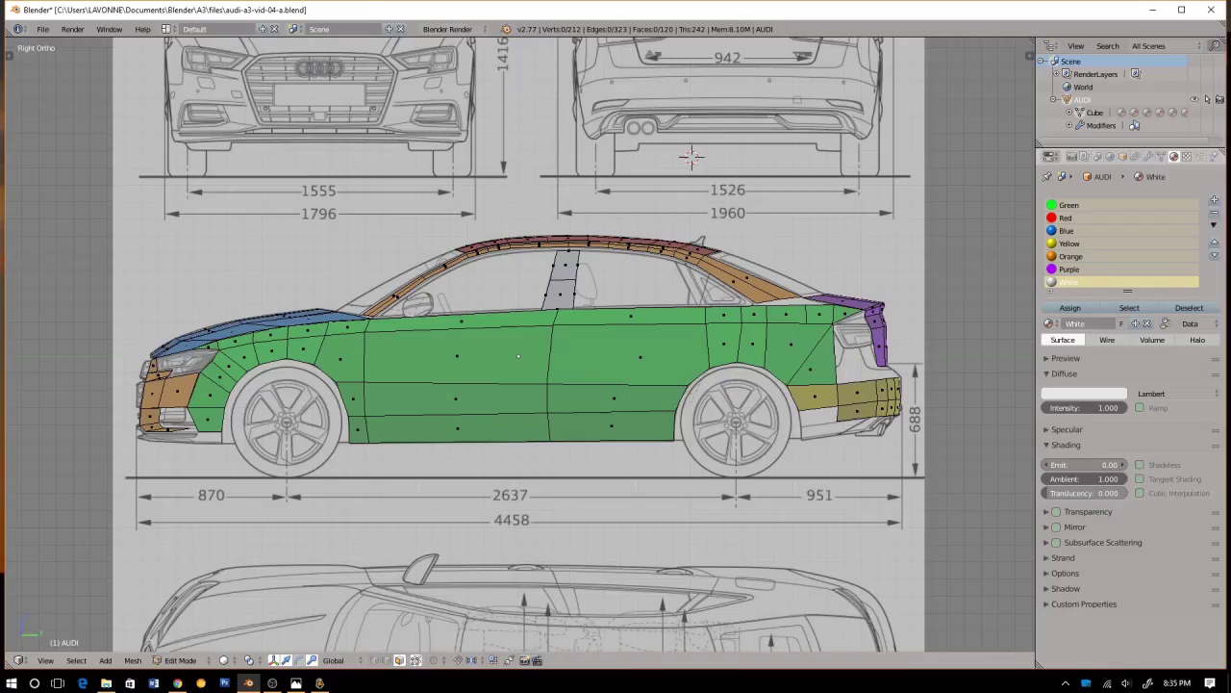
{"action": "scroll", "coordinate": [519, 345], "scroll_direction": "up", "scroll_amount": 2}
{"action": "middle_click_drag", "start_coordinate": [519, 289], "coordinate": [526, 436], "text": "shift"}
{"action": "scroll", "coordinate": [558, 349], "scroll_direction": "up", "scroll_amount": 8}
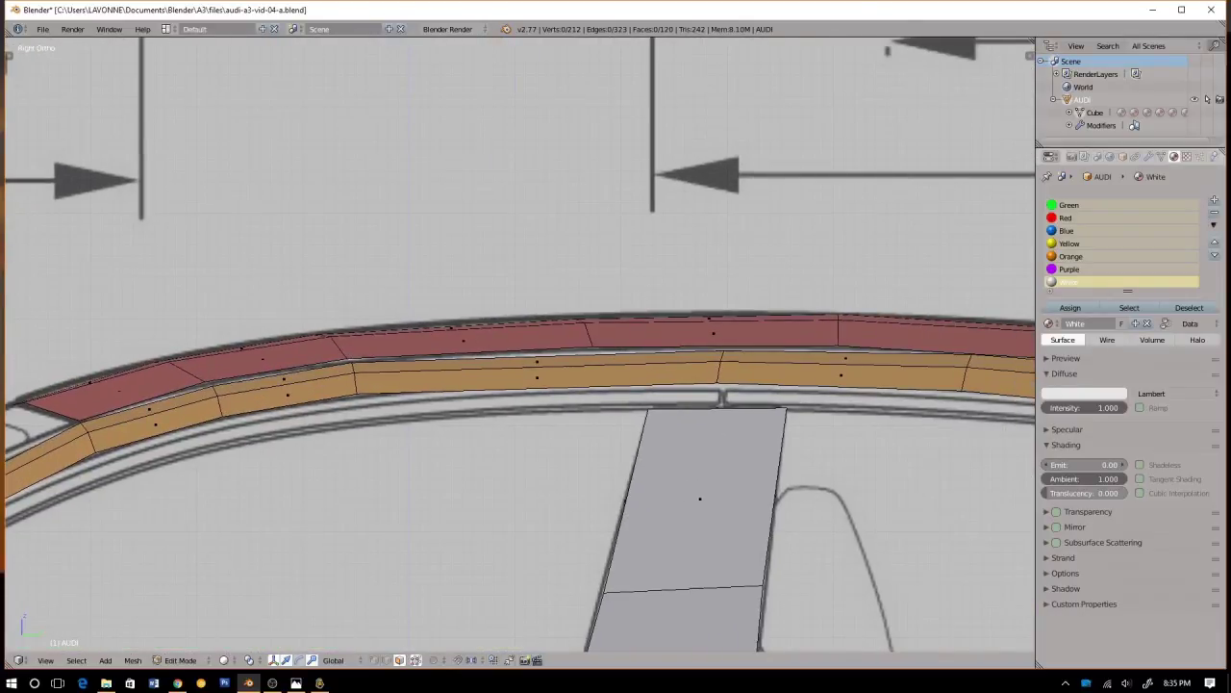
{"action": "key", "text": "z"}
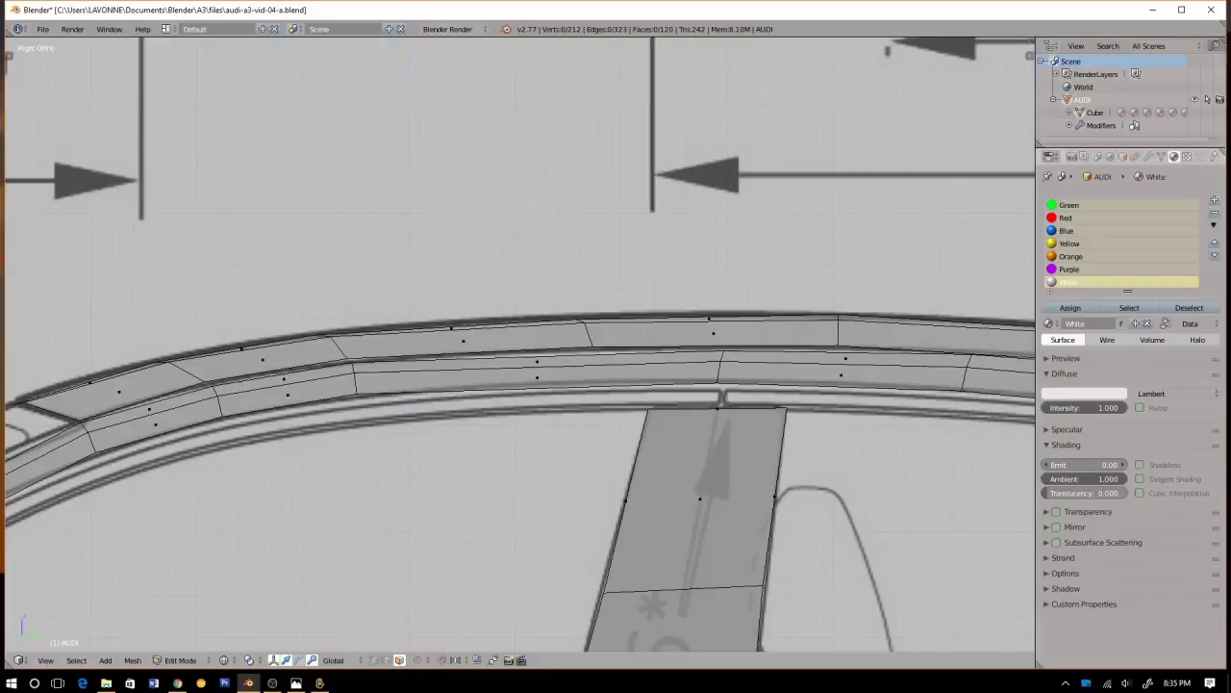
Add a loop cut across the long side-rail section ahead of the door pillar and raise it slightly to follow the blueprint
{"action": "key", "text": "ctrl+r"}
{"action": "left_click", "coordinate": [537, 370]}
{"action": "left_click", "coordinate": [537, 369]}
{"action": "scroll", "coordinate": [520, 344], "scroll_direction": "up", "scroll_amount": 3}
{"action": "left_click_drag", "start_coordinate": [549, 337], "coordinate": [549, 328]}
Add a loop cut across the roof panel behind the door pillar and raise it along Z to the blueprint roofline
{"action": "scroll", "coordinate": [519, 344], "scroll_direction": "down", "scroll_amount": 5}
{"action": "middle_click_drag", "start_coordinate": [674, 347], "coordinate": [160, 296], "text": "shift"}
{"action": "middle_click_drag", "start_coordinate": [673, 346], "coordinate": [500, 318], "text": "shift"}
{"action": "middle_click_drag", "start_coordinate": [347, 317], "coordinate": [597, 382], "text": "shift"}
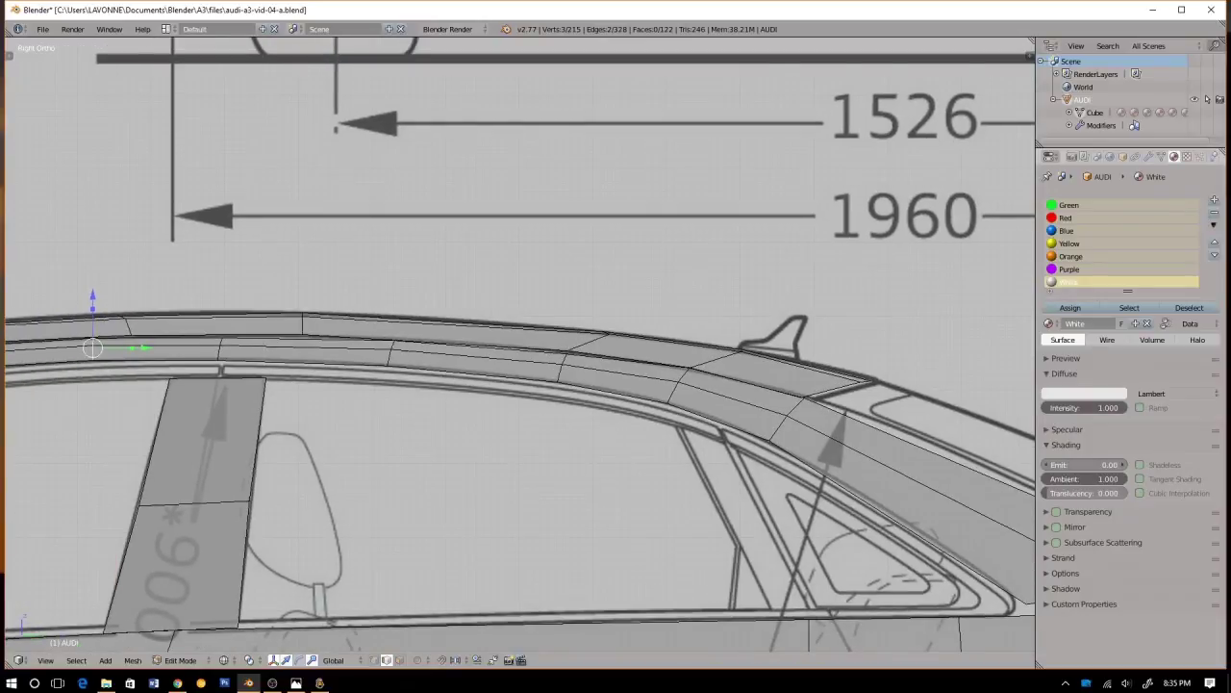
{"action": "key", "text": "ctrl+r"}
{"action": "left_click", "coordinate": [447, 330]}
{"action": "left_click", "coordinate": [447, 330]}
{"action": "scroll", "coordinate": [447, 330], "scroll_direction": "up", "scroll_amount": 4}
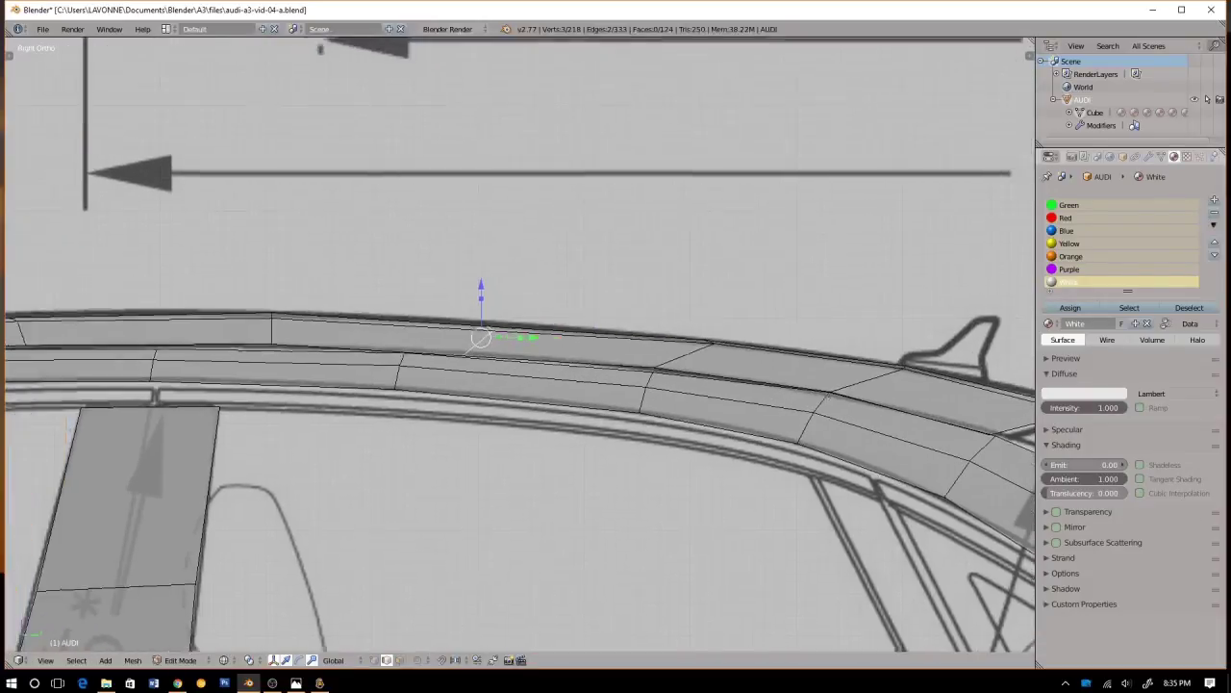
{"action": "key", "text": "g"}
{"action": "key", "text": "z"}
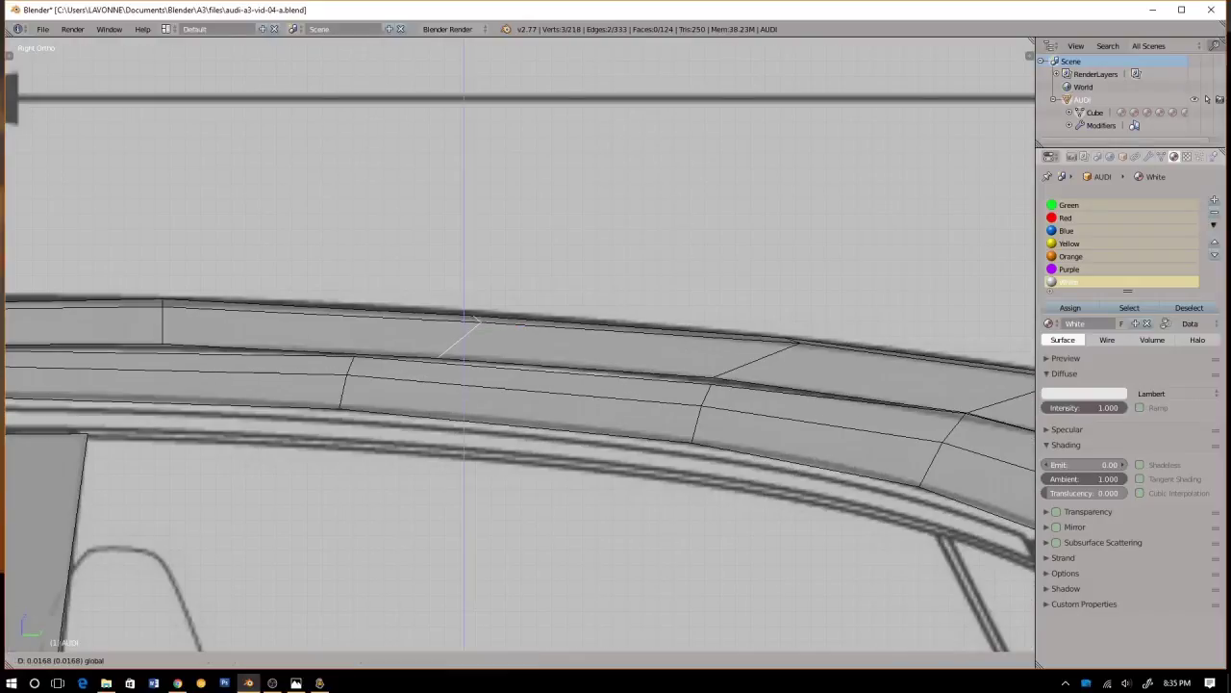
{"action": "left_click", "coordinate": [463, 332]}
{"action": "scroll", "coordinate": [464, 332], "scroll_direction": "down", "scroll_amount": 2}
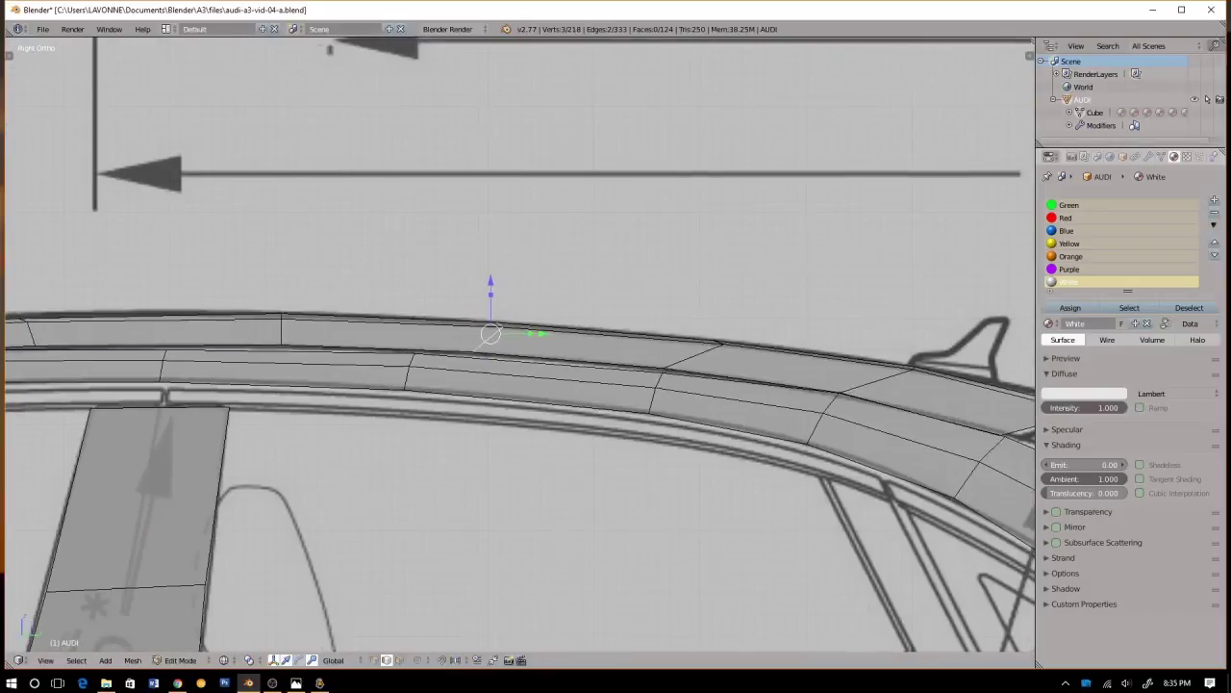
Add a centered loop cut across the rear pillar beside the back window and shift it to match the side blueprint
{"action": "middle_click_drag", "start_coordinate": [463, 331], "coordinate": [691, 347], "text": "shift"}
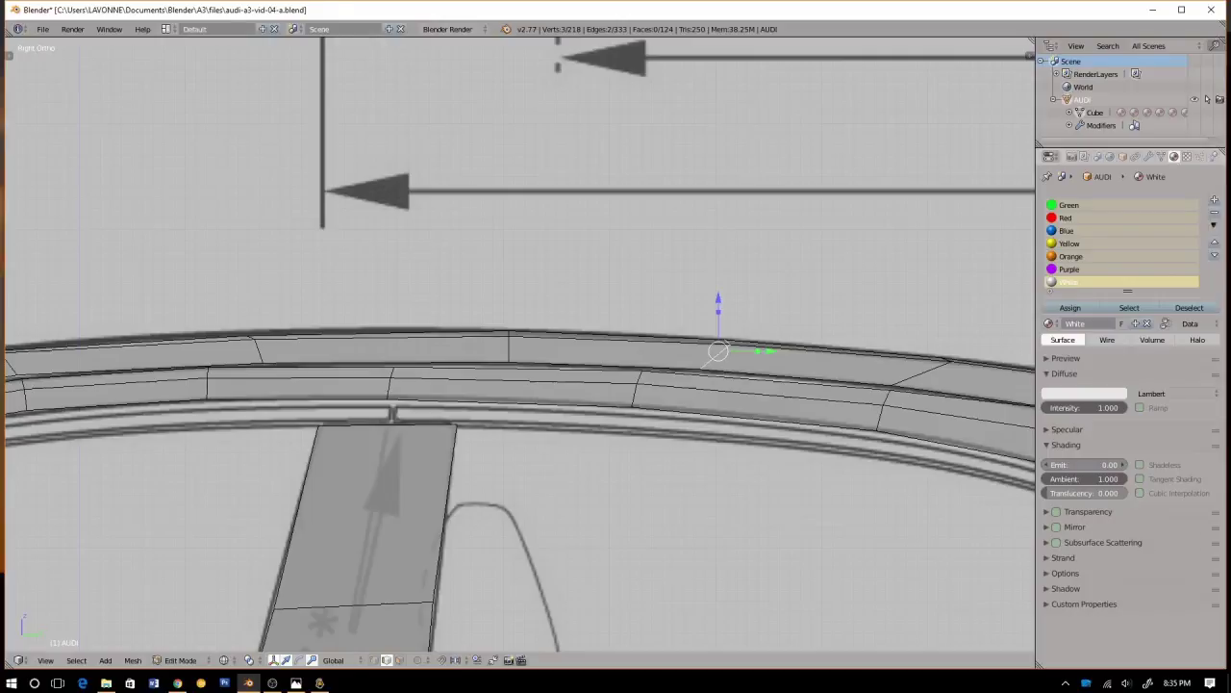
{"action": "scroll", "coordinate": [520, 347], "scroll_direction": "down", "scroll_amount": 3}
{"action": "middle_click_drag", "start_coordinate": [616, 347], "coordinate": [205, 251], "text": "shift"}
{"action": "scroll", "coordinate": [520, 346], "scroll_direction": "up", "scroll_amount": 2}
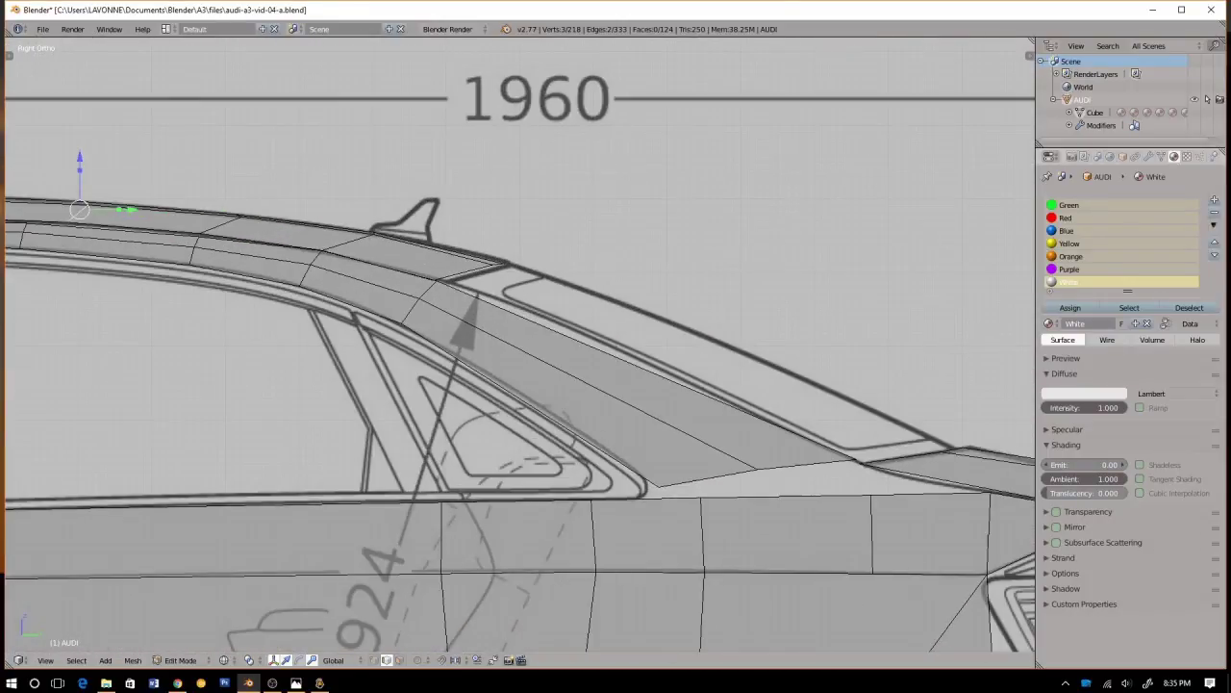
{"action": "key", "text": "ctrl+r"}
{"action": "left_click", "coordinate": [588, 387]}
{"action": "right_click", "coordinate": [608, 396]}
{"action": "key", "text": "g"}
{"action": "key", "text": "Return"}
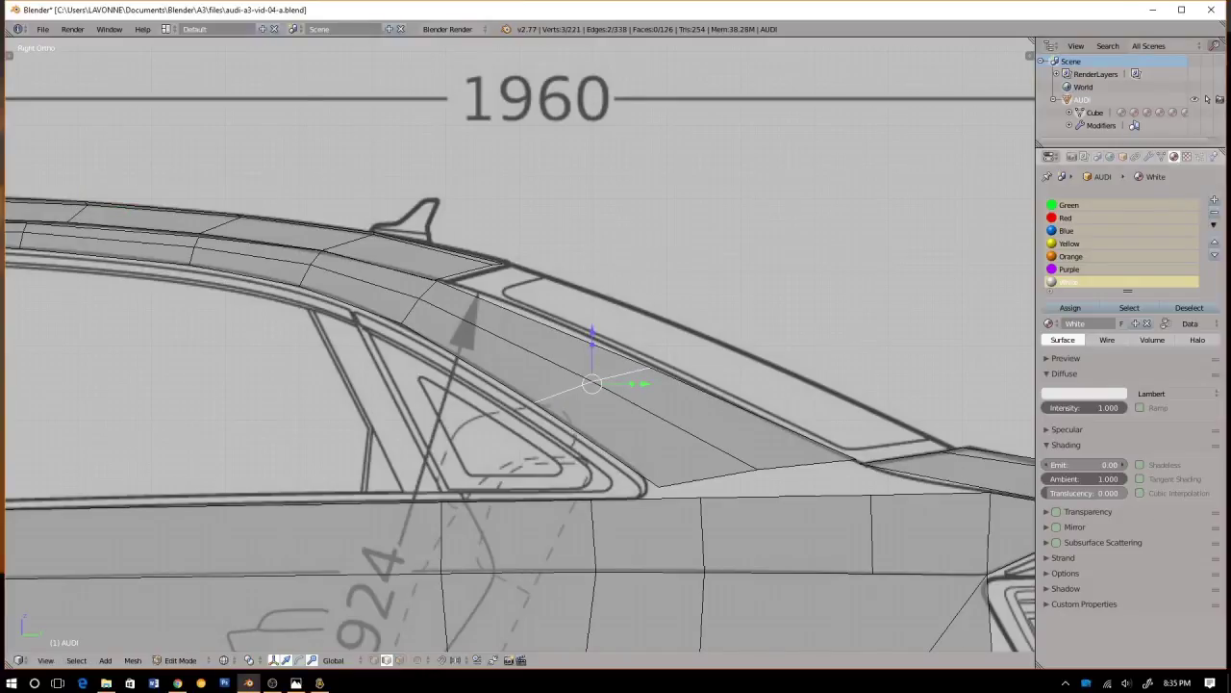
In top view, rotate the new rear-pillar loop by about 34° and scale it to about 0.64 to fit the blueprint
{"action": "key", "text": "KP_7"}
{"action": "middle_click_drag", "start_coordinate": [968, 593], "coordinate": [877, 587], "text": "shift"}
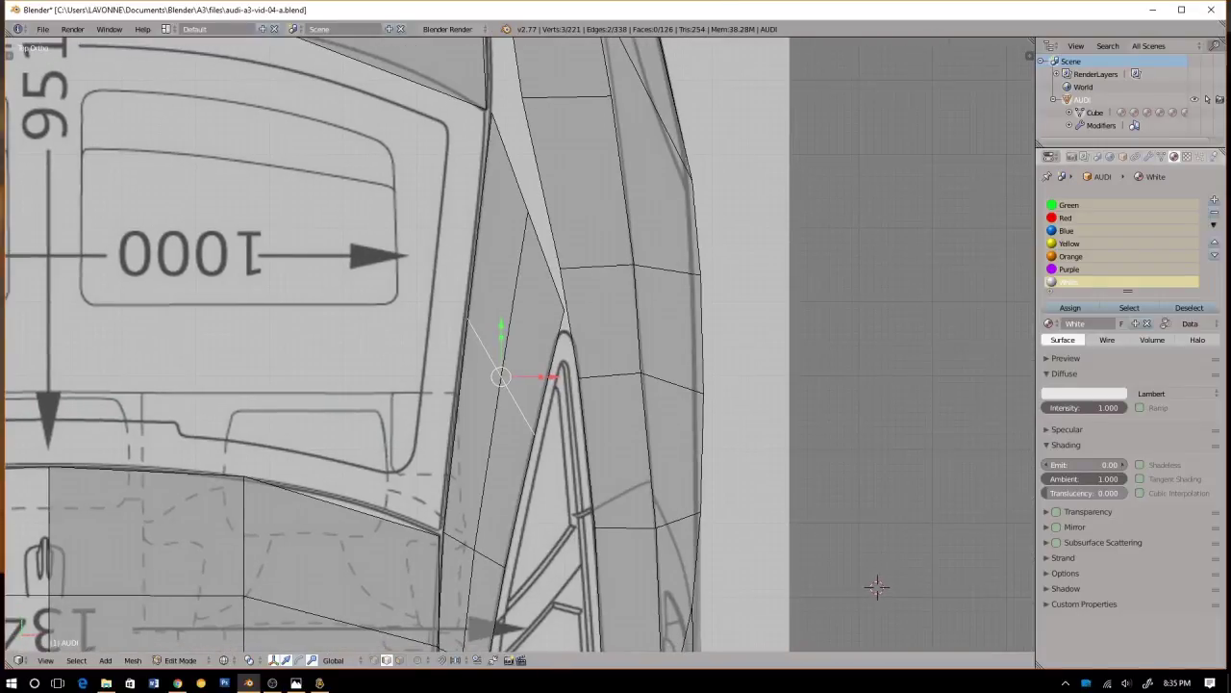
{"action": "key", "text": "r"}
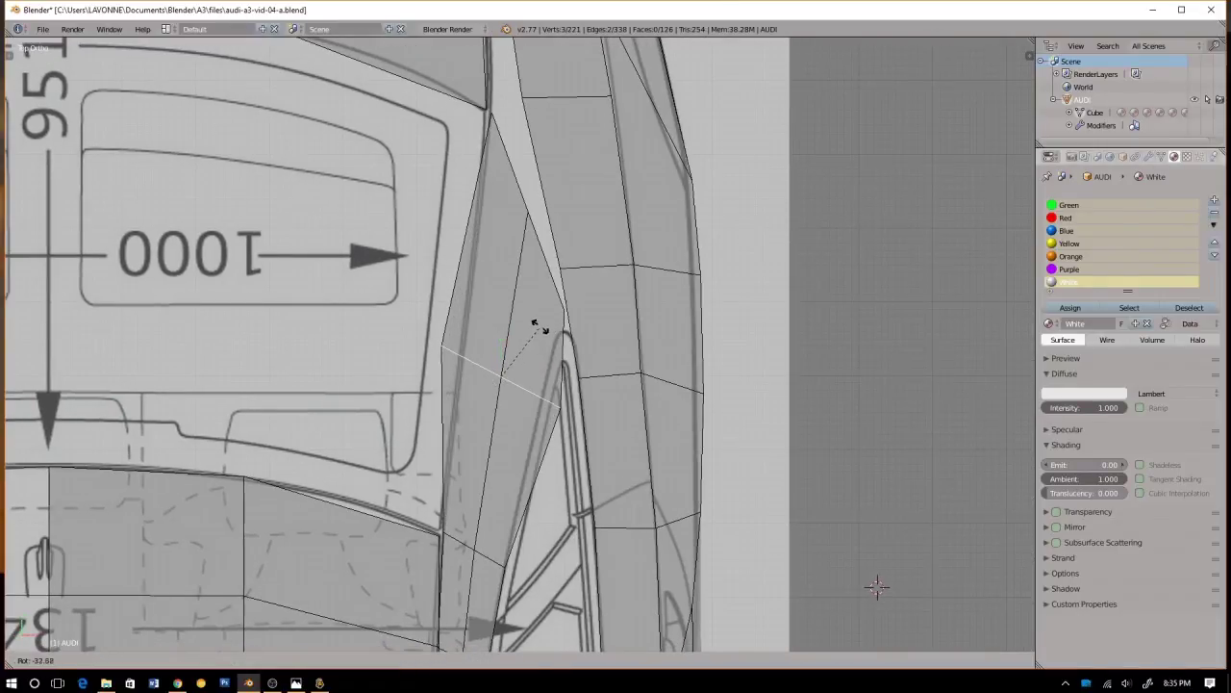
{"action": "left_click", "coordinate": [540, 327]}
{"action": "key", "text": "s"}
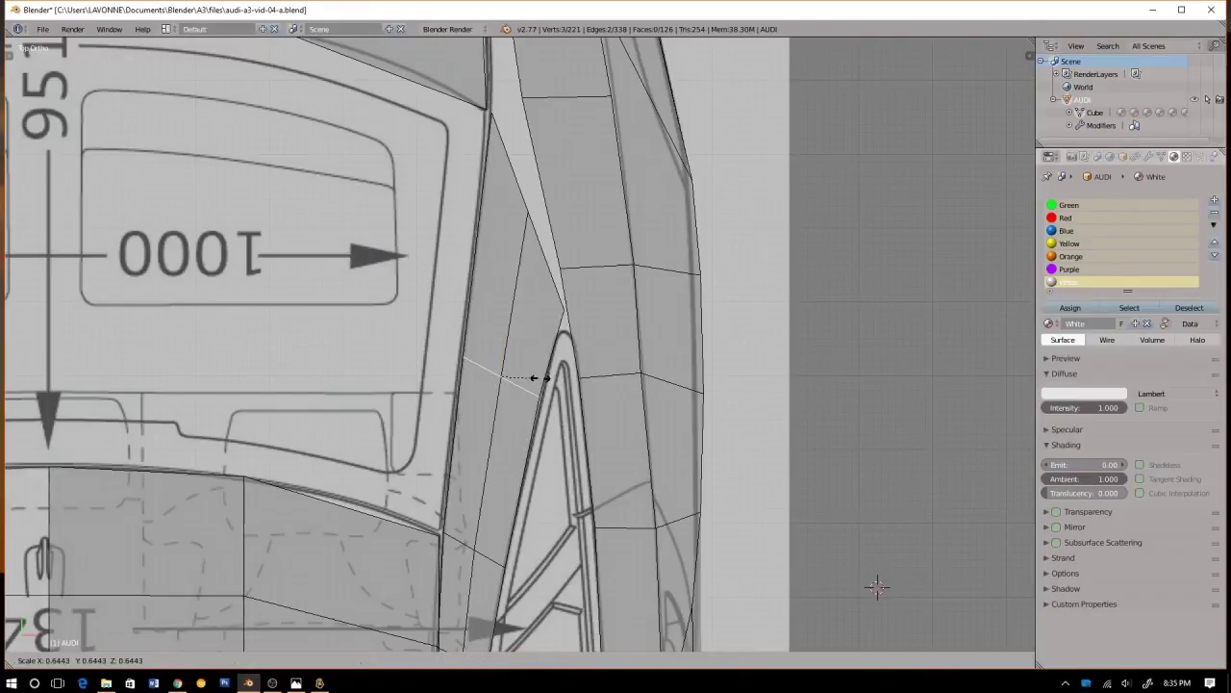
{"action": "left_click", "coordinate": [535, 378]}
{"action": "scroll", "coordinate": [535, 378], "scroll_direction": "down", "scroll_amount": 3}
{"action": "scroll", "coordinate": [535, 378], "scroll_direction": "up", "scroll_amount": 4}
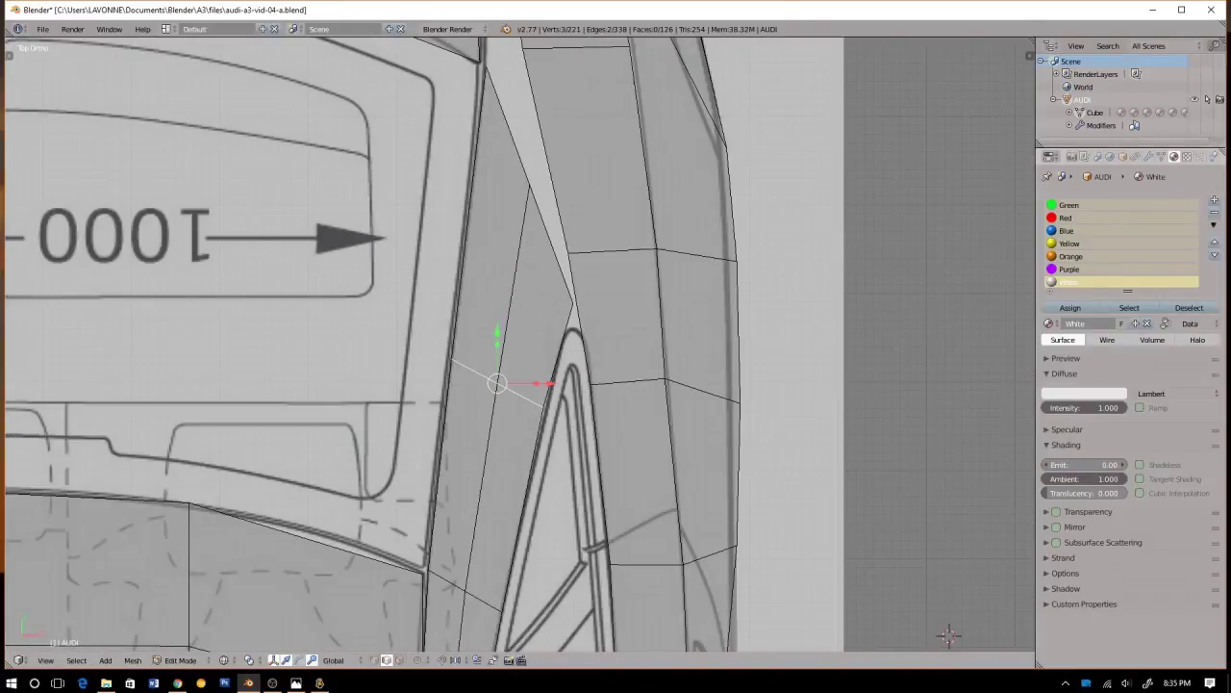
In vertex select mode, move the outer and inner vertices of the rear-pillar loop onto the blueprint outlines in top view
{"action": "key", "text": "ctrl+Tab"}
{"action": "left_click", "coordinate": [495, 397]}
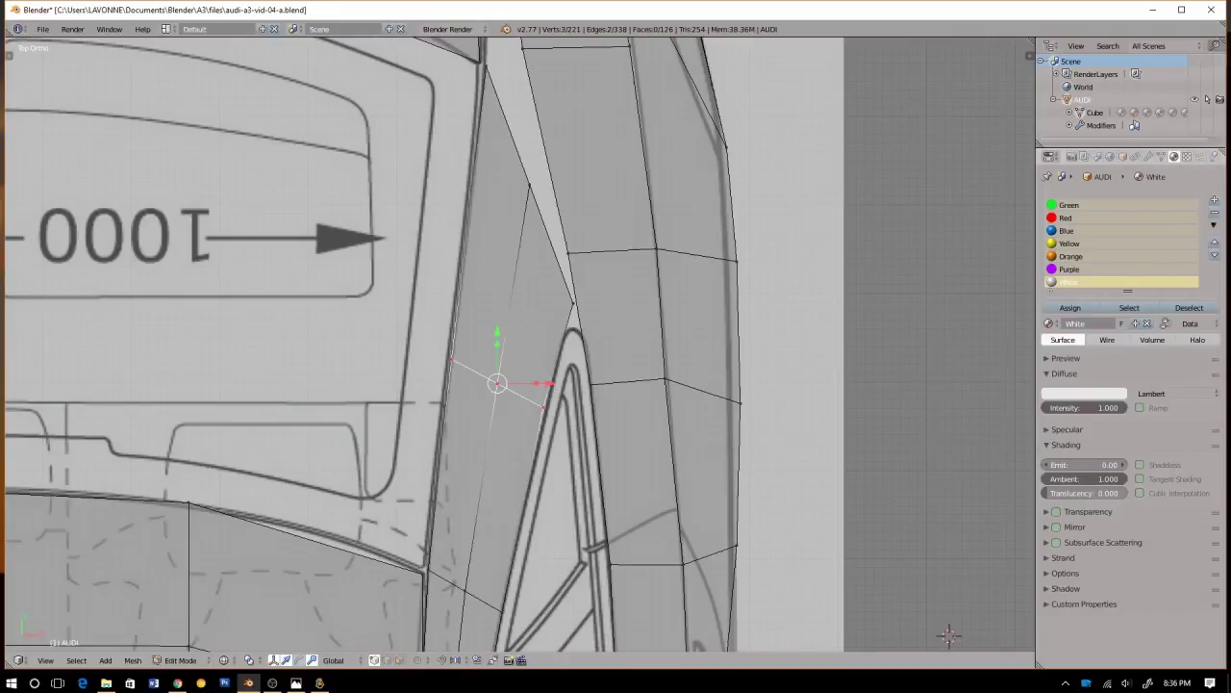
{"action": "right_click", "coordinate": [542, 407]}
{"action": "key", "text": "g"}
{"action": "left_click", "coordinate": [544, 408]}
{"action": "right_click", "coordinate": [451, 360]}
{"action": "key", "text": "g"}
{"action": "left_click", "coordinate": [949, 635]}
Examine the car body in solid shading from several perspective angles and the front, checking the roof and pillars
{"action": "scroll", "coordinate": [814, 539], "scroll_direction": "down", "scroll_amount": 3}
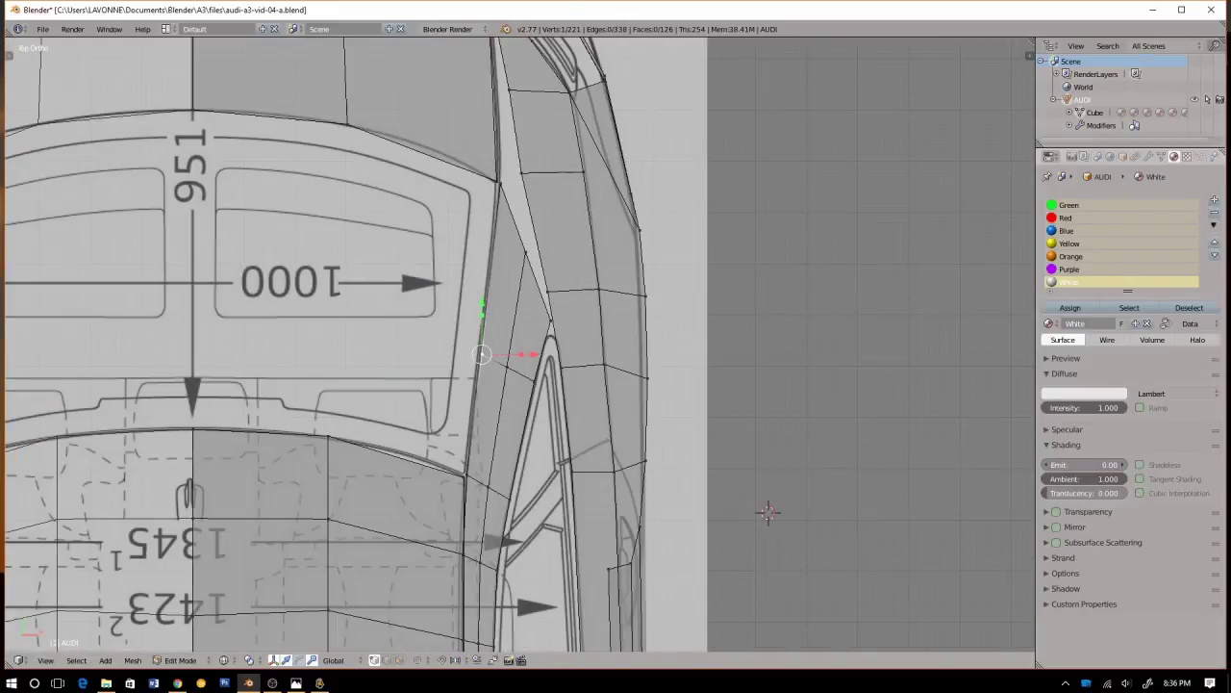
{"action": "scroll", "coordinate": [692, 462], "scroll_direction": "down", "scroll_amount": 5}
{"action": "scroll", "coordinate": [520, 347], "scroll_direction": "up", "scroll_amount": 5}
{"action": "scroll", "coordinate": [520, 347], "scroll_direction": "down", "scroll_amount": 5}
{"action": "middle_click_drag", "start_coordinate": [519, 385], "coordinate": [512, 294], "text": "shift"}
{"action": "mouse_move", "coordinate": [512, 294]}
{"action": "middle_mouse_down"}
{"action": "mouse_move", "coordinate": [471, 289]}
{"action": "mouse_move", "coordinate": [298, 174]}
{"action": "mouse_move", "coordinate": [419, 155]}
{"action": "mouse_move", "coordinate": [741, 159]}
{"action": "middle_mouse_up"}
{"action": "scroll", "coordinate": [520, 347], "scroll_direction": "down", "scroll_amount": 5}
{"action": "key", "text": "z"}
{"action": "middle_click_drag", "start_coordinate": [658, 237], "coordinate": [692, 247]}
{"action": "scroll", "coordinate": [798, 189], "scroll_direction": "up", "scroll_amount": 3}
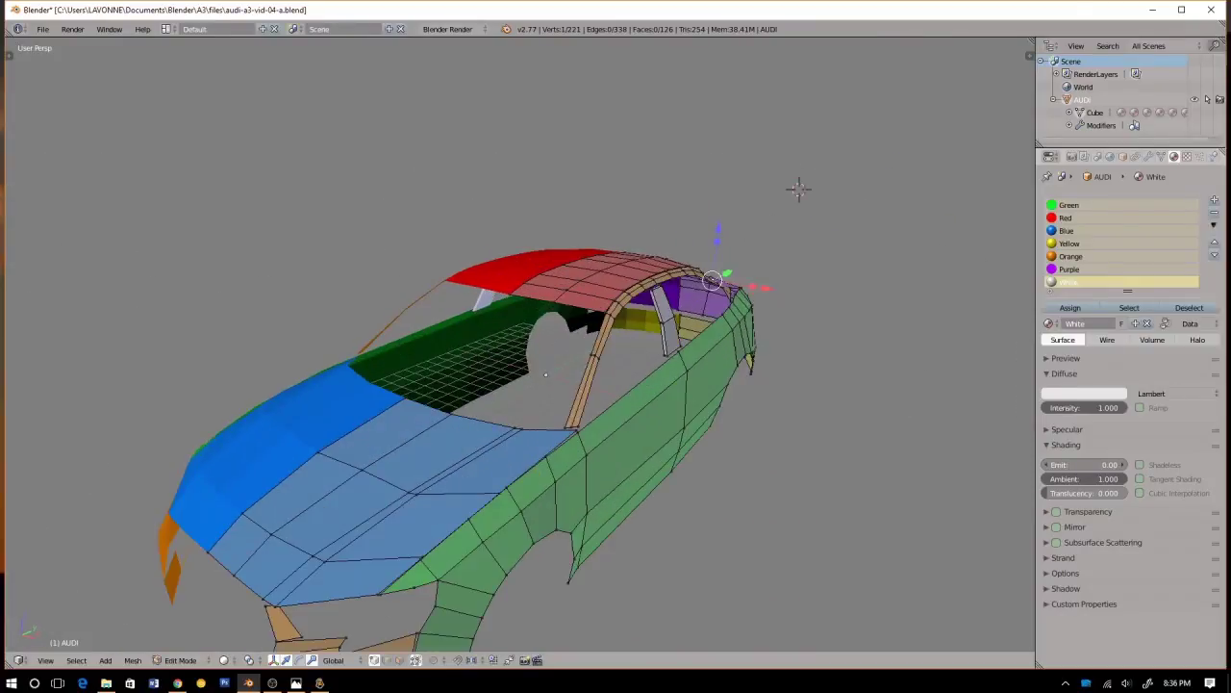
{"action": "scroll", "coordinate": [520, 347], "scroll_direction": "down", "scroll_amount": 3}
{"action": "middle_click_drag", "start_coordinate": [616, 327], "coordinate": [500, 337]}
{"action": "scroll", "coordinate": [519, 347], "scroll_direction": "up", "scroll_amount": 3}
{"action": "middle_click_drag", "start_coordinate": [520, 288], "coordinate": [598, 397], "text": "shift"}
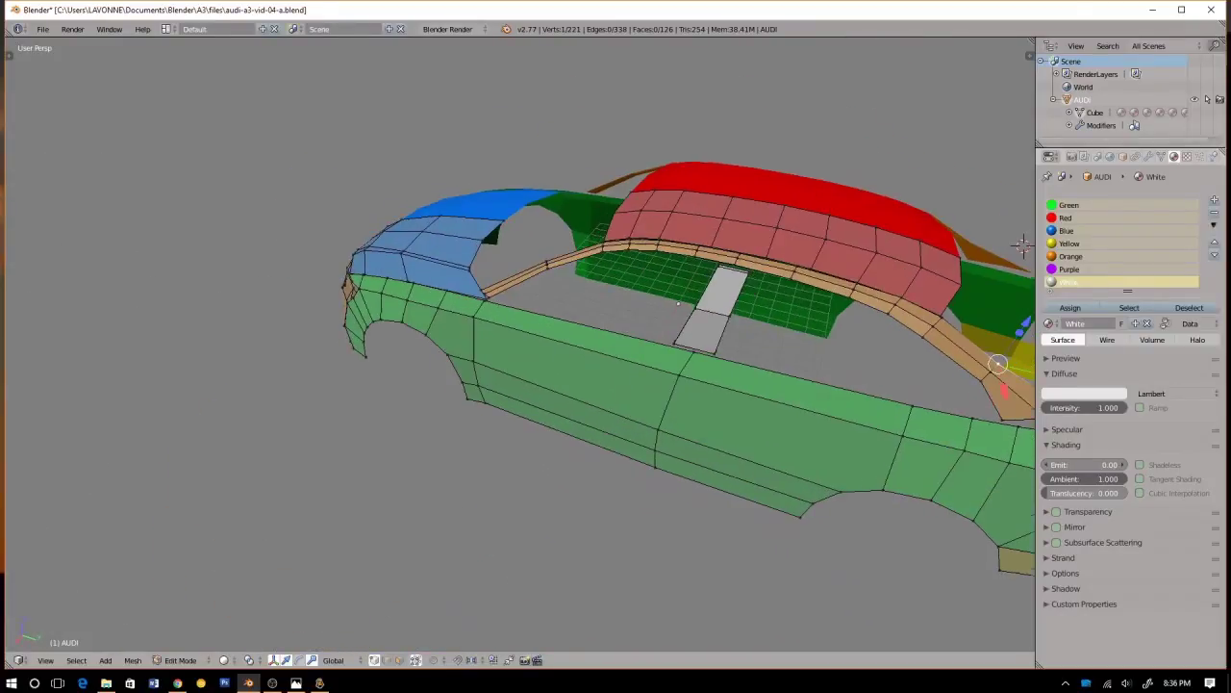
{"action": "middle_click_drag", "start_coordinate": [1023, 245], "coordinate": [261, 154]}
{"action": "middle_click_drag", "start_coordinate": [385, 327], "coordinate": [723, 204], "text": "shift"}
{"action": "scroll", "coordinate": [496, 271], "scroll_direction": "up", "scroll_amount": 3}
{"action": "key", "text": "KP_1"}
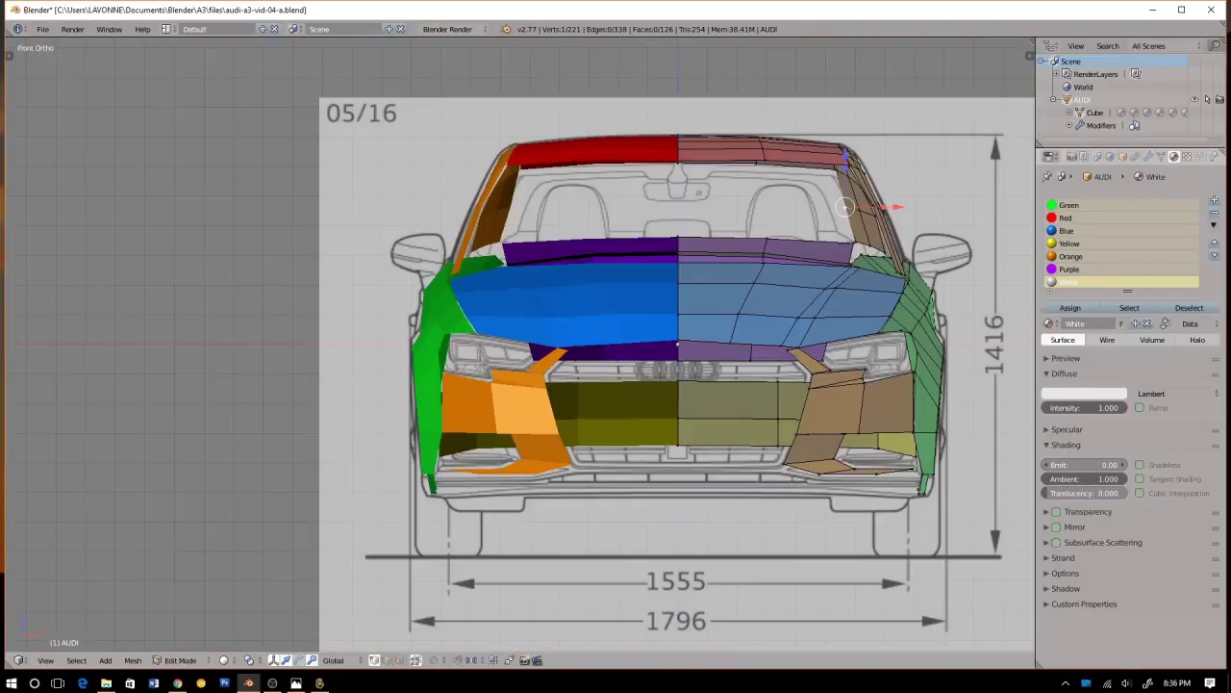
{"action": "scroll", "coordinate": [756, 179], "scroll_direction": "down", "scroll_amount": 4}
{"action": "middle_click_drag", "start_coordinate": [756, 179], "coordinate": [791, 120]}
{"action": "scroll", "coordinate": [646, 159], "scroll_direction": "up", "scroll_amount": 2}
{"action": "scroll", "coordinate": [792, 120], "scroll_direction": "up", "scroll_amount": 2}
{"action": "scroll", "coordinate": [519, 344], "scroll_direction": "up", "scroll_amount": 2}
{"action": "scroll", "coordinate": [731, 289], "scroll_direction": "up", "scroll_amount": 2}
{"action": "middle_click_drag", "start_coordinate": [616, 308], "coordinate": [798, 245]}
{"action": "scroll", "coordinate": [732, 289], "scroll_direction": "down", "scroll_amount": 4}
In wireframe top view, add a loop cut across the upper section of the windshield pillar
{"action": "key", "text": "KP_7"}
{"action": "scroll", "coordinate": [671, 233], "scroll_direction": "down", "scroll_amount": 3}
{"action": "scroll", "coordinate": [671, 233], "scroll_direction": "up", "scroll_amount": 1}
{"action": "scroll", "coordinate": [520, 344], "scroll_direction": "up", "scroll_amount": 7}
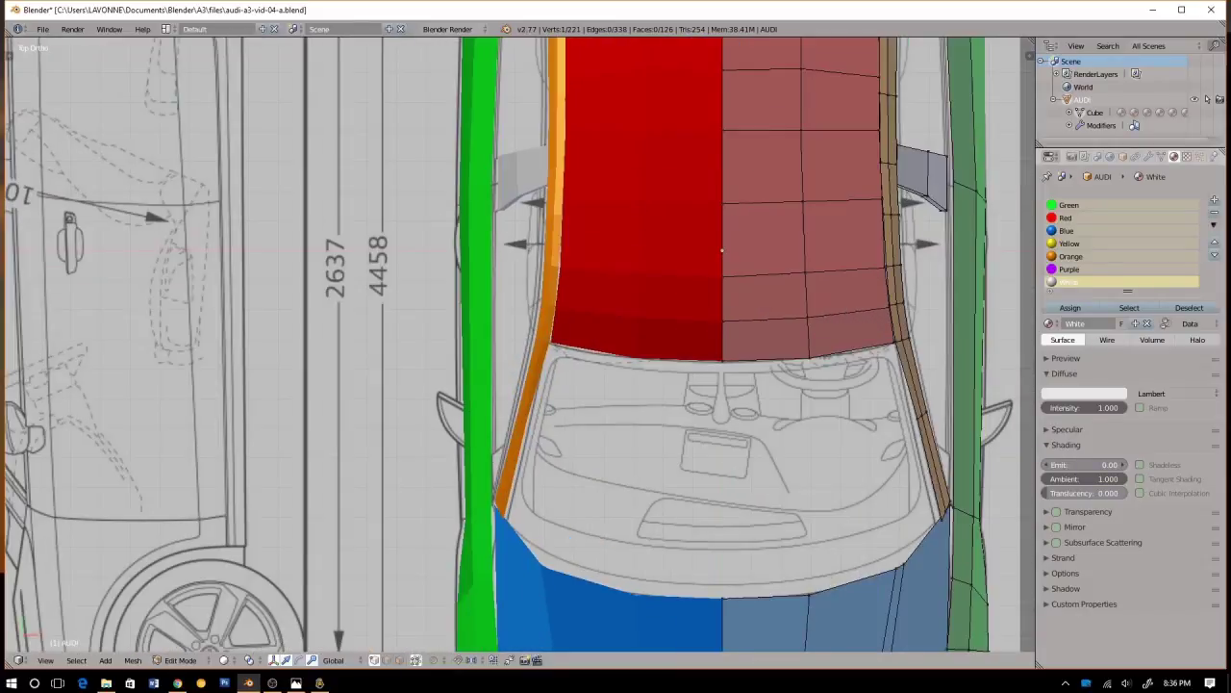
{"action": "middle_click_drag", "start_coordinate": [635, 404], "coordinate": [393, 272], "text": "shift"}
{"action": "scroll", "coordinate": [519, 345], "scroll_direction": "up", "scroll_amount": 5}
{"action": "key", "text": "z"}
{"action": "middle_click_drag", "start_coordinate": [695, 252], "coordinate": [345, 439], "text": "shift"}
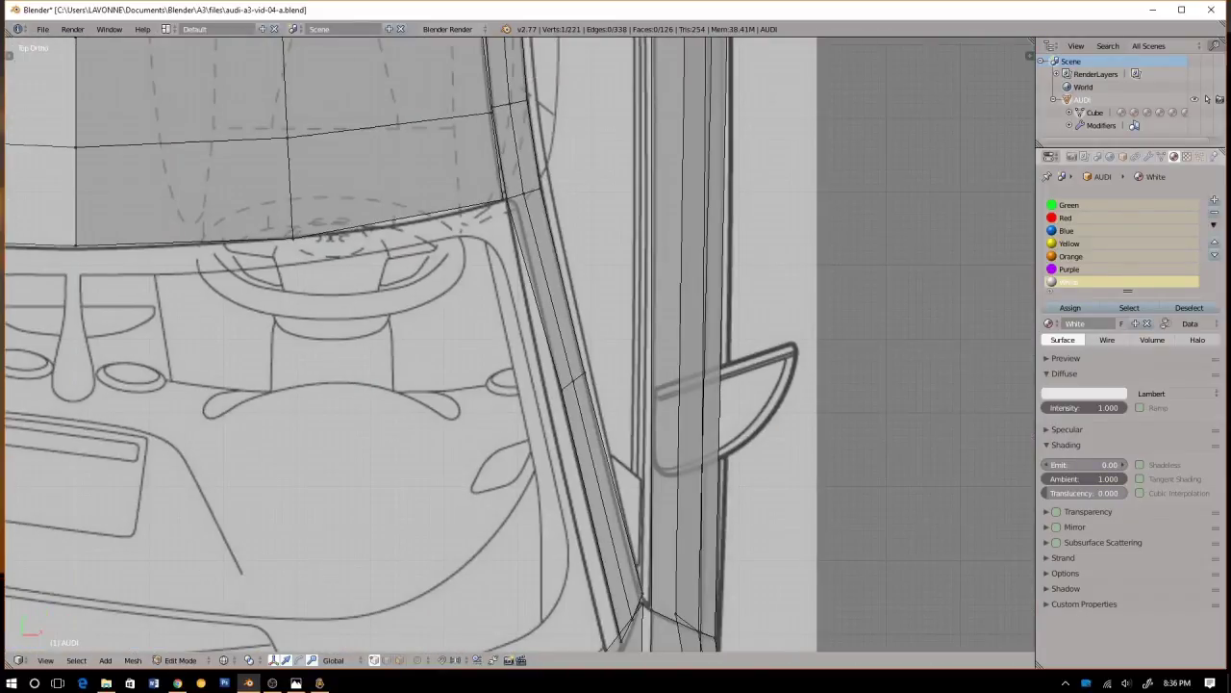
{"action": "key", "text": "ctrl+r"}
{"action": "left_click", "coordinate": [550, 286]}
{"action": "left_click", "coordinate": [550, 285]}
{"action": "scroll", "coordinate": [551, 286], "scroll_direction": "up", "scroll_amount": 2}
{"action": "scroll", "coordinate": [545, 286], "scroll_direction": "down", "scroll_amount": 5}
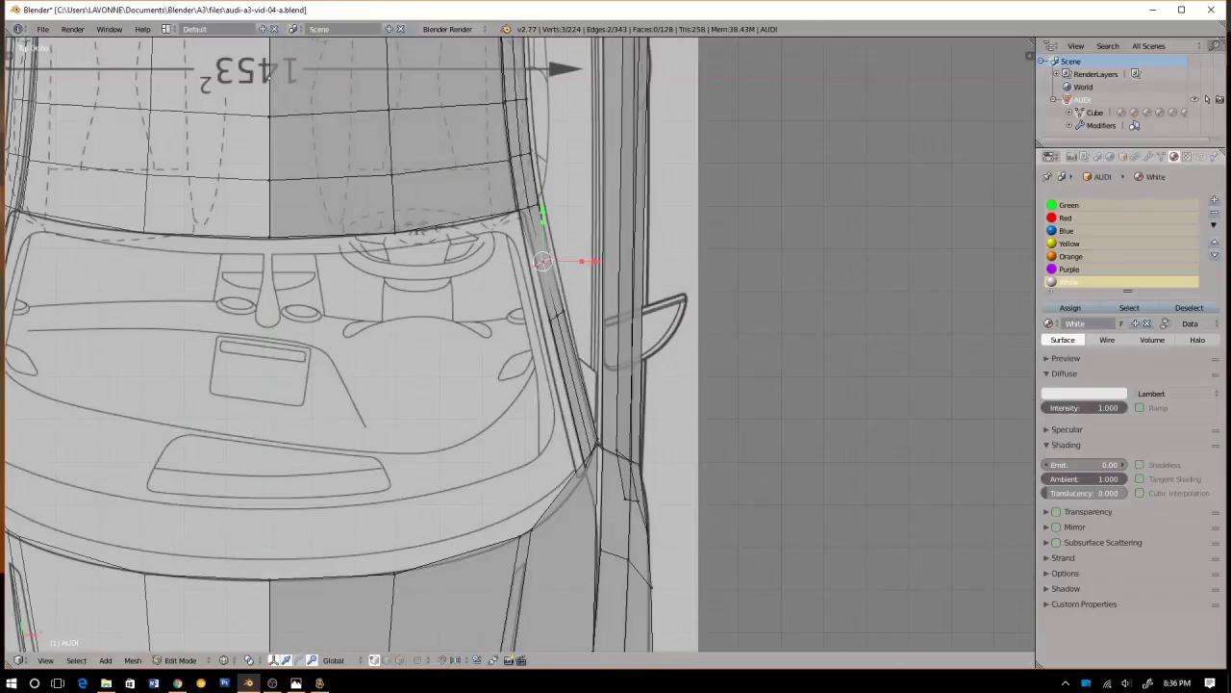
{"action": "scroll", "coordinate": [545, 286], "scroll_direction": "up", "scroll_amount": 2}
{"action": "scroll", "coordinate": [546, 286], "scroll_direction": "up", "scroll_amount": 2}
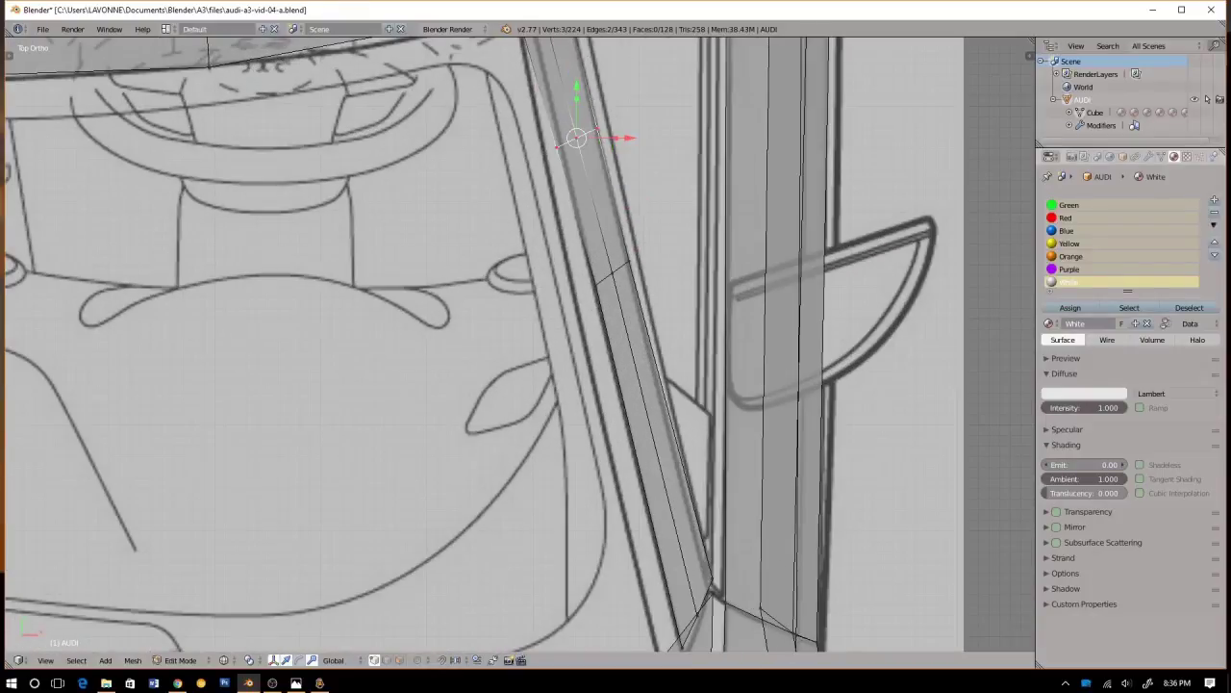
{"action": "middle_click_drag", "start_coordinate": [546, 285], "coordinate": [502, 397], "text": "shift"}
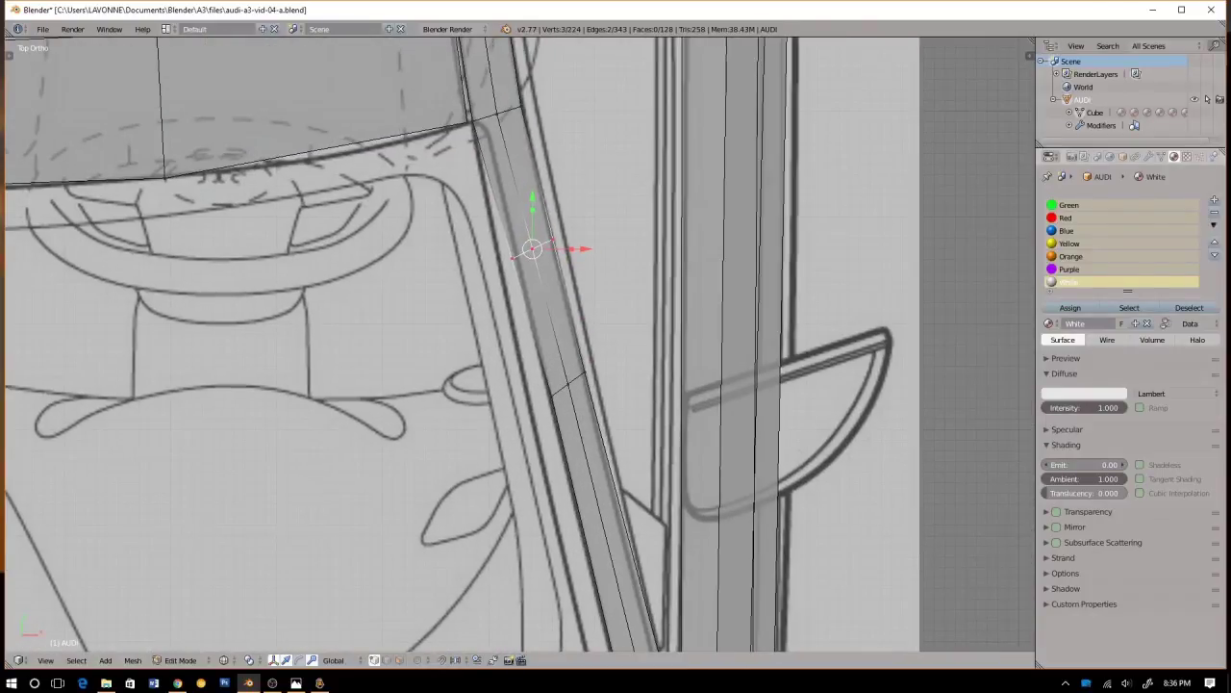
In the right side view, move the upper windshield-pillar loop to follow the blueprint's pillar curve
{"action": "key", "text": "KP_3"}
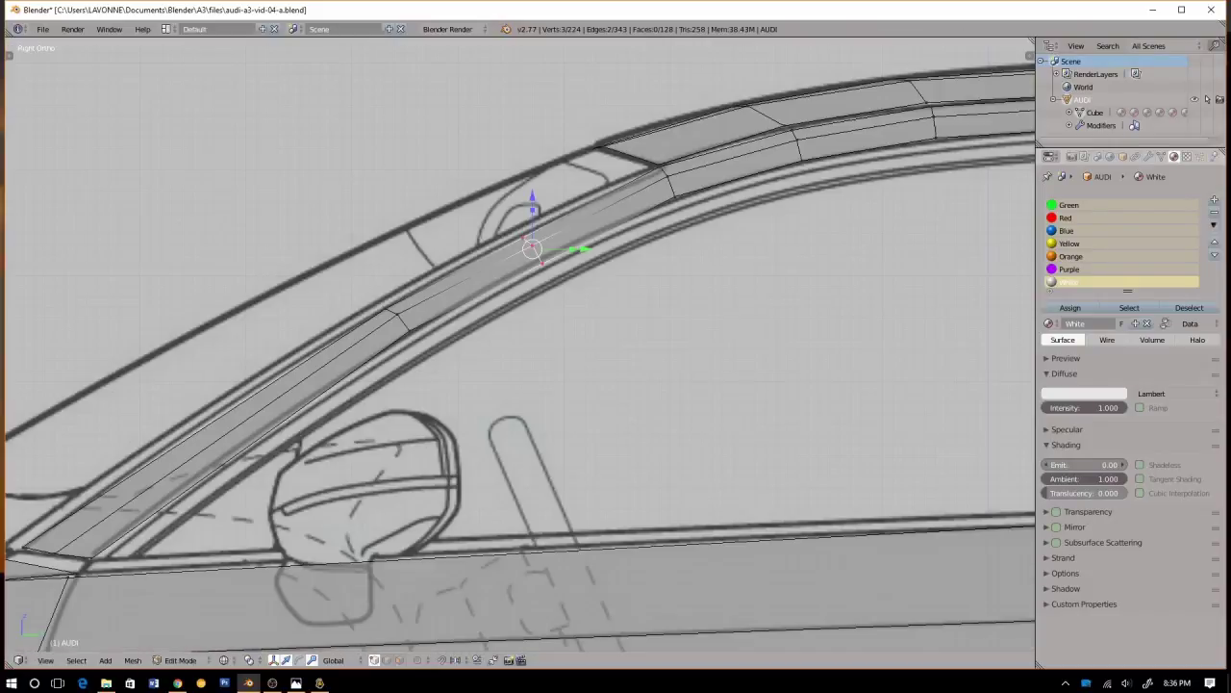
{"action": "scroll", "coordinate": [519, 346], "scroll_direction": "up", "scroll_amount": 5}
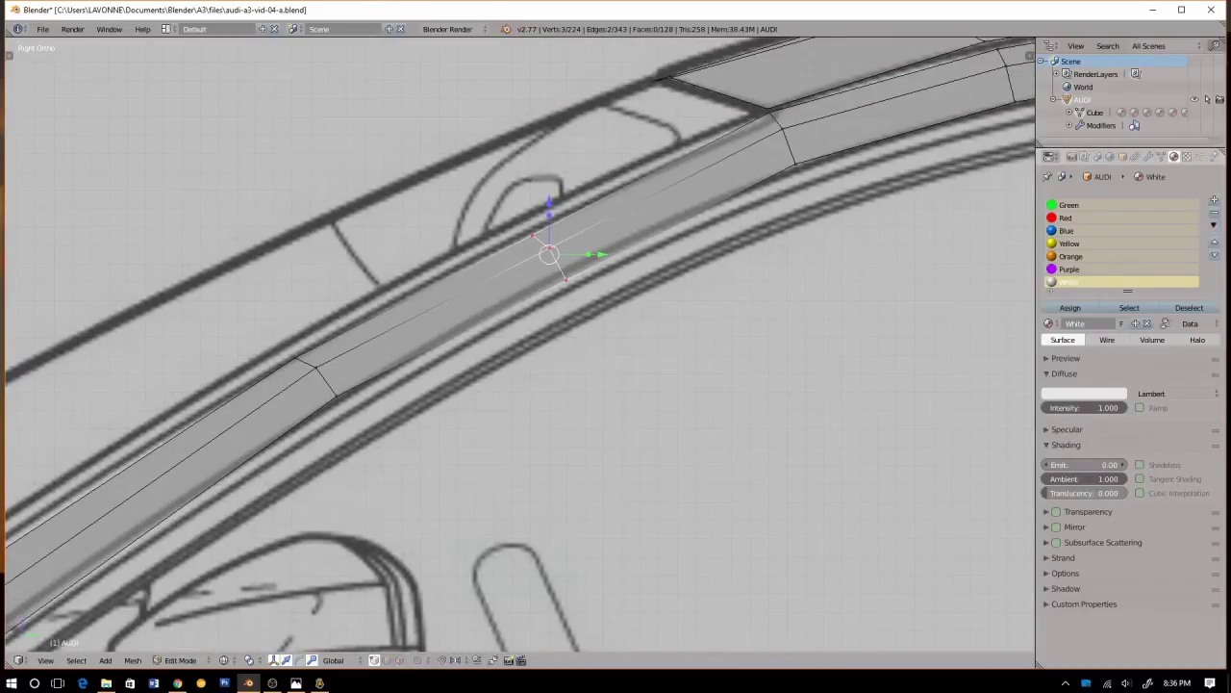
{"action": "key", "text": "g"}
{"action": "left_click", "coordinate": [549, 289]}
Move the three vertices at the base of the windshield pillar one by one to match the side blueprint
{"action": "middle_click_drag", "start_coordinate": [481, 375], "coordinate": [966, 84], "text": "shift"}
{"action": "right_click", "coordinate": [152, 480]}
{"action": "key", "text": "g"}
{"action": "key", "text": "Return"}
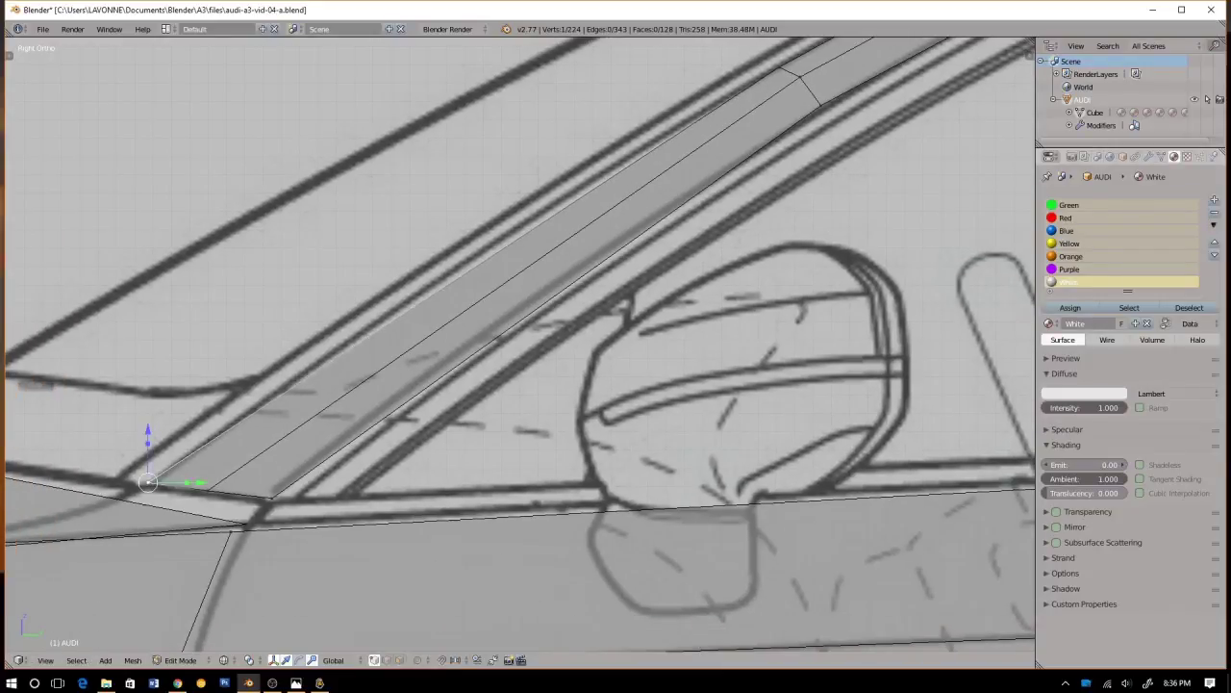
{"action": "right_click", "coordinate": [206, 490]}
{"action": "key", "text": "g"}
{"action": "left_click", "coordinate": [203, 490]}
{"action": "right_click", "coordinate": [274, 496]}
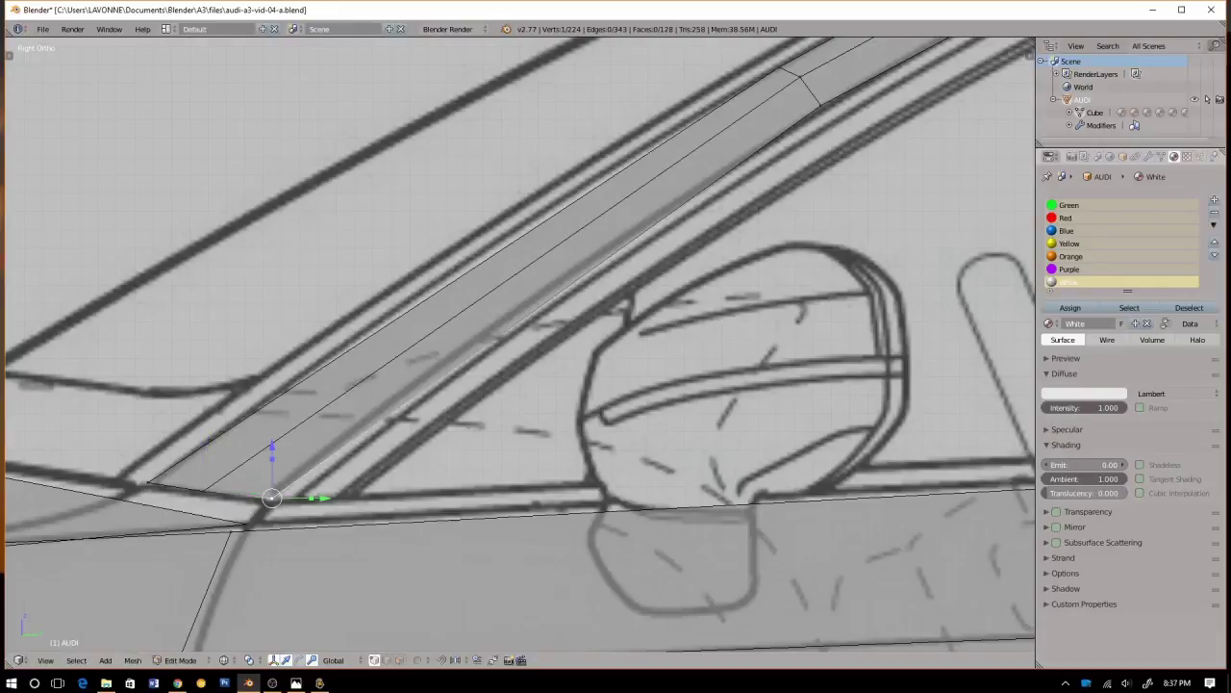
{"action": "key", "text": "g"}
{"action": "key", "text": "Return"}
Add a centered loop cut across the lower windshield pillar and shift it up slightly to match the blueprint
{"action": "key", "text": "ctrl+r"}
{"action": "left_click", "coordinate": [286, 491]}
{"action": "right_click", "coordinate": [285, 489]}
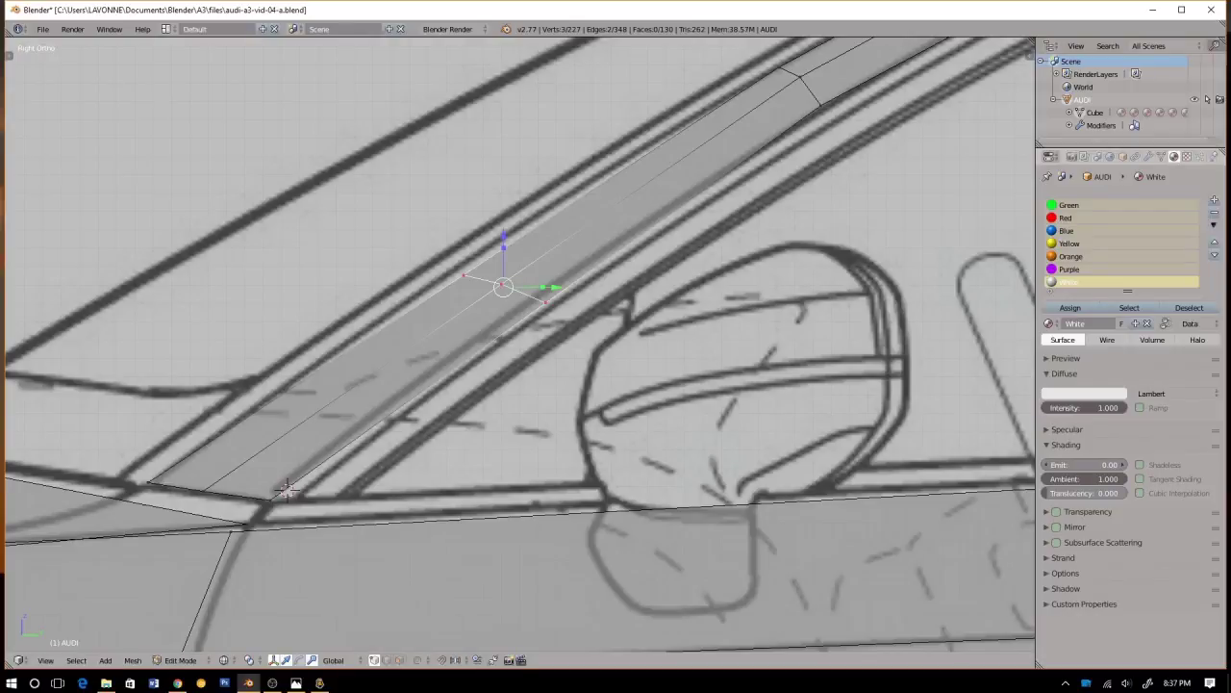
{"action": "key", "text": "g"}
{"action": "key", "text": "Return"}
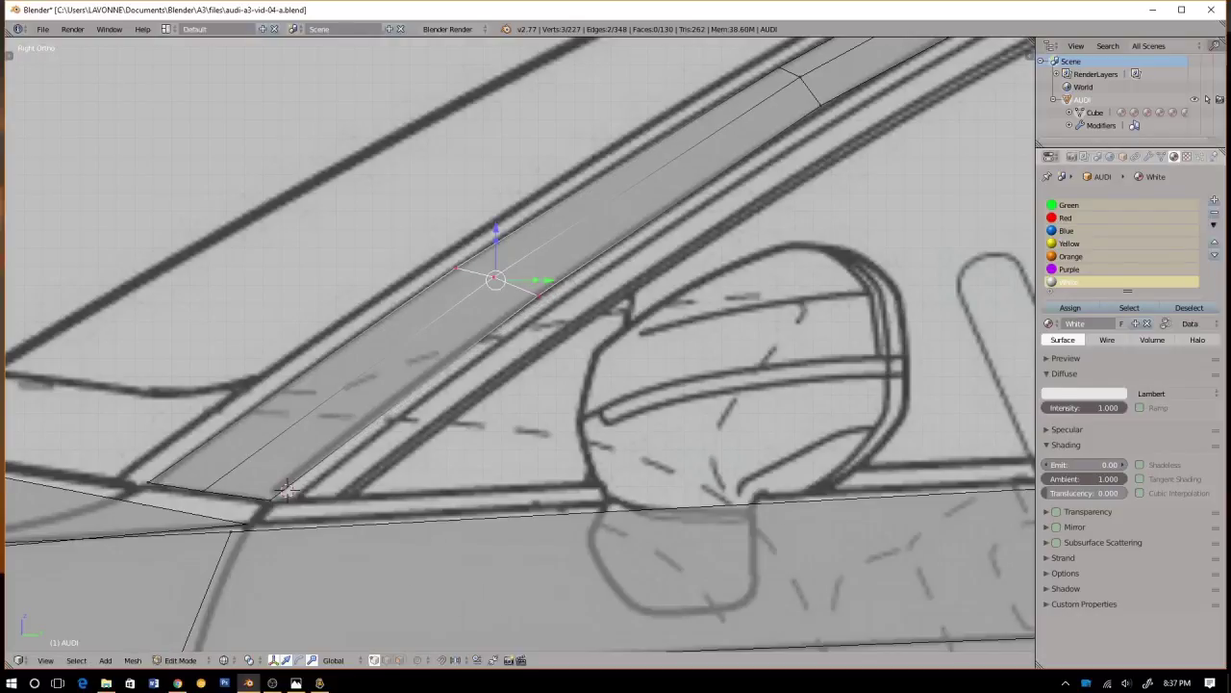
In top view, rotate, scale and move the new lower windshield-pillar loop to fit the blueprint's pillar outline
{"action": "key", "text": "KP_7"}
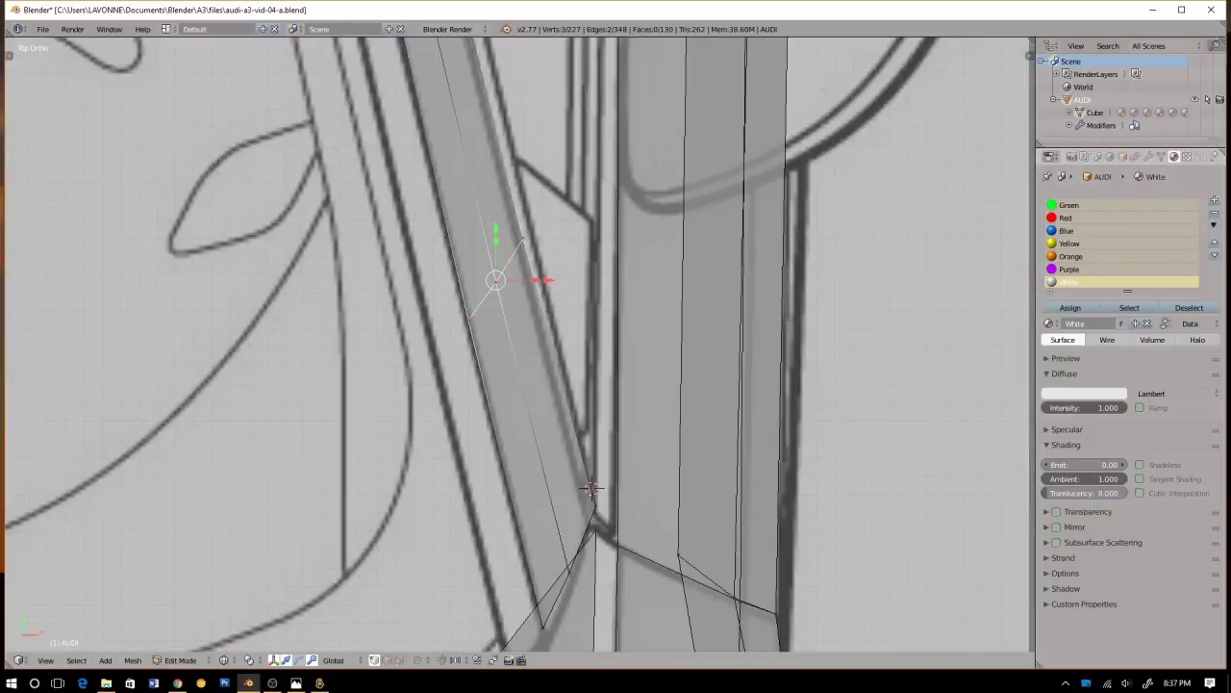
{"action": "key", "text": "r"}
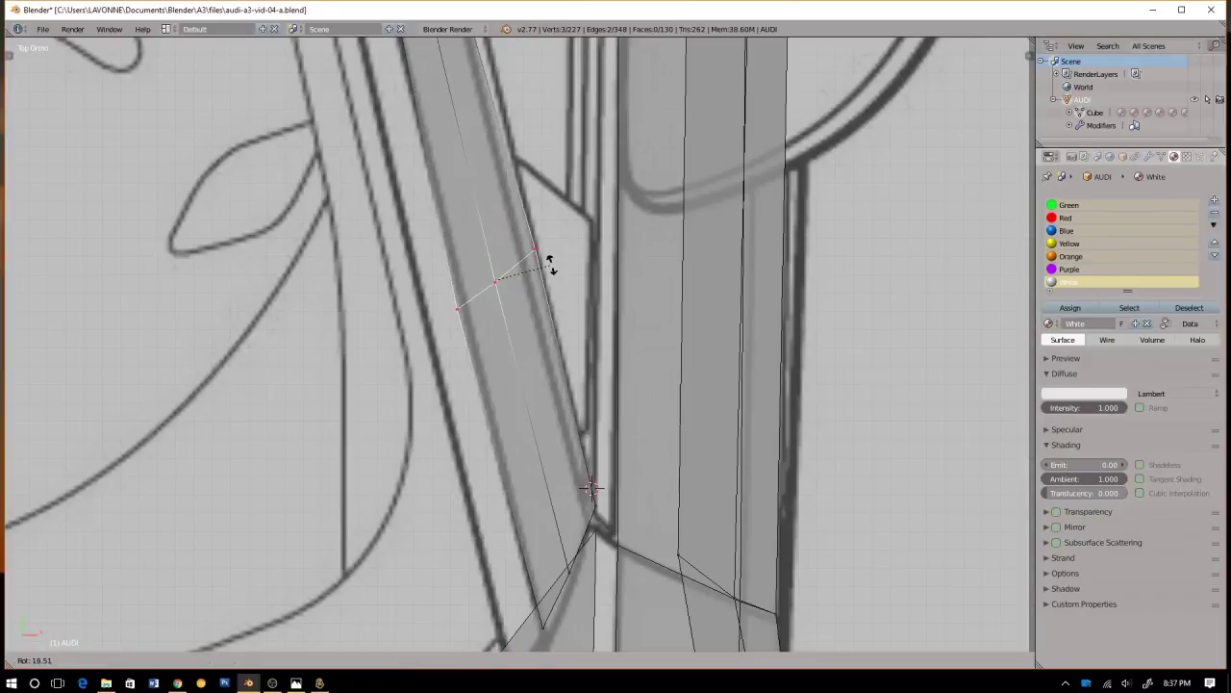
{"action": "key", "text": "Return"}
{"action": "key", "text": "s"}
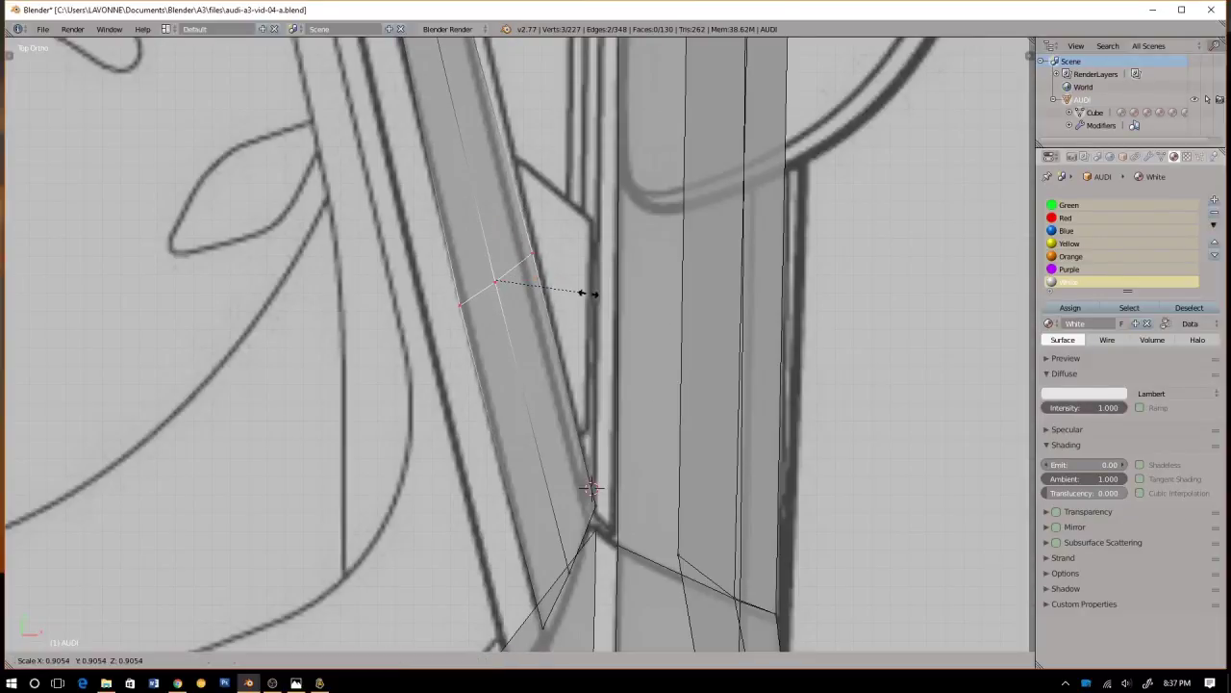
{"action": "left_click", "coordinate": [580, 293]}
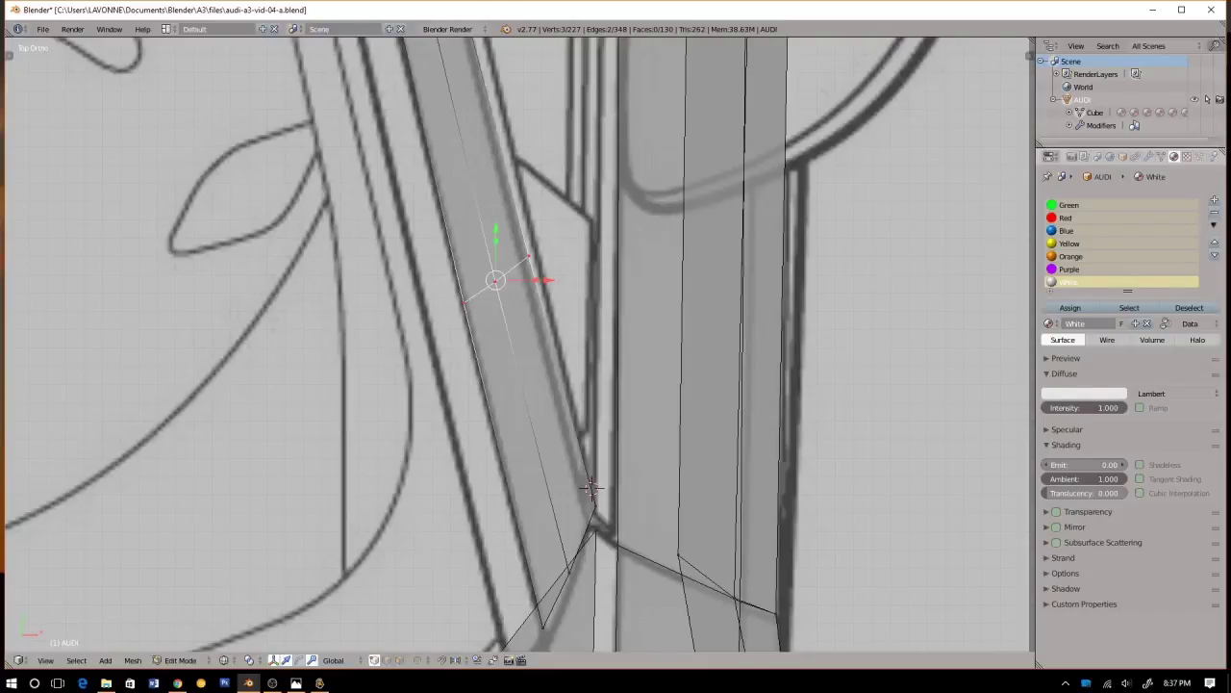
{"action": "key", "text": "g"}
{"action": "left_click", "coordinate": [600, 333]}
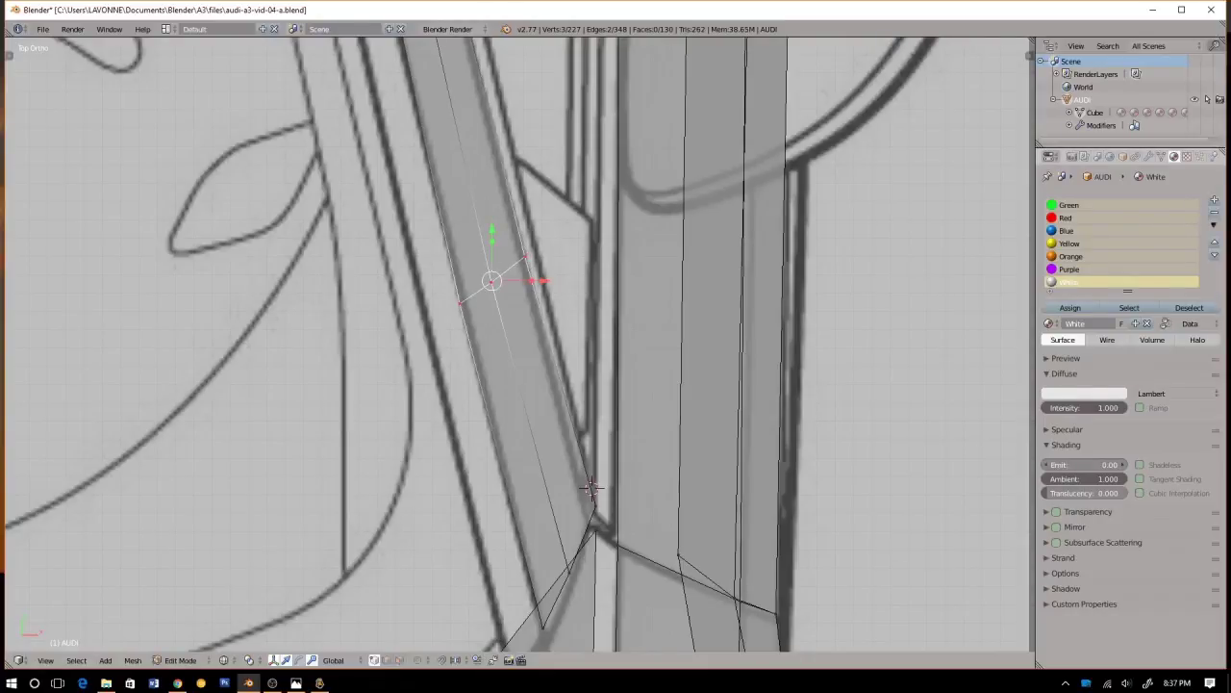
{"action": "key", "text": "s"}
{"action": "left_click", "coordinate": [597, 333]}
In the right side view, select the four vertices of the center pillar's middle loop and widen it along Y by about 1.036
{"action": "scroll", "coordinate": [597, 333], "scroll_direction": "down", "scroll_amount": 5}
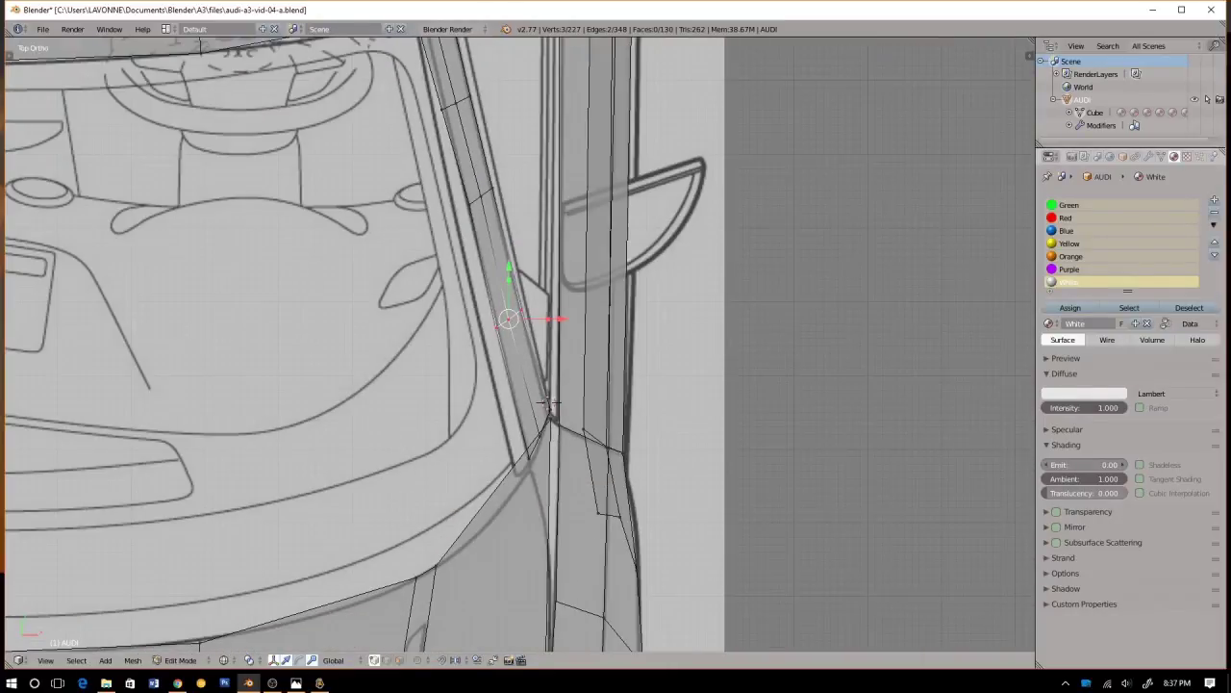
{"action": "scroll", "coordinate": [548, 404], "scroll_direction": "down", "scroll_amount": 4}
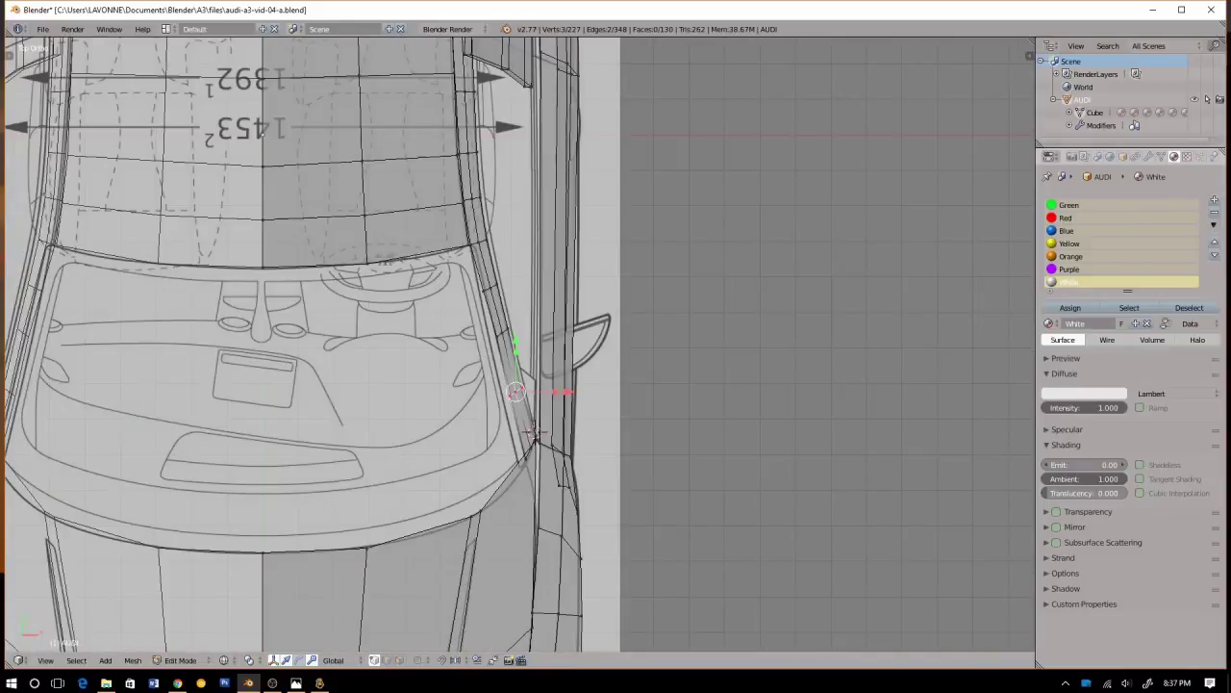
{"action": "middle_click_drag", "start_coordinate": [535, 432], "coordinate": [507, 488]}
{"action": "key", "text": "KP_3"}
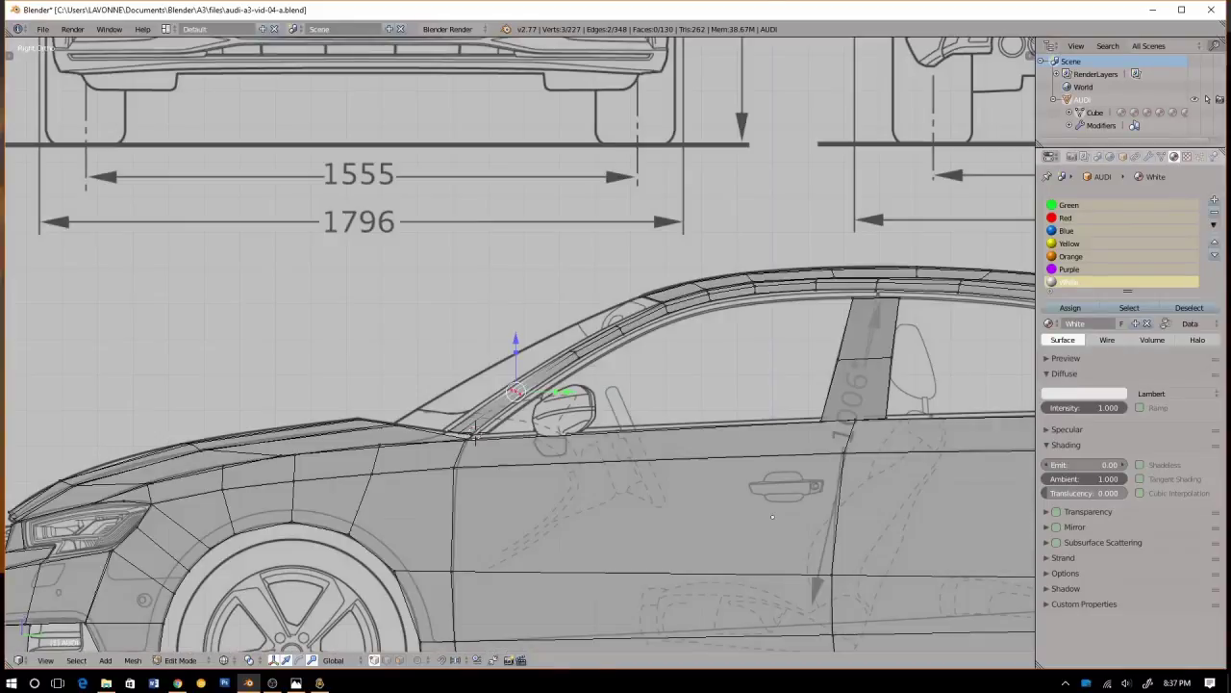
{"action": "middle_click_drag", "start_coordinate": [475, 433], "coordinate": [215, 390], "text": "shift"}
{"action": "scroll", "coordinate": [214, 390], "scroll_direction": "up", "scroll_amount": 7}
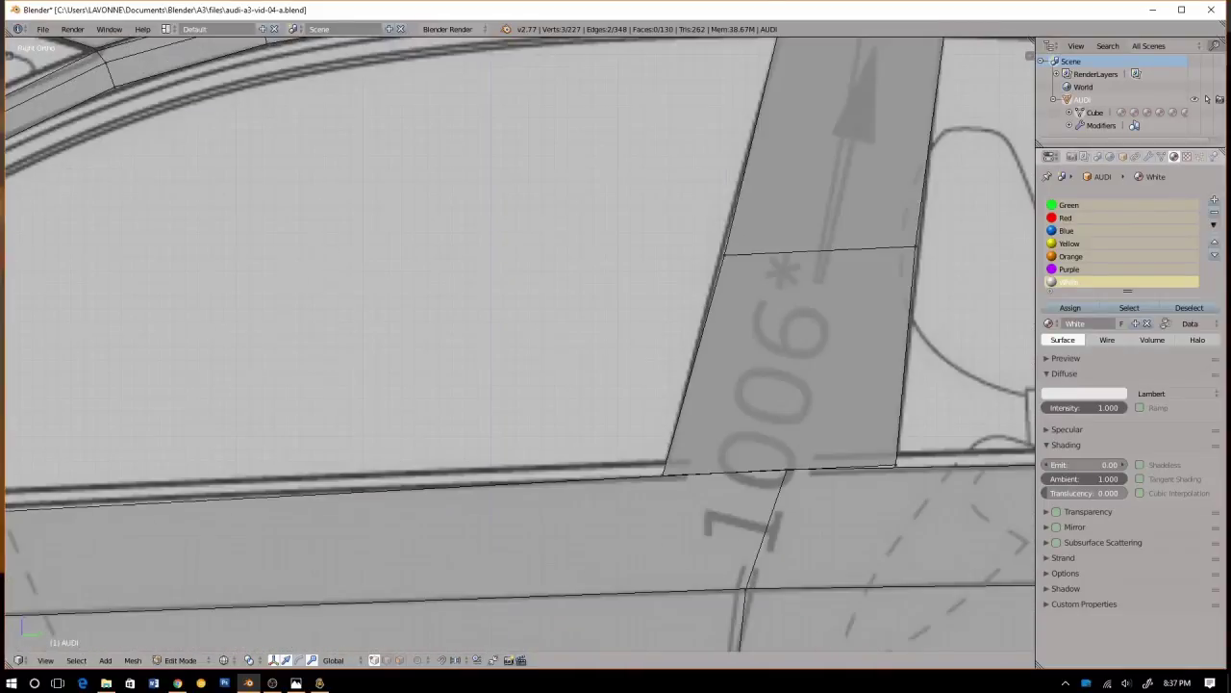
{"action": "middle_click_drag", "start_coordinate": [642, 303], "coordinate": [397, 386], "text": "shift"}
{"action": "right_click", "coordinate": [478, 336]}
{"action": "right_click", "coordinate": [671, 329], "text": "shift"}
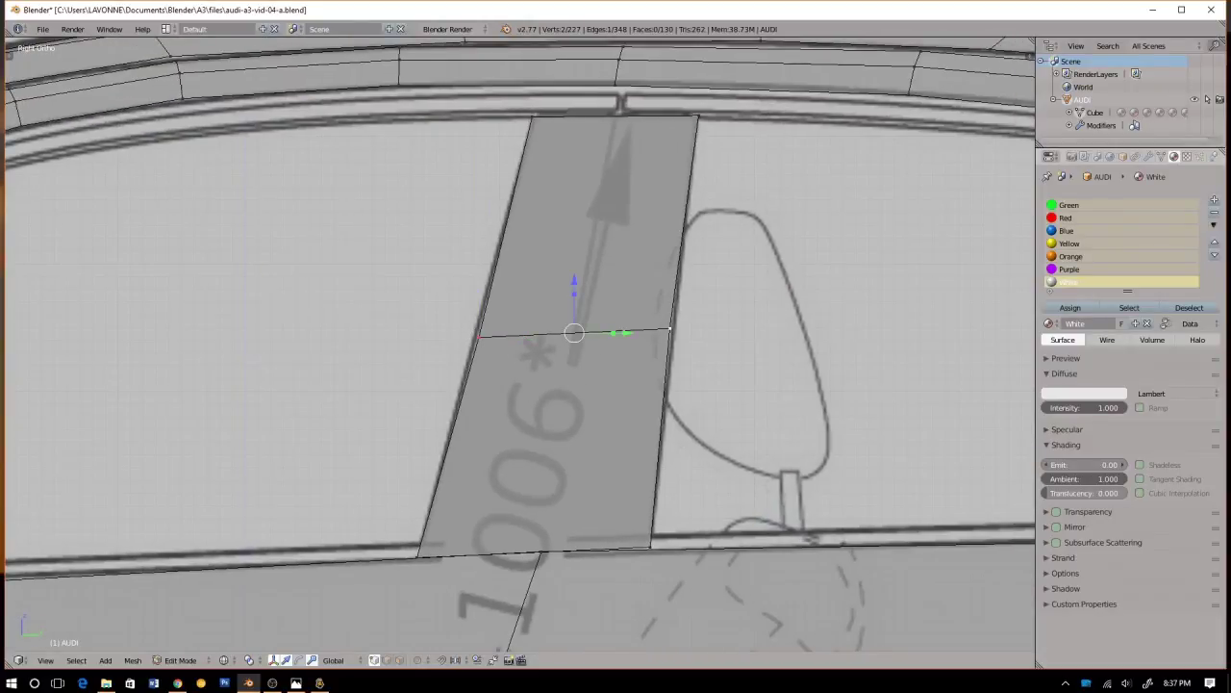
{"action": "key", "text": "a"}
{"action": "left_click_drag", "start_coordinate": [431, 280], "coordinate": [680, 347]}
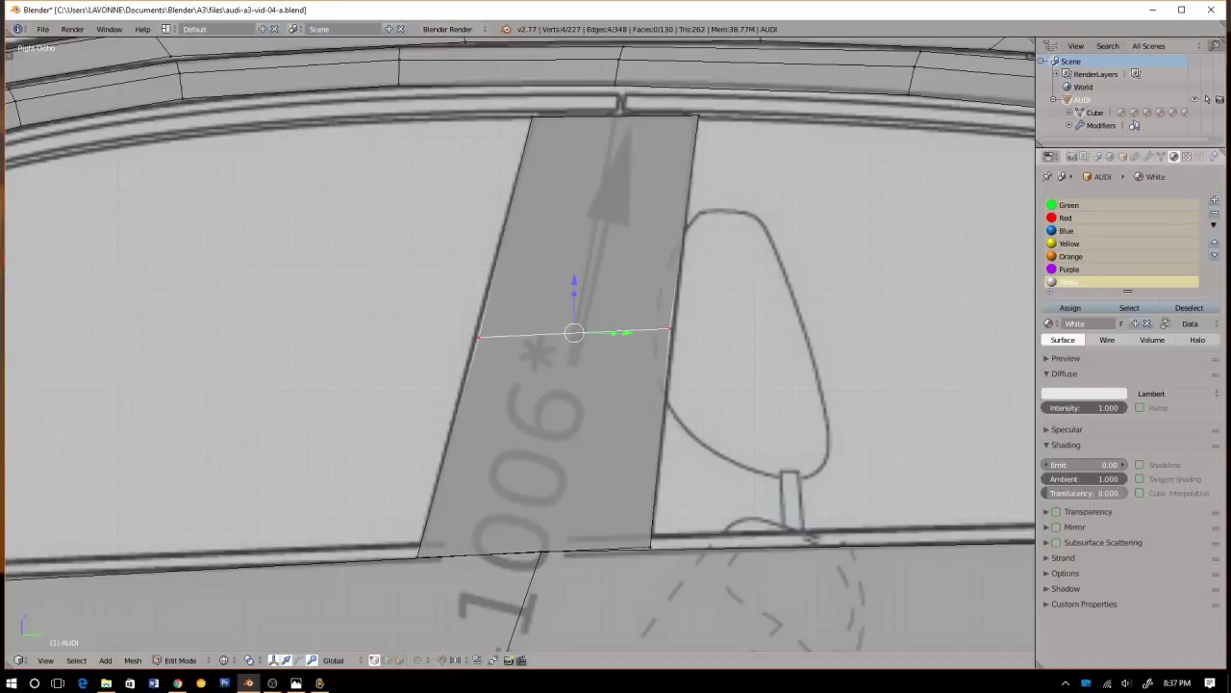
{"action": "key", "text": "s"}
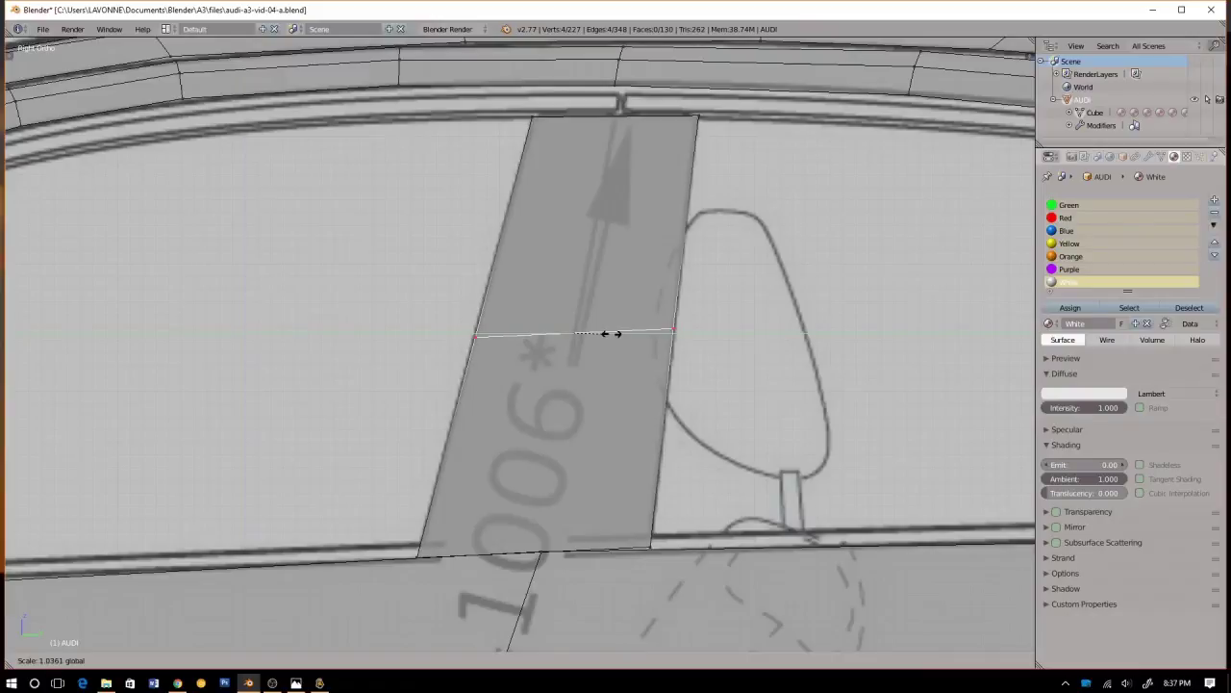
{"action": "left_click", "coordinate": [611, 333]}
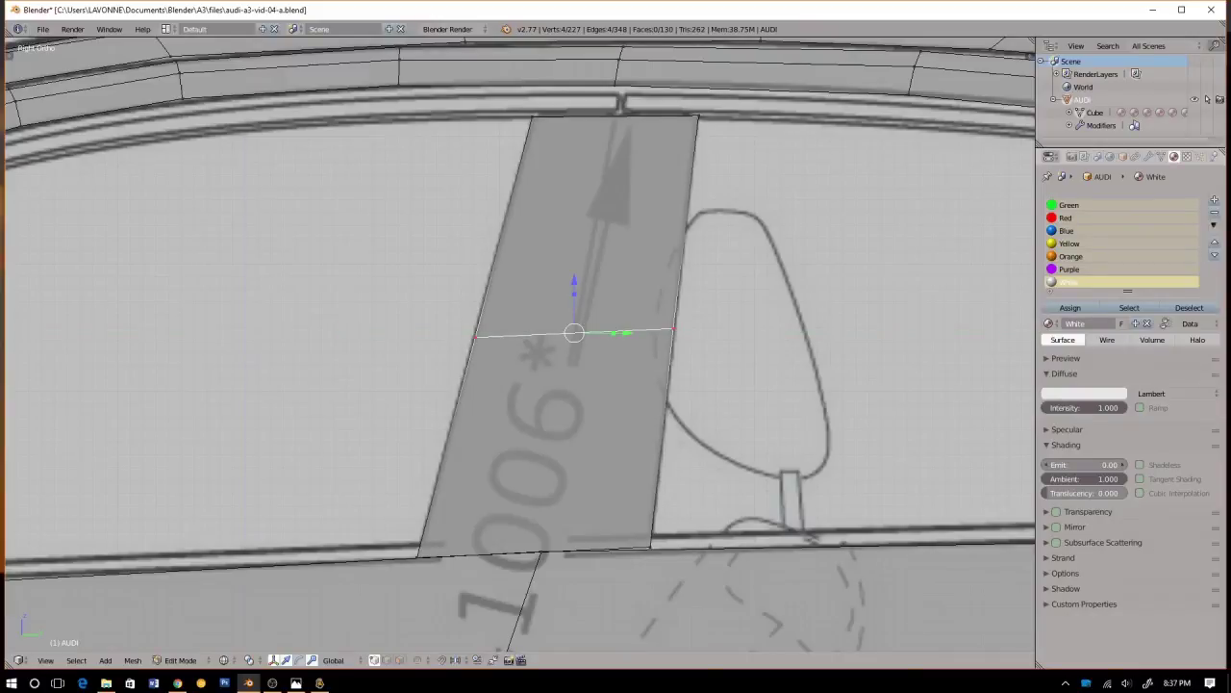
Add a centered loop cut across the upper half of the center pillar and move it slightly outward along X
{"action": "key", "text": "ctrl+r"}
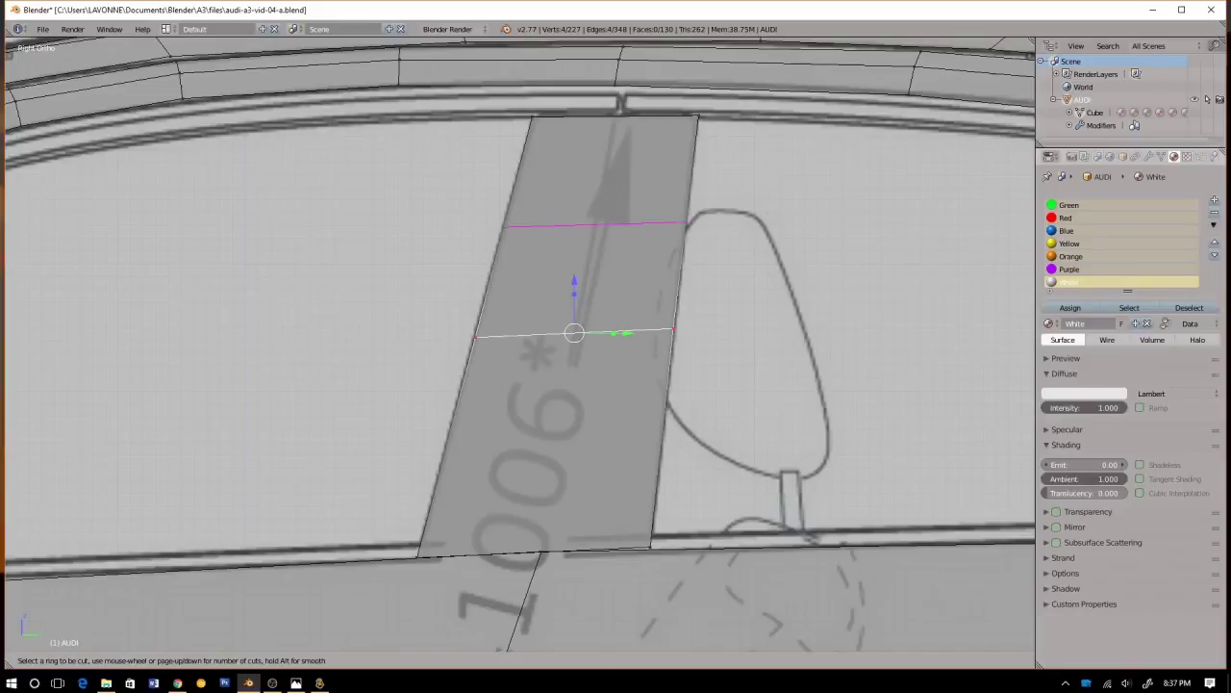
{"action": "double_click", "coordinate": [616, 230]}
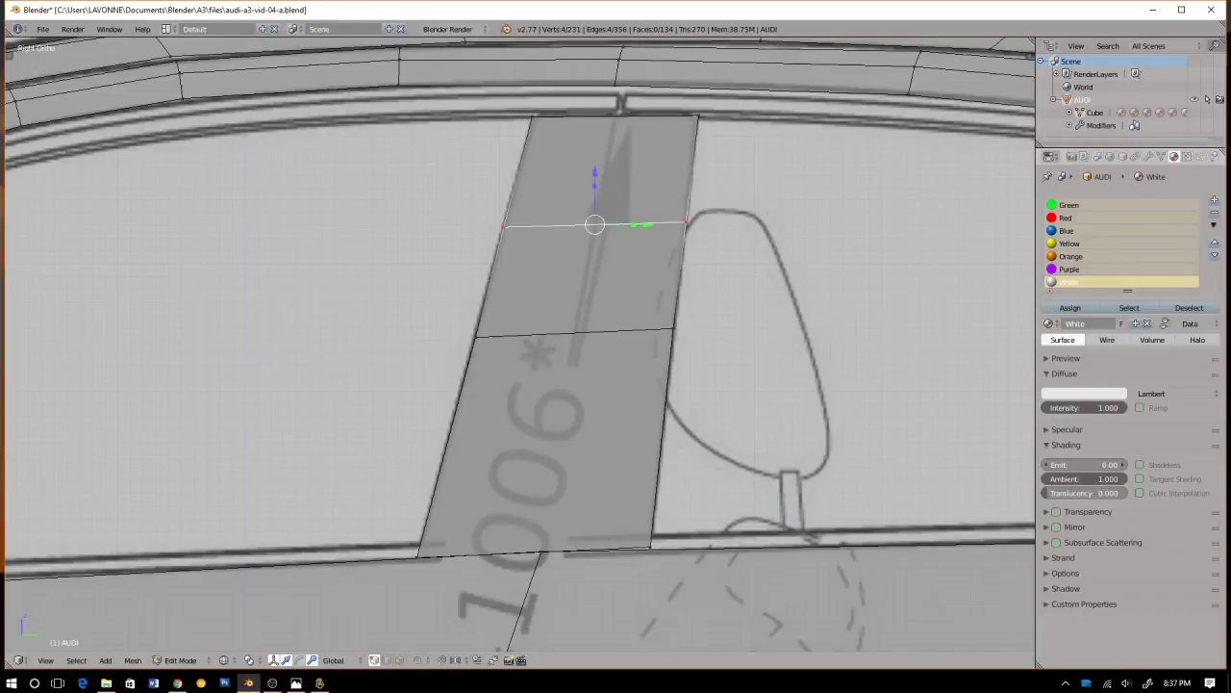
{"action": "key", "text": "KP_1"}
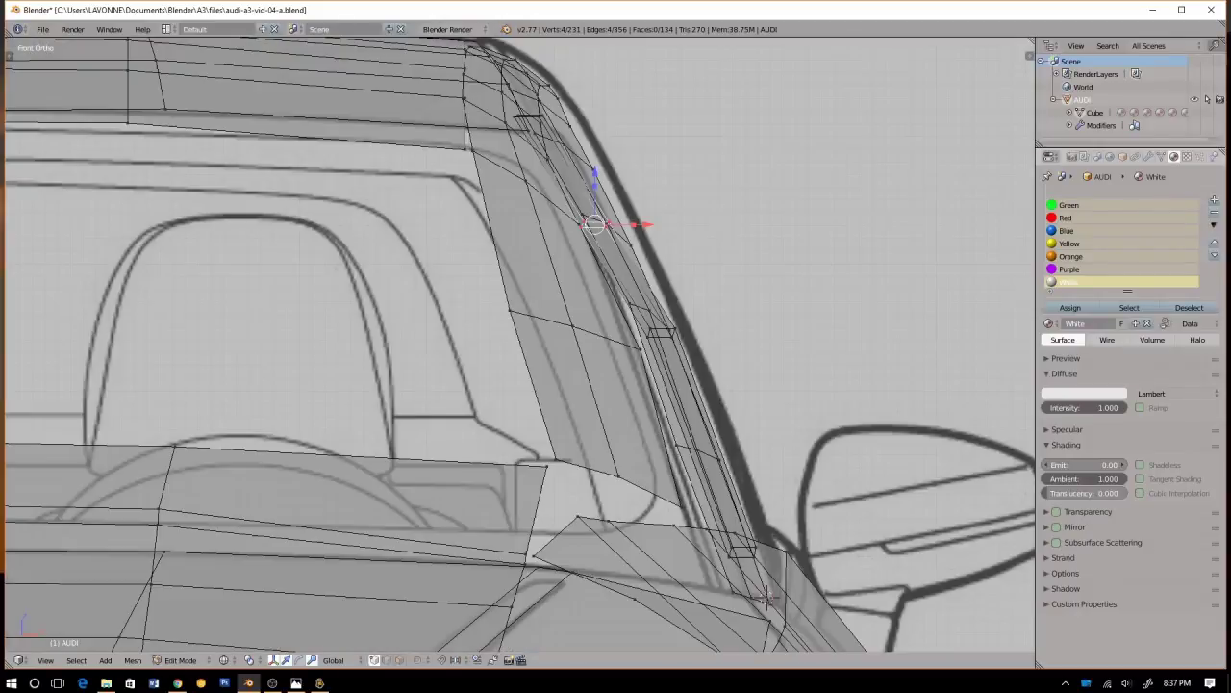
{"action": "middle_click_drag", "start_coordinate": [616, 288], "coordinate": [513, 344], "text": "shift"}
{"action": "scroll", "coordinate": [513, 344], "scroll_direction": "down", "scroll_amount": 5}
{"action": "scroll", "coordinate": [512, 344], "scroll_direction": "up", "scroll_amount": 5}
{"action": "key", "text": "z"}
{"action": "key", "text": "z"}
{"action": "key", "text": "z"}
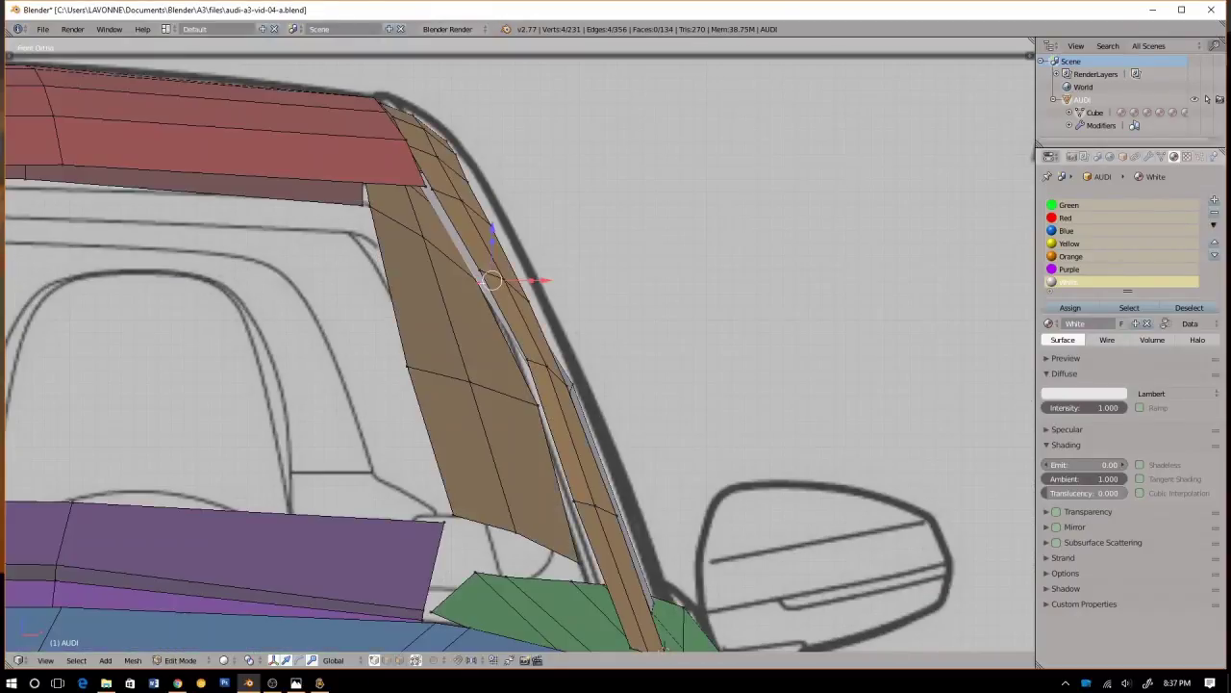
{"action": "key", "text": "z"}
{"action": "scroll", "coordinate": [519, 345], "scroll_direction": "down", "scroll_amount": 6}
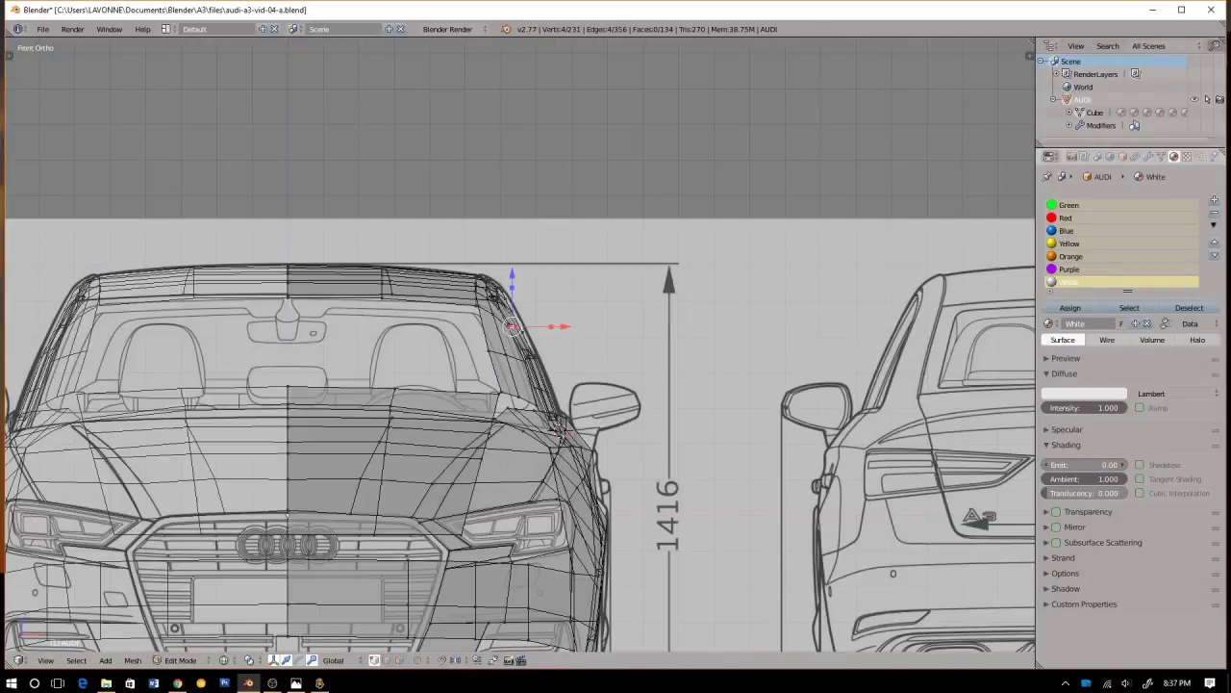
{"action": "key", "text": "z"}
{"action": "mouse_move", "coordinate": [520, 344]}
{"action": "middle_mouse_down"}
{"action": "mouse_move", "coordinate": [531, 337]}
{"action": "mouse_move", "coordinate": [429, 352]}
{"action": "mouse_move", "coordinate": [479, 365]}
{"action": "mouse_move", "coordinate": [504, 345]}
{"action": "middle_mouse_up"}
{"action": "middle_click_drag", "start_coordinate": [592, 316], "coordinate": [606, 314]}
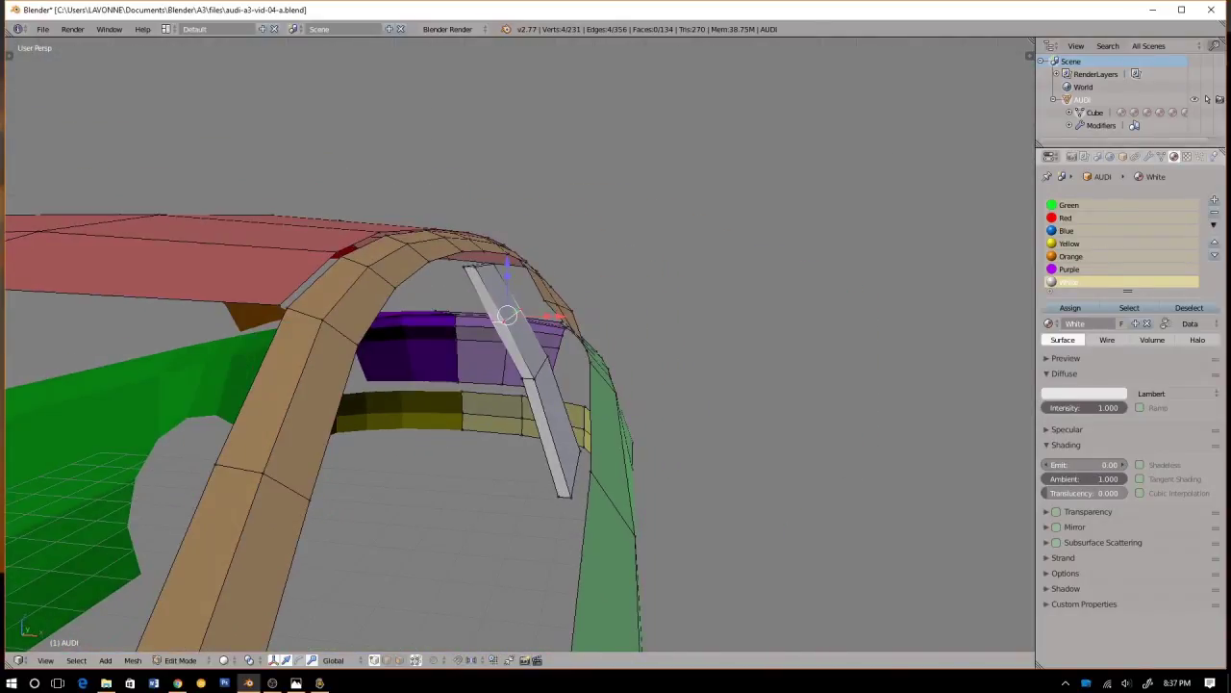
{"action": "key", "text": "g"}
{"action": "key", "text": "x"}
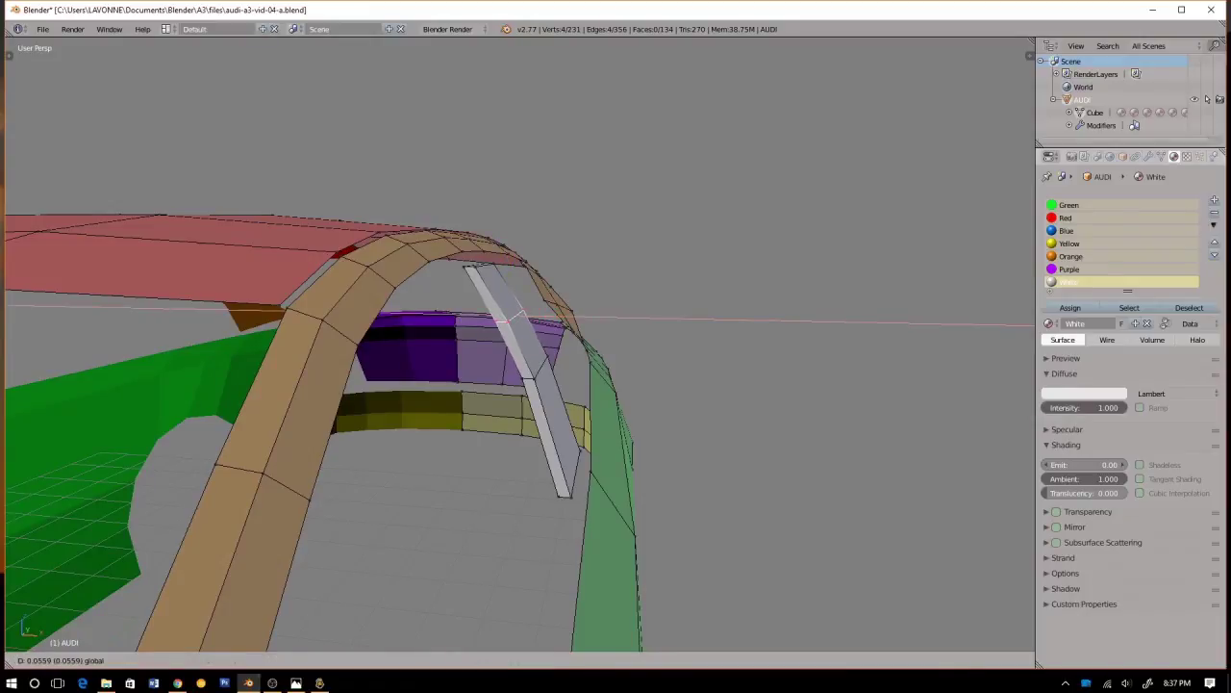
{"action": "left_click", "coordinate": [517, 313]}
Add a centered loop cut across the lower half of the center pillar and shift it slightly outward along X
{"action": "key", "text": "ctrl+r"}
{"action": "left_click", "coordinate": [551, 423]}
{"action": "left_click", "coordinate": [551, 424]}
{"action": "key", "text": "g"}
{"action": "key", "text": "x"}
{"action": "left_click", "coordinate": [558, 418]}
Examine the car body's roof and pillars from several angles in solid shading and return to Object Mode
{"action": "key", "text": "z"}
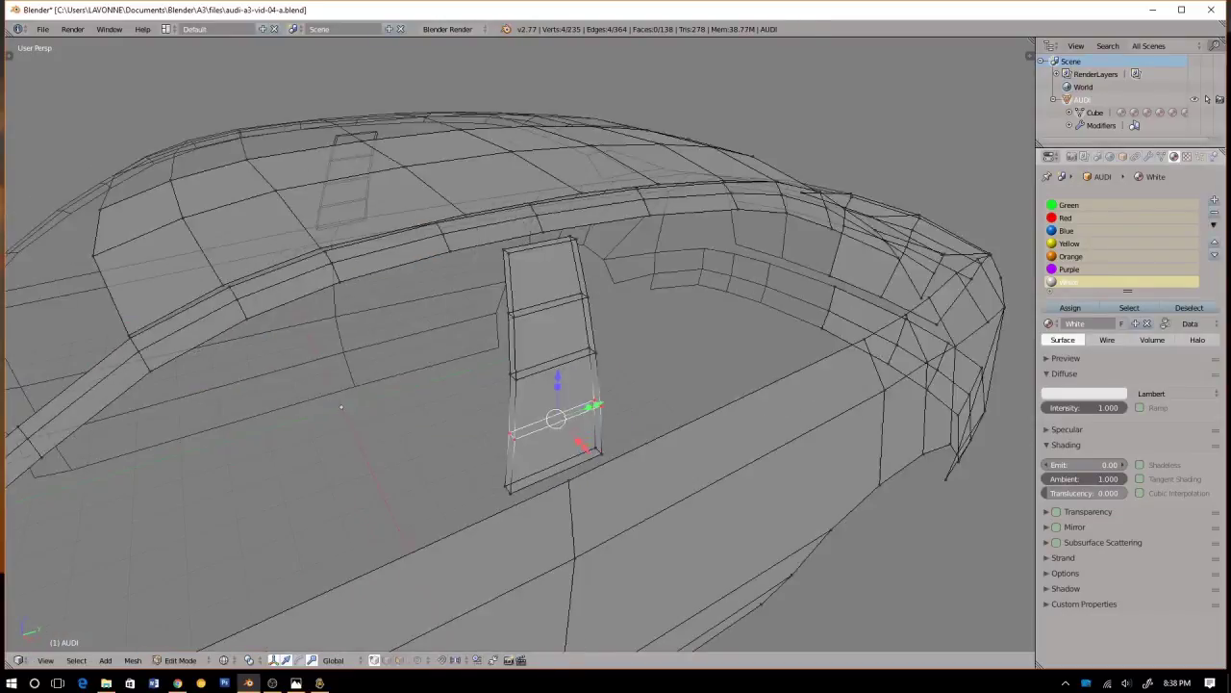
{"action": "key", "text": "Tab"}
{"action": "key", "text": "z"}
{"action": "scroll", "coordinate": [301, 405], "scroll_direction": "down", "scroll_amount": 5}
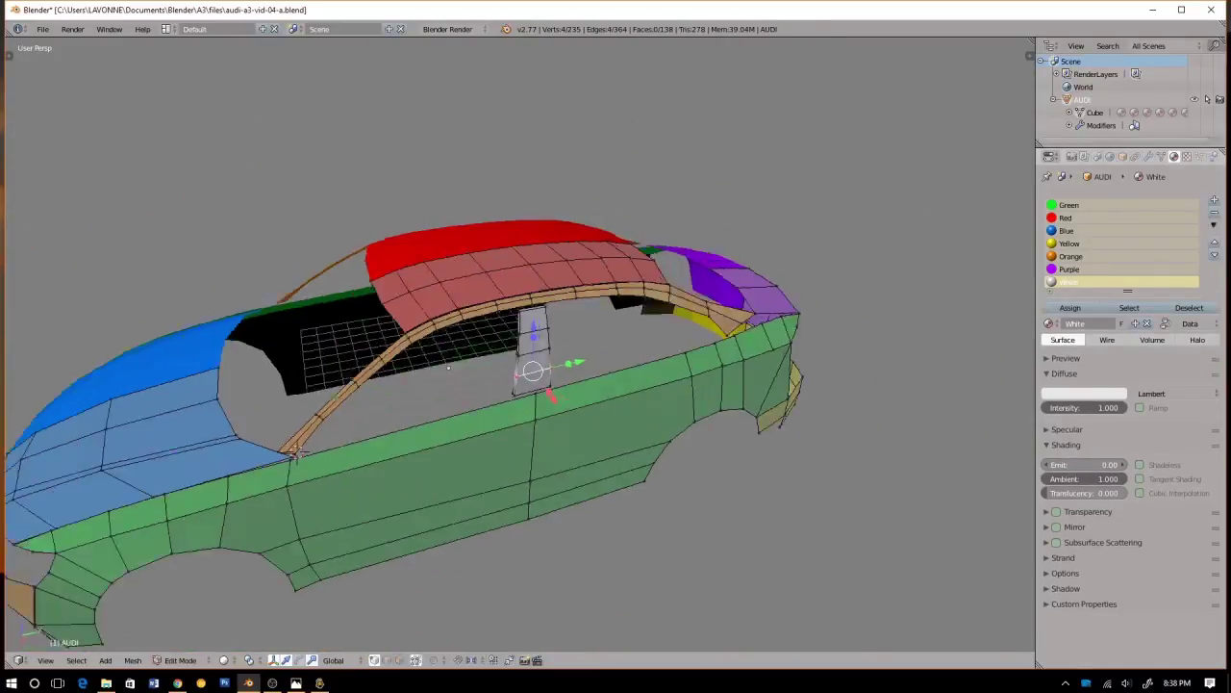
{"action": "middle_click_drag", "start_coordinate": [538, 404], "coordinate": [279, 410]}
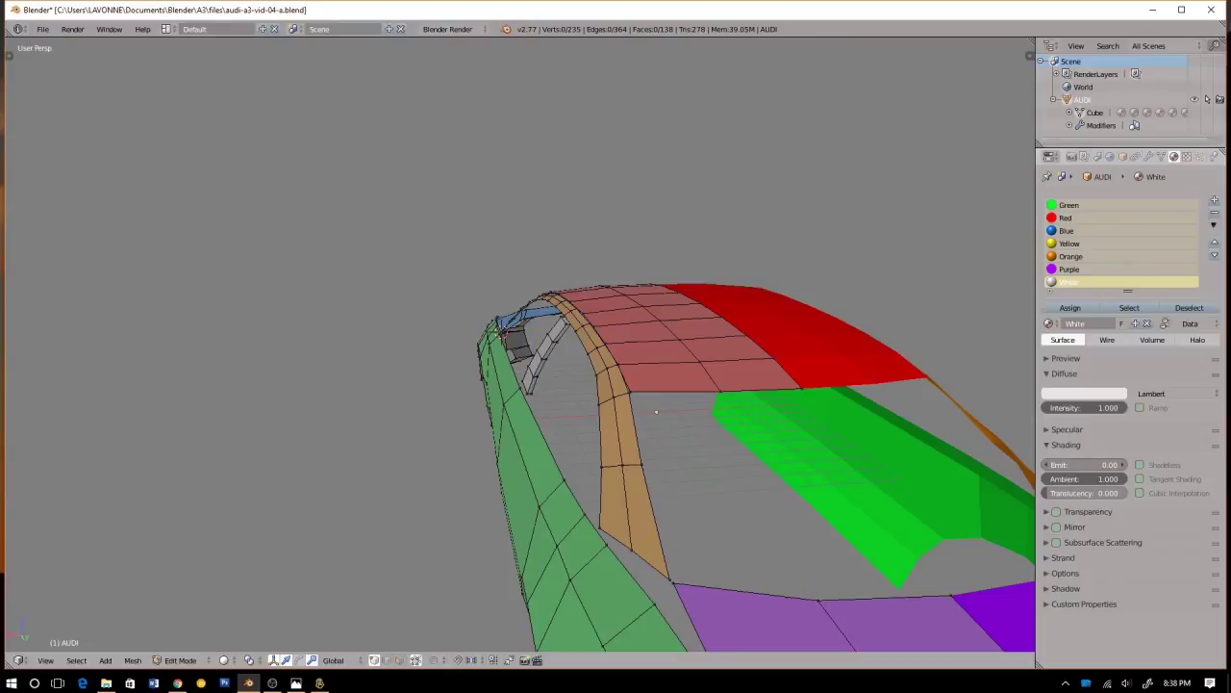
{"action": "middle_click_drag", "start_coordinate": [423, 385], "coordinate": [573, 380]}
{"action": "key", "text": "Tab"}
{"action": "middle_click_drag", "start_coordinate": [282, 409], "coordinate": [211, 263]}
Switch to Photos and compare the 2016-audi-a4-3.jpg reference photo with the modeled car body
{"action": "key", "text": "alt+Tab"}
{"action": "key", "text": "alt+Tab"}
{"action": "key", "text": "alt+Tab"}
{"action": "key", "text": "alt+Tab"}
{"action": "key", "text": "alt+Tab"}
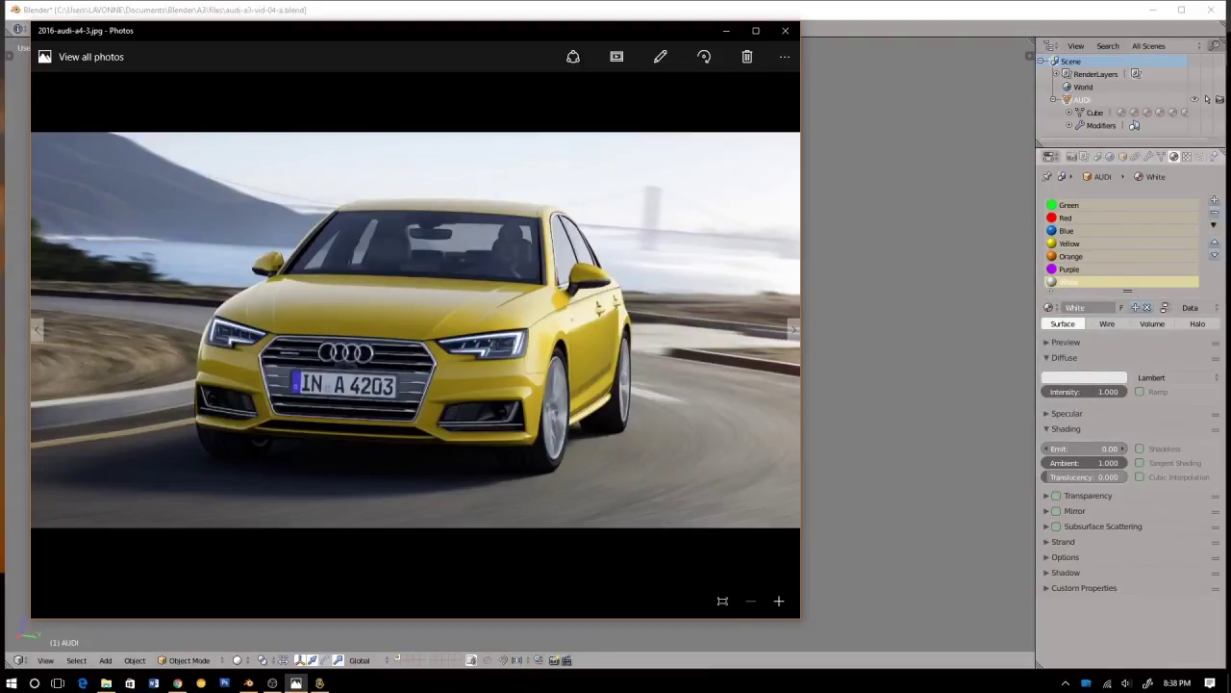
{"action": "left_click_drag", "start_coordinate": [348, 32], "coordinate": [942, 83]}
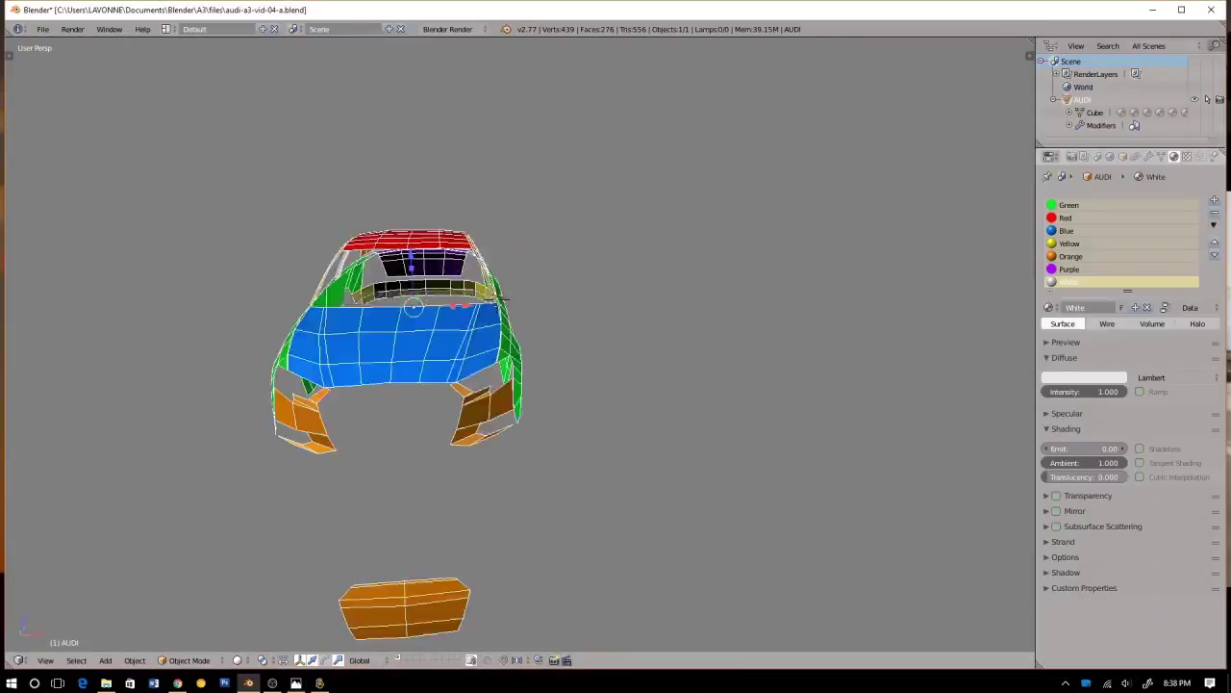
{"action": "middle_click_drag", "start_coordinate": [481, 385], "coordinate": [654, 385]}
{"action": "left_click", "coordinate": [296, 683]}
{"action": "left_click_drag", "start_coordinate": [933, 95], "coordinate": [523, 32]}
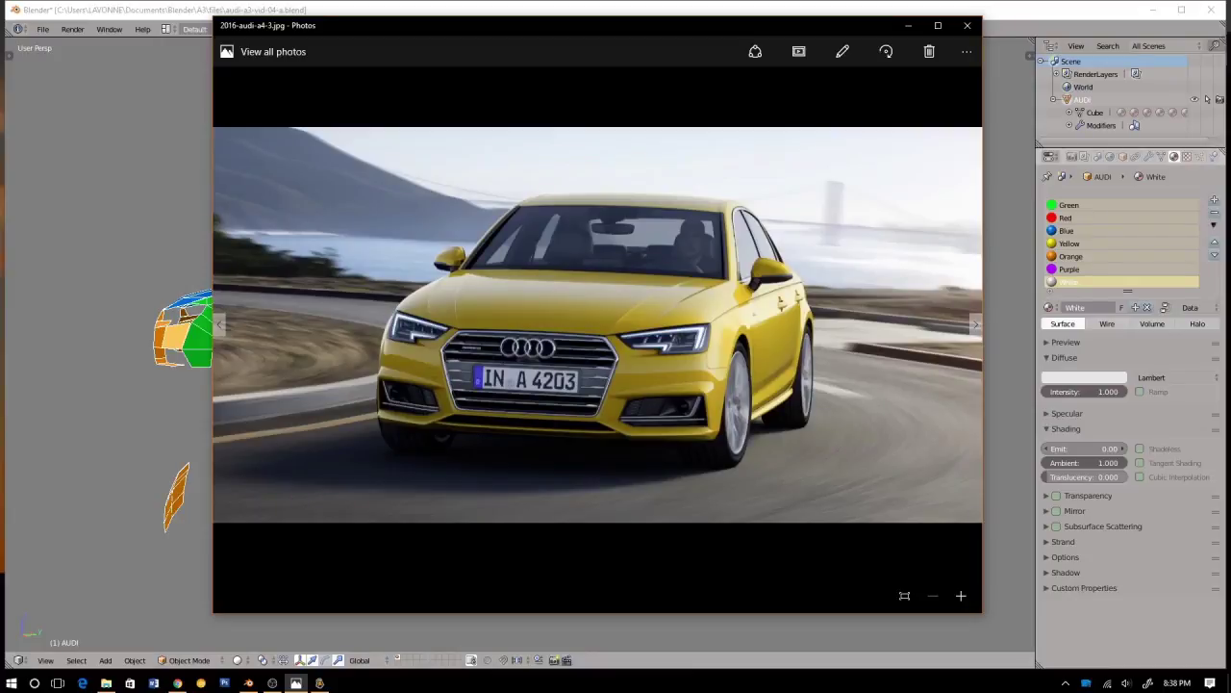
{"action": "left_click_drag", "start_coordinate": [697, 34], "coordinate": [825, 55]}
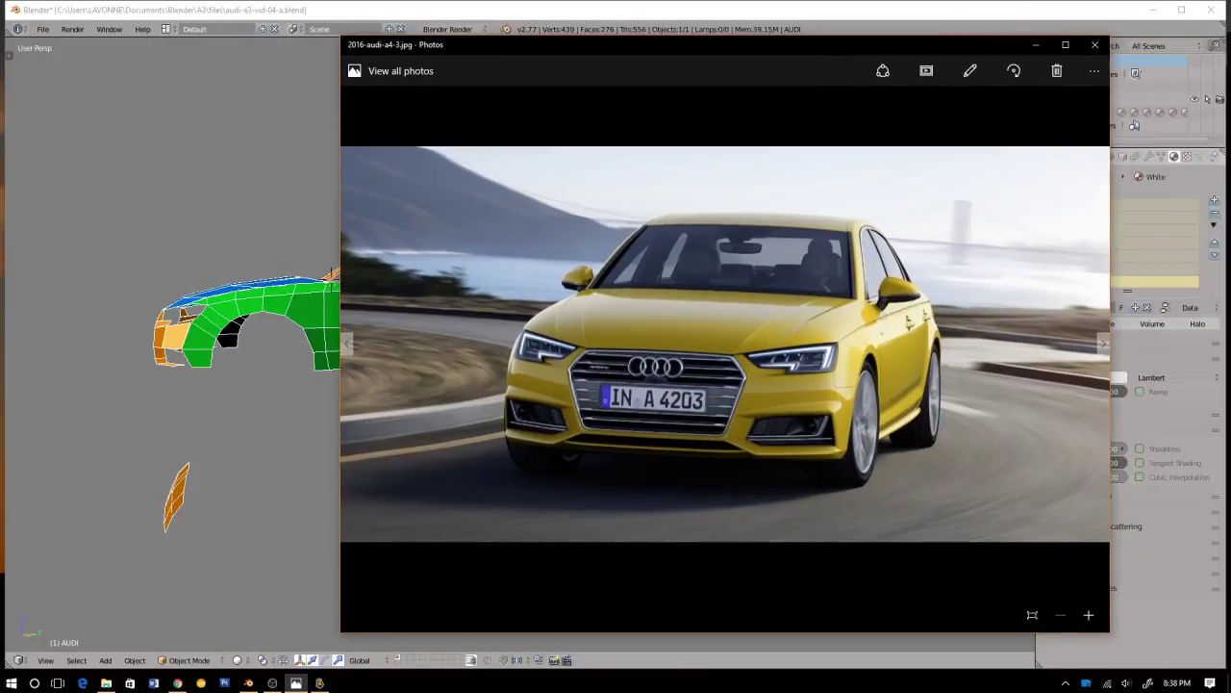
Browse to the faceliftedaudia3-000.jpg reference photo, study the car's roof and pillars, and return to Blender
{"action": "key", "text": "Right"}
{"action": "key", "text": "Right"}
{"action": "key", "text": "Right"}
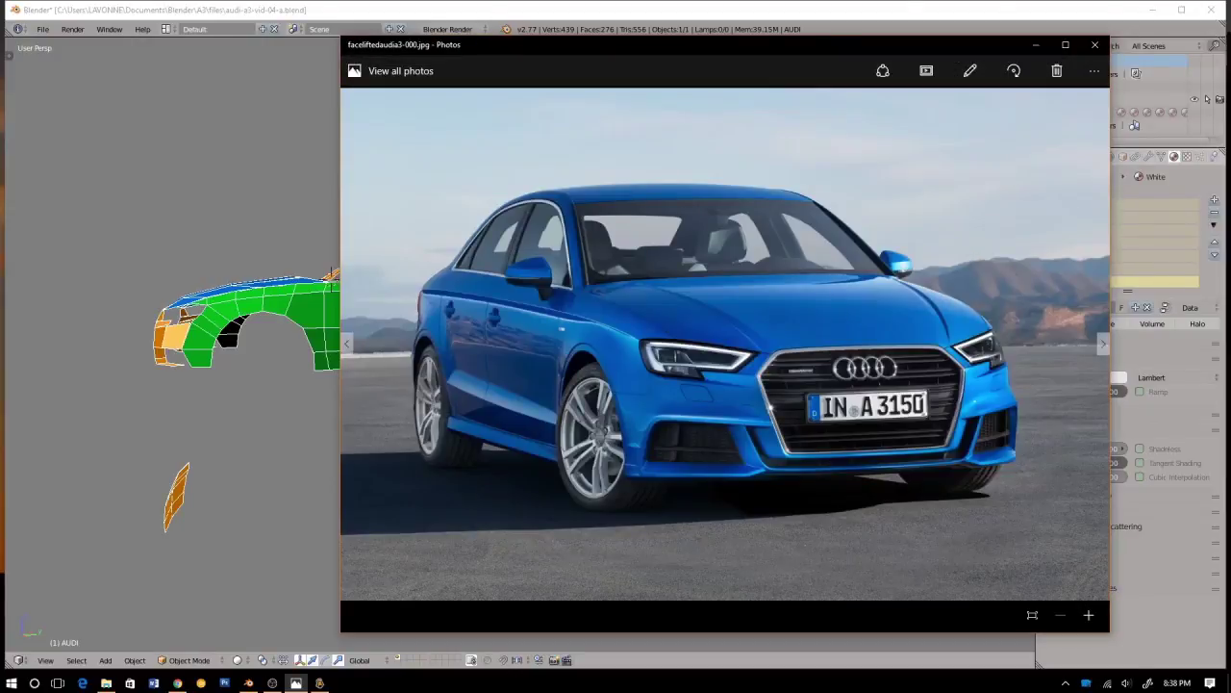
{"action": "mouse_move", "coordinate": [565, 48]}
{"action": "left_mouse_down"}
{"action": "mouse_move", "coordinate": [1229, 155]}
{"action": "mouse_move", "coordinate": [572, 60]}
{"action": "left_mouse_up"}
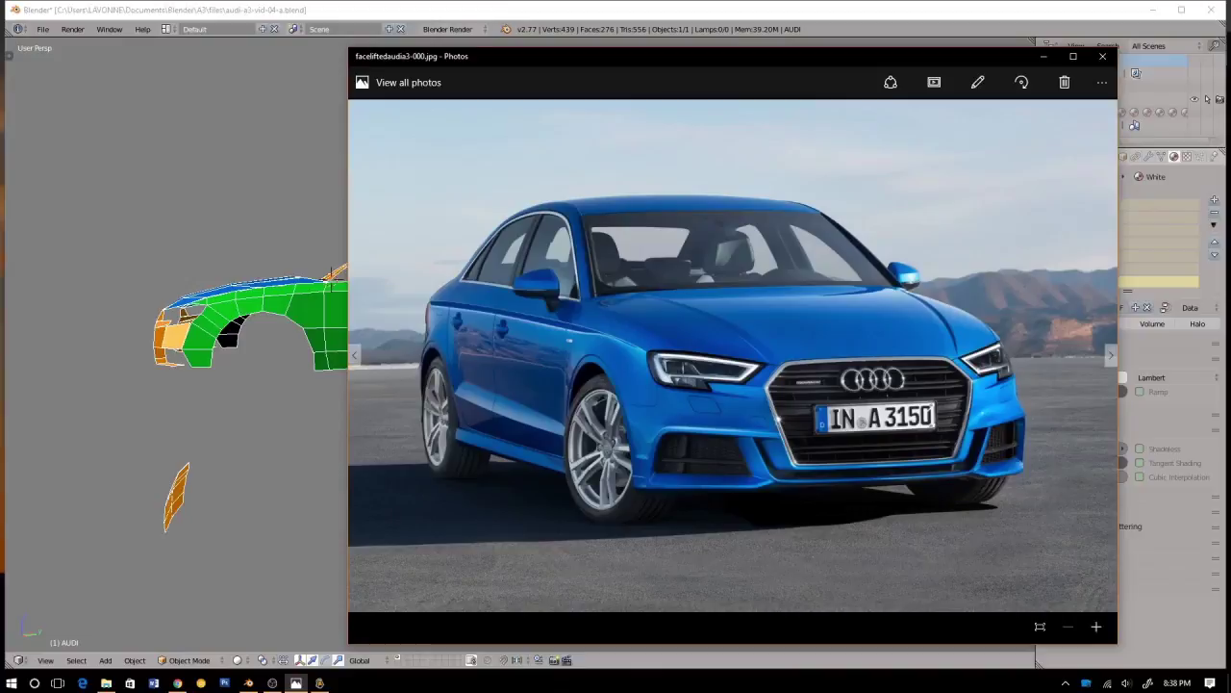
{"action": "left_click", "coordinate": [452, 11]}
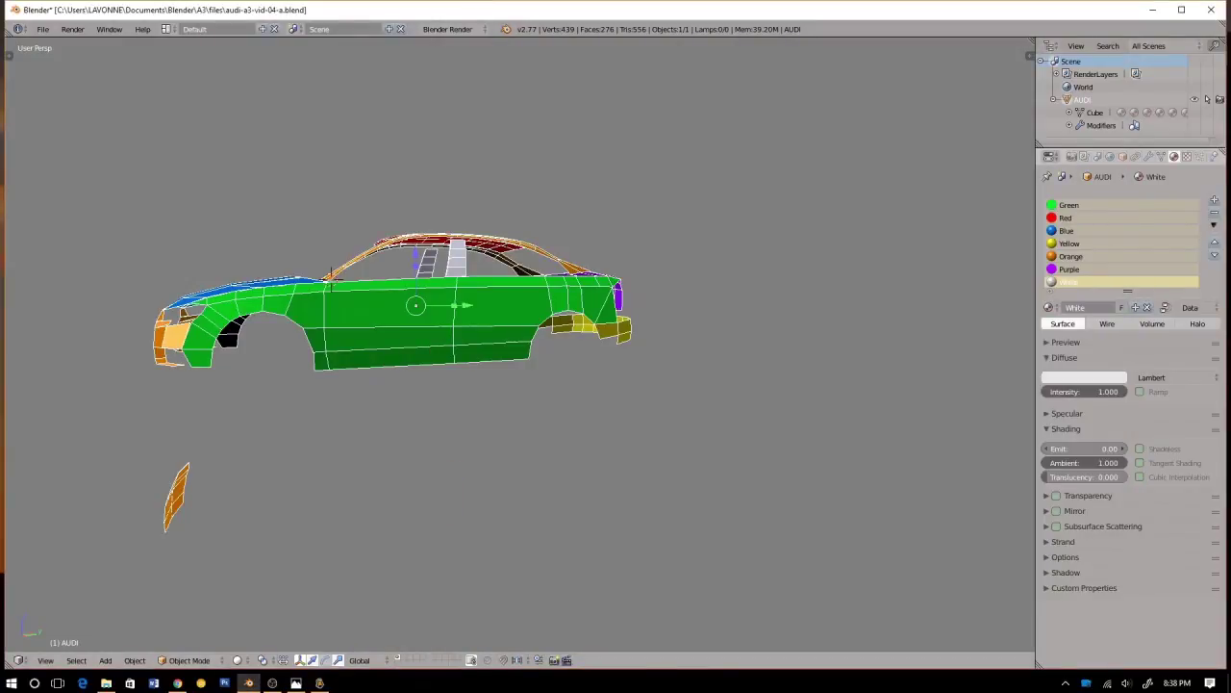
Enter Edit Mode with vertex selection and see-through wireframe in the right view over the rear quarter blueprint
{"action": "key", "text": "KP_7"}
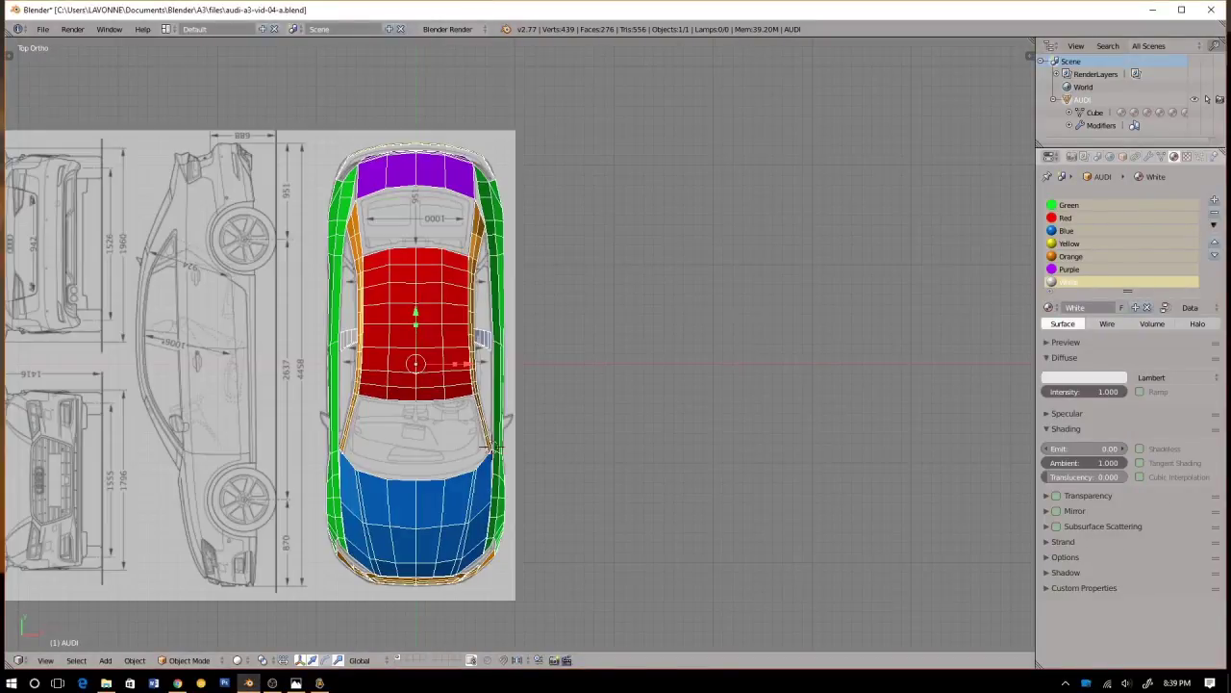
{"action": "key", "text": "KP_3"}
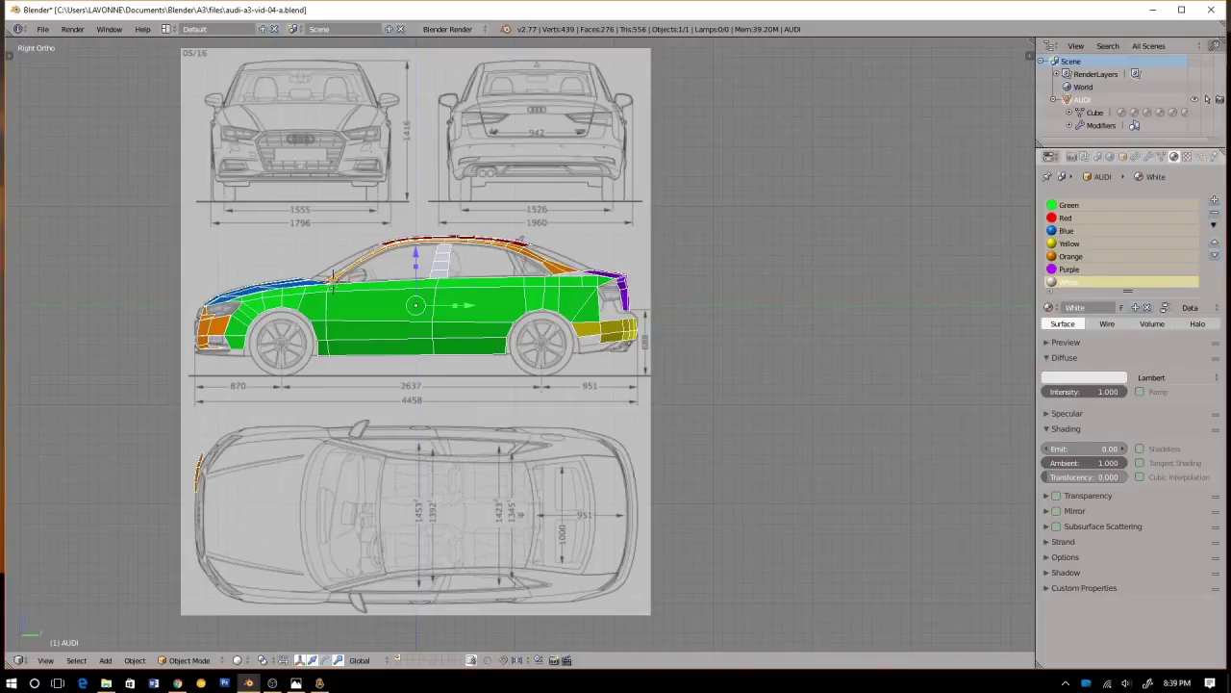
{"action": "key", "text": "z"}
{"action": "scroll", "coordinate": [394, 324], "scroll_direction": "up", "scroll_amount": 6}
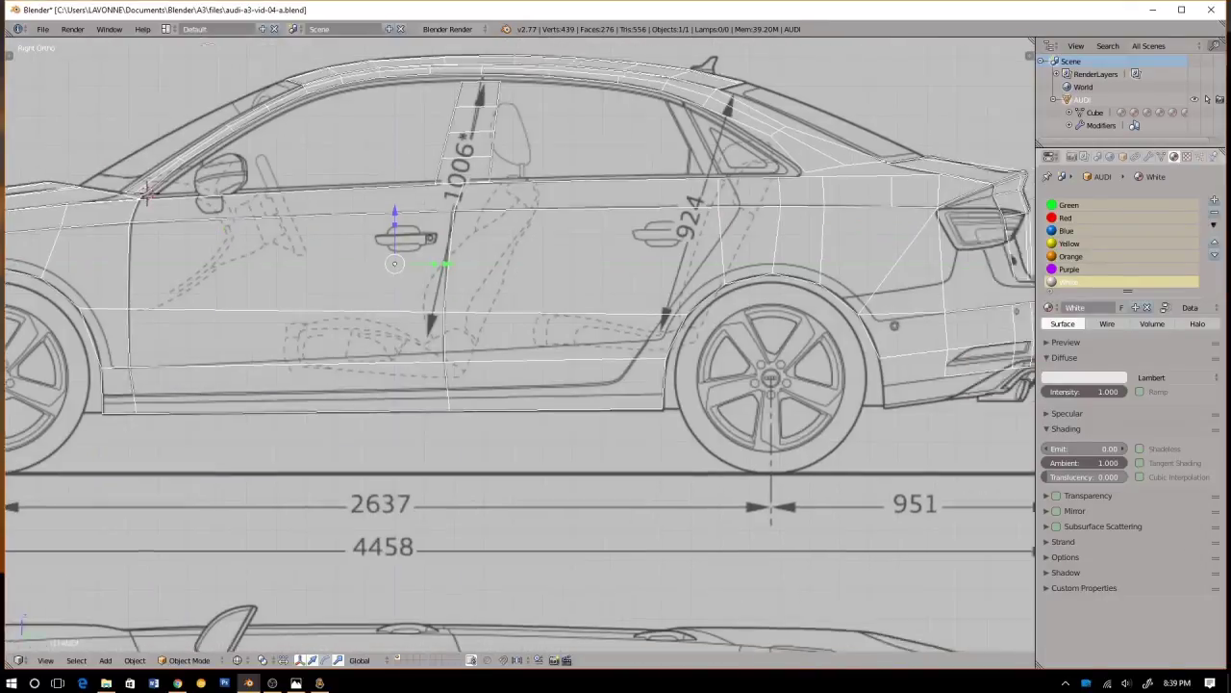
{"action": "scroll", "coordinate": [519, 346], "scroll_direction": "up", "scroll_amount": 4}
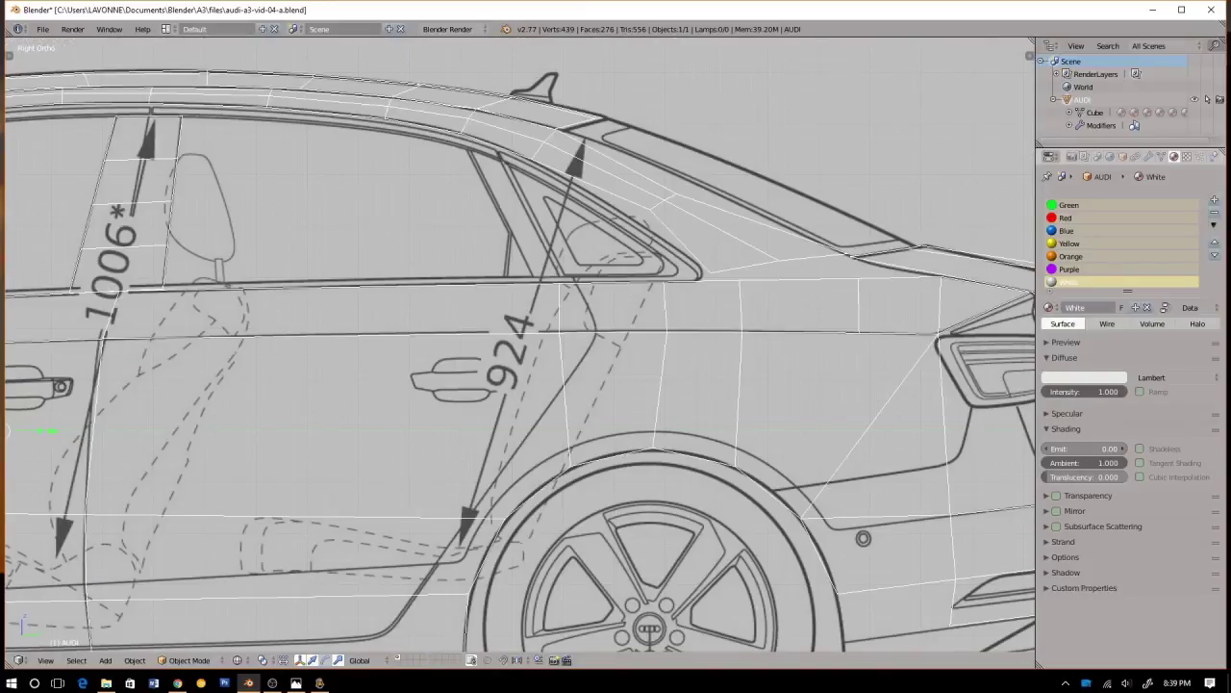
{"action": "key", "text": "z"}
{"action": "key", "text": "z"}
{"action": "key", "text": "Tab"}
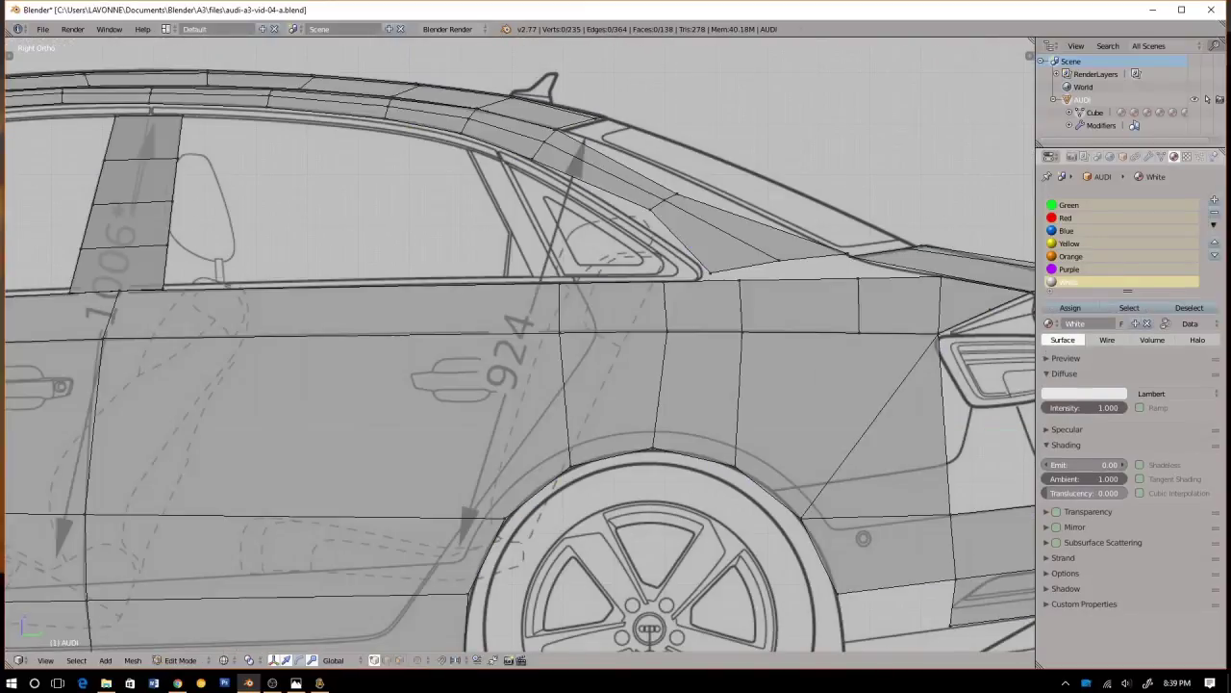
{"action": "key", "text": "ctrl+Tab"}
{"action": "left_click", "coordinate": [493, 360]}
Fit the three crease vertices above the rear wheel arch along Z, raising the first about 0.036 and the second about 0.022
{"action": "right_click", "coordinate": [560, 333]}
{"action": "scroll", "coordinate": [560, 333], "scroll_direction": "up", "scroll_amount": 3}
{"action": "middle_click_drag", "start_coordinate": [577, 327], "coordinate": [562, 360], "text": "shift"}
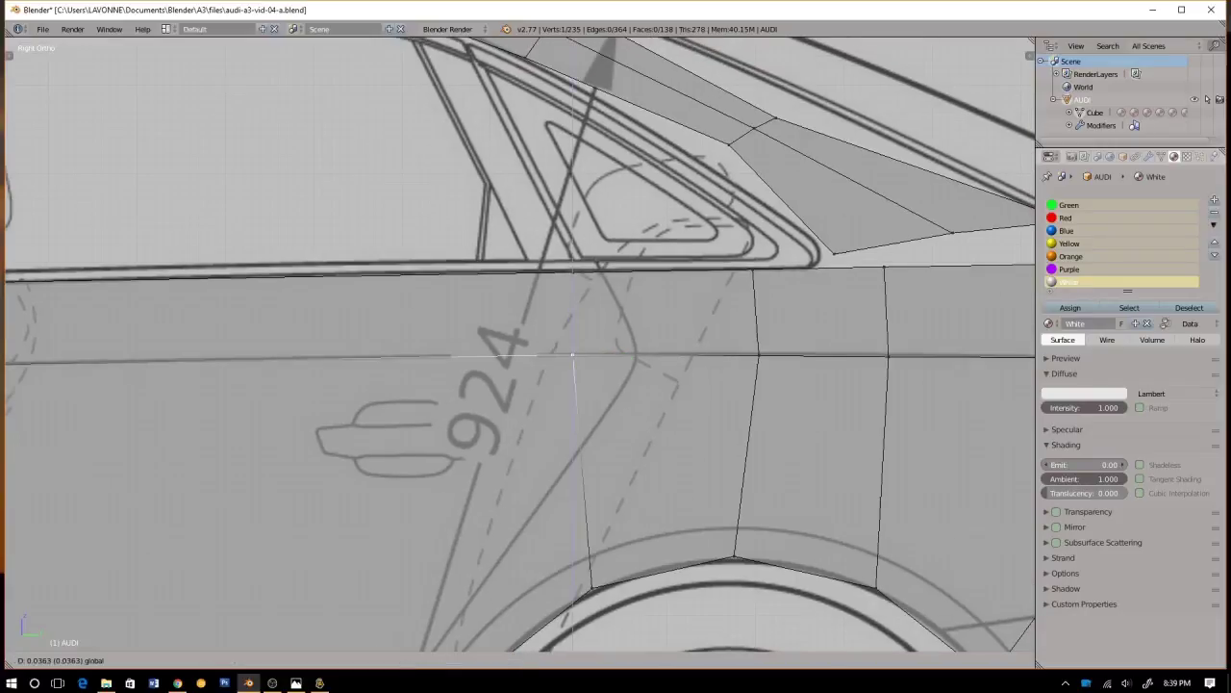
{"action": "right_click", "coordinate": [759, 355]}
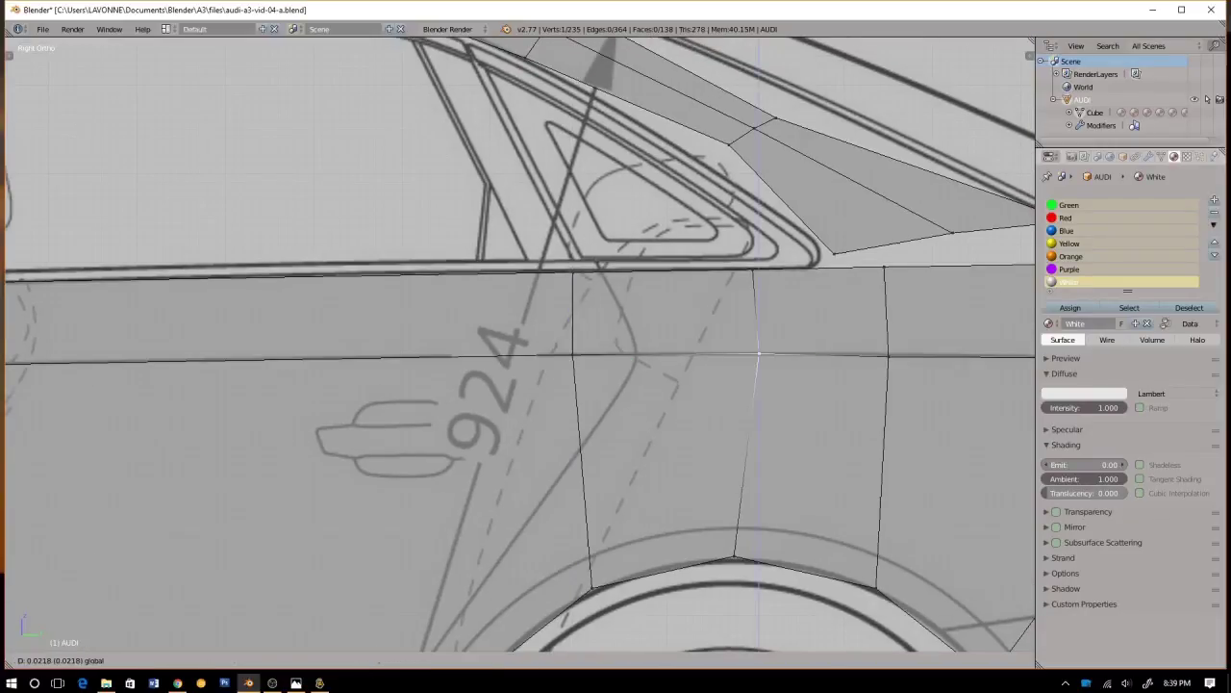
{"action": "right_click", "coordinate": [888, 357]}
{"action": "left_click_drag", "start_coordinate": [888, 305], "coordinate": [889, 303]}
{"action": "middle_click_drag", "start_coordinate": [889, 303], "coordinate": [756, 307], "text": "shift"}
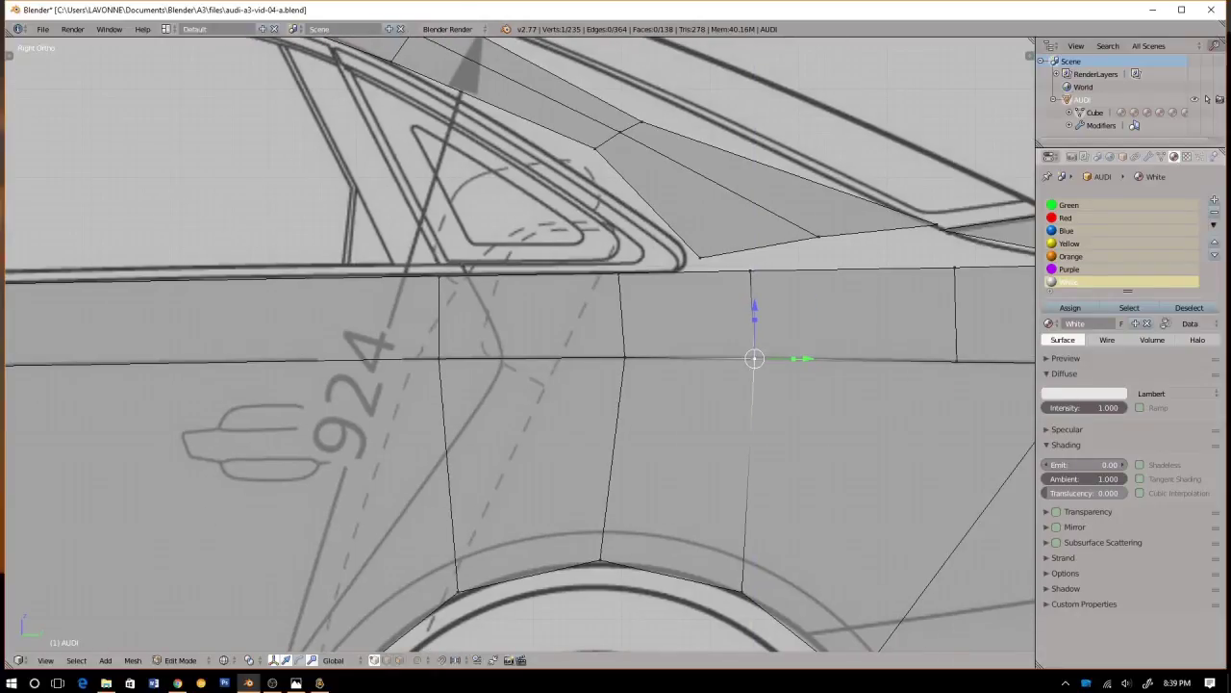
Move the short edge between beltline and crease behind the quarter window rearward by about 0.71 along Y
{"action": "scroll", "coordinate": [520, 343], "scroll_direction": "down", "scroll_amount": 3}
{"action": "scroll", "coordinate": [519, 344], "scroll_direction": "up", "scroll_amount": 2}
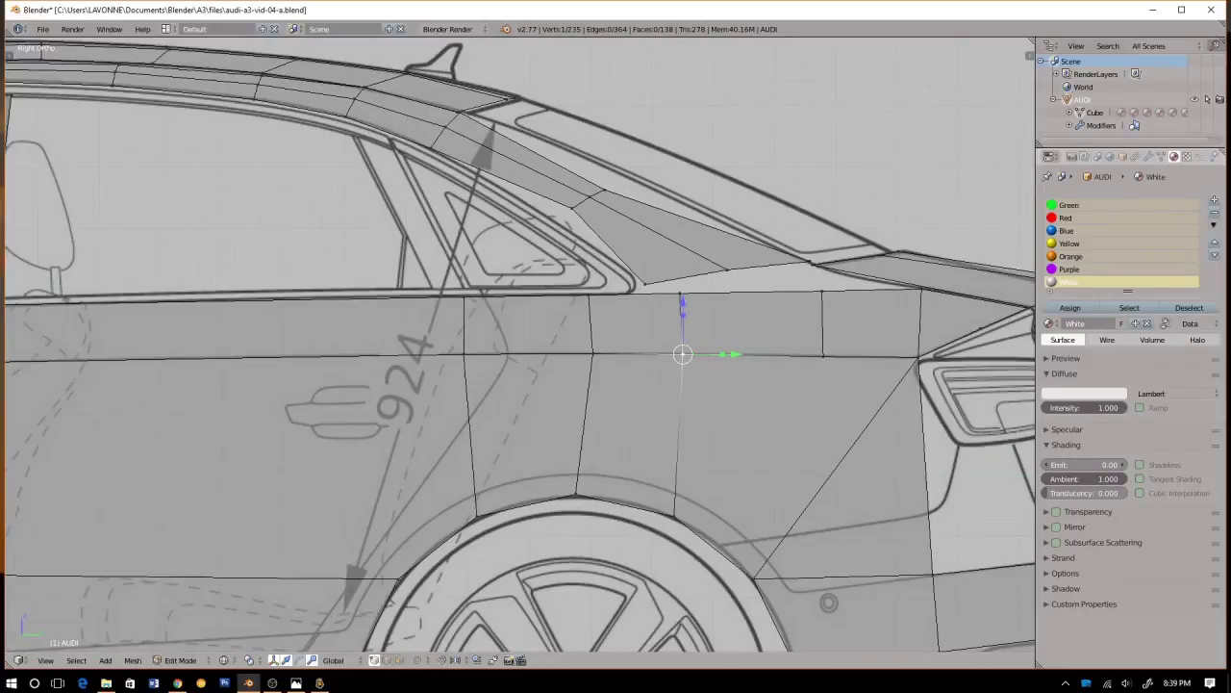
{"action": "key", "text": "KP_Decimal"}
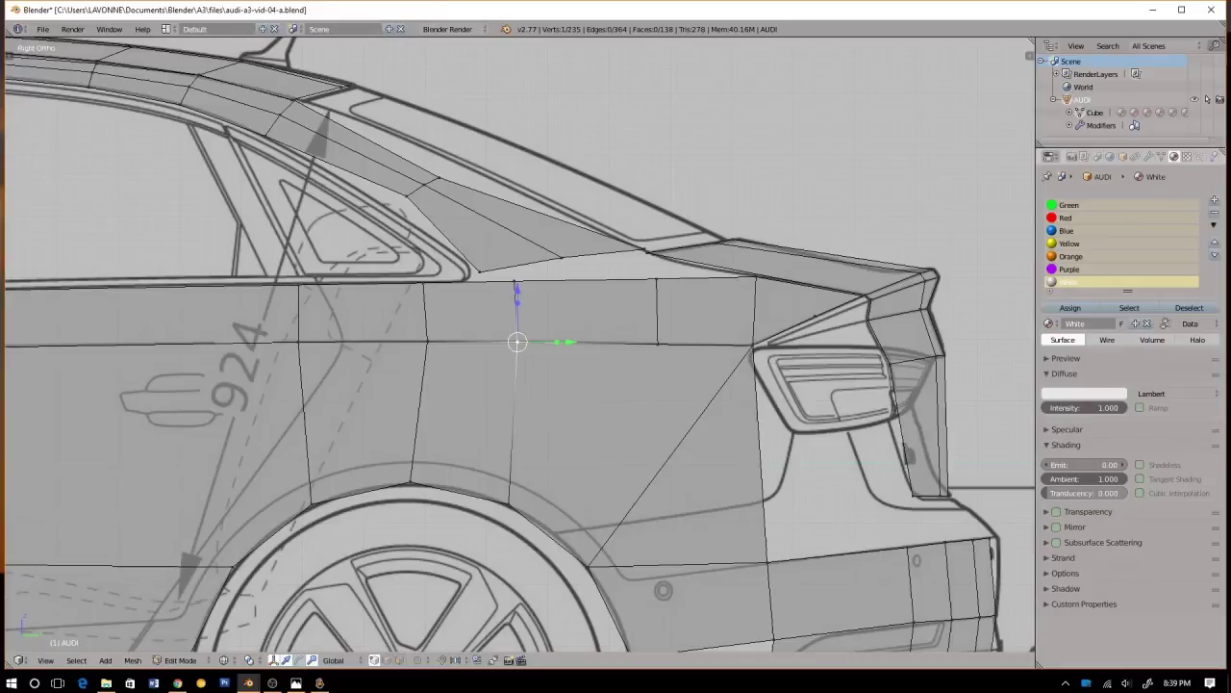
{"action": "right_click", "coordinate": [514, 280], "text": "shift"}
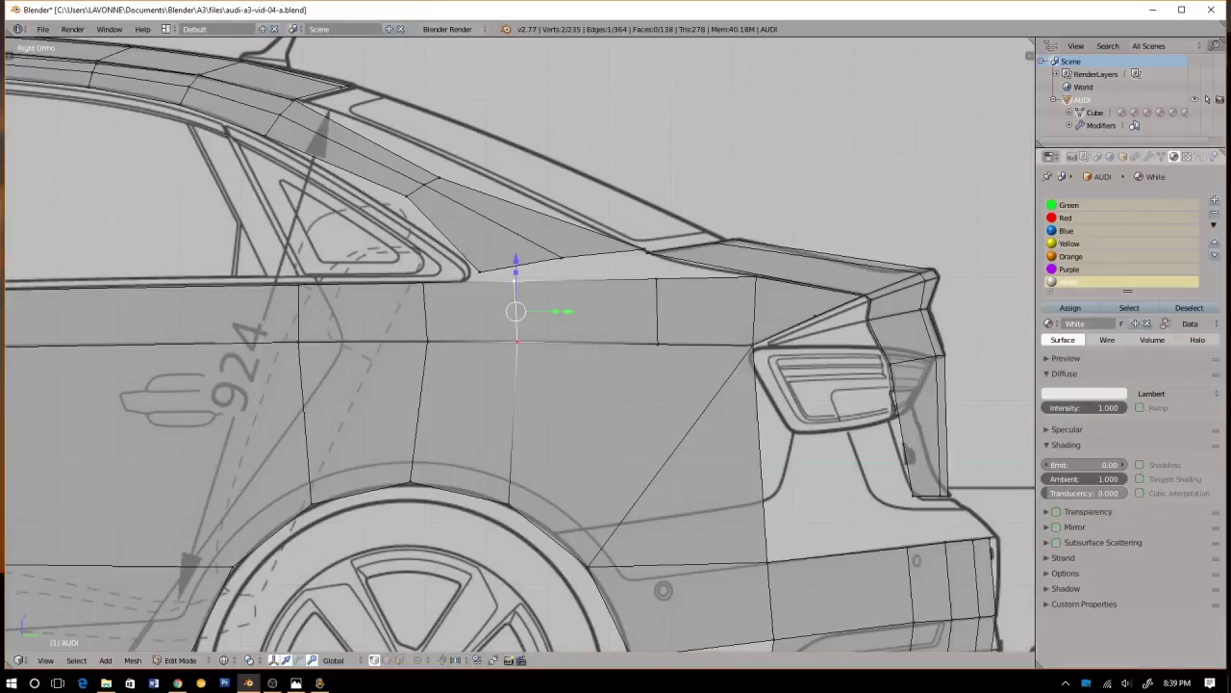
{"action": "key", "text": "g"}
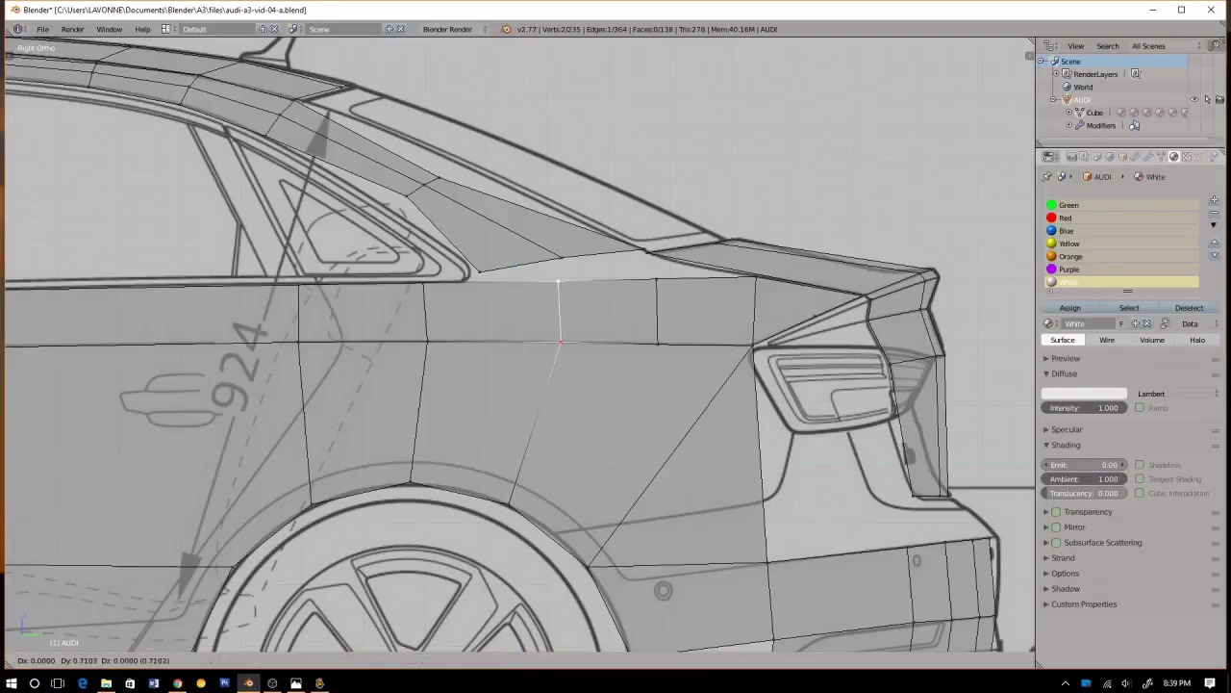
{"action": "left_click", "coordinate": [557, 279]}
Shift the moved rear-quarter edge along X in the top view to fit the body outline
{"action": "key", "text": "KP_7"}
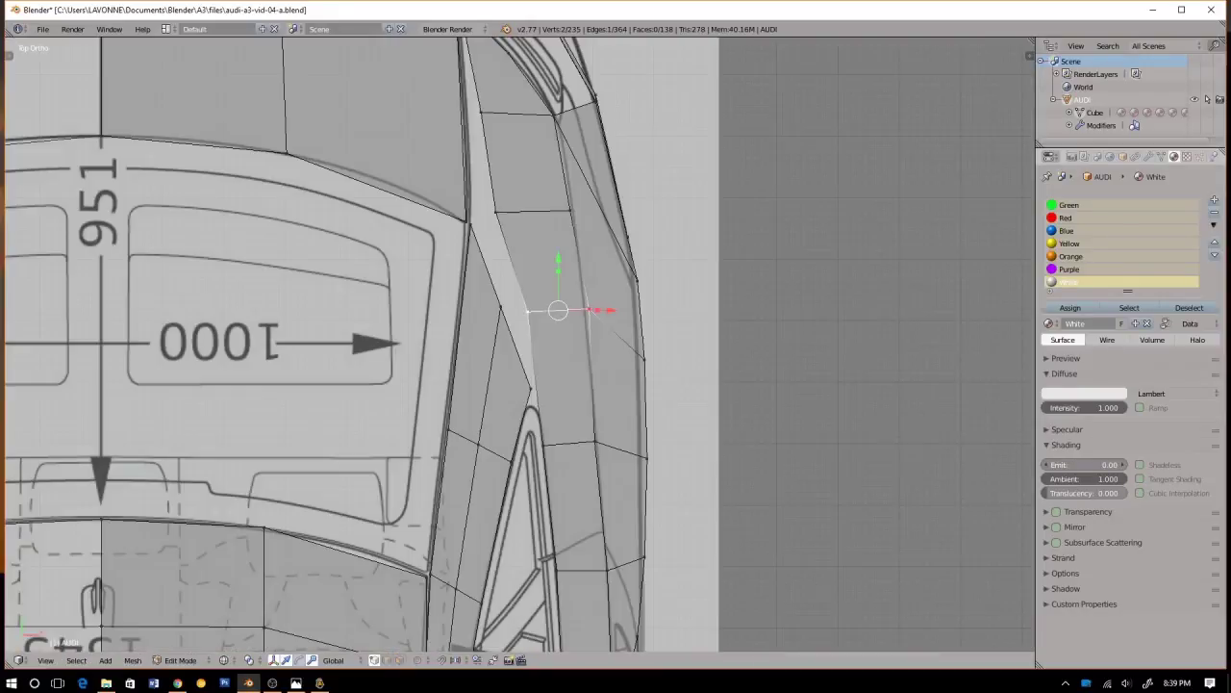
{"action": "scroll", "coordinate": [600, 349], "scroll_direction": "up", "scroll_amount": 4}
{"action": "key", "text": "g"}
{"action": "key", "text": "x"}
{"action": "left_click", "coordinate": [539, 301]}
{"action": "middle_click_drag", "start_coordinate": [539, 301], "coordinate": [544, 286]}
Scale the edge below the quarter window's rear end along Y and move it rearward by about 0.22
{"action": "key", "text": "KP_1"}
{"action": "key", "text": "KP_3"}
{"action": "right_click", "coordinate": [295, 340]}
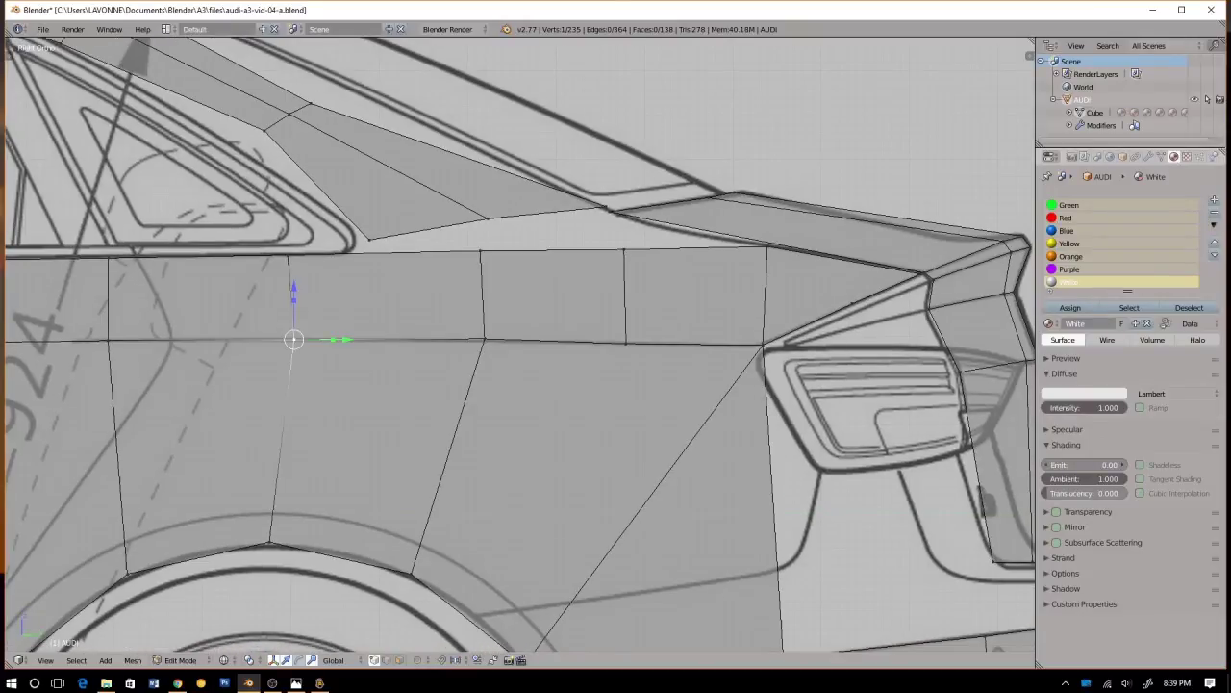
{"action": "right_click", "coordinate": [289, 252], "text": "shift"}
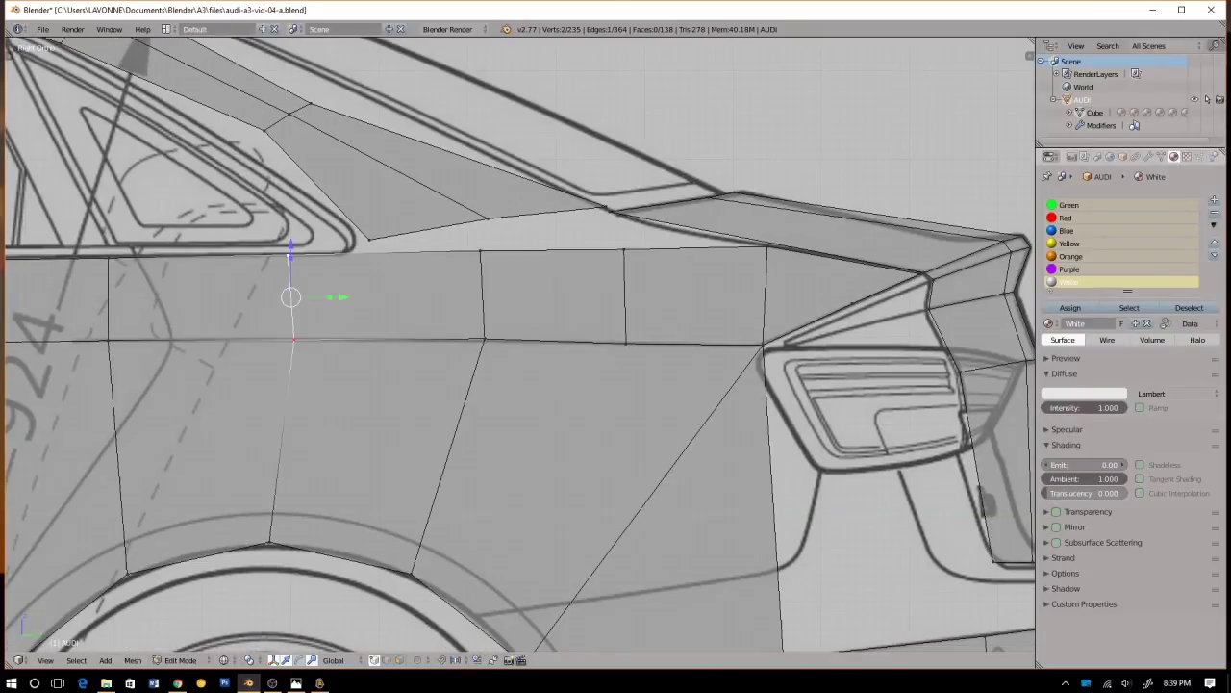
{"action": "key", "text": "s"}
{"action": "key", "text": "y"}
{"action": "left_click", "coordinate": [324, 295]}
{"action": "key", "text": "g"}
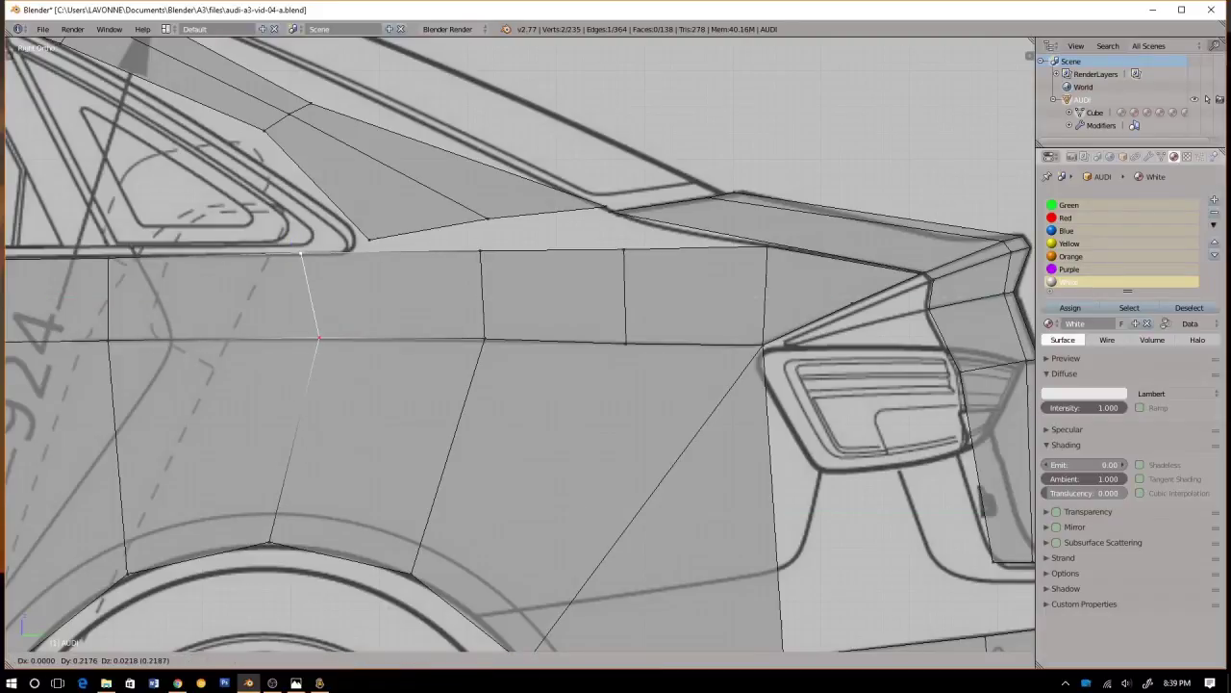
{"action": "left_click", "coordinate": [327, 293]}
Move that edge's upper vertex to the quarter window's rear corner, and nudge it inward along X in the top view
{"action": "right_click", "coordinate": [301, 253]}
{"action": "key", "text": "g"}
{"action": "left_click", "coordinate": [346, 253]}
{"action": "key", "text": "KP_7"}
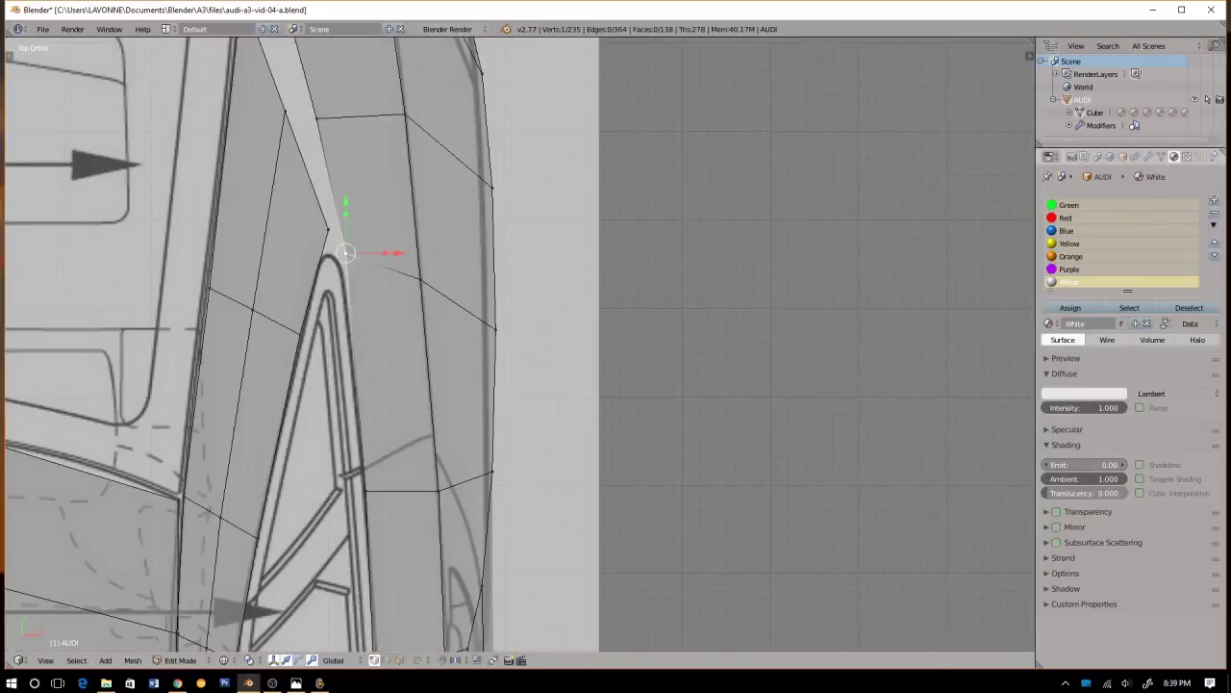
{"action": "left_click_drag", "start_coordinate": [396, 253], "coordinate": [389, 253]}
Align the rear pillar's outer and middle base vertices with the adjacent body-side vertices in the top view
{"action": "right_click", "coordinate": [328, 229]}
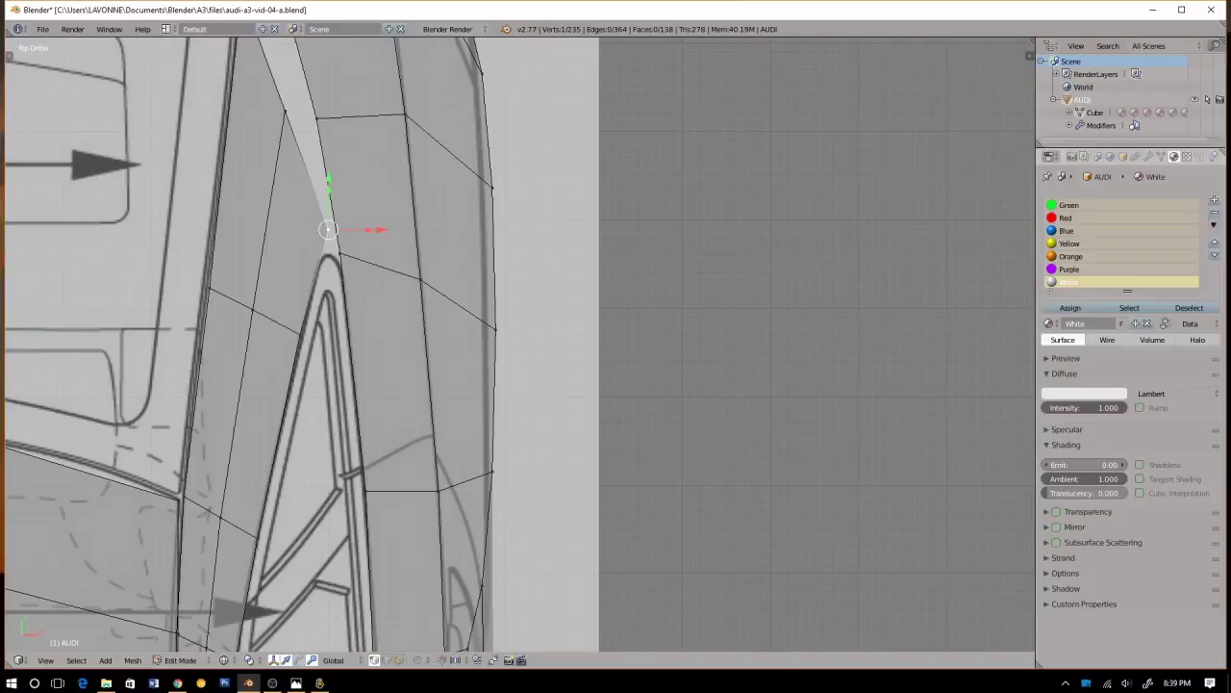
{"action": "left_click", "coordinate": [381, 230]}
{"action": "left_click_drag", "start_coordinate": [328, 230], "coordinate": [337, 251]}
{"action": "right_click", "coordinate": [285, 112]}
{"action": "left_click_drag", "start_coordinate": [286, 112], "coordinate": [315, 116]}
{"action": "key", "text": "KP_5"}
{"action": "middle_click_drag", "start_coordinate": [315, 117], "coordinate": [318, 182]}
{"action": "scroll", "coordinate": [317, 183], "scroll_direction": "down", "scroll_amount": 5}
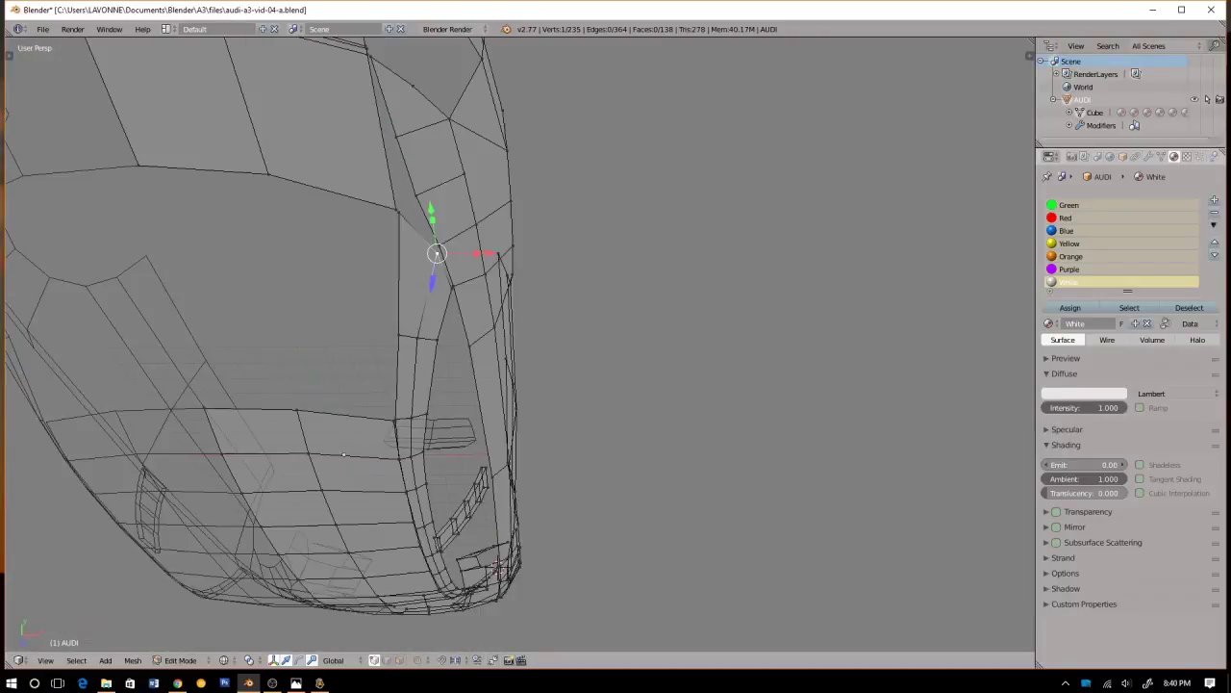
Move the body side's next inner vertex onto the rear pillar's inner base corner in the top view
{"action": "key", "text": "KP_7"}
{"action": "scroll", "coordinate": [503, 246], "scroll_direction": "up", "scroll_amount": 3}
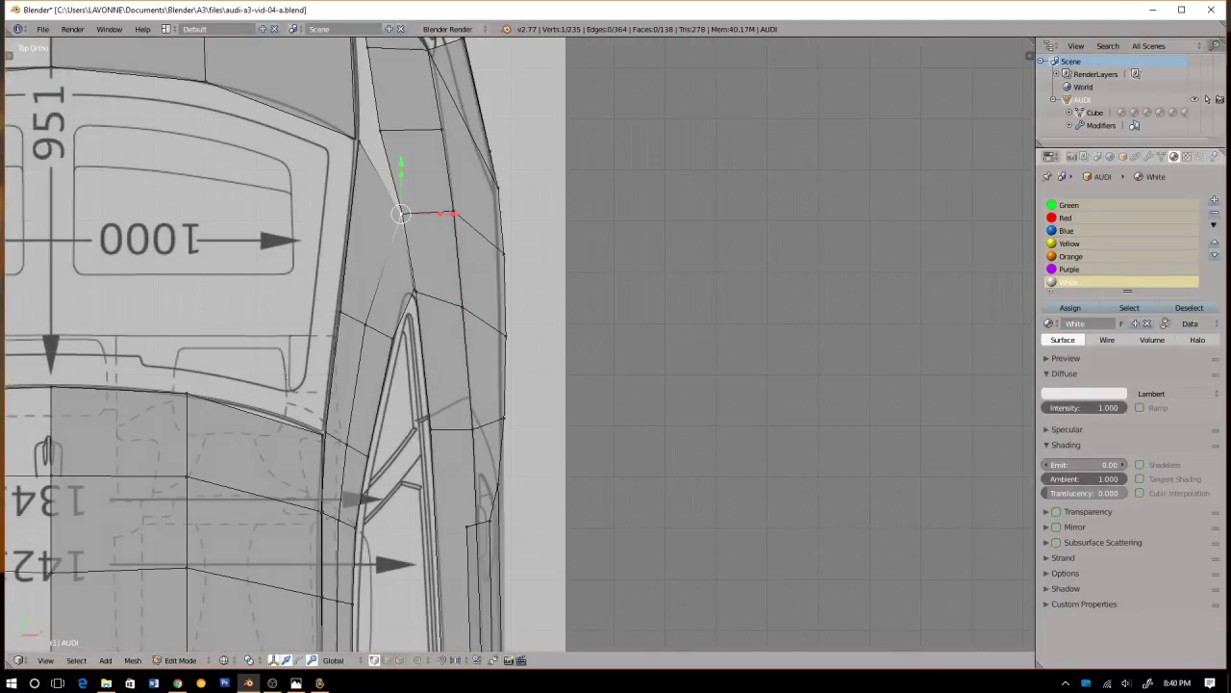
{"action": "right_click", "coordinate": [398, 233]}
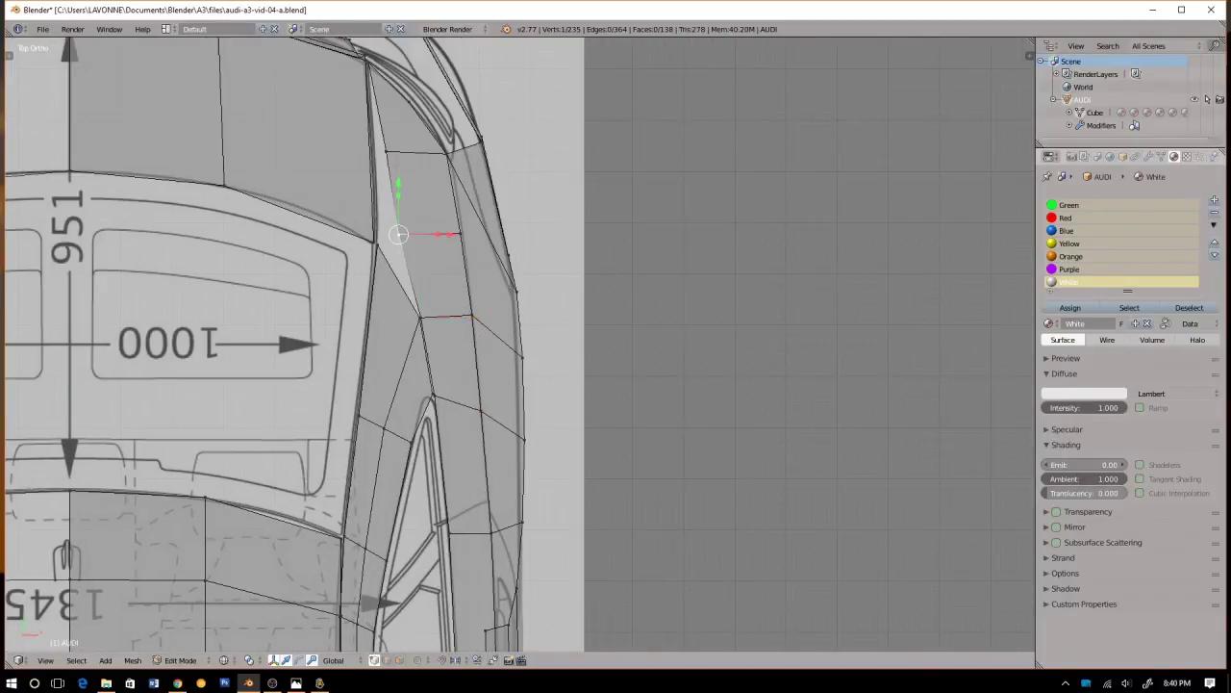
{"action": "key", "text": "g"}
{"action": "key", "text": "Return"}
Move the next rearward body-side vertex inward along X to meet the trunk lid's edge
{"action": "right_click", "coordinate": [385, 151]}
{"action": "key", "text": "g"}
{"action": "key", "text": "x"}
{"action": "key", "text": "Return"}
{"action": "key", "text": "g"}
{"action": "key", "text": "x"}
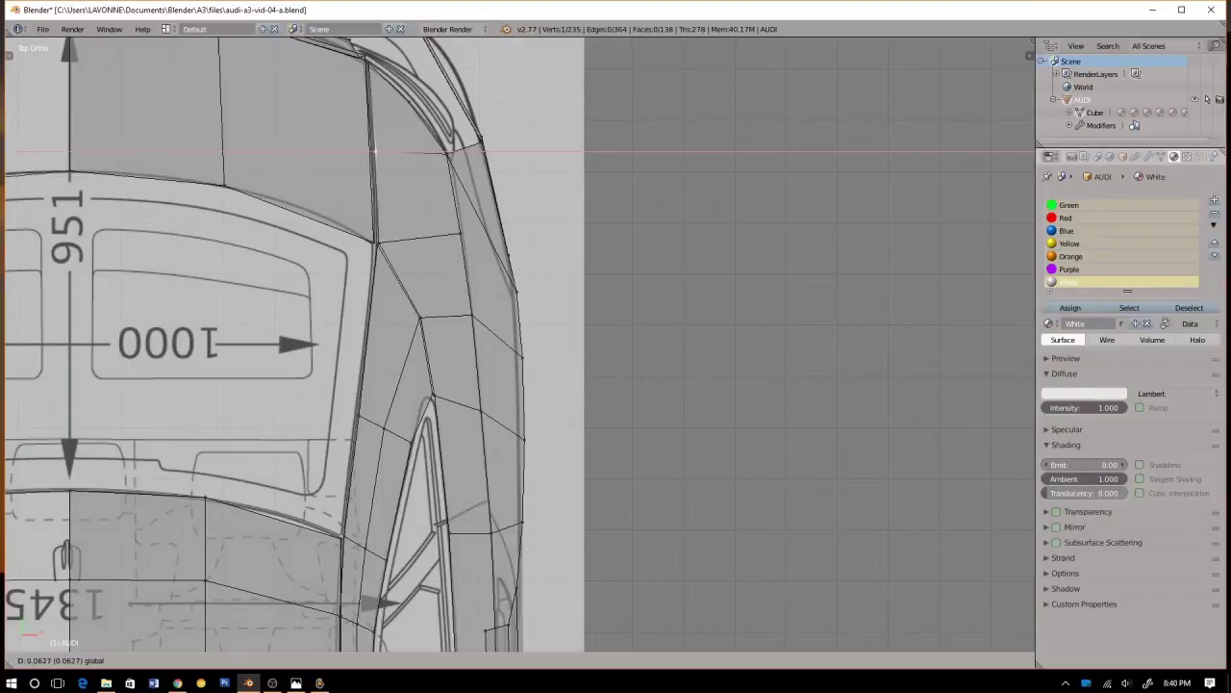
{"action": "key", "text": "Return"}
Examine the gaps between the body side, rear pillar and trunk lid in solid shading
{"action": "scroll", "coordinate": [519, 344], "scroll_direction": "down", "scroll_amount": 2}
{"action": "key", "text": "z"}
{"action": "mouse_move", "coordinate": [577, 384]}
{"action": "middle_mouse_down"}
{"action": "mouse_move", "coordinate": [481, 264]}
{"action": "mouse_move", "coordinate": [510, 294]}
{"action": "mouse_move", "coordinate": [423, 298]}
{"action": "mouse_move", "coordinate": [433, 346]}
{"action": "middle_mouse_up"}
{"action": "scroll", "coordinate": [520, 345], "scroll_direction": "down", "scroll_amount": 2}
{"action": "scroll", "coordinate": [519, 344], "scroll_direction": "up", "scroll_amount": 5}
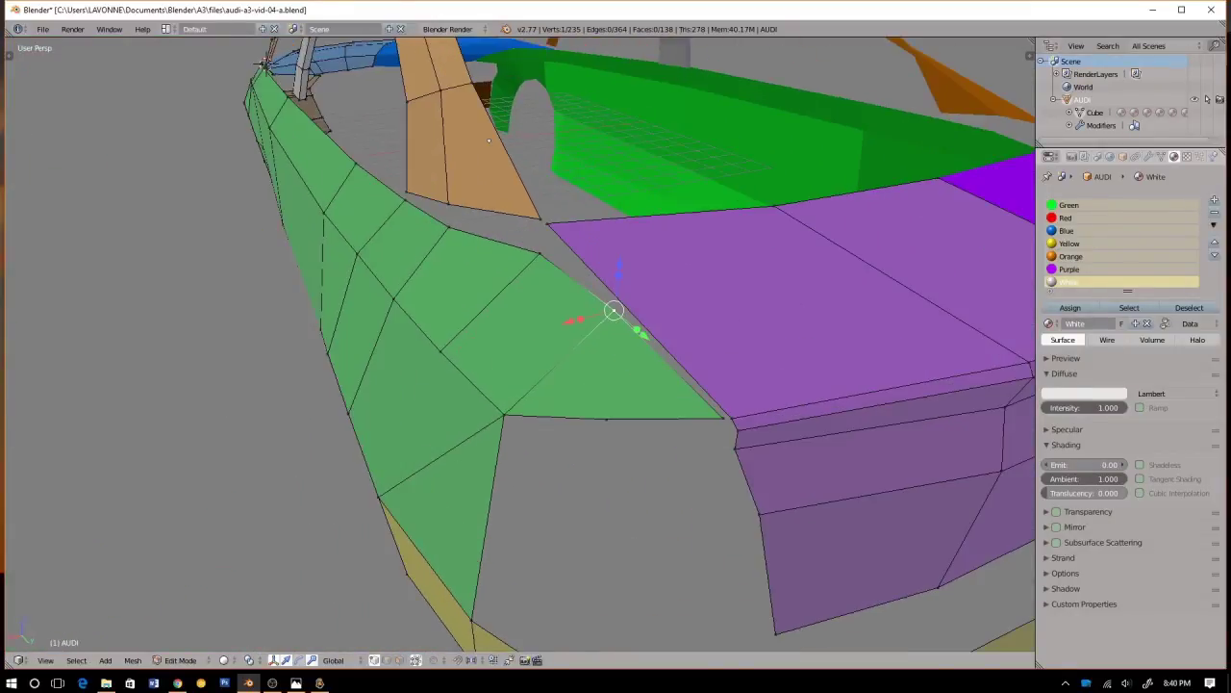
{"action": "middle_click_drag", "start_coordinate": [520, 327], "coordinate": [433, 356]}
{"action": "middle_click_drag", "start_coordinate": [616, 308], "coordinate": [602, 309]}
Lower the rear pillar's outer and middle base vertices onto the body side's beltline in the right view
{"action": "key", "text": "KP_1"}
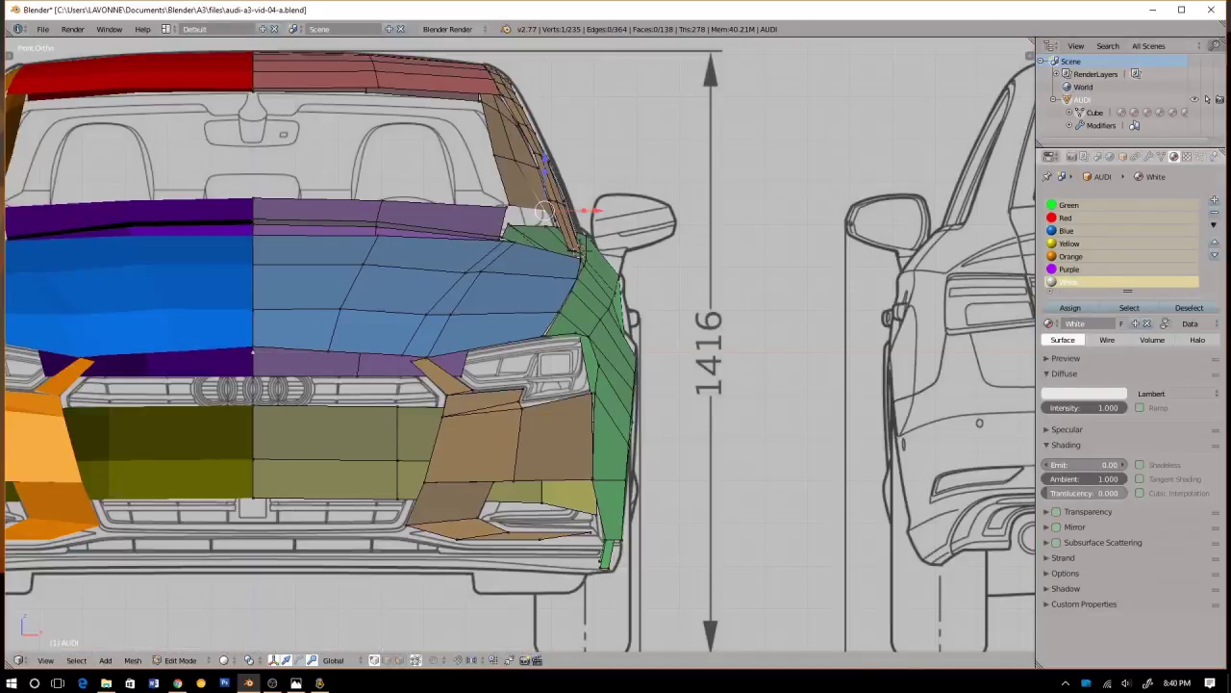
{"action": "key", "text": "KP_3"}
{"action": "scroll", "coordinate": [520, 346], "scroll_direction": "up", "scroll_amount": 4}
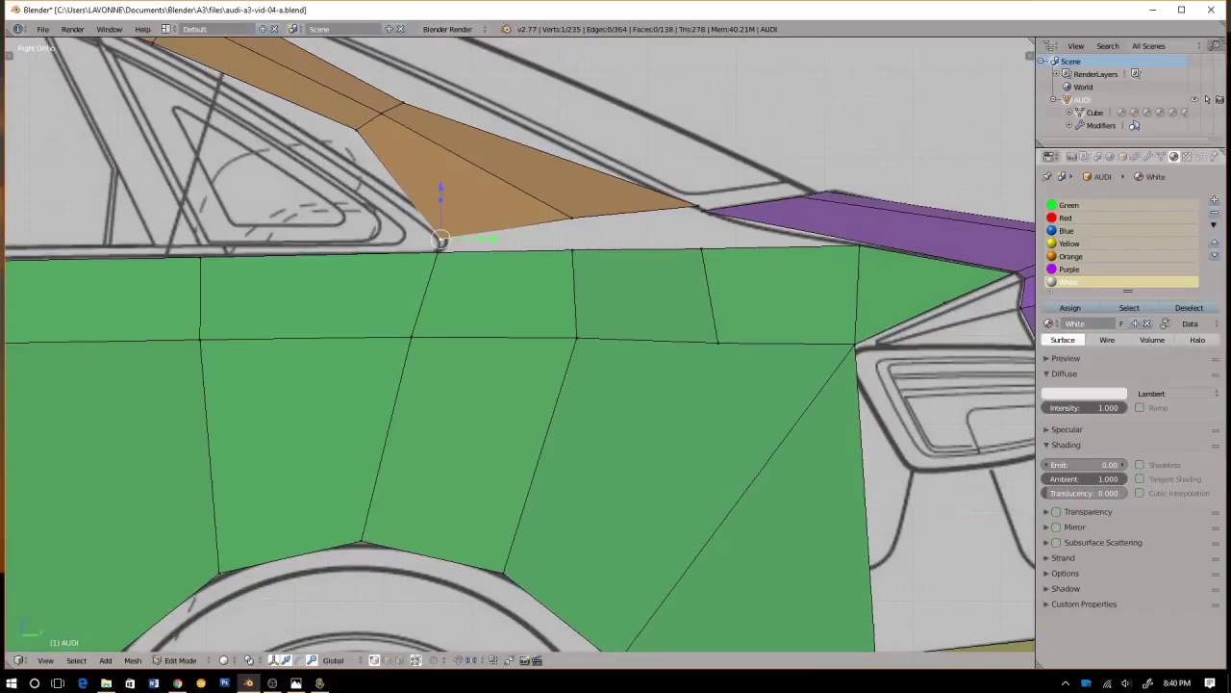
{"action": "key", "text": "g"}
{"action": "left_click", "coordinate": [439, 251]}
{"action": "right_click", "coordinate": [572, 219]}
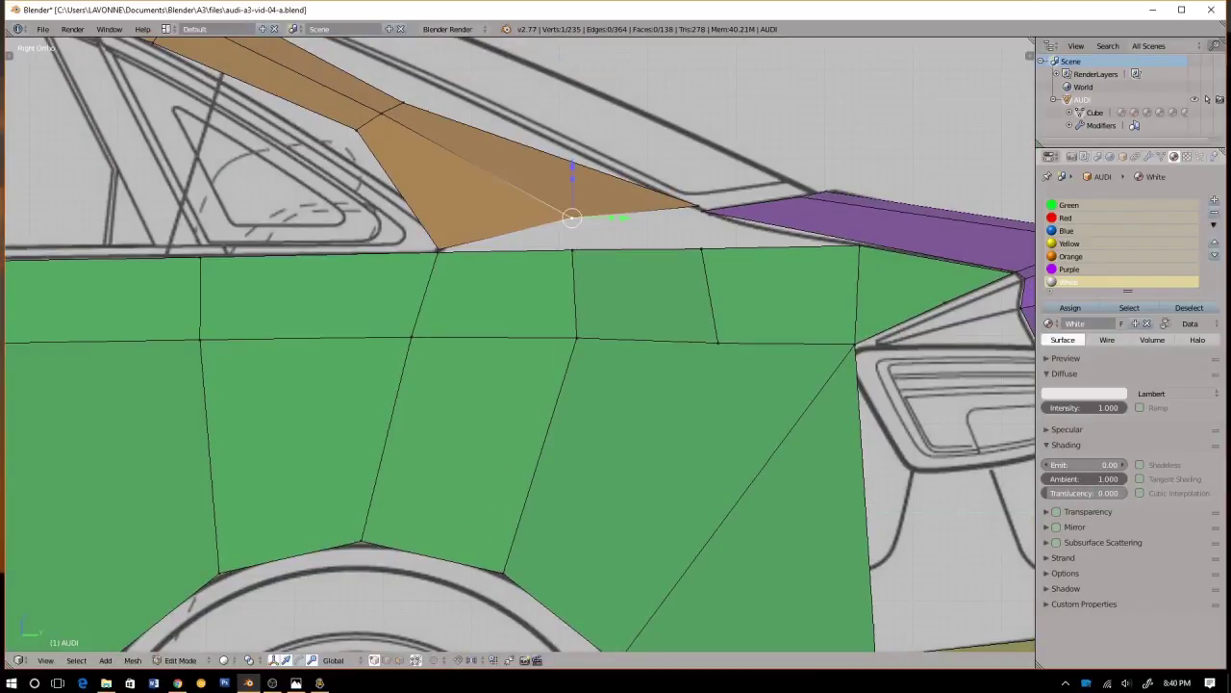
{"action": "key", "text": "g"}
{"action": "left_click", "coordinate": [572, 247]}
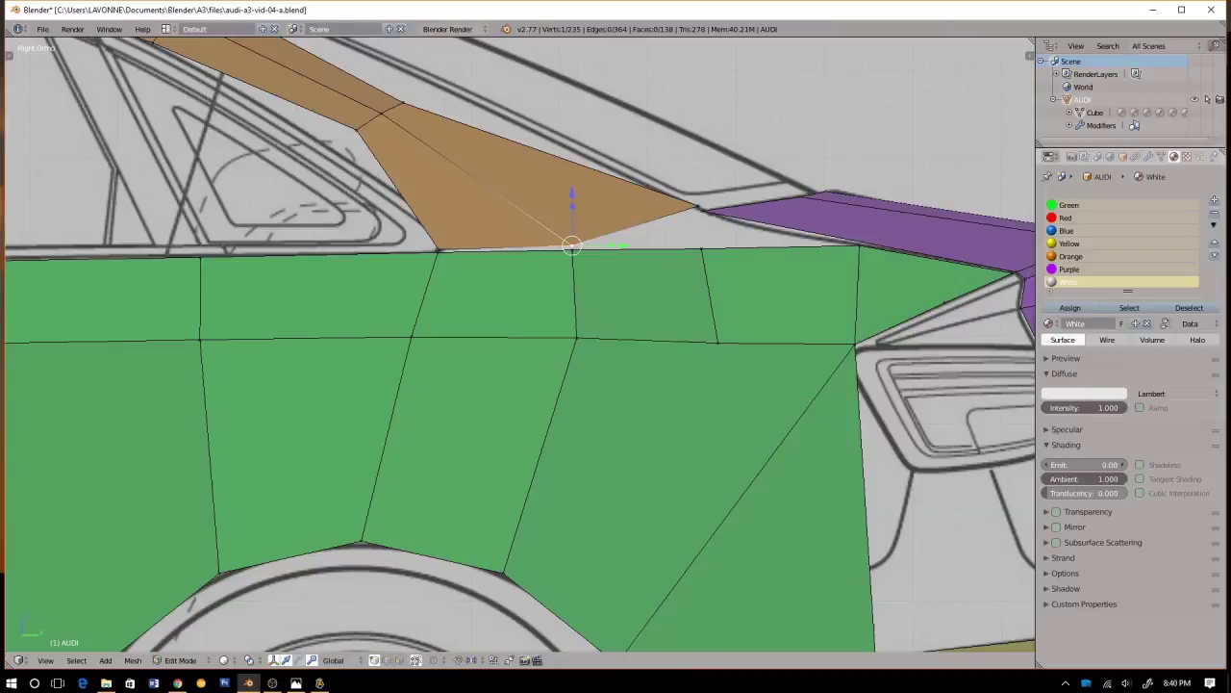
Bring the body side's beltline vertex and the pillar's middle base vertex together at one point in wireframe
{"action": "right_click", "coordinate": [573, 252]}
{"action": "key", "text": "z"}
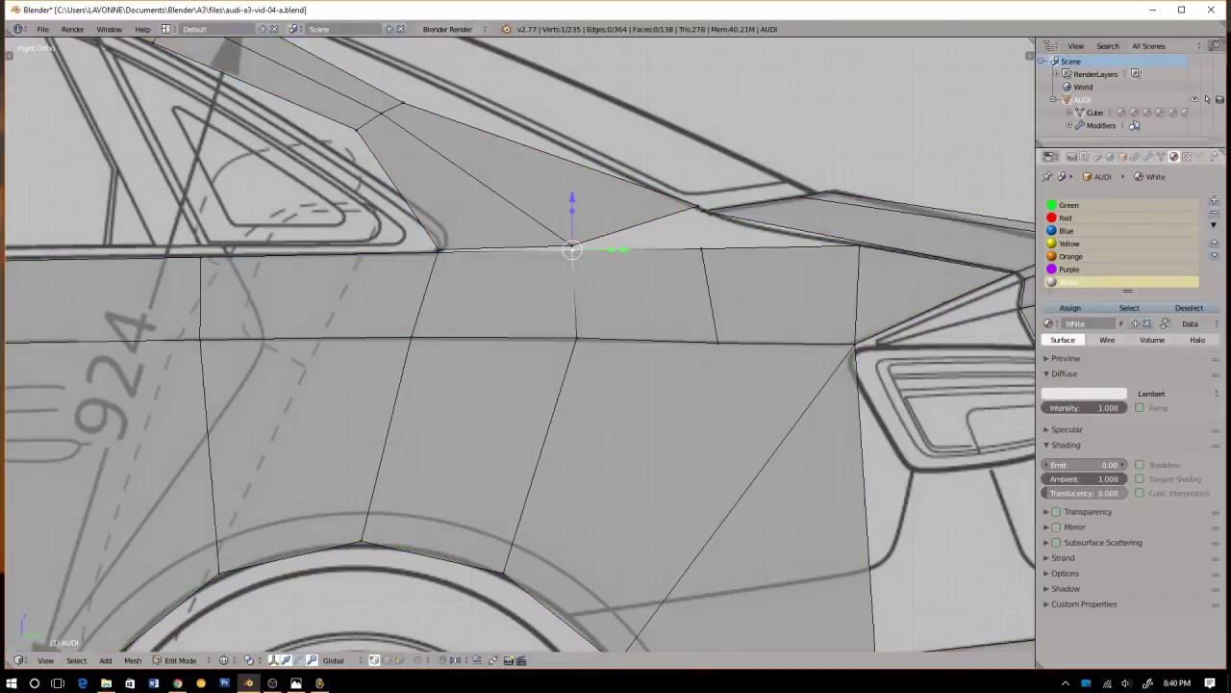
{"action": "key", "text": "g"}
{"action": "key", "text": "Return"}
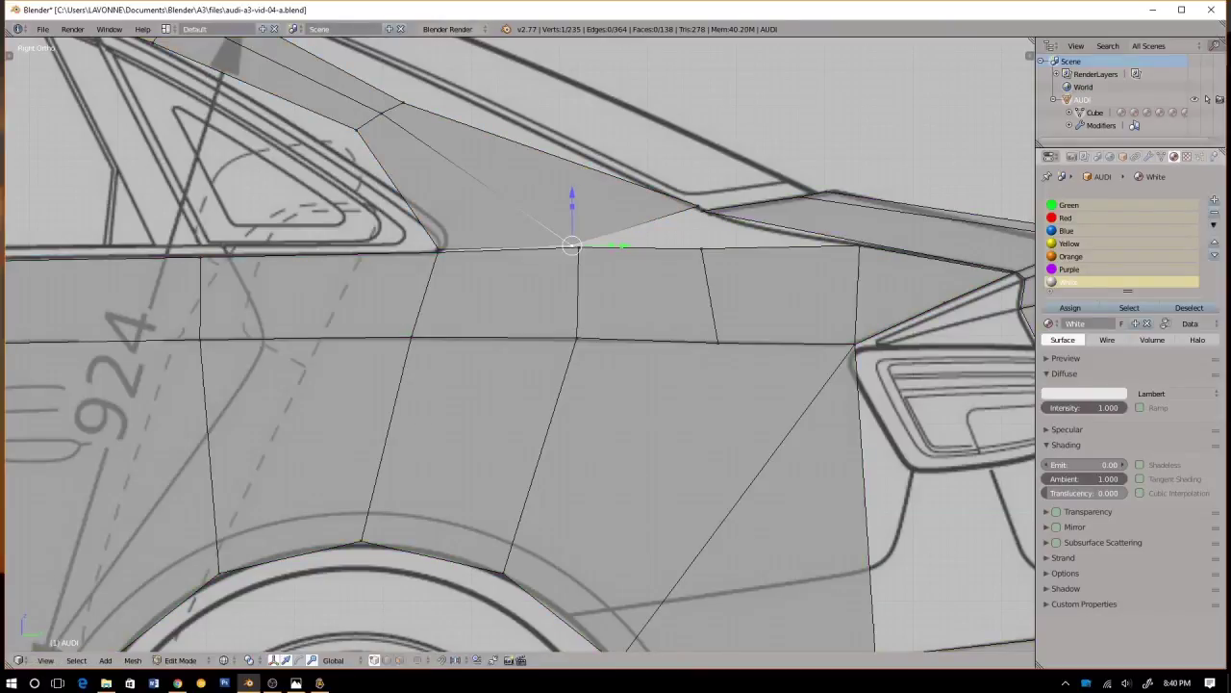
{"action": "key", "text": "g"}
{"action": "left_click", "coordinate": [579, 247]}
{"action": "middle_click_drag", "start_coordinate": [579, 248], "coordinate": [660, 372], "text": "shift"}
Raise the next beltline vertex to the rear pillar's back corner at the trunk lid
{"action": "right_click", "coordinate": [484, 227]}
{"action": "right_click", "coordinate": [783, 335]}
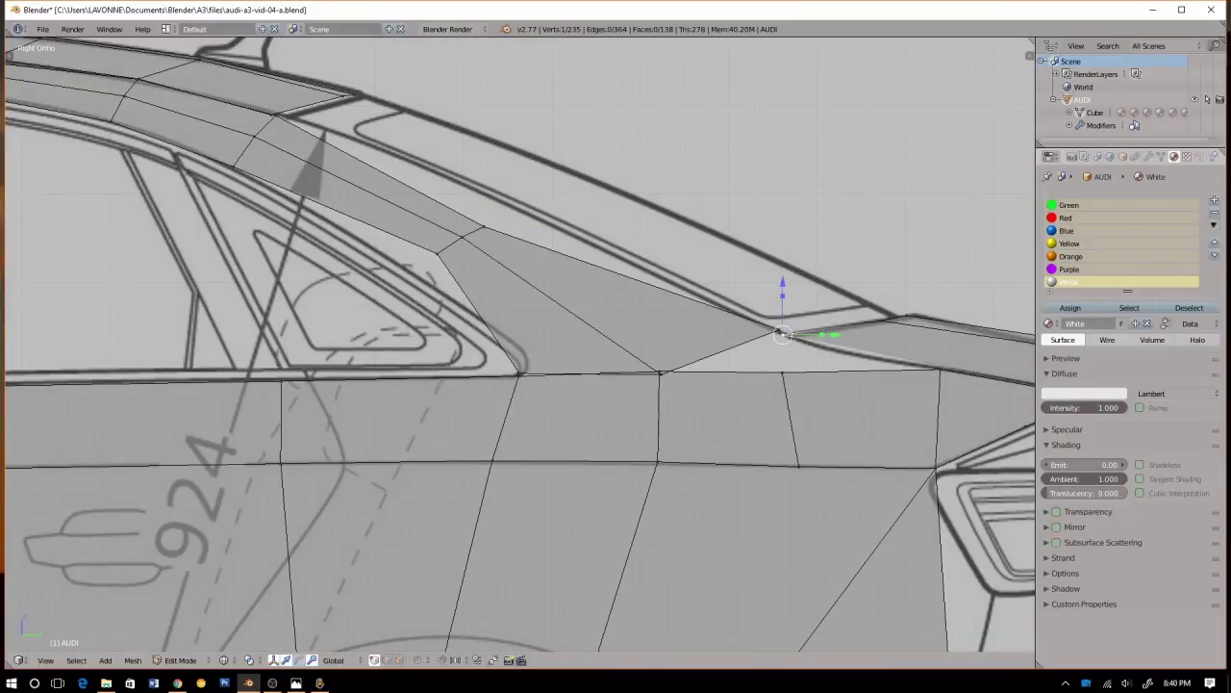
{"action": "right_click", "coordinate": [782, 372]}
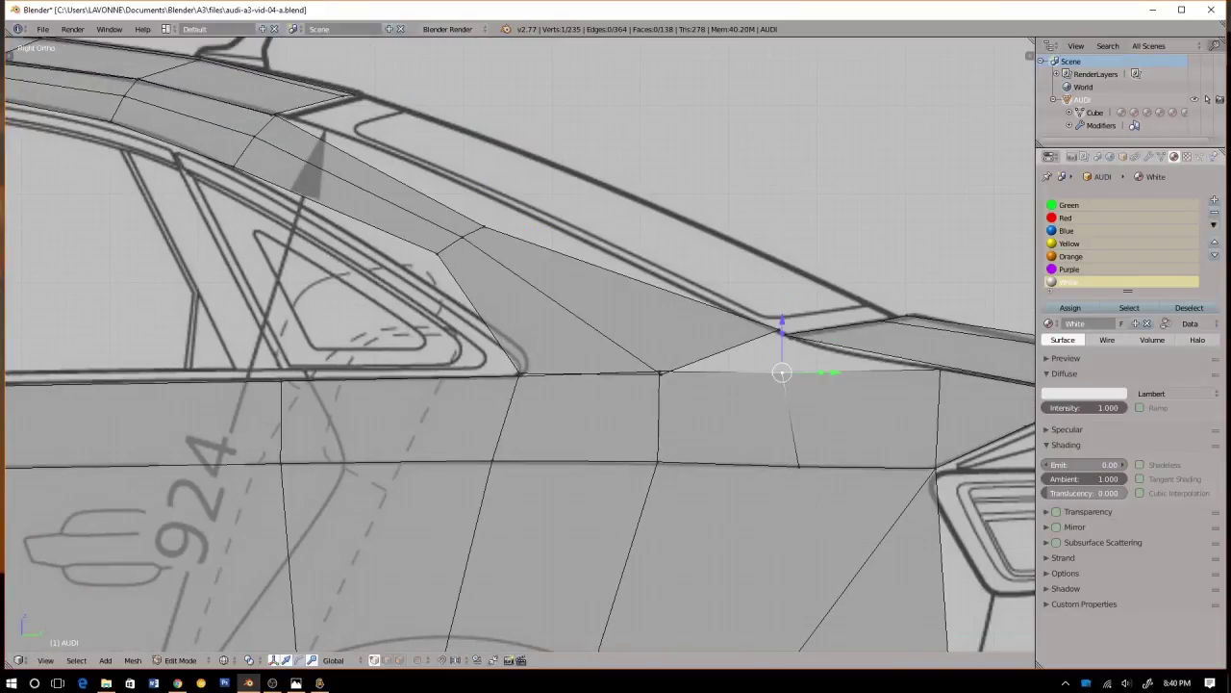
{"action": "key", "text": "g"}
{"action": "key", "text": "Return"}
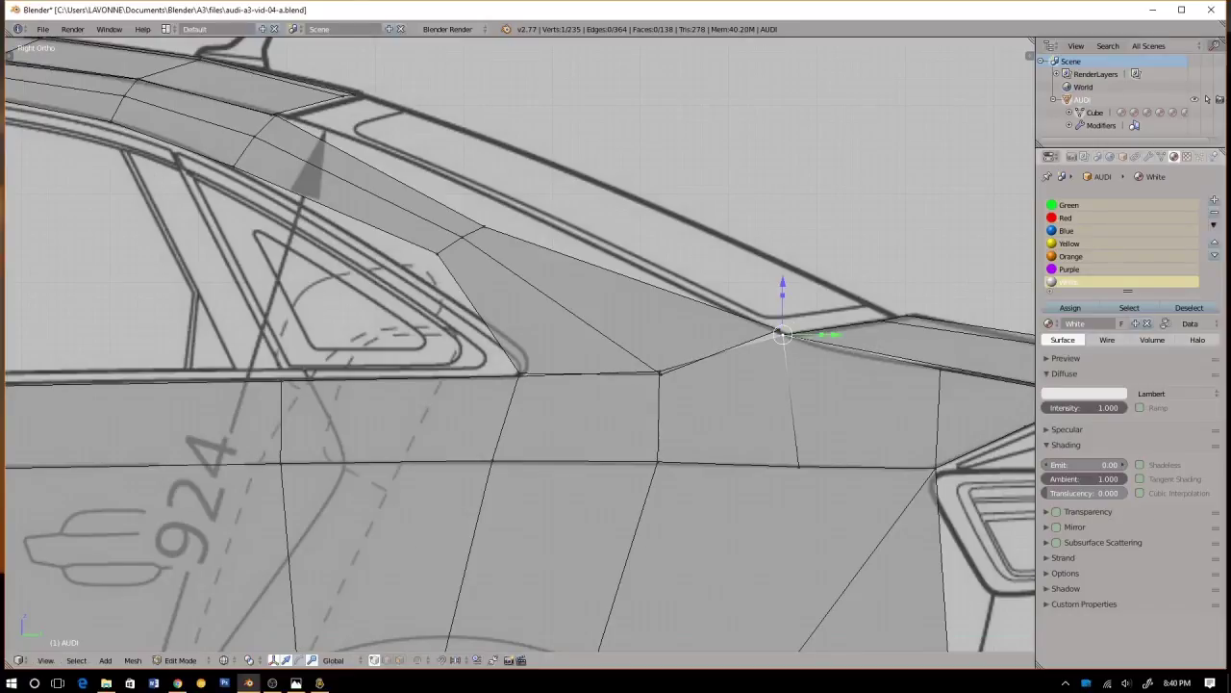
{"action": "right_click", "coordinate": [437, 253]}
{"action": "key", "text": "s"}
{"action": "key", "text": "Escape"}
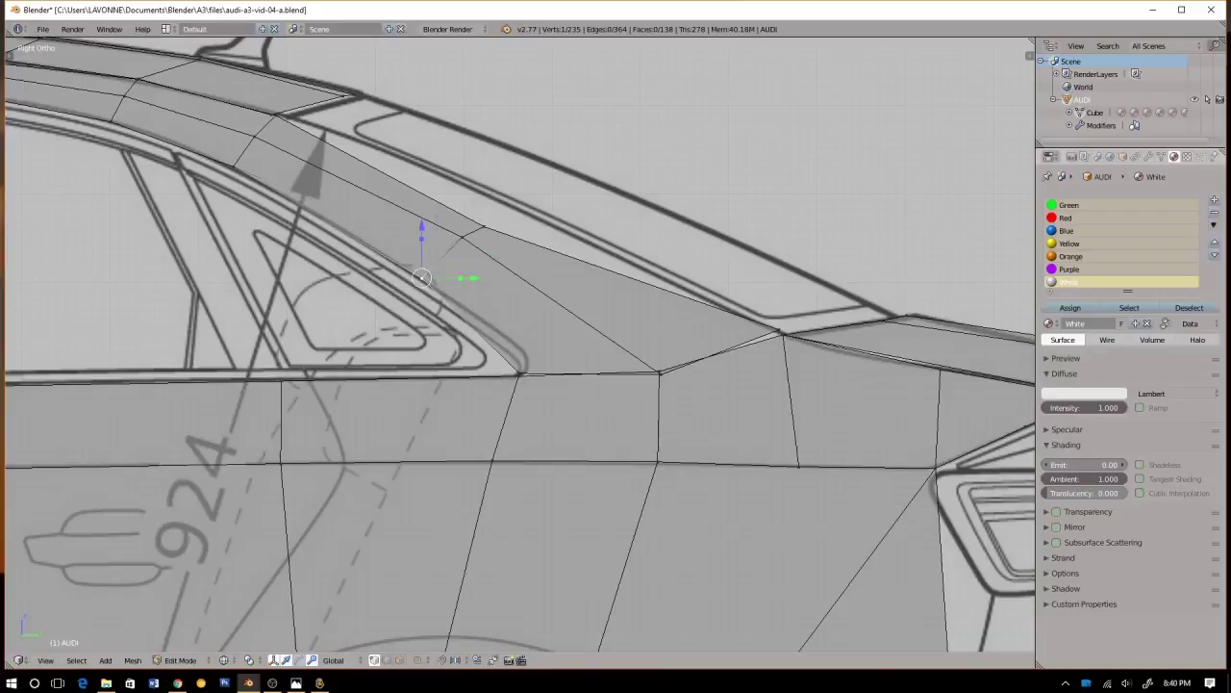
Scale and rotate the rear pillar's middle row of three vertices so its ends meet the pillar outline in the right view
{"action": "key", "text": "a"}
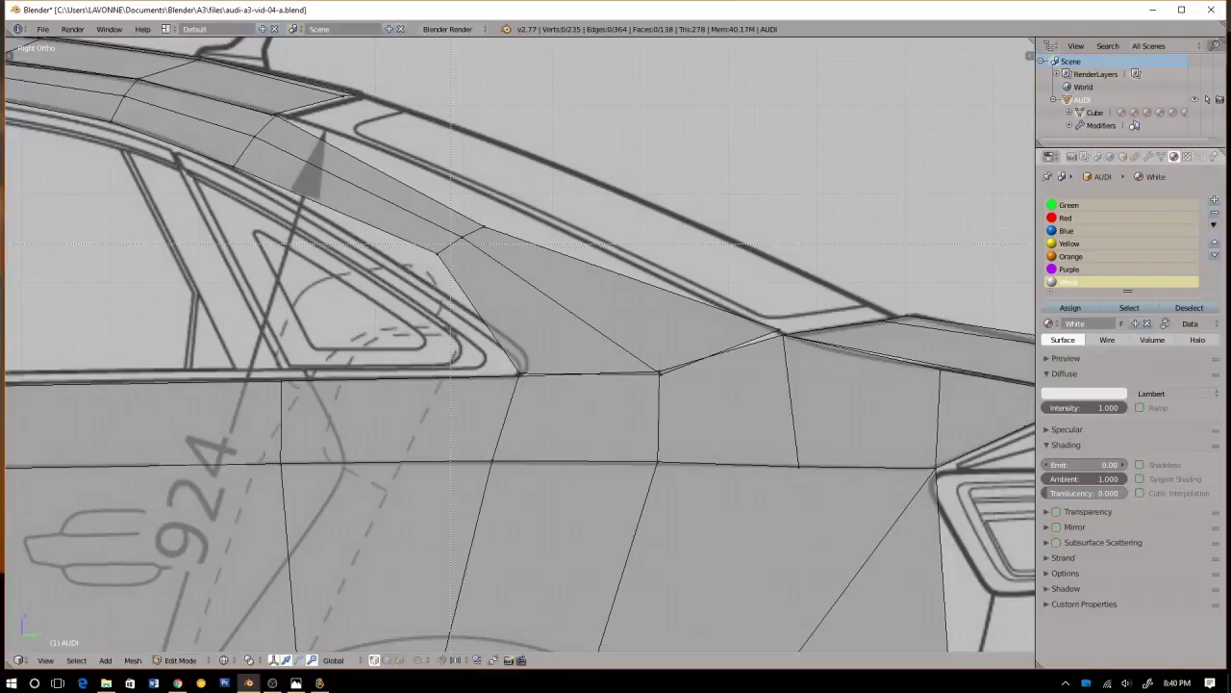
{"action": "left_click_drag", "start_coordinate": [424, 215], "coordinate": [499, 269]}
{"action": "key", "text": "s"}
{"action": "left_click", "coordinate": [555, 200]}
{"action": "key", "text": "r"}
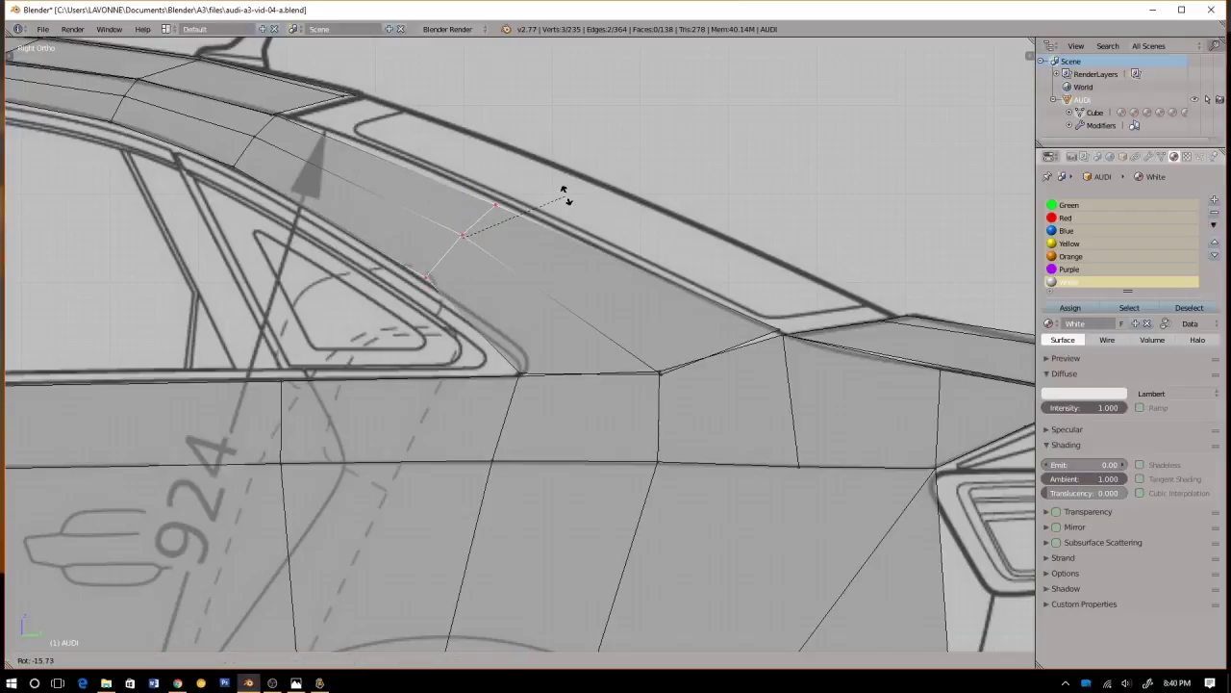
{"action": "left_click", "coordinate": [564, 194]}
{"action": "key", "text": "s"}
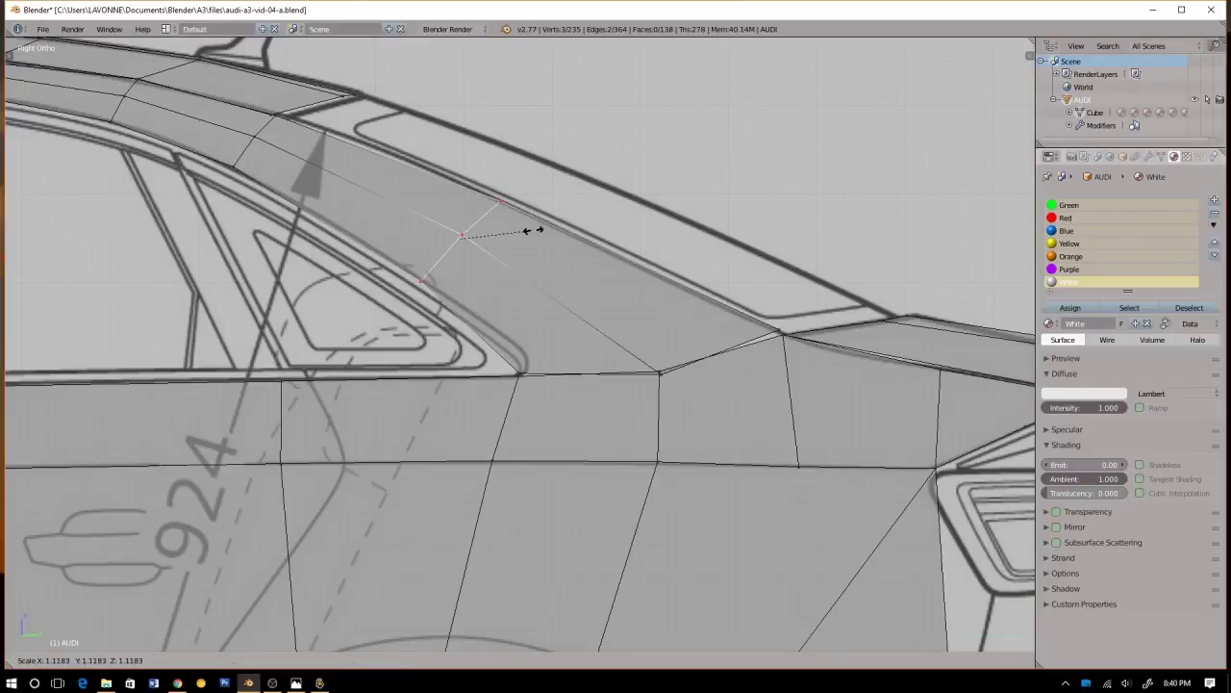
{"action": "left_click", "coordinate": [528, 231]}
Shrink the pillar's middle row in the top view, compare it from the front, and rescale it to the outline in the right view
{"action": "key", "text": "KP_7"}
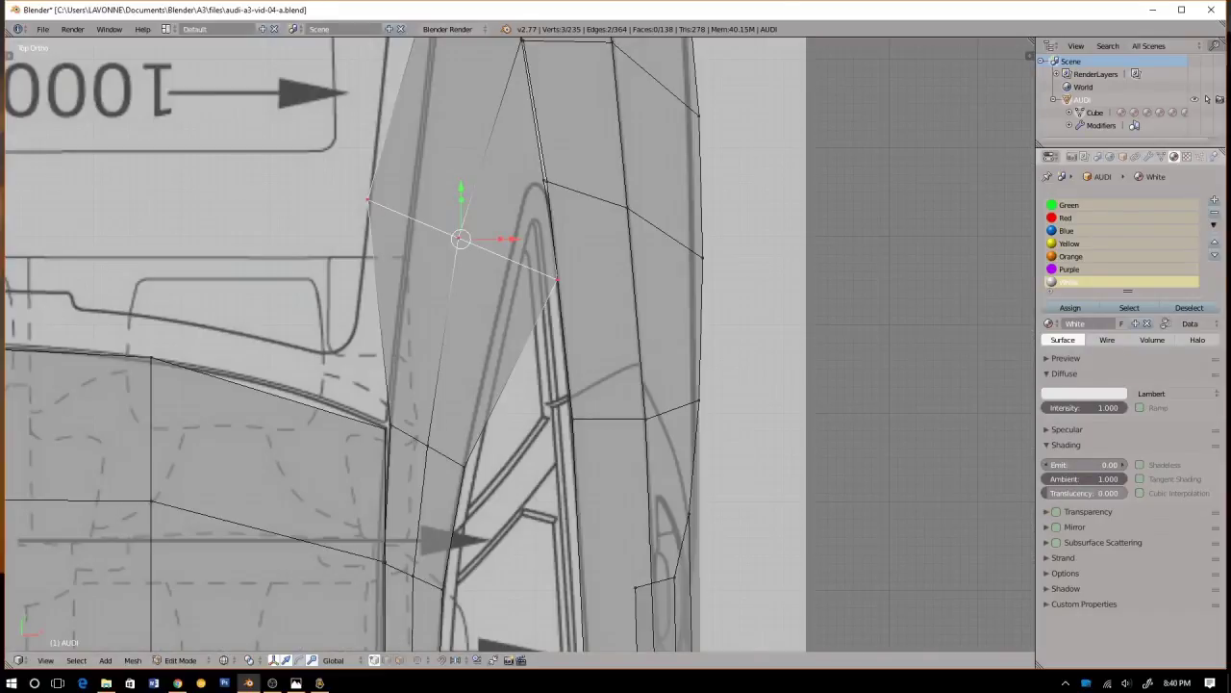
{"action": "key", "text": "s"}
{"action": "left_click", "coordinate": [517, 268]}
{"action": "key", "text": "KP_3"}
{"action": "key", "text": "KP_1"}
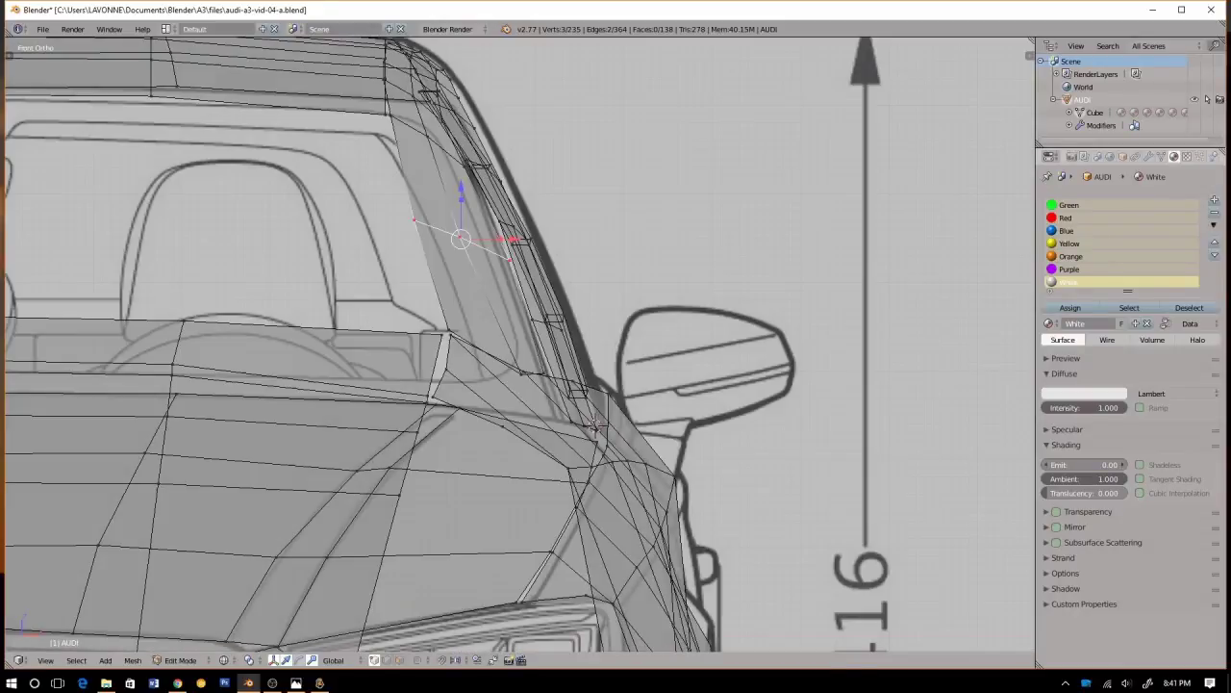
{"action": "key", "text": "KP_3"}
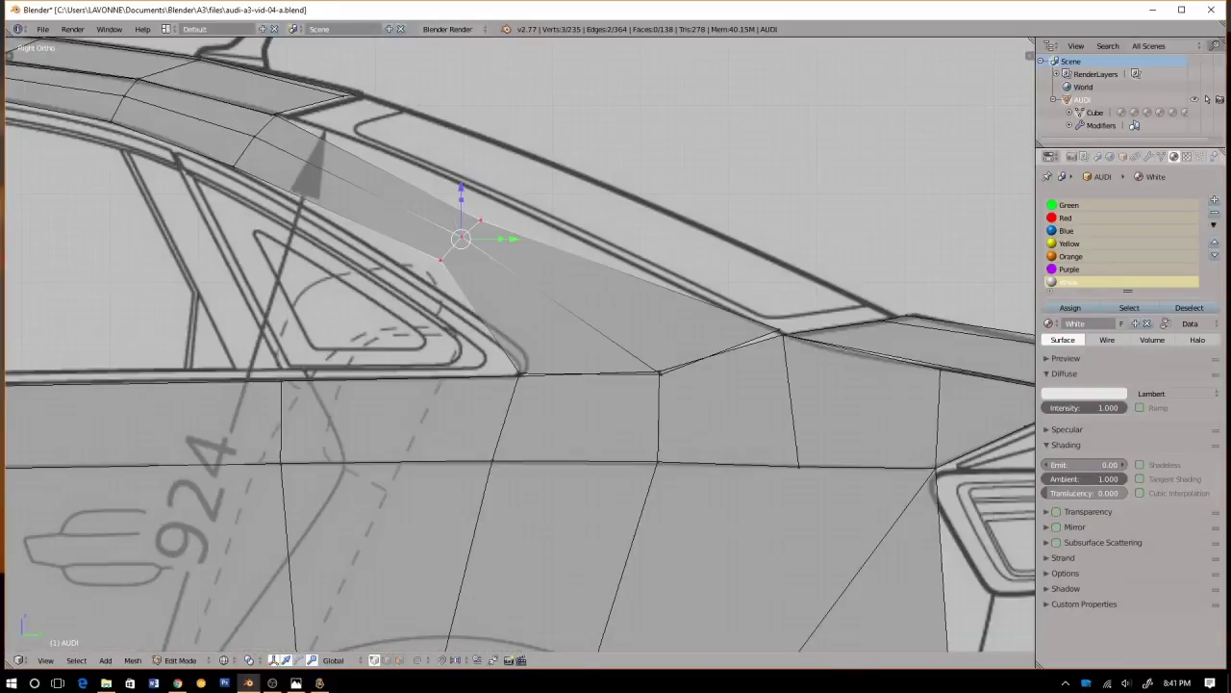
{"action": "key", "text": "s"}
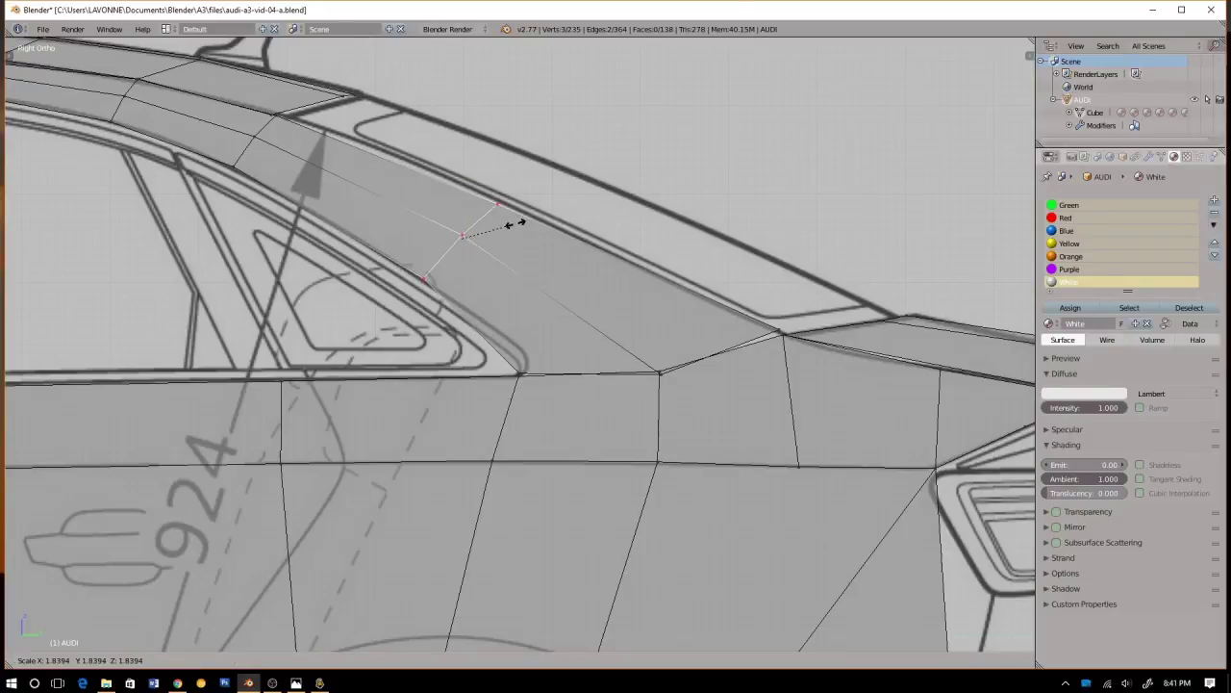
{"action": "left_click", "coordinate": [515, 223]}
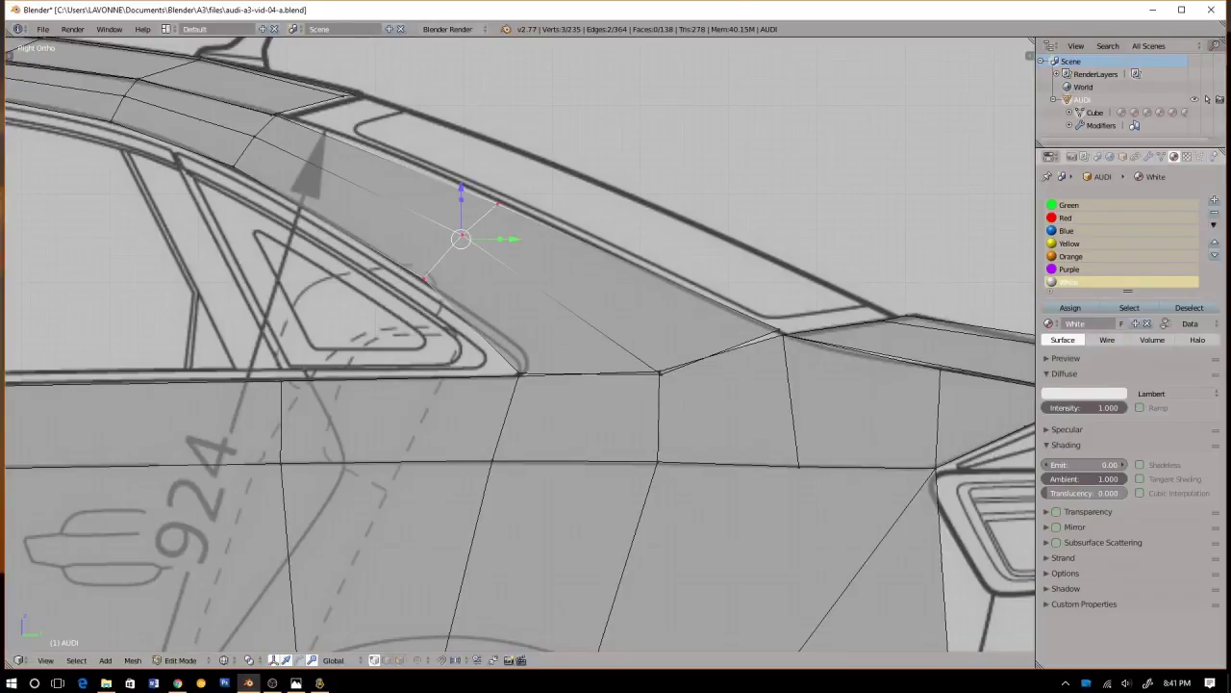
Move the middle row's inner and outer end vertices along X onto the pillar's blueprint lines in the top view
{"action": "key", "text": "KP_7"}
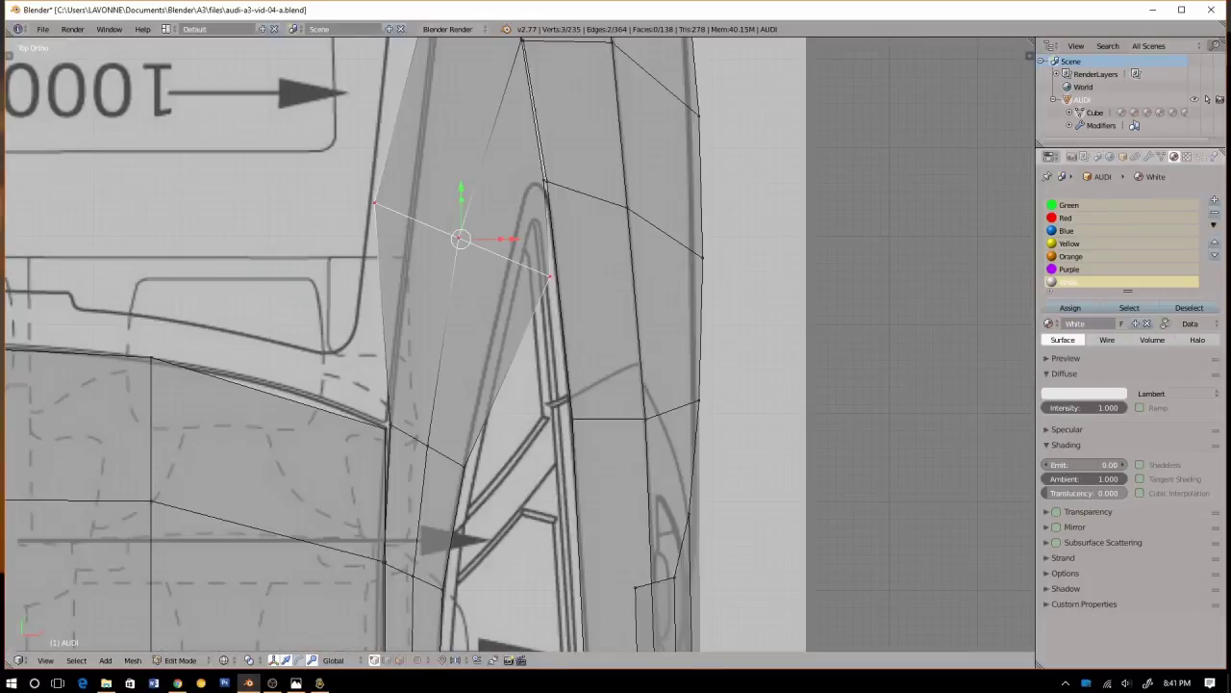
{"action": "right_click", "coordinate": [375, 203]}
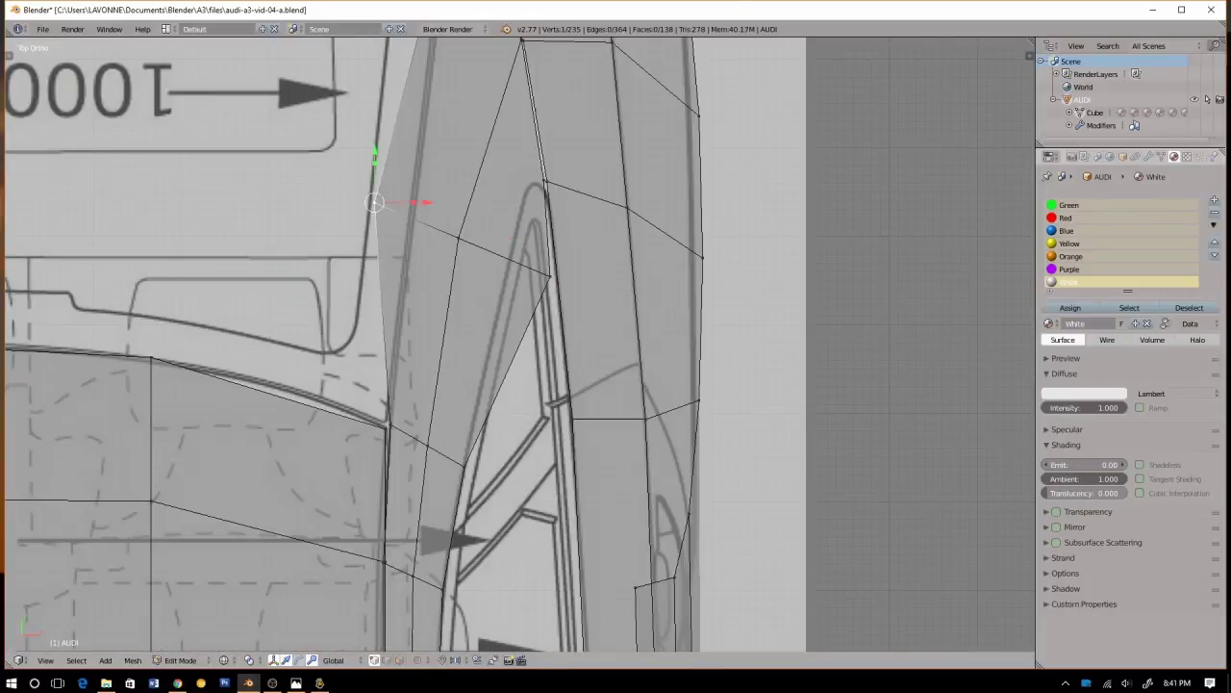
{"action": "key", "text": "g"}
{"action": "key", "text": "x"}
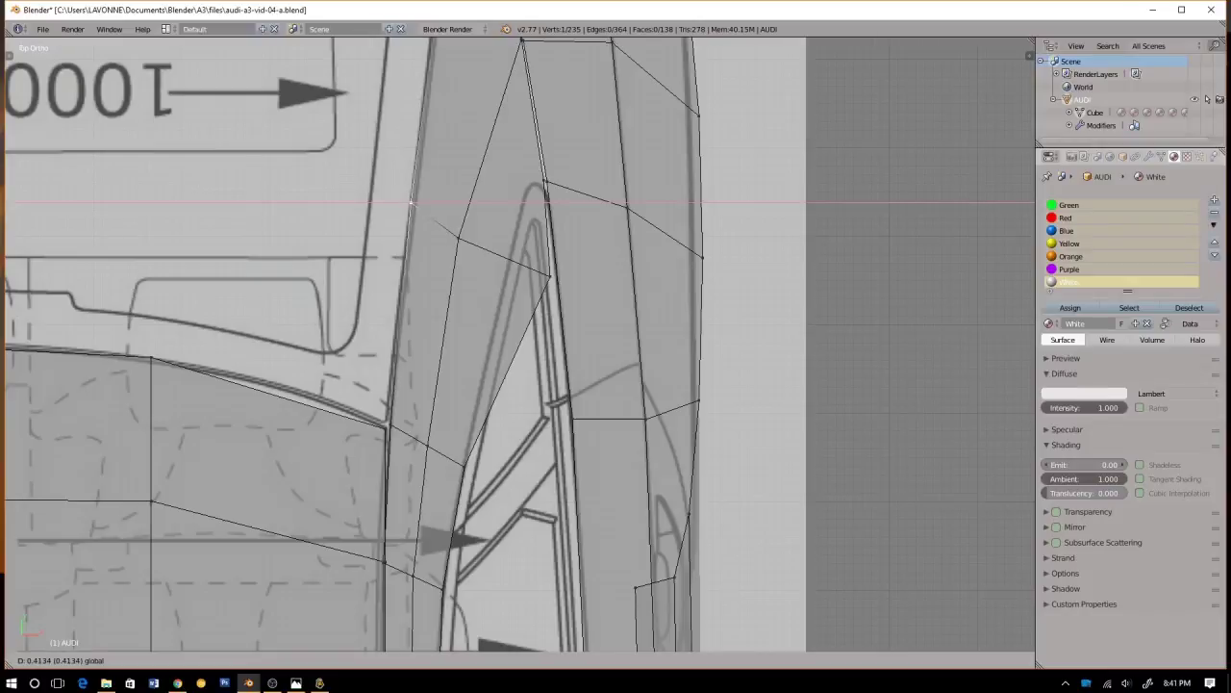
{"action": "left_click", "coordinate": [416, 204]}
{"action": "right_click", "coordinate": [548, 276]}
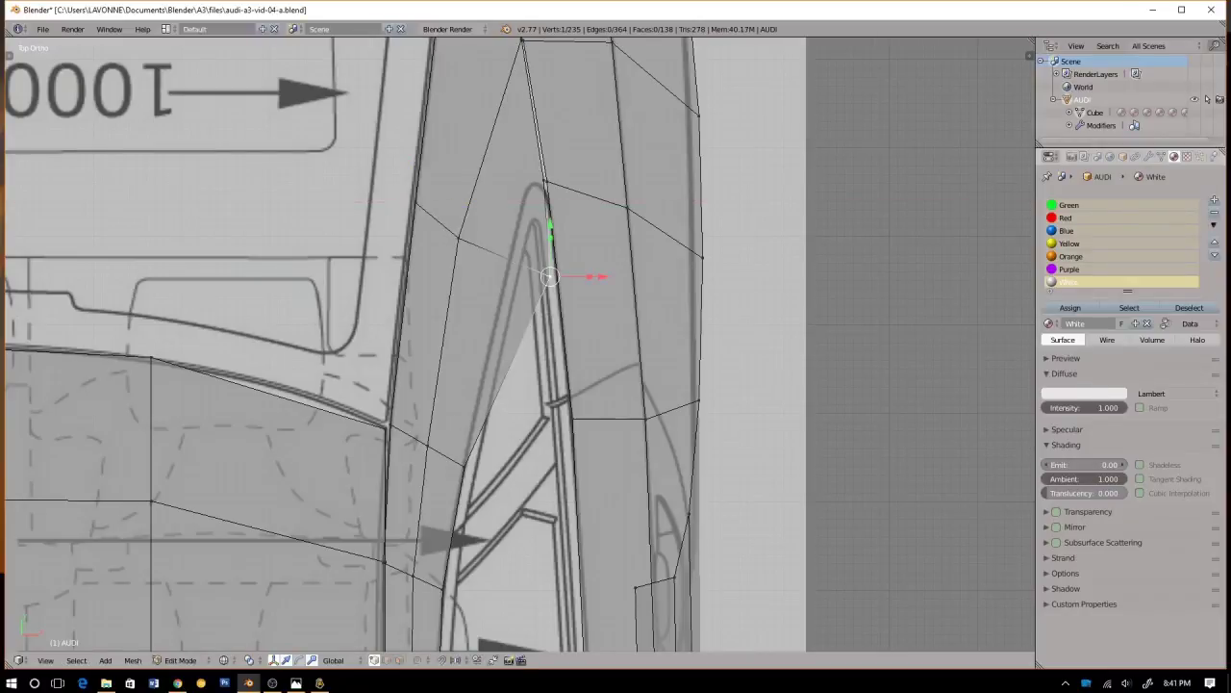
{"action": "key", "text": "g"}
{"action": "key", "text": "x"}
{"action": "key", "text": "Return"}
Insert an edge loop across the upper rear pillar between the roof and the middle row, and shift it slightly toward the blueprint outline
{"action": "key", "text": "KP_3"}
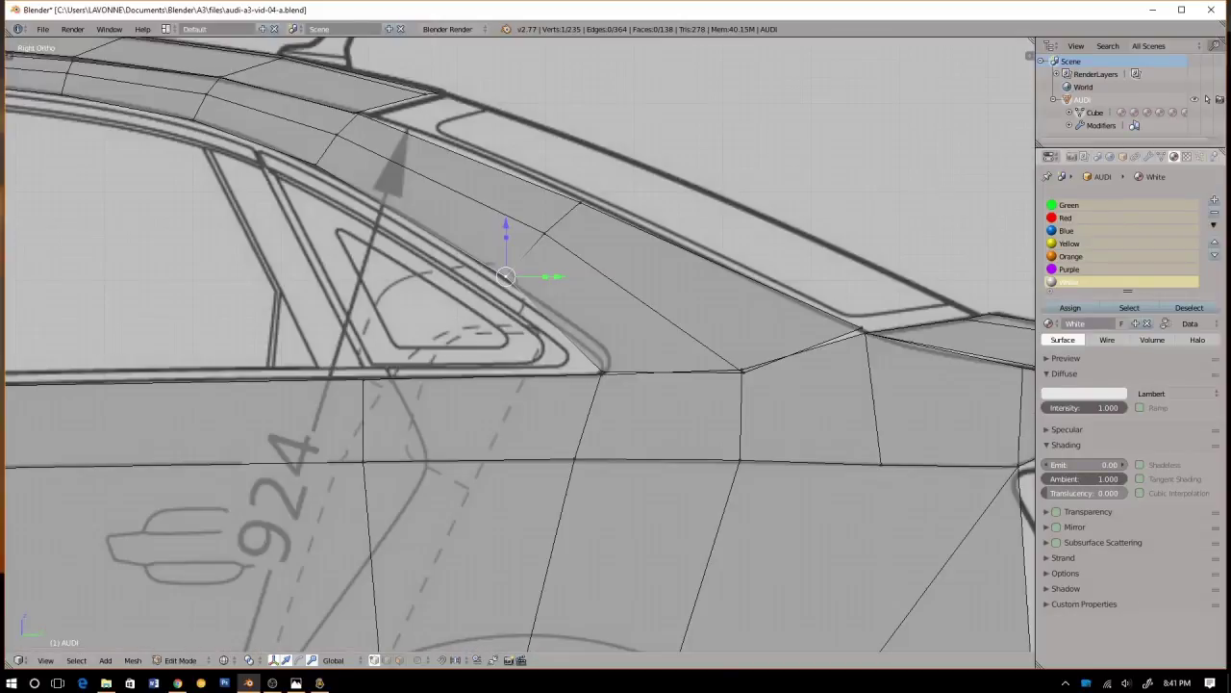
{"action": "middle_click_drag", "start_coordinate": [519, 288], "coordinate": [536, 348], "text": "shift"}
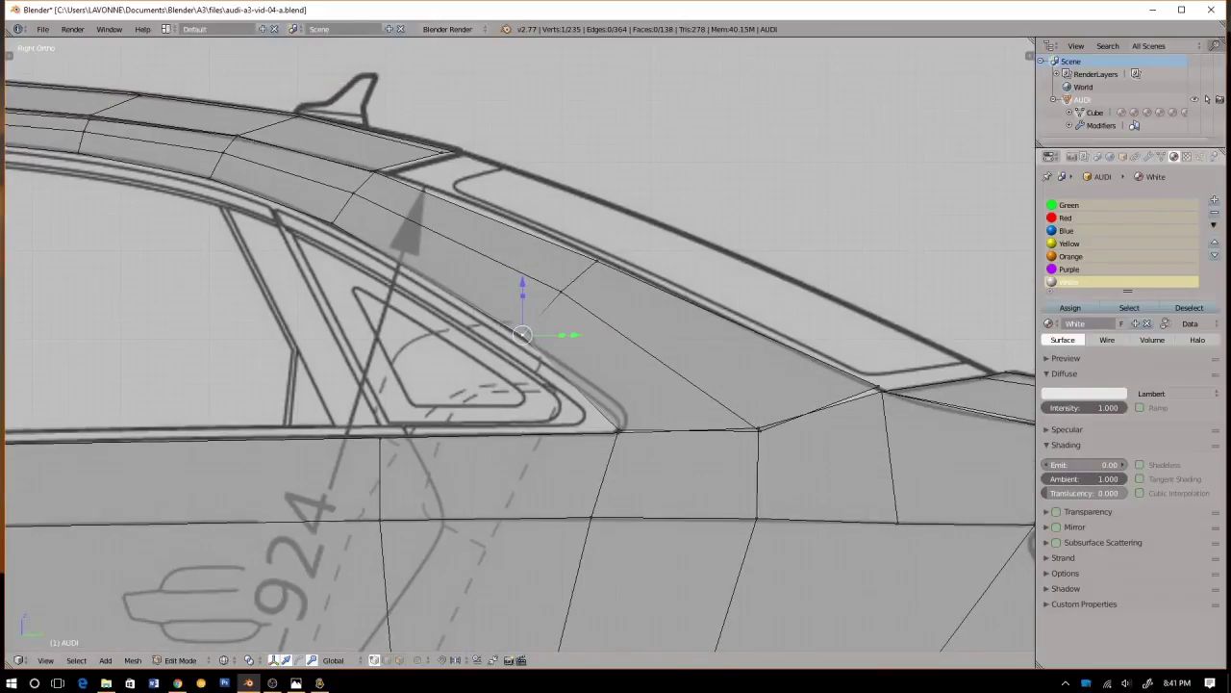
{"action": "key", "text": "ctrl+r"}
{"action": "left_click", "coordinate": [457, 242]}
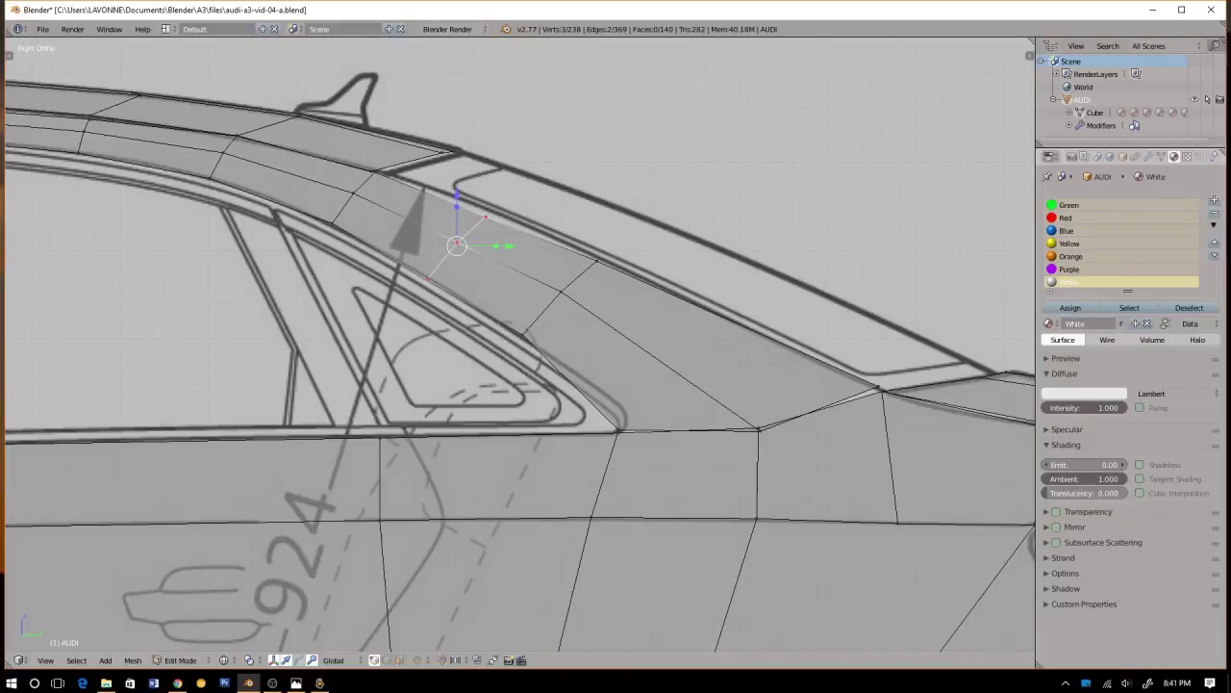
{"action": "key", "text": "g"}
{"action": "left_click", "coordinate": [458, 242]}
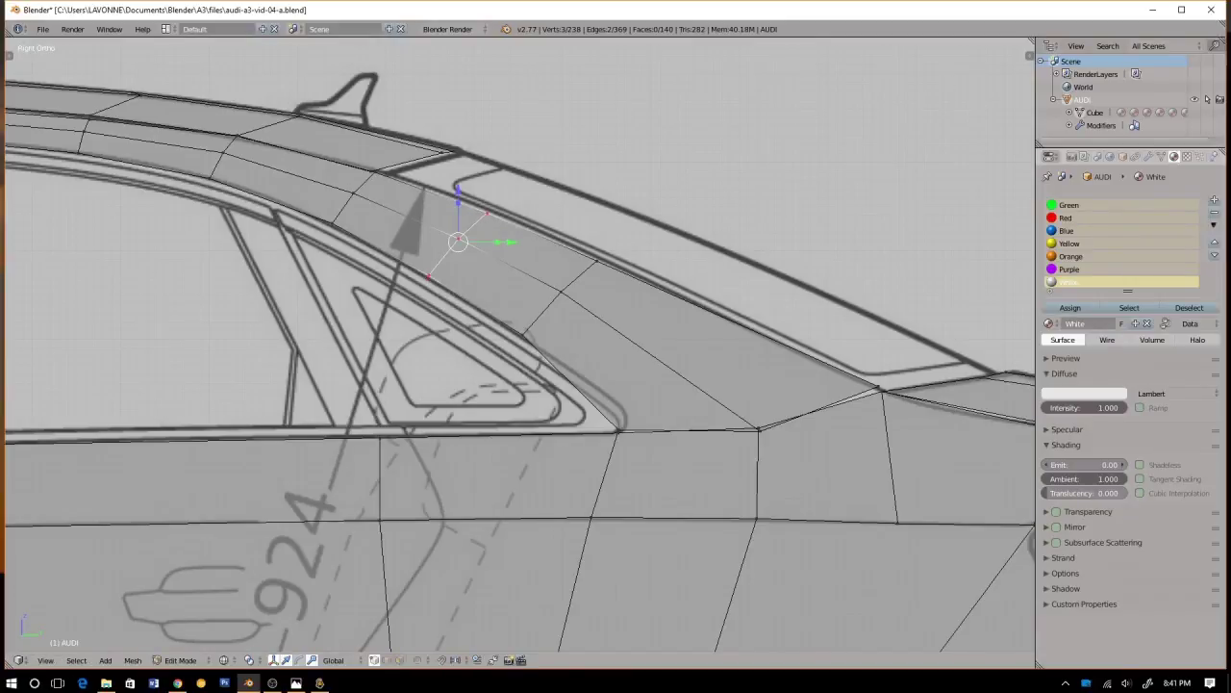
Move the new loop's upper vertex onto the rear window outline in the right view and select the loop's lower vertex
{"action": "right_click", "coordinate": [487, 213]}
{"action": "key", "text": "g"}
{"action": "left_click", "coordinate": [490, 211]}
{"action": "right_click", "coordinate": [428, 276]}
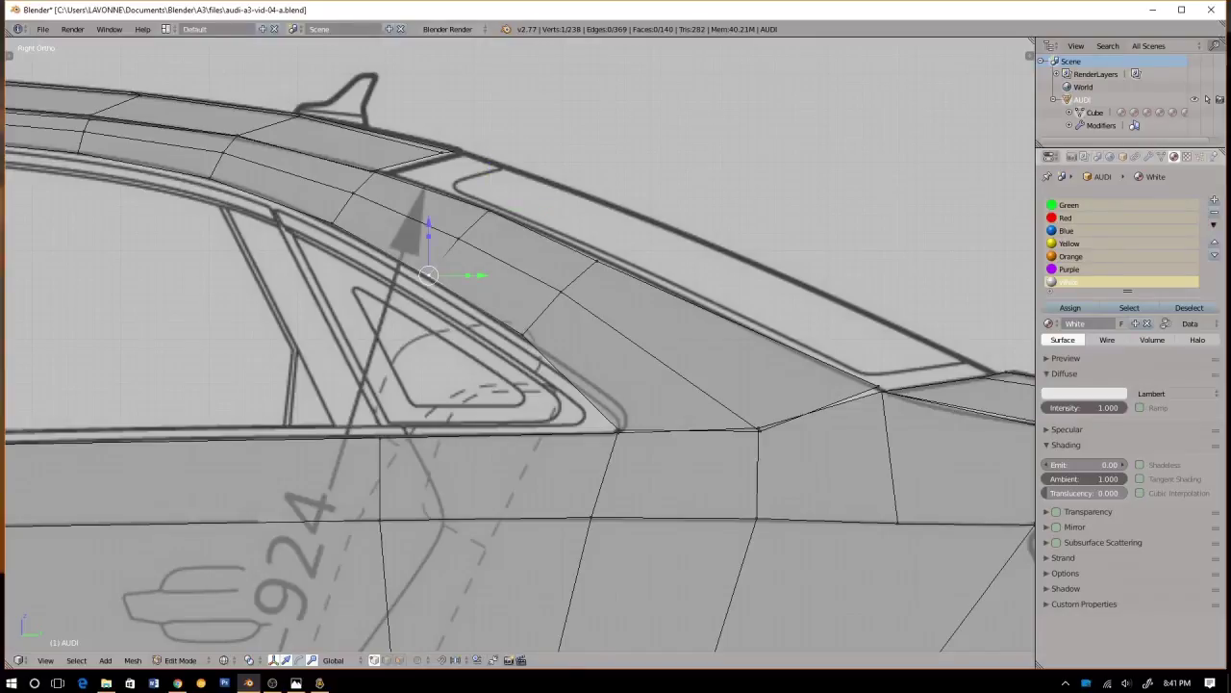
Examine the reshaped rear pillar from the top in wireframe and around the whole body in solid shading
{"action": "key", "text": "KP_7"}
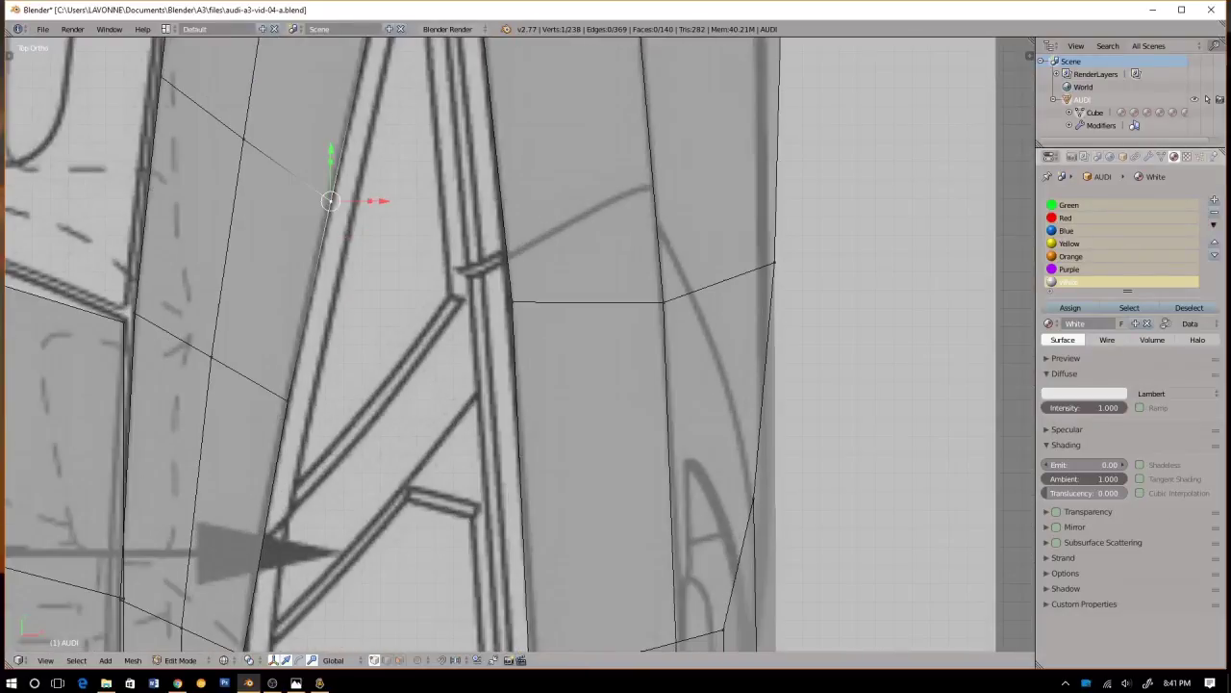
{"action": "scroll", "coordinate": [519, 345], "scroll_direction": "down", "scroll_amount": 4}
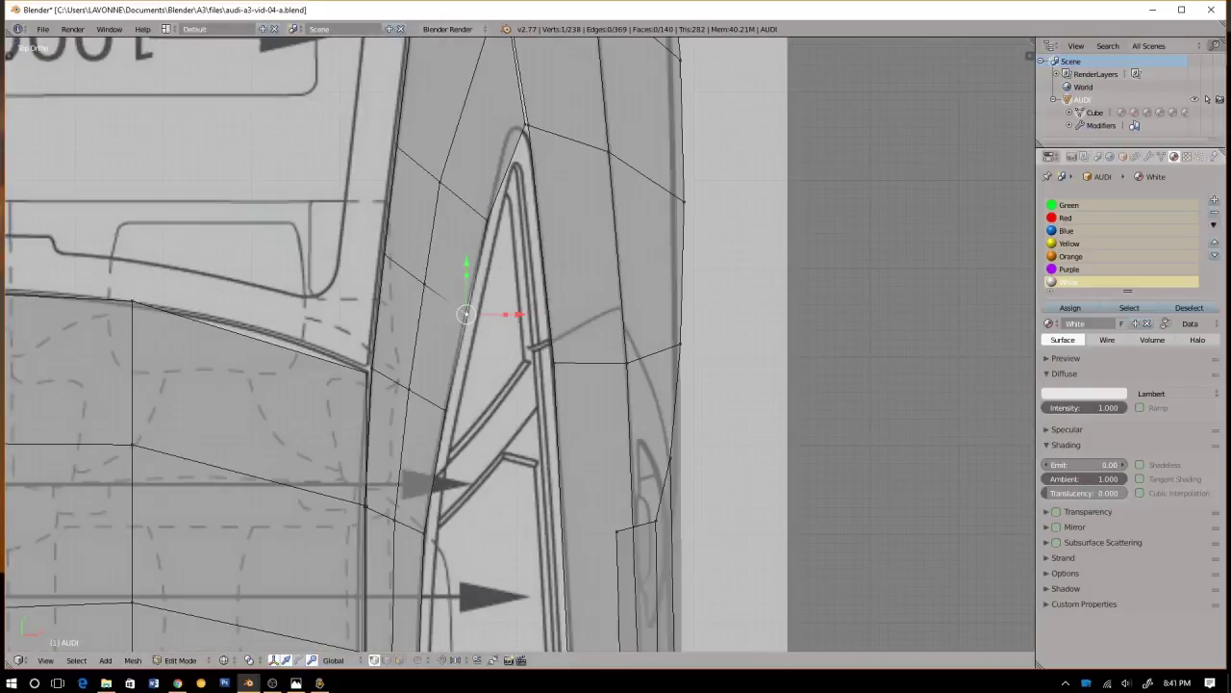
{"action": "scroll", "coordinate": [517, 345], "scroll_direction": "down", "scroll_amount": 7}
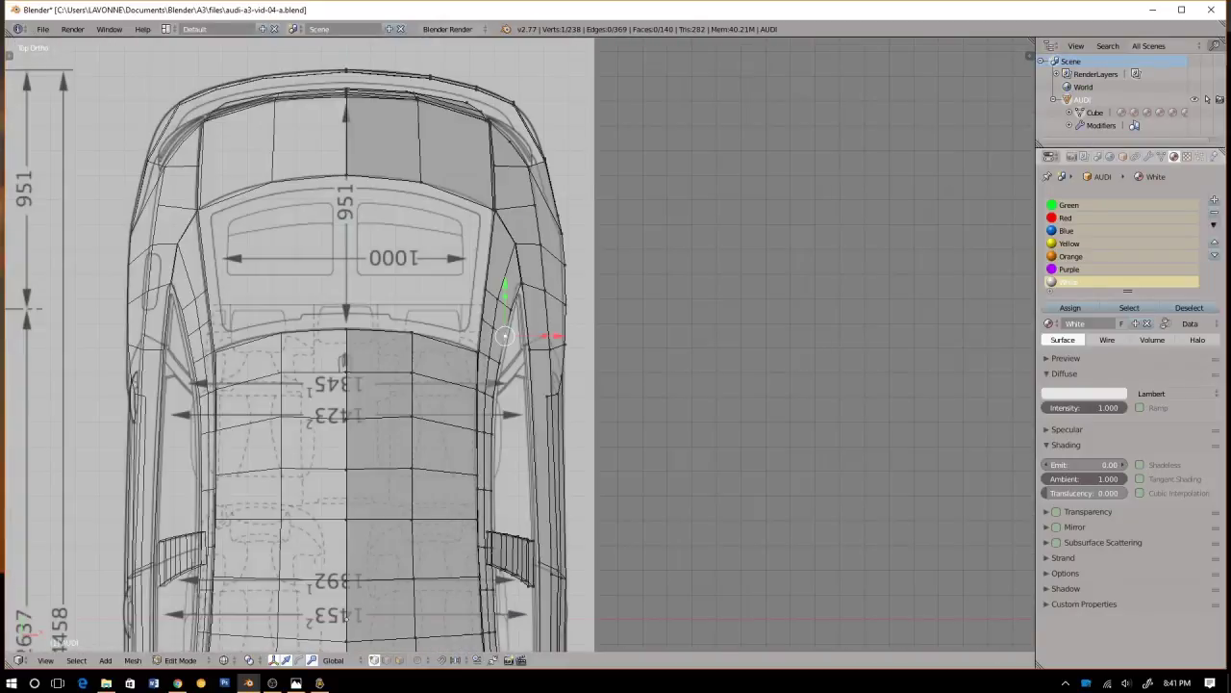
{"action": "scroll", "coordinate": [517, 344], "scroll_direction": "up", "scroll_amount": 4}
{"action": "key", "text": "z"}
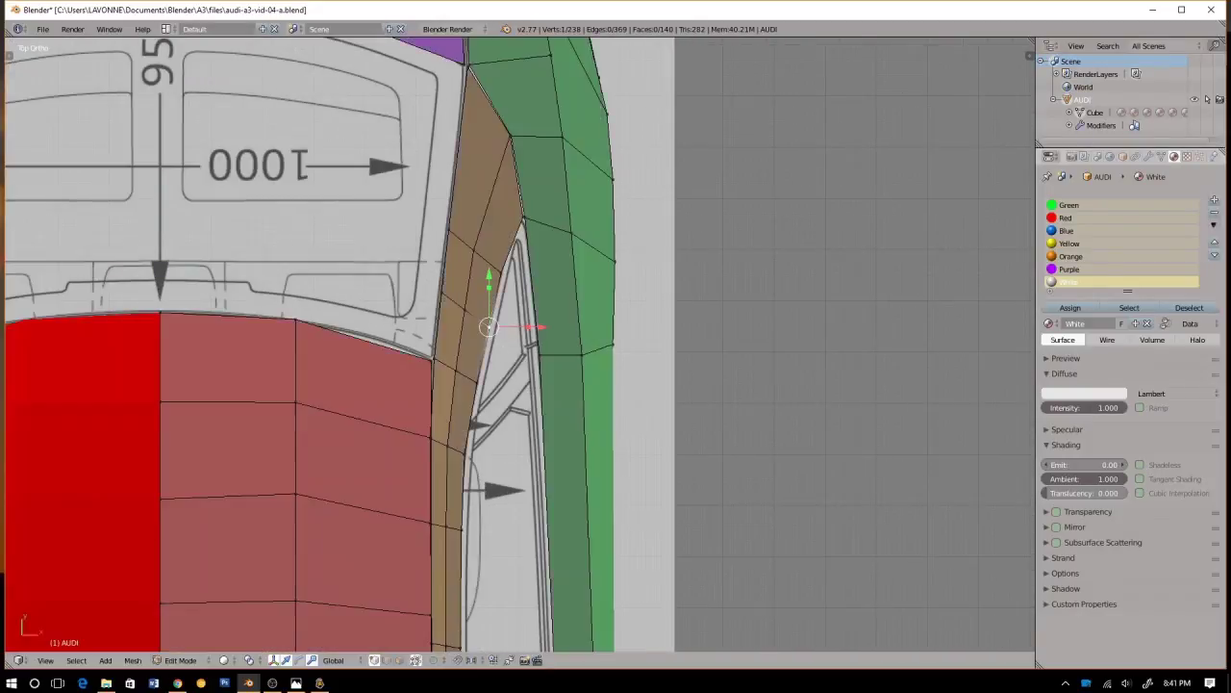
{"action": "middle_click_drag", "start_coordinate": [519, 345], "coordinate": [380, 260]}
{"action": "scroll", "coordinate": [518, 344], "scroll_direction": "down", "scroll_amount": 5}
{"action": "middle_click_drag", "start_coordinate": [517, 344], "coordinate": [448, 279]}
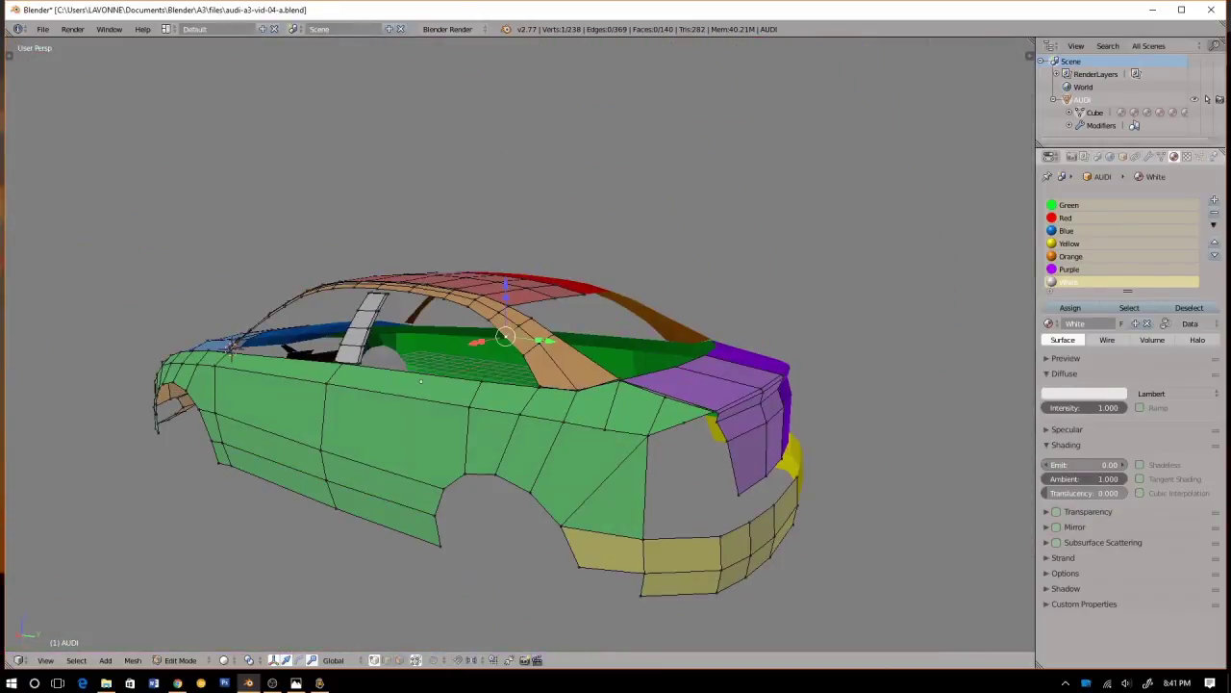
{"action": "key", "text": "KP_7"}
{"action": "key", "text": "KP_3"}
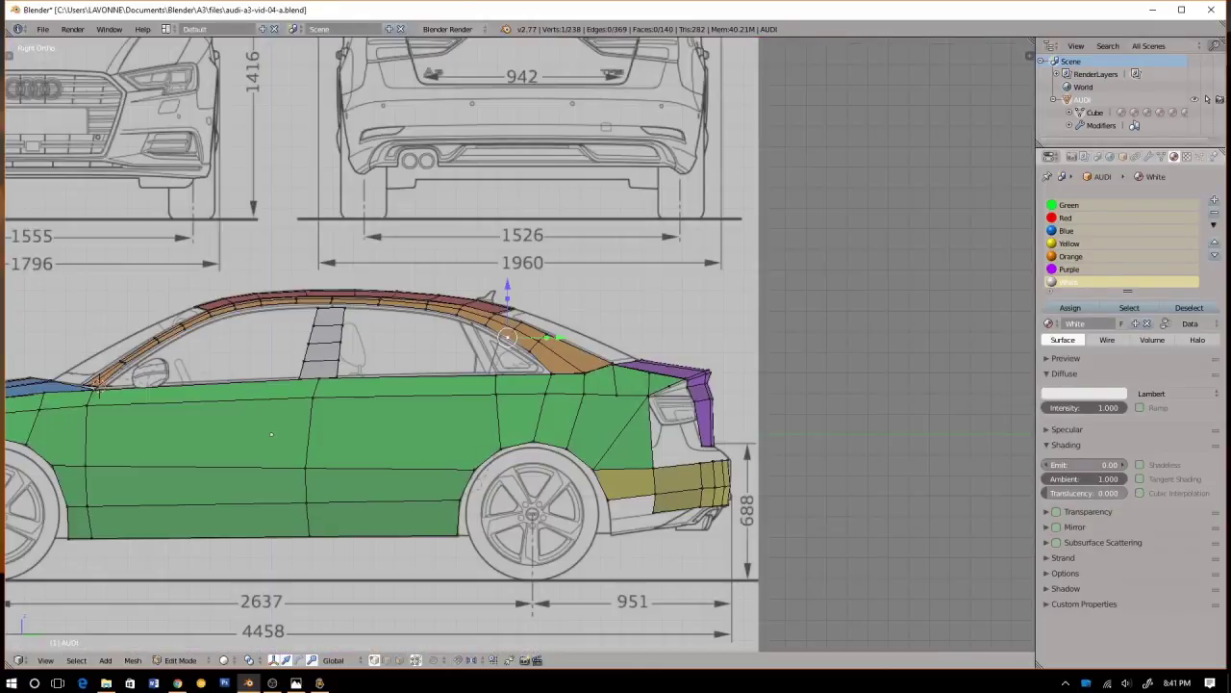
Examine how the rear pillar, body side and trunk lid meet in the front and right views
{"action": "key", "text": "z"}
{"action": "scroll", "coordinate": [518, 344], "scroll_direction": "up", "scroll_amount": 3}
{"action": "middle_click_drag", "start_coordinate": [518, 344], "coordinate": [368, 315], "text": "shift"}
{"action": "scroll", "coordinate": [517, 344], "scroll_direction": "up", "scroll_amount": 5}
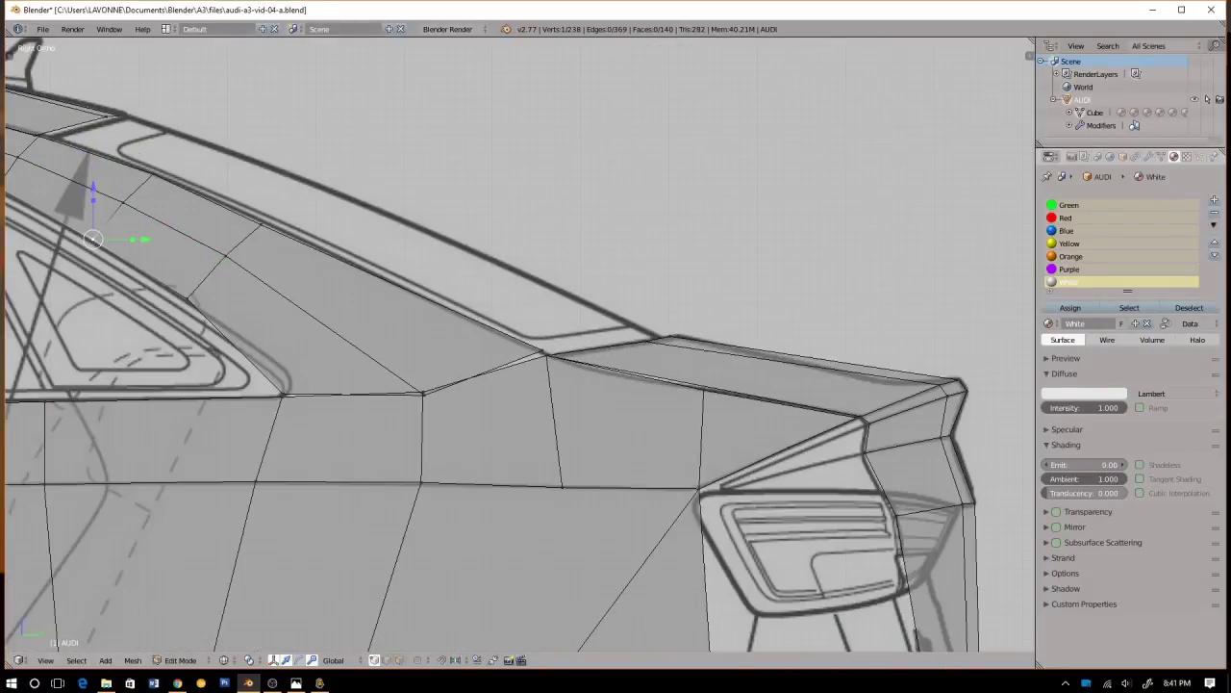
{"action": "key", "text": "KP_1"}
{"action": "key", "text": "z"}
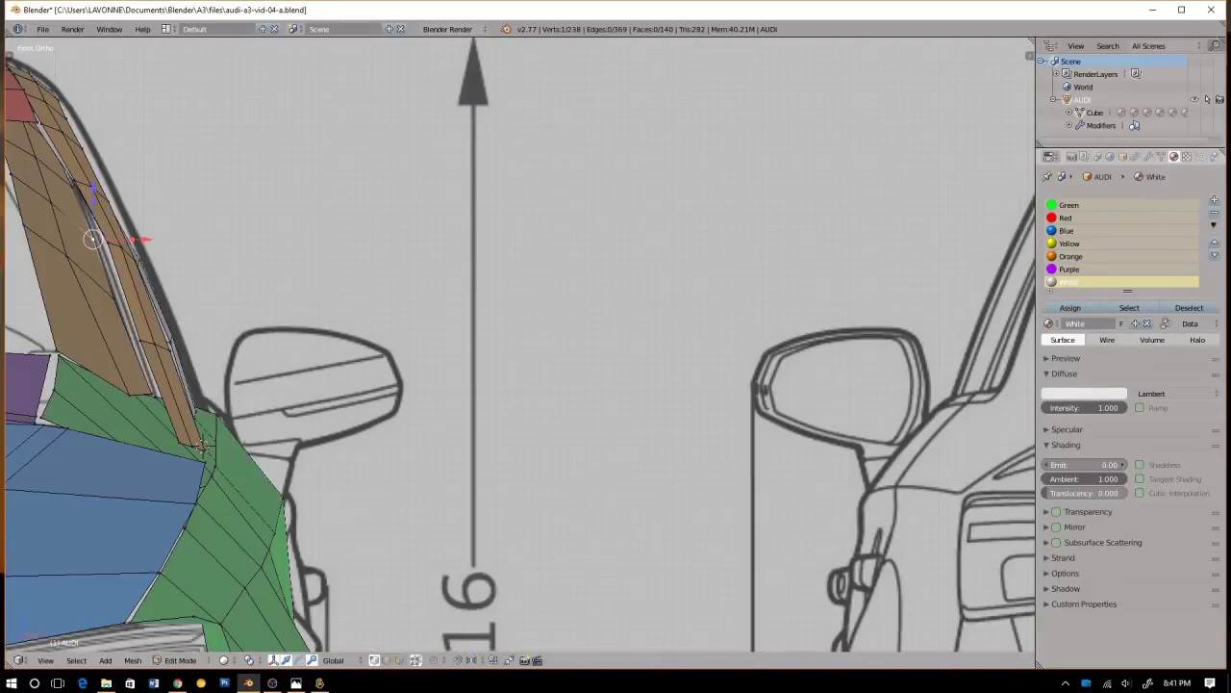
{"action": "key", "text": "KP_3"}
{"action": "scroll", "coordinate": [518, 344], "scroll_direction": "up", "scroll_amount": 2}
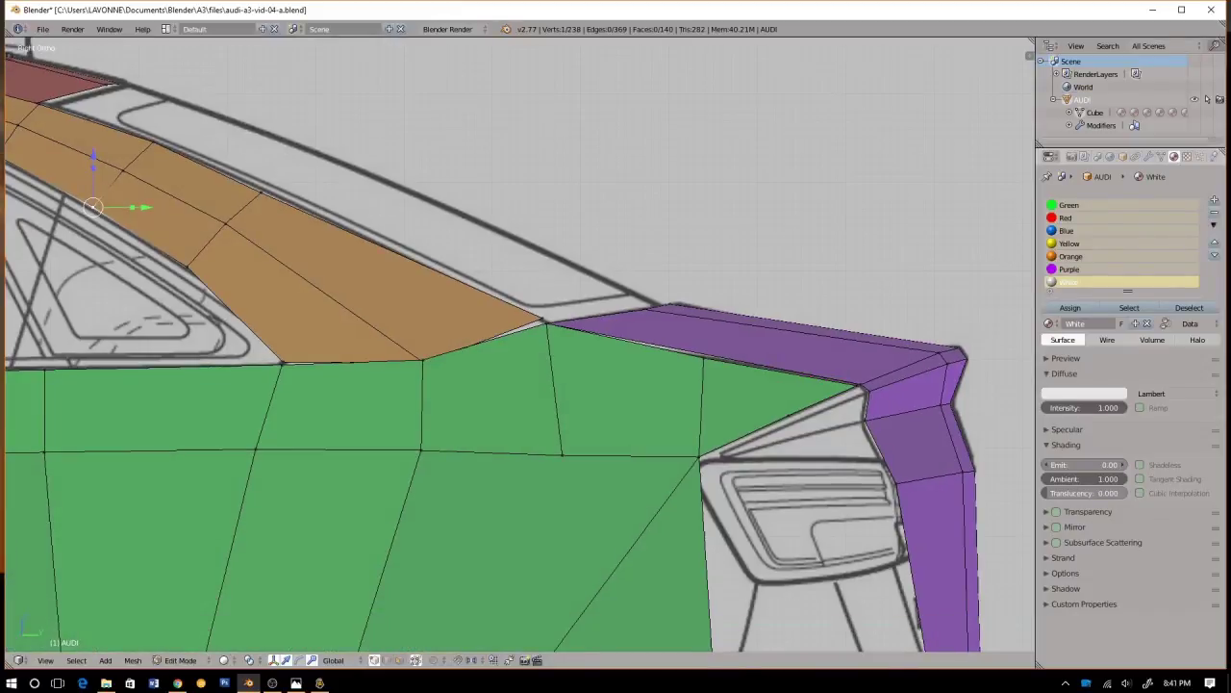
{"action": "scroll", "coordinate": [519, 344], "scroll_direction": "down", "scroll_amount": 5}
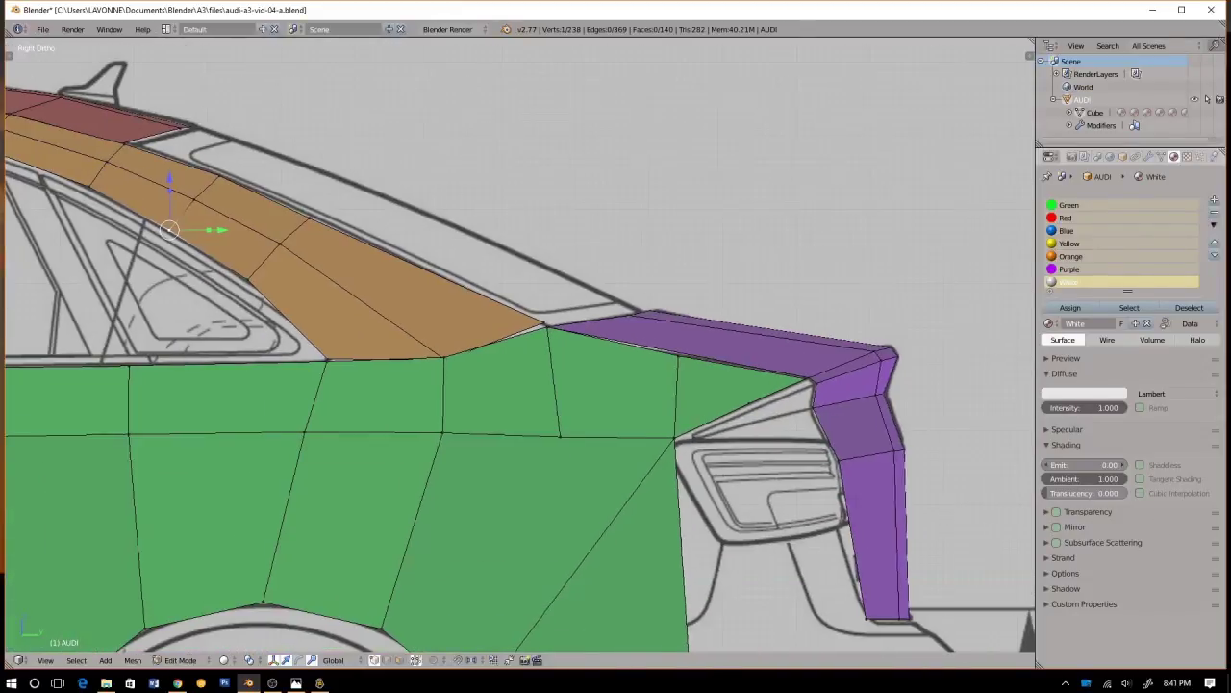
{"action": "scroll", "coordinate": [519, 344], "scroll_direction": "up", "scroll_amount": 3}
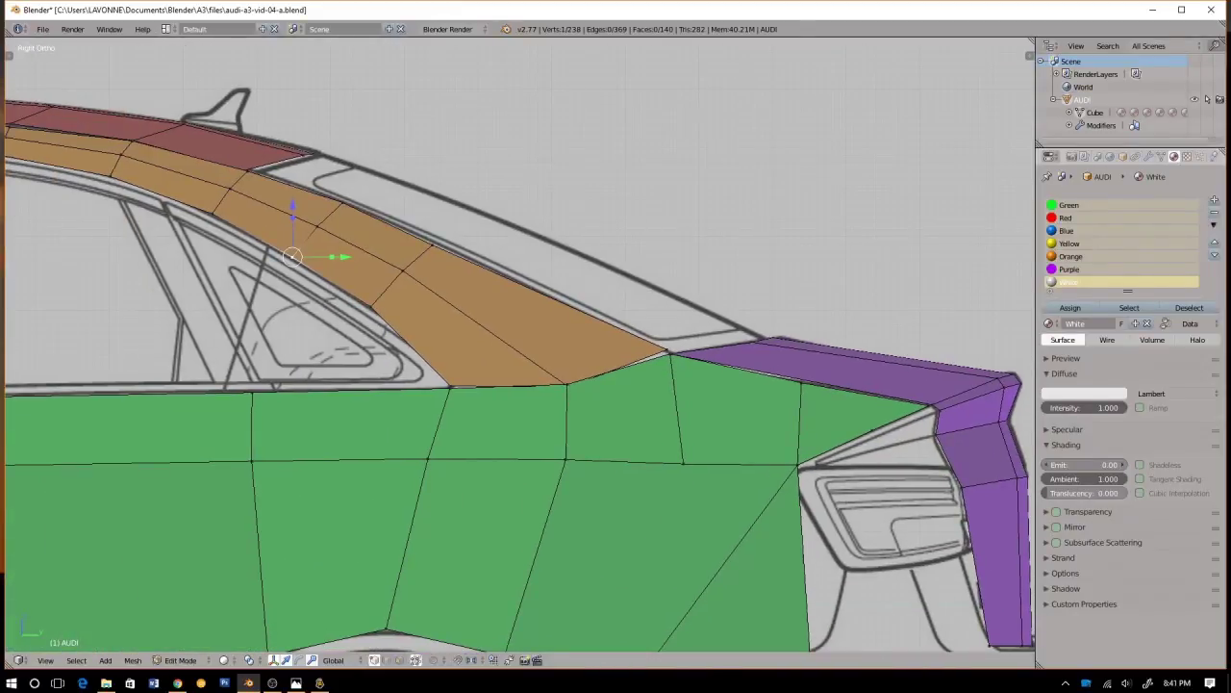
{"action": "scroll", "coordinate": [519, 345], "scroll_direction": "down", "scroll_amount": 4}
{"action": "middle_click_drag", "start_coordinate": [362, 365], "coordinate": [375, 410], "text": "shift"}
{"action": "scroll", "coordinate": [520, 345], "scroll_direction": "down", "scroll_amount": 2}
{"action": "scroll", "coordinate": [520, 344], "scroll_direction": "up", "scroll_amount": 5}
{"action": "scroll", "coordinate": [520, 344], "scroll_direction": "up", "scroll_amount": 1}
Examine the body side, roof and rear pillar in solid shading from below, the side and behind
{"action": "middle_click_drag", "start_coordinate": [428, 308], "coordinate": [412, 206]}
{"action": "scroll", "coordinate": [393, 362], "scroll_direction": "down", "scroll_amount": 11}
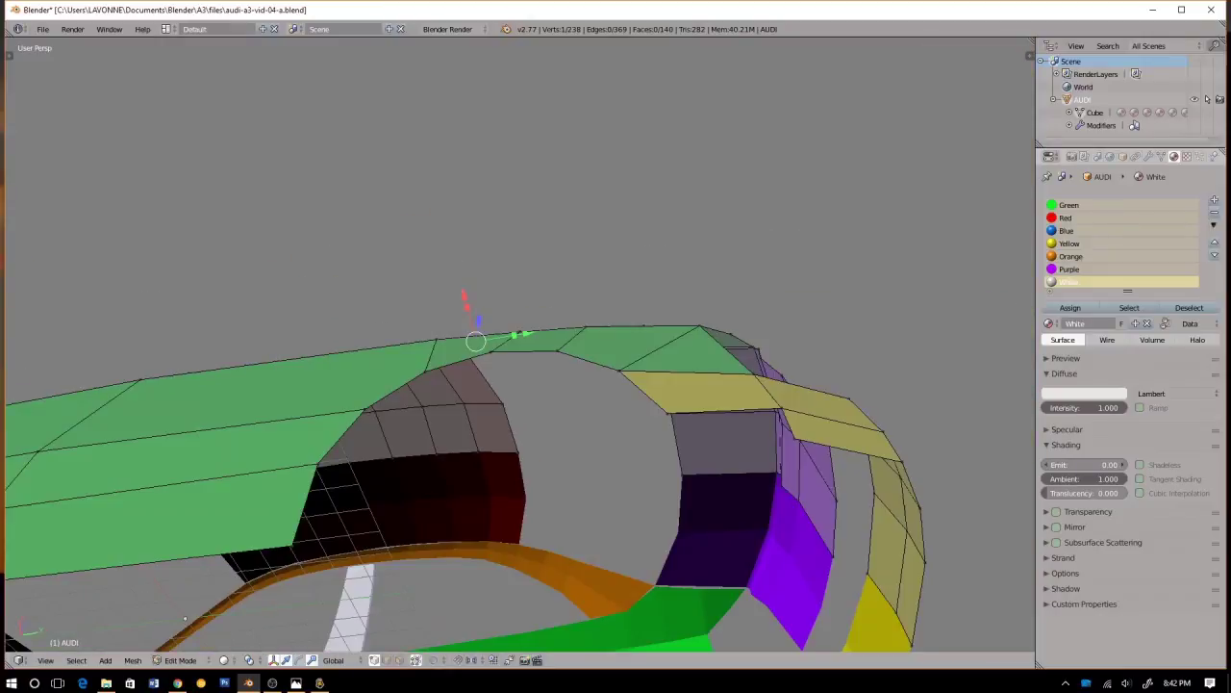
{"action": "middle_click_drag", "start_coordinate": [392, 361], "coordinate": [395, 429]}
{"action": "scroll", "coordinate": [392, 404], "scroll_direction": "up", "scroll_amount": 5}
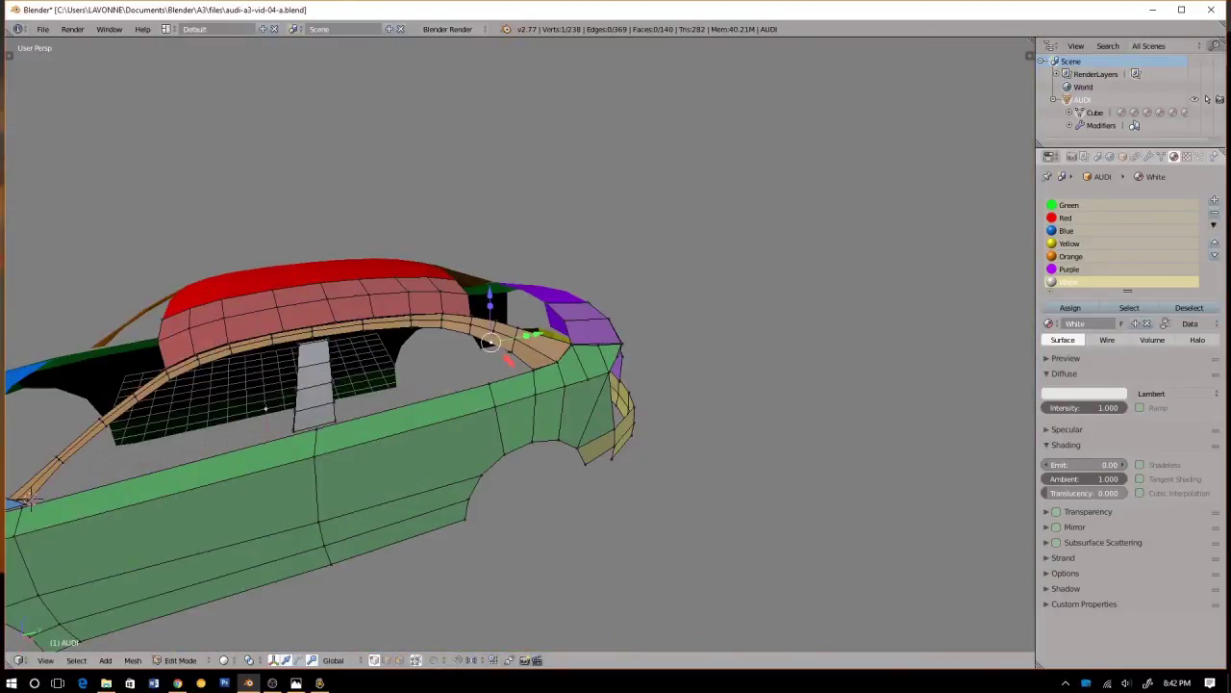
{"action": "middle_click_drag", "start_coordinate": [375, 327], "coordinate": [293, 325]}
{"action": "middle_click_drag", "start_coordinate": [442, 355], "coordinate": [539, 331], "text": "shift"}
{"action": "middle_click_drag", "start_coordinate": [538, 331], "coordinate": [564, 319]}
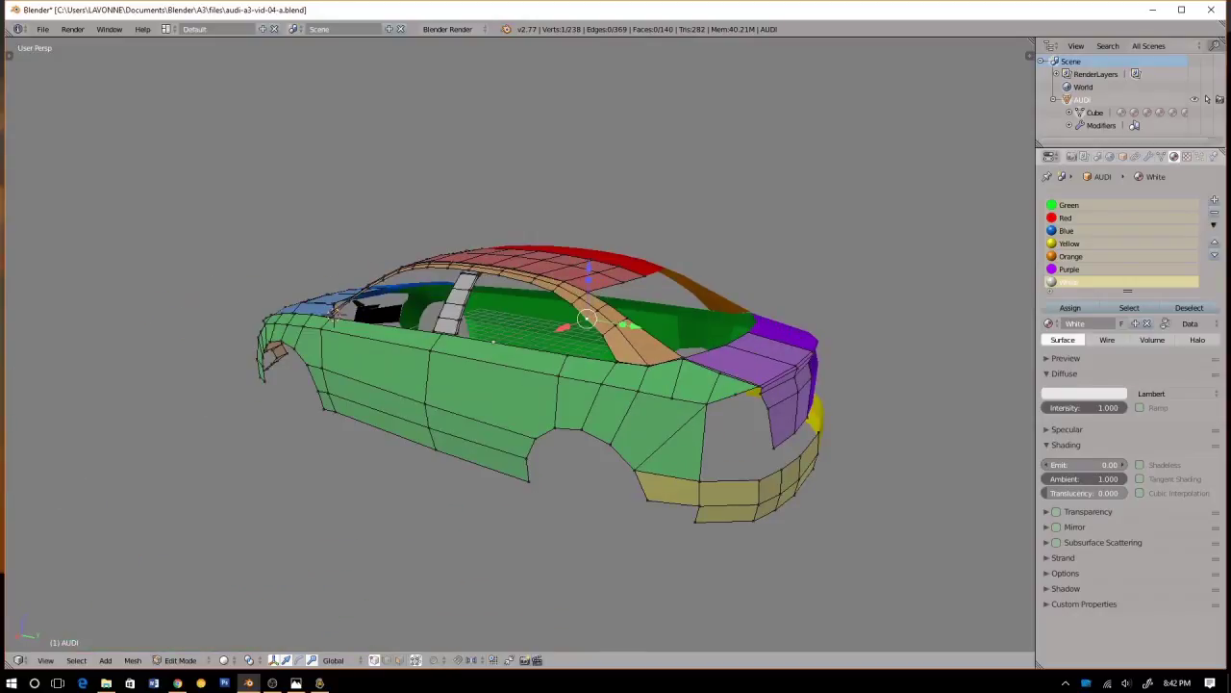
Compare the rear quarter of the body mesh with the side blueprint in the right wireframe view
{"action": "key", "text": "KP_3"}
{"action": "key", "text": "z"}
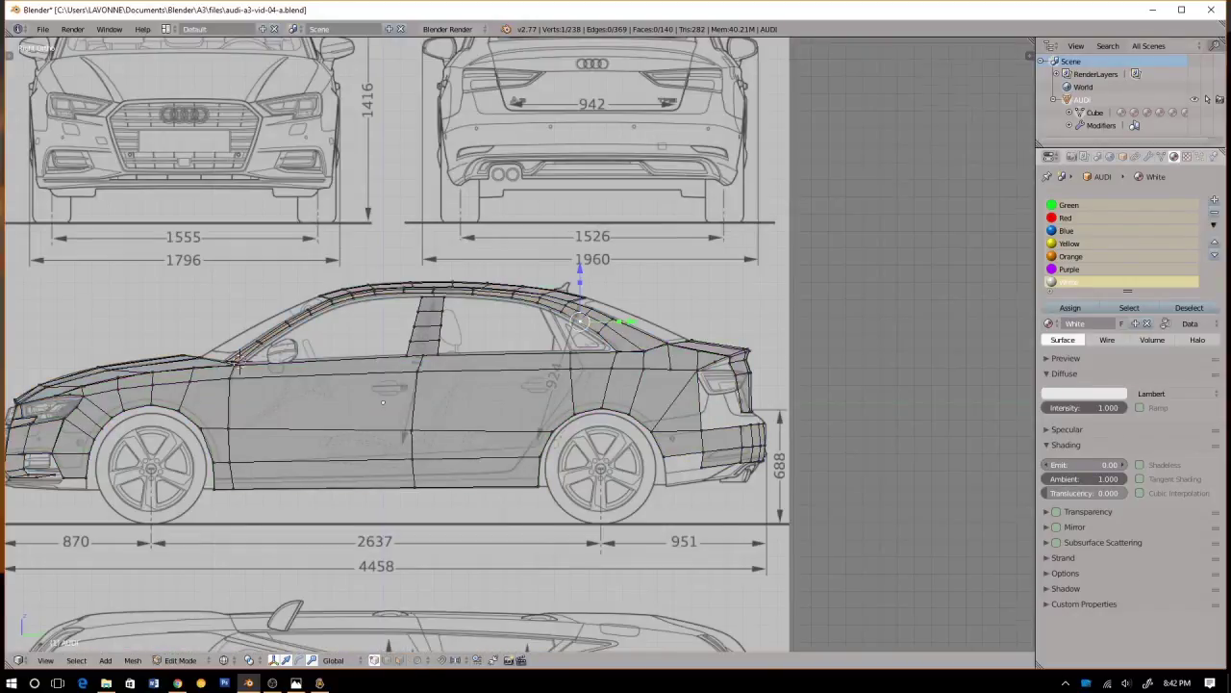
{"action": "scroll", "coordinate": [520, 346], "scroll_direction": "up", "scroll_amount": 1}
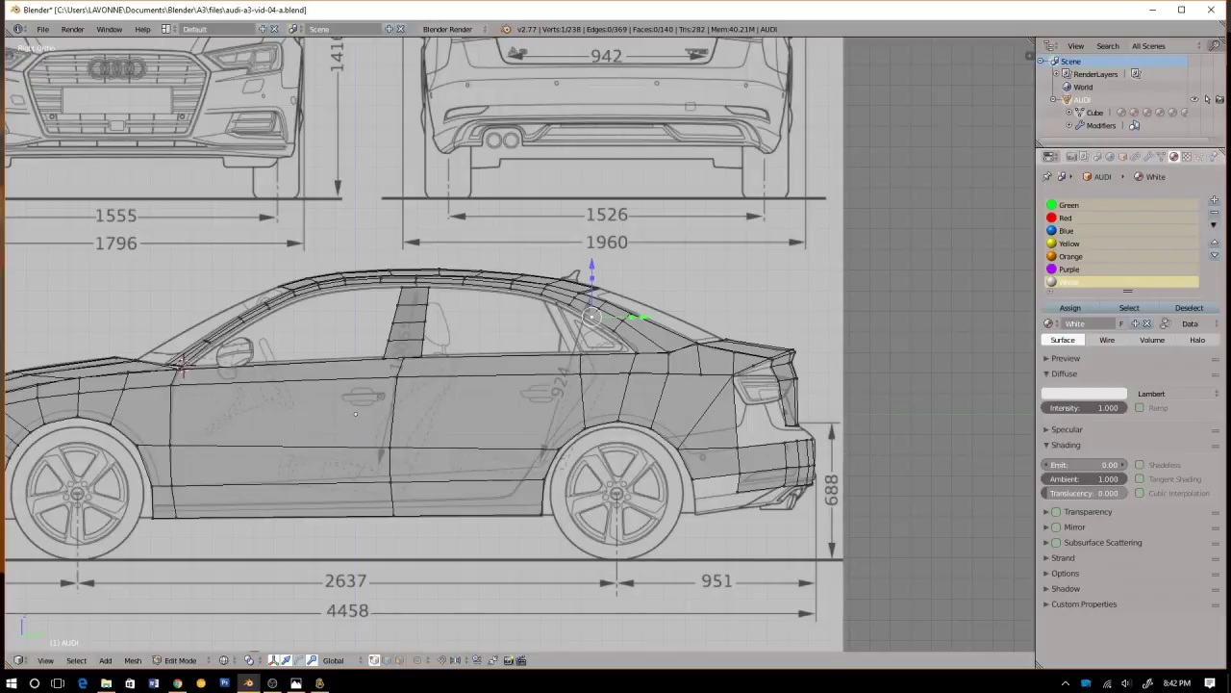
{"action": "middle_click_drag", "start_coordinate": [578, 346], "coordinate": [464, 353], "text": "shift"}
{"action": "scroll", "coordinate": [464, 353], "scroll_direction": "up", "scroll_amount": 1}
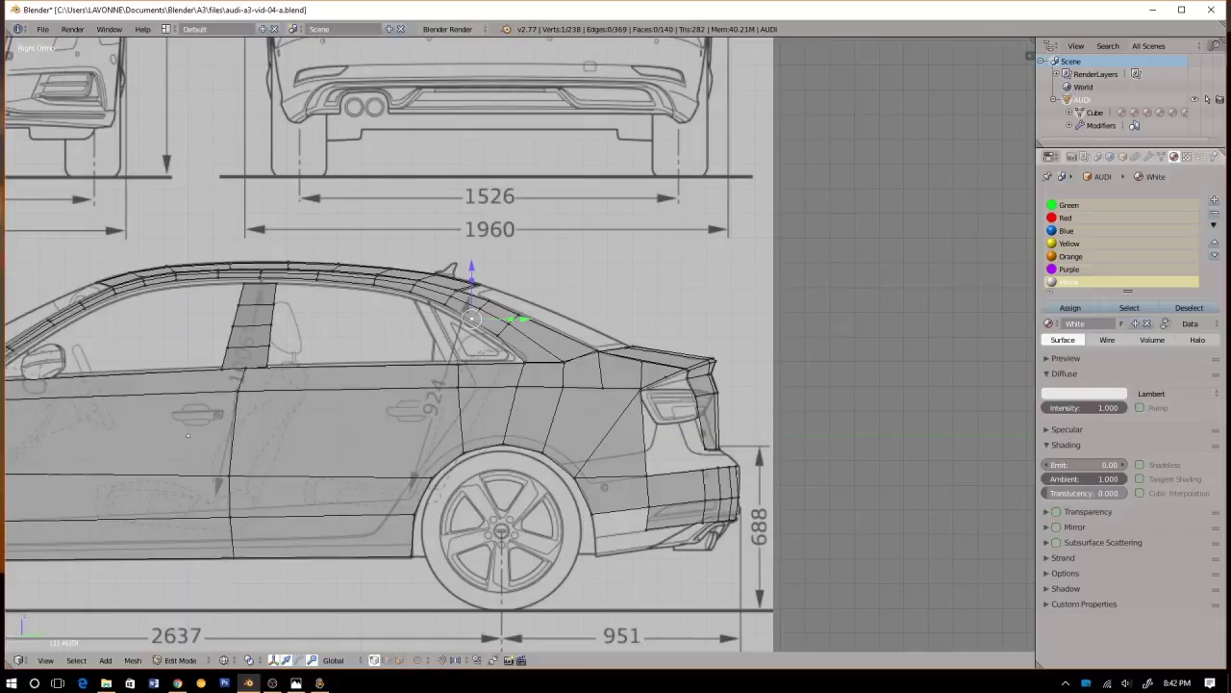
{"action": "scroll", "coordinate": [760, 438], "scroll_direction": "up", "scroll_amount": 1}
{"action": "middle_click_drag", "start_coordinate": [520, 347], "coordinate": [519, 334], "text": "shift"}
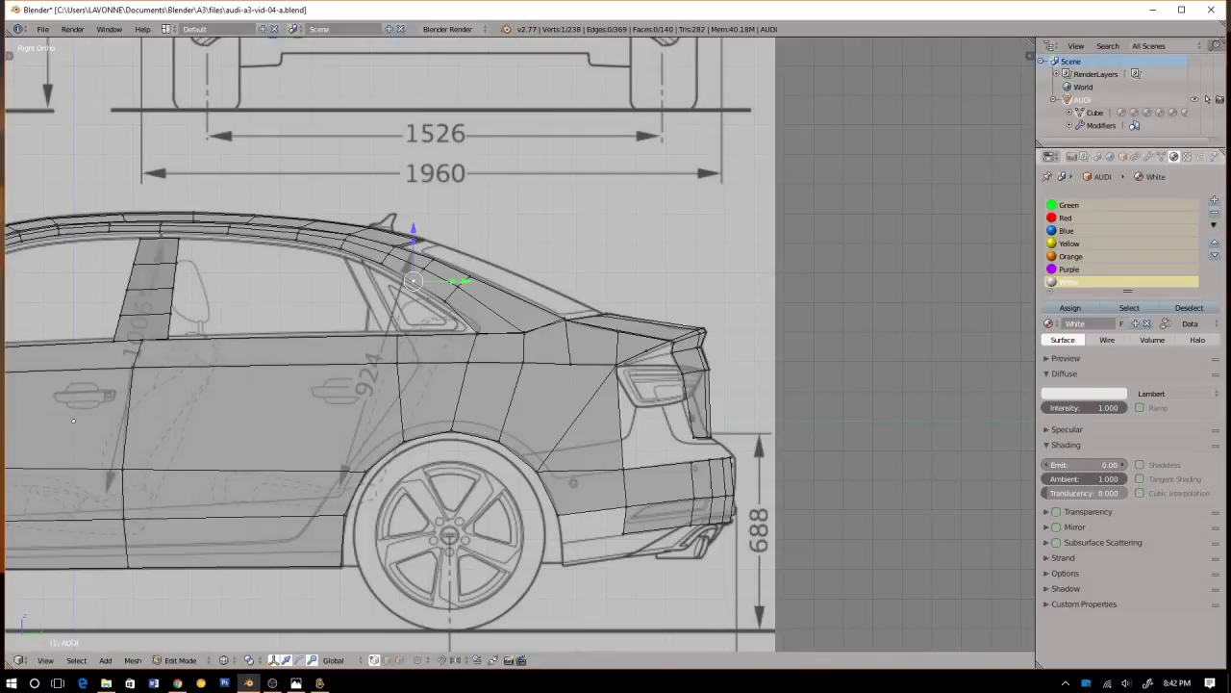
Knife a new edge across the rear quarter panel from the wheel arch vertex to the panel's rear edge
{"action": "key", "text": "k"}
{"action": "left_click", "coordinate": [498, 441]}
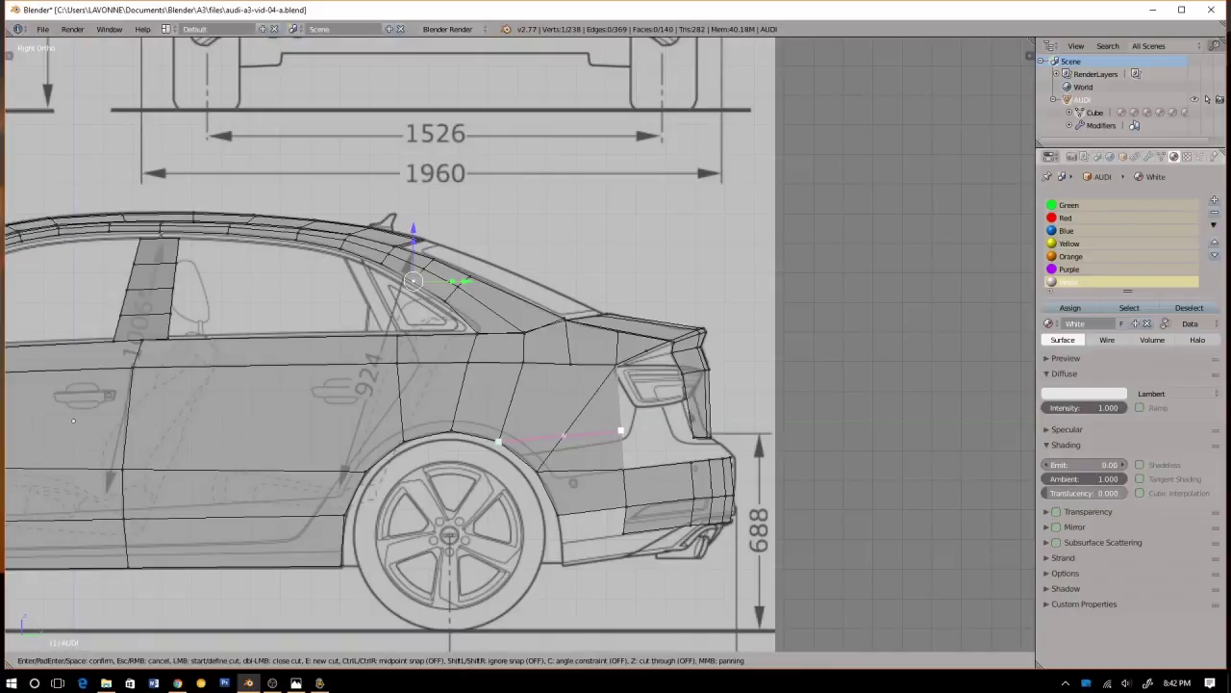
{"action": "left_click", "coordinate": [620, 434]}
{"action": "key", "text": "Return"}
Merge the vertex where the new cut crosses the diagonal edge into the wheel arch vertex
{"action": "scroll", "coordinate": [520, 346], "scroll_direction": "up", "scroll_amount": 3}
{"action": "right_click", "coordinate": [595, 501]}
{"action": "right_click", "coordinate": [482, 511], "text": "shift"}
{"action": "key", "text": "w"}
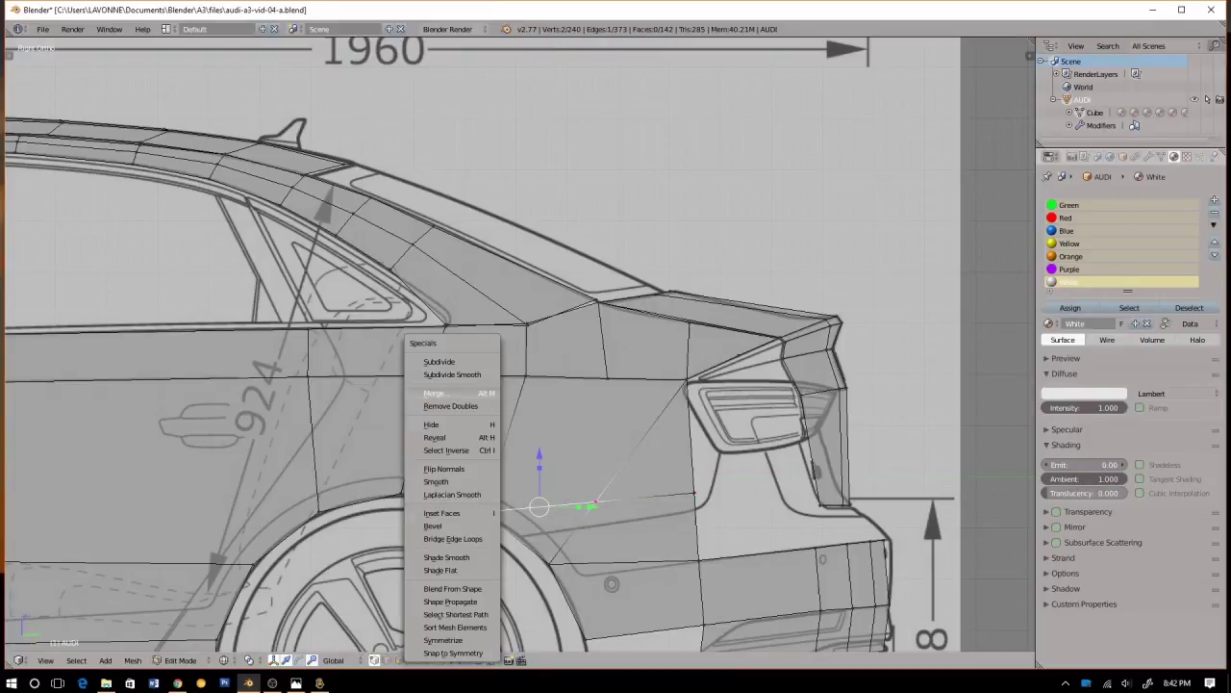
{"action": "key", "text": "Escape"}
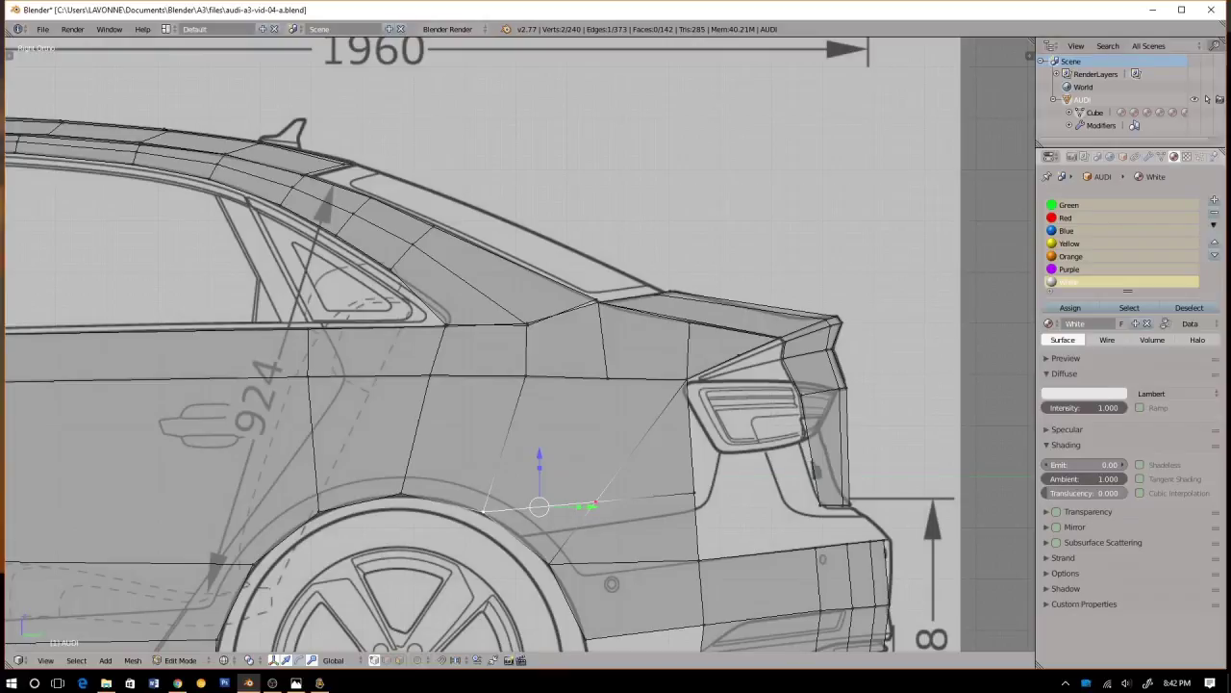
{"action": "key", "text": "w"}
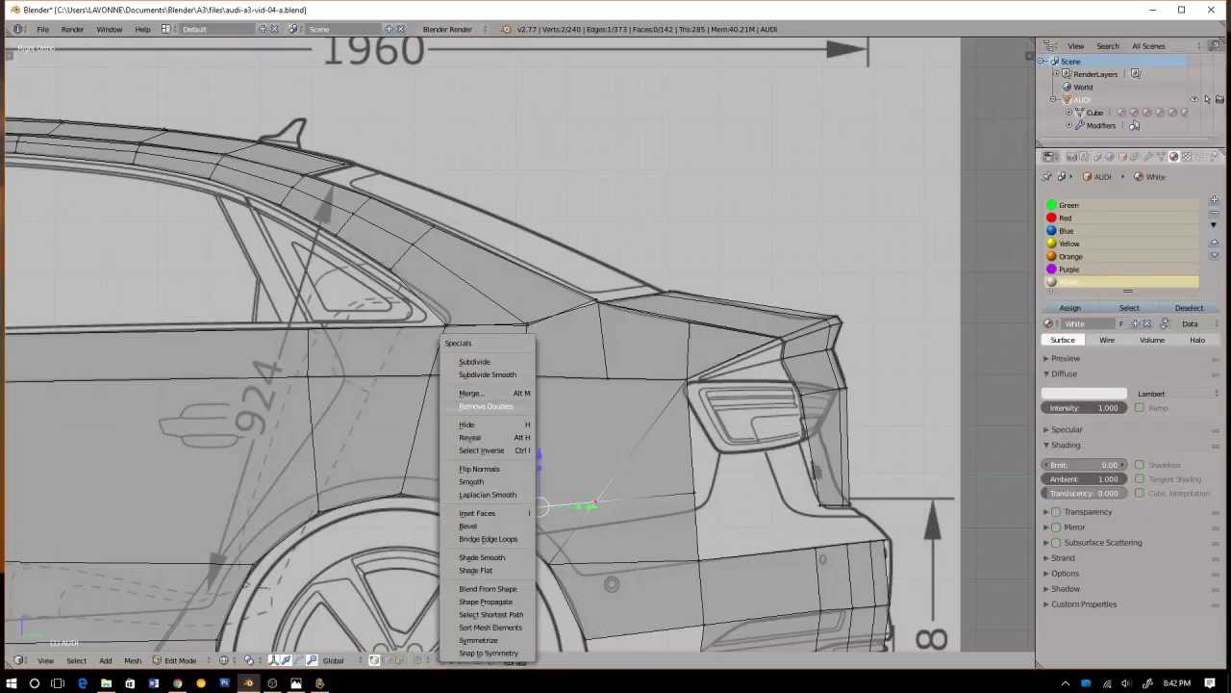
{"action": "left_click", "coordinate": [481, 405]}
{"action": "left_click", "coordinate": [474, 409]}
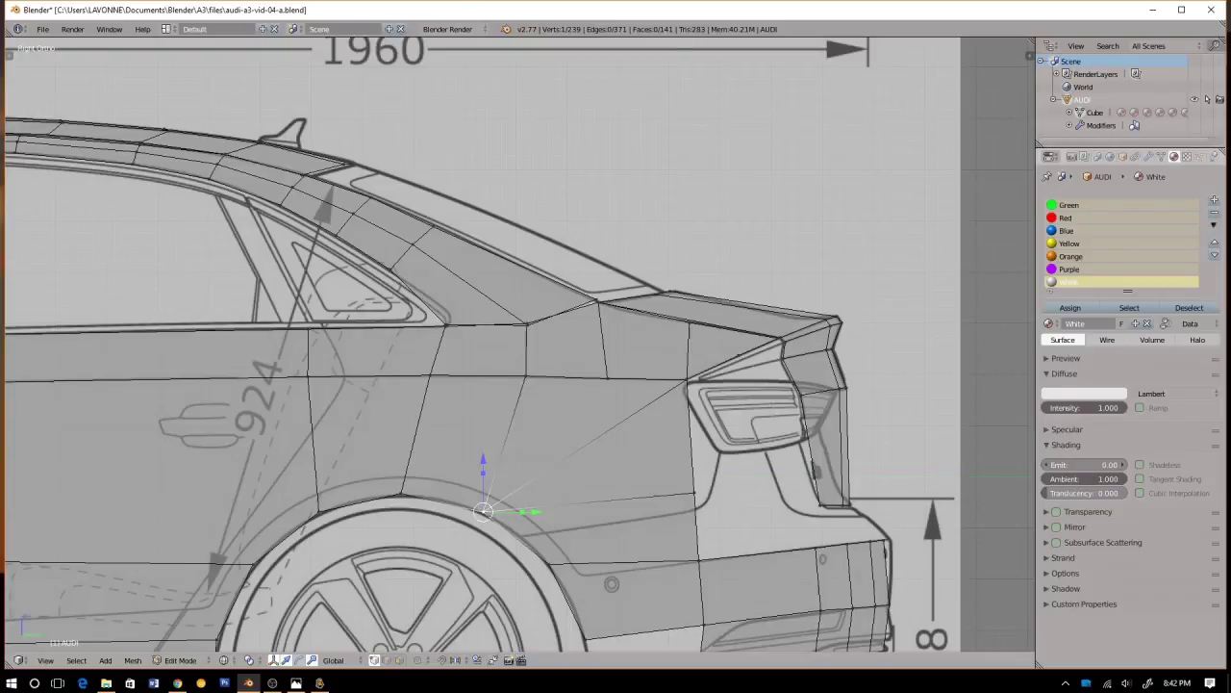
Extrude the lower edge of the rear bumper section behind the wheel in place, without offsetting the new edge
{"action": "scroll", "coordinate": [481, 346], "scroll_direction": "down", "scroll_amount": 3}
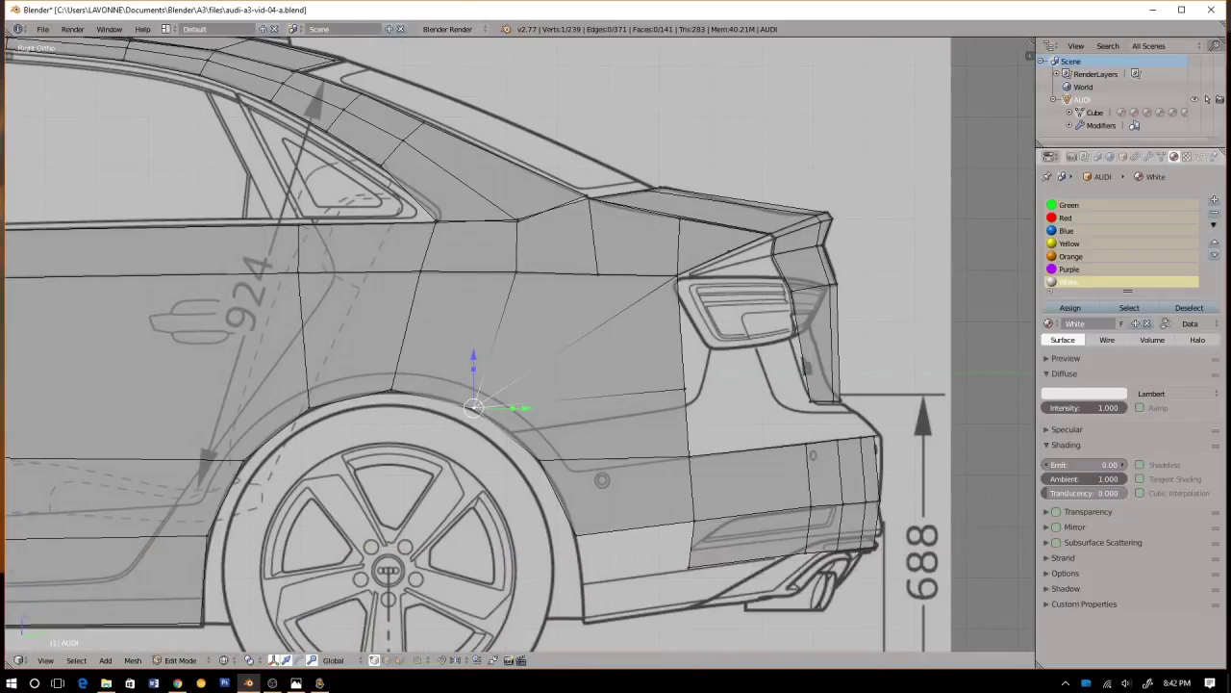
{"action": "key", "text": "ctrl+Tab"}
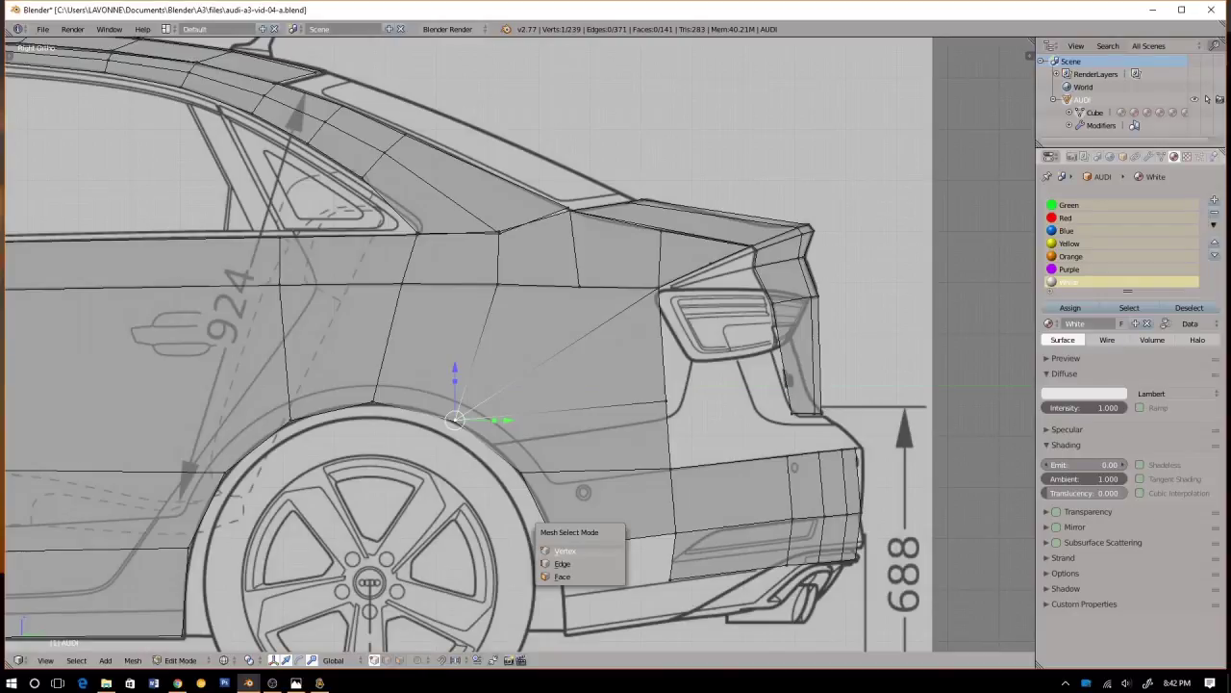
{"action": "left_click", "coordinate": [568, 564]}
{"action": "right_click", "coordinate": [615, 542]}
{"action": "key", "text": "e"}
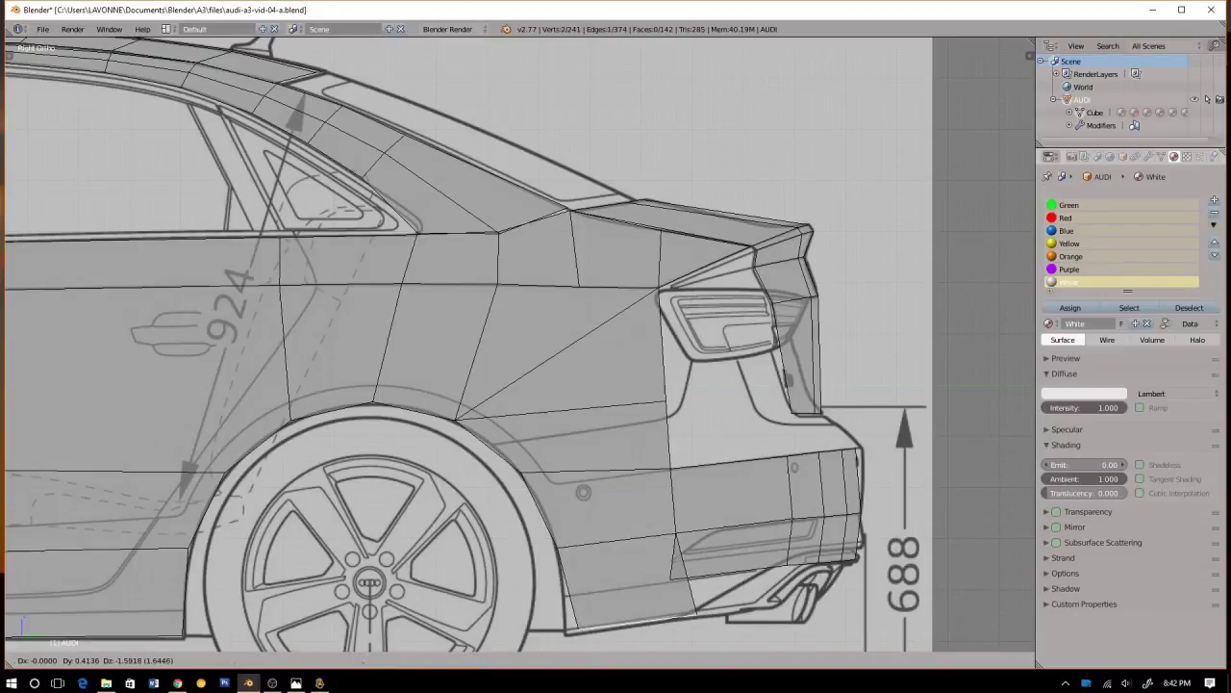
{"action": "right_click", "coordinate": [616, 541]}
Move the extruded bumper edge in the back view about 0.93 down and 0.26 inwards to the blueprint line
{"action": "key", "text": "KP_1"}
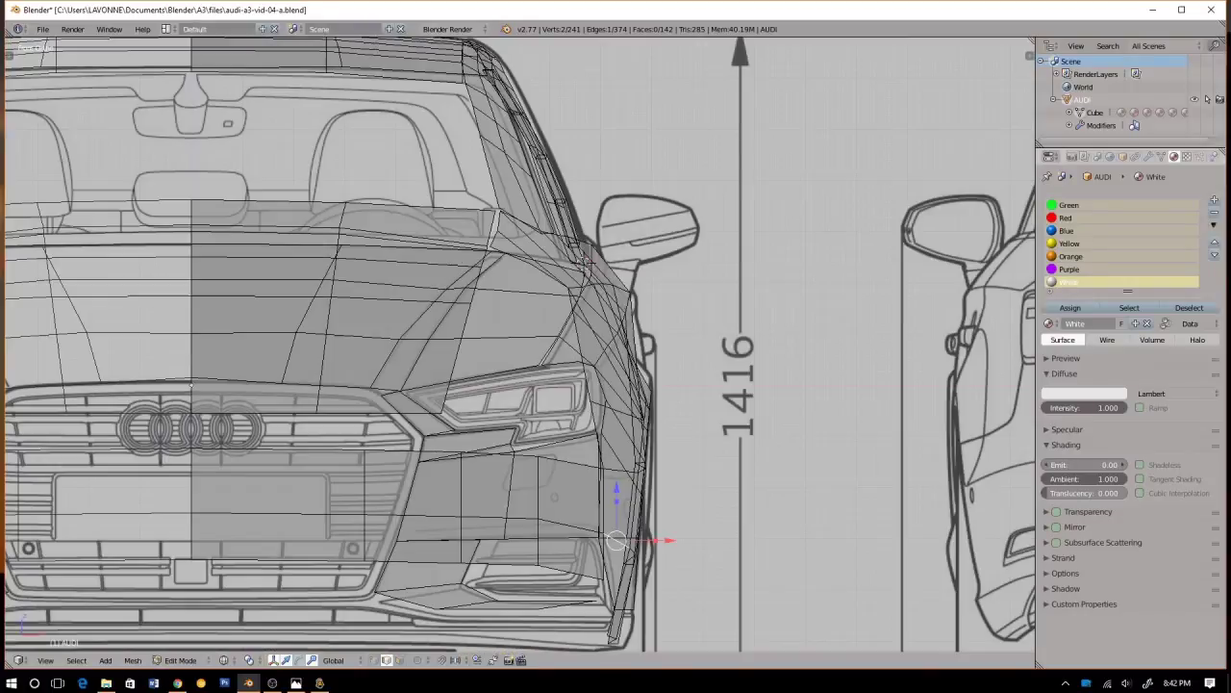
{"action": "key", "text": "ctrl+KP_1"}
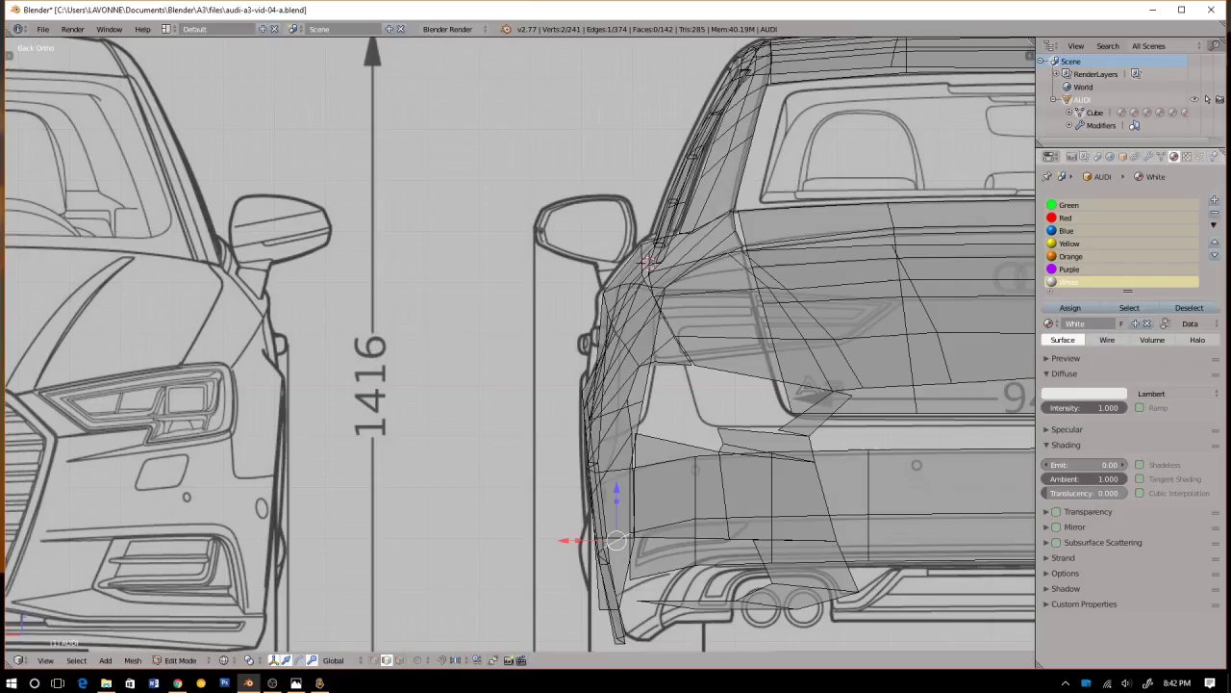
{"action": "key", "text": "z"}
{"action": "scroll", "coordinate": [753, 492], "scroll_direction": "up", "scroll_amount": 4}
{"action": "key", "text": "z"}
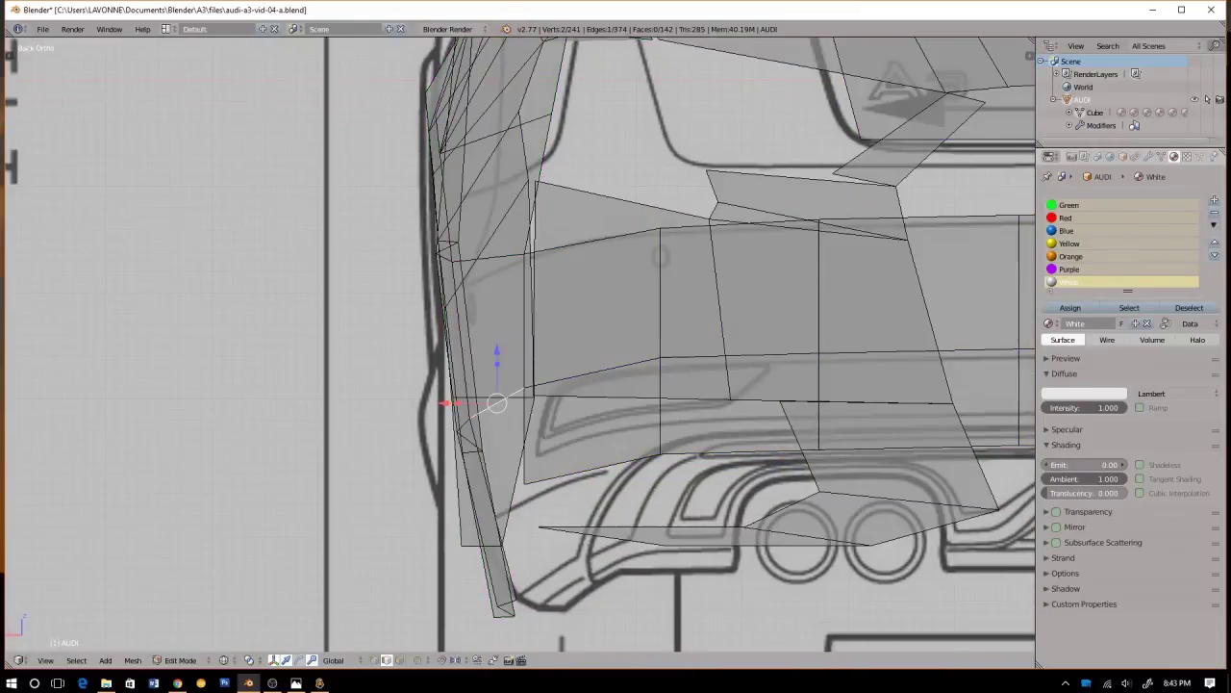
{"action": "key", "text": "g"}
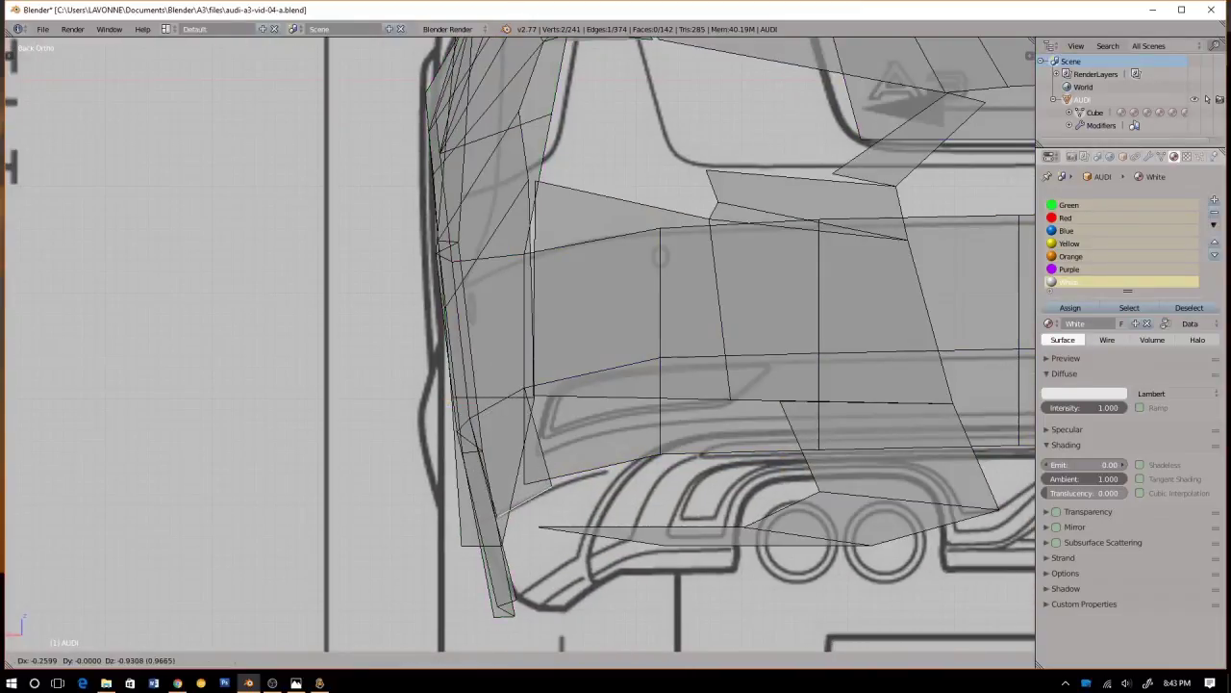
{"action": "left_click", "coordinate": [524, 502]}
Shift the extruded bumper edge rearward along Y to the wheel arch outline and compare it with the back blueprint
{"action": "key", "text": "KP_1"}
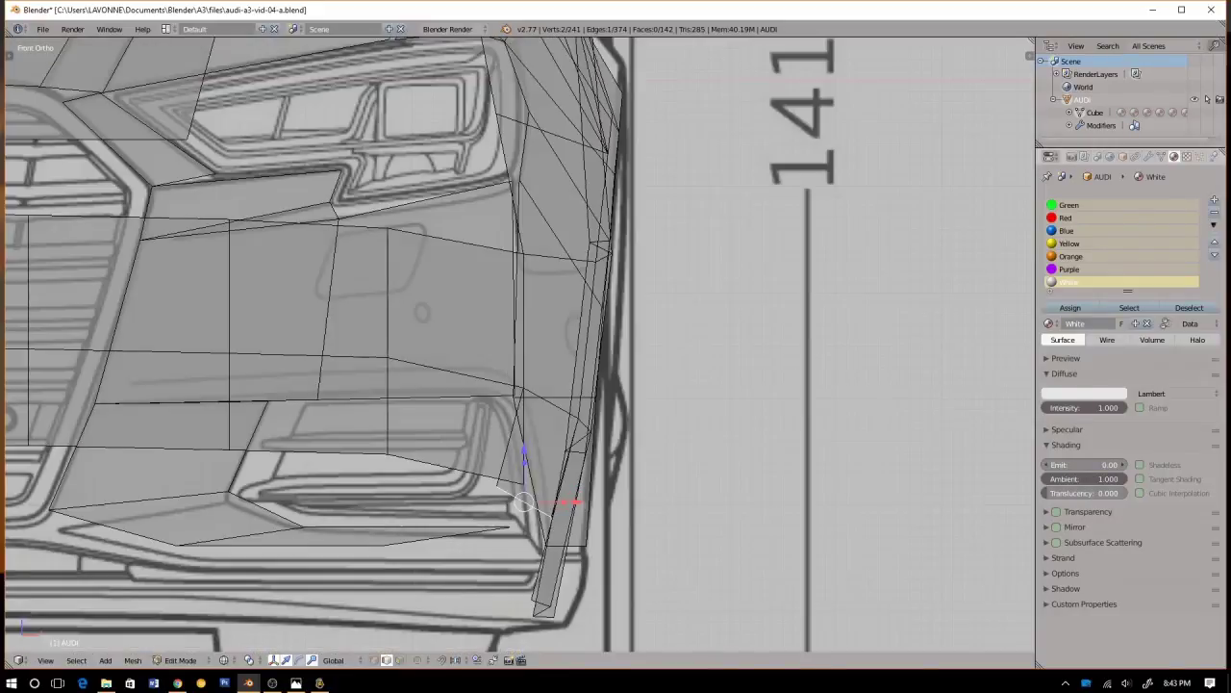
{"action": "key", "text": "KP_3"}
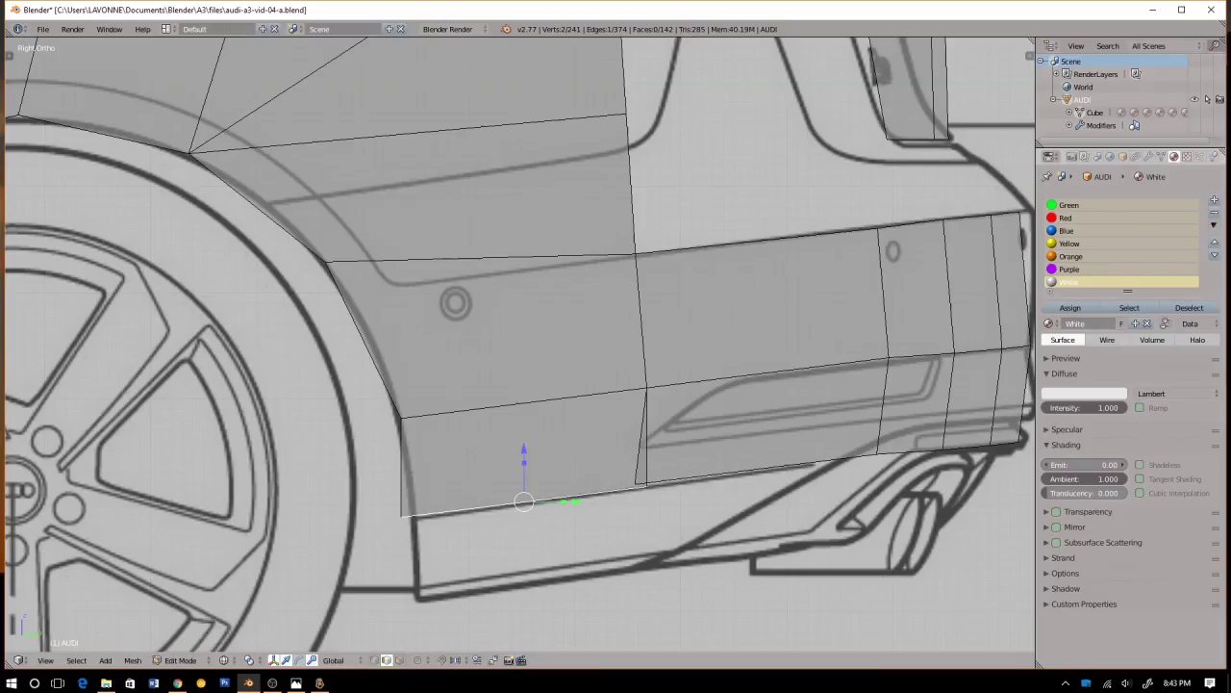
{"action": "key", "text": "g"}
{"action": "key", "text": "y"}
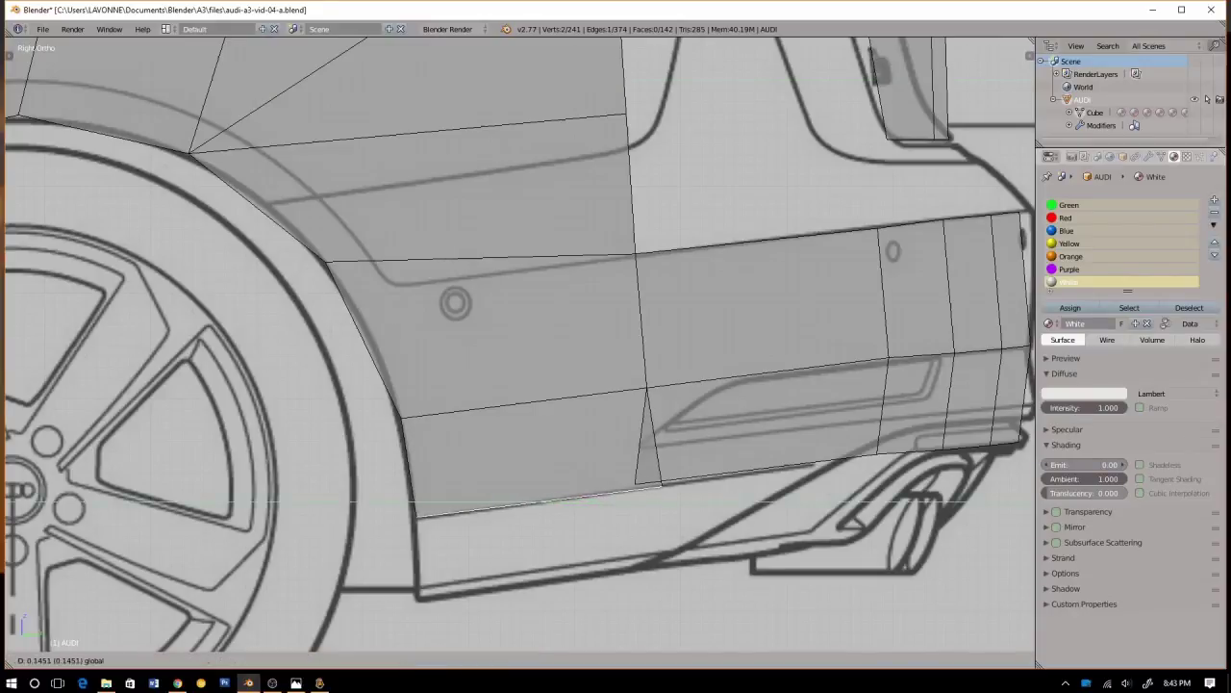
{"action": "key", "text": "Return"}
{"action": "key", "text": "ctrl+KP_1"}
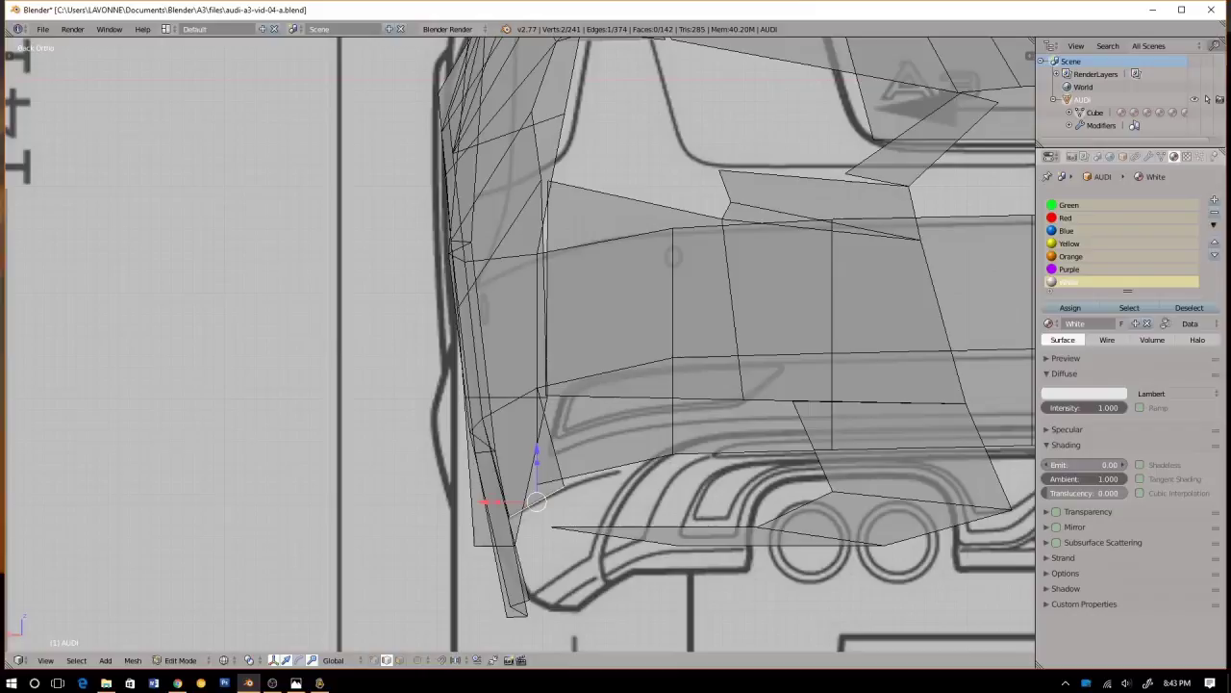
{"action": "key", "text": "KP_3"}
Merge the extruded edge's rear vertex with the adjacent lower bumper corner vertex, using solid shading to pick them
{"action": "key", "text": "ctrl+Tab"}
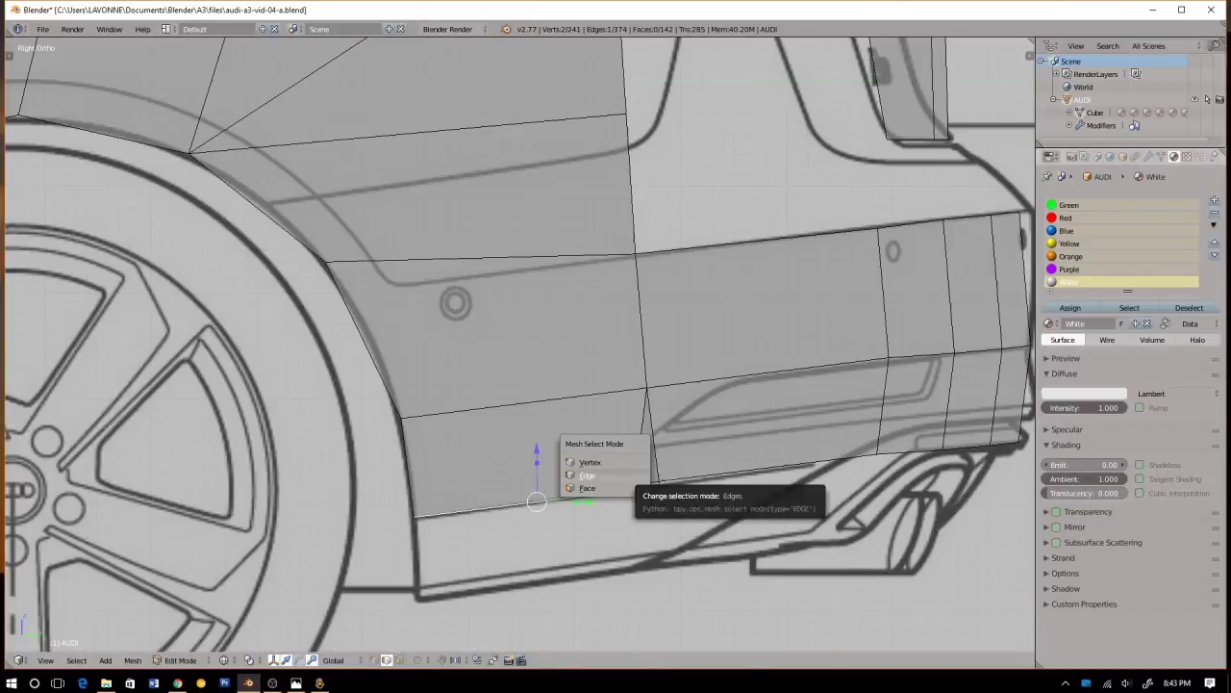
{"action": "key", "text": "Escape"}
{"action": "key", "text": "Tab"}
{"action": "key", "text": "Tab"}
{"action": "key", "text": "alt+z"}
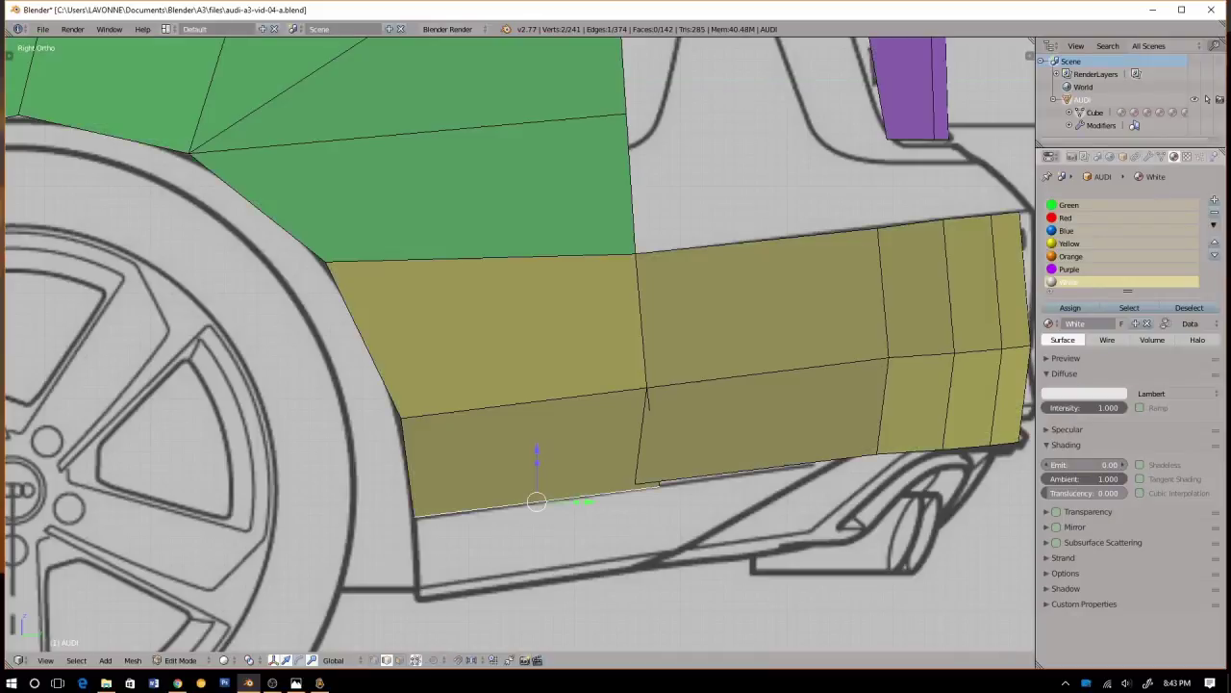
{"action": "key", "text": "ctrl+Tab"}
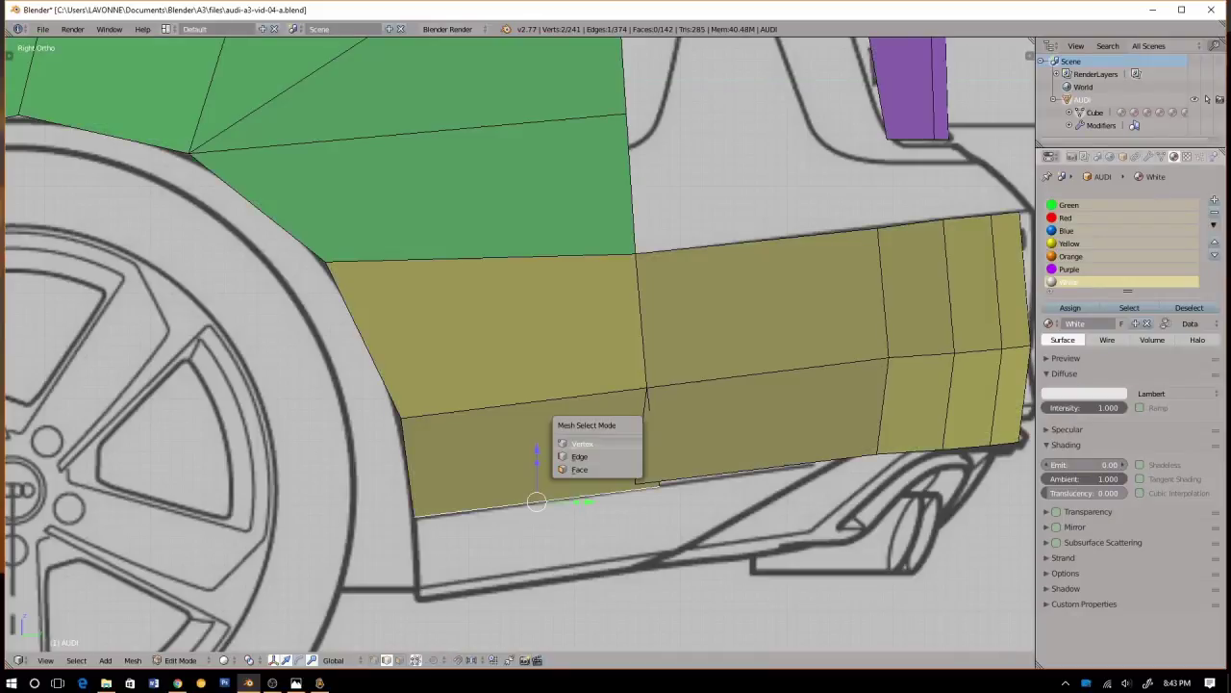
{"action": "left_click", "coordinate": [583, 443]}
{"action": "right_click", "coordinate": [659, 487]}
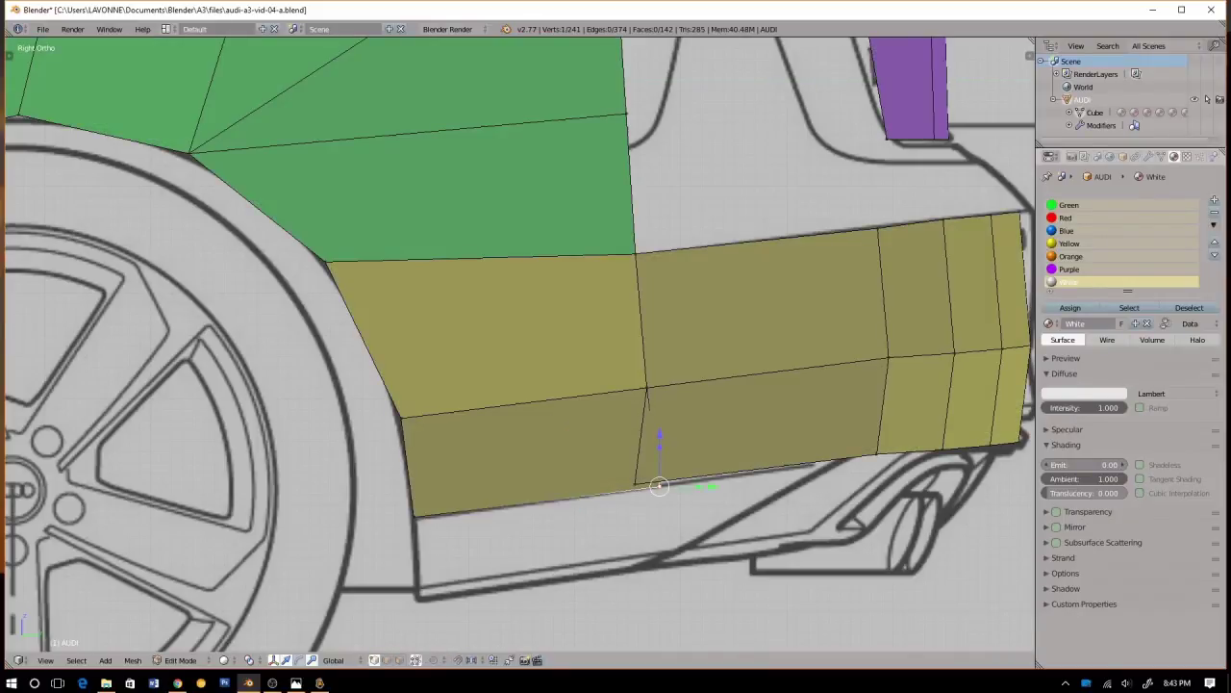
{"action": "right_click", "coordinate": [636, 484], "text": "shift"}
{"action": "key", "text": "w"}
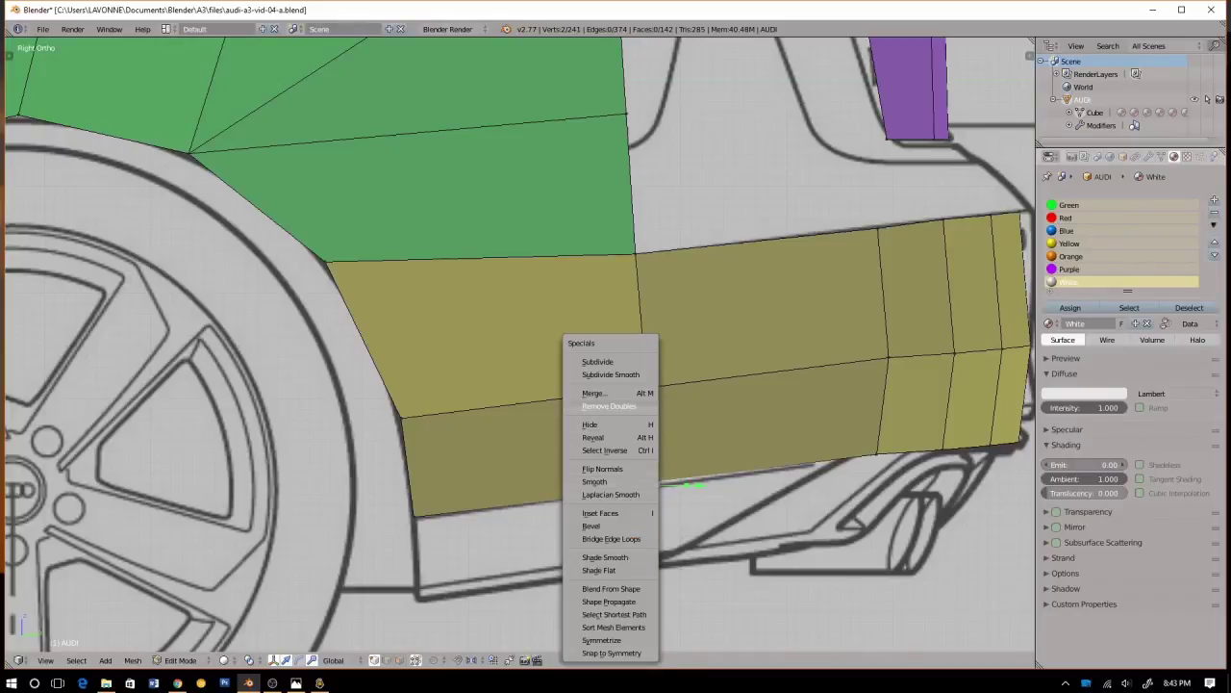
{"action": "left_click", "coordinate": [635, 393]}
{"action": "key", "text": "Return"}
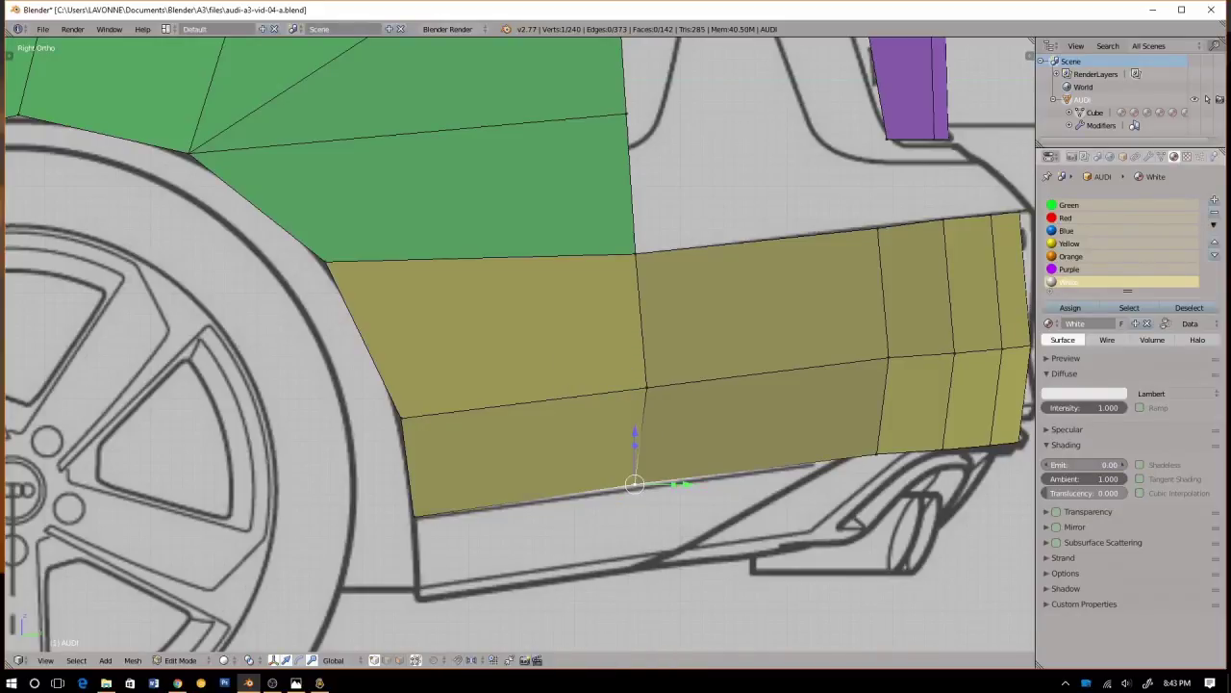
Examine how the extended rear bumper joins the body in solid shading in perspective and in the orthographic views
{"action": "scroll", "coordinate": [520, 346], "scroll_direction": "down", "scroll_amount": 5}
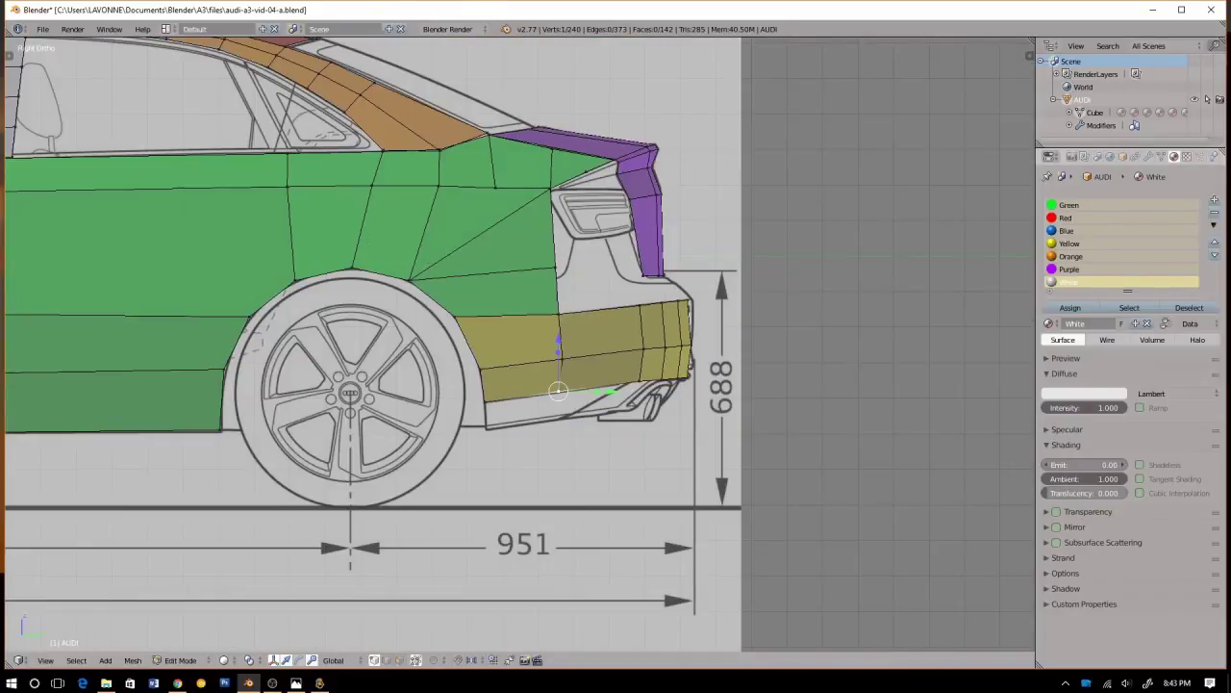
{"action": "middle_click_drag", "start_coordinate": [597, 327], "coordinate": [414, 370]}
{"action": "key", "text": "Tab"}
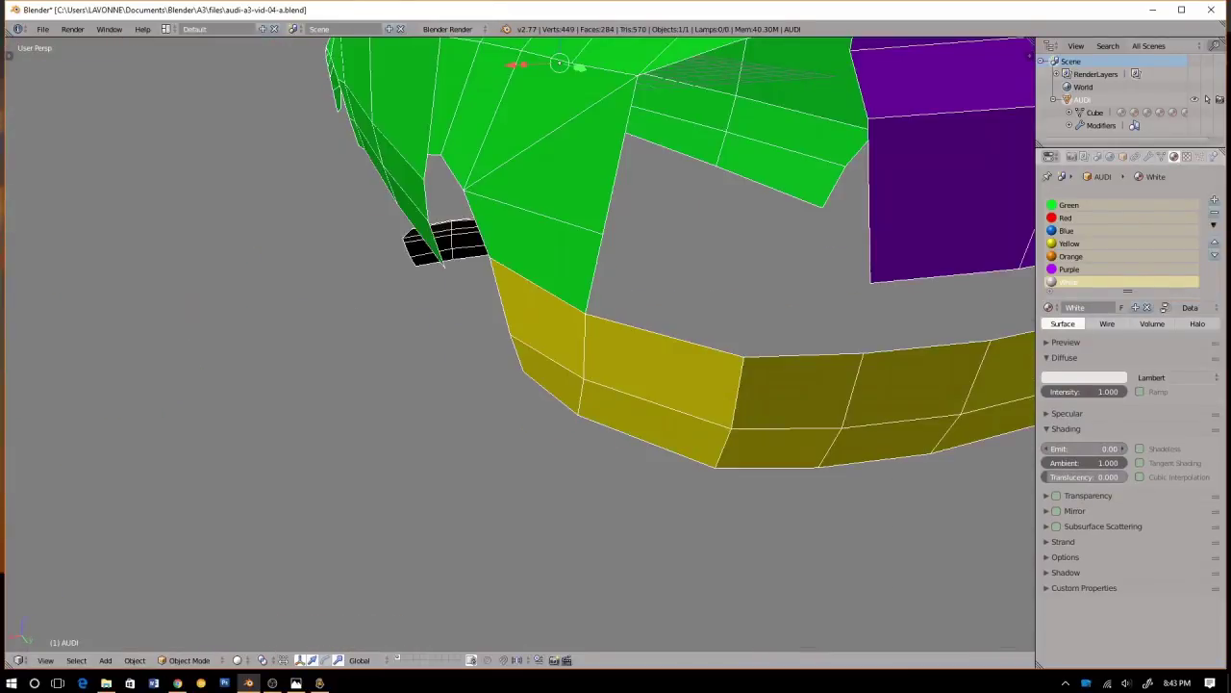
{"action": "scroll", "coordinate": [413, 371], "scroll_direction": "down", "scroll_amount": 5}
{"action": "mouse_move", "coordinate": [539, 366]}
{"action": "middle_mouse_down"}
{"action": "mouse_move", "coordinate": [419, 337]}
{"action": "mouse_move", "coordinate": [582, 338]}
{"action": "mouse_move", "coordinate": [524, 368]}
{"action": "mouse_move", "coordinate": [664, 337]}
{"action": "mouse_move", "coordinate": [640, 356]}
{"action": "mouse_move", "coordinate": [548, 370]}
{"action": "middle_mouse_up"}
{"action": "scroll", "coordinate": [524, 367], "scroll_direction": "up", "scroll_amount": 1}
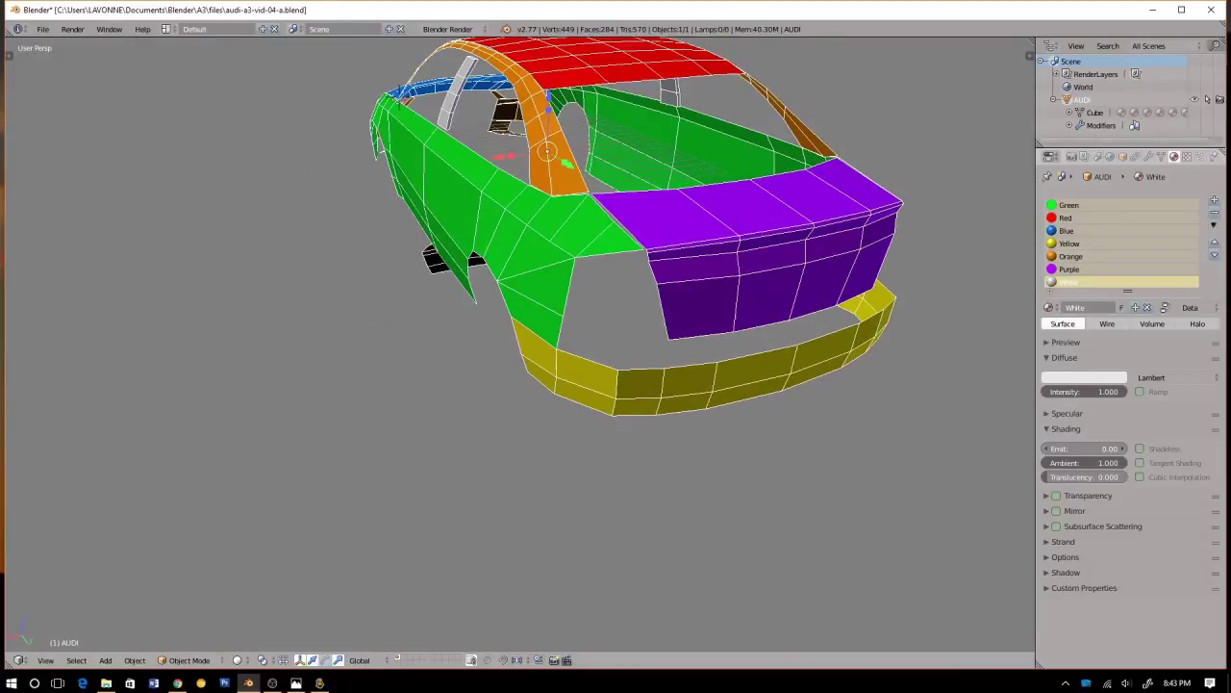
{"action": "key", "text": "KP_5"}
{"action": "key", "text": "KP_1"}
{"action": "key", "text": "KP_3"}
{"action": "key", "text": "ctrl+KP_1"}
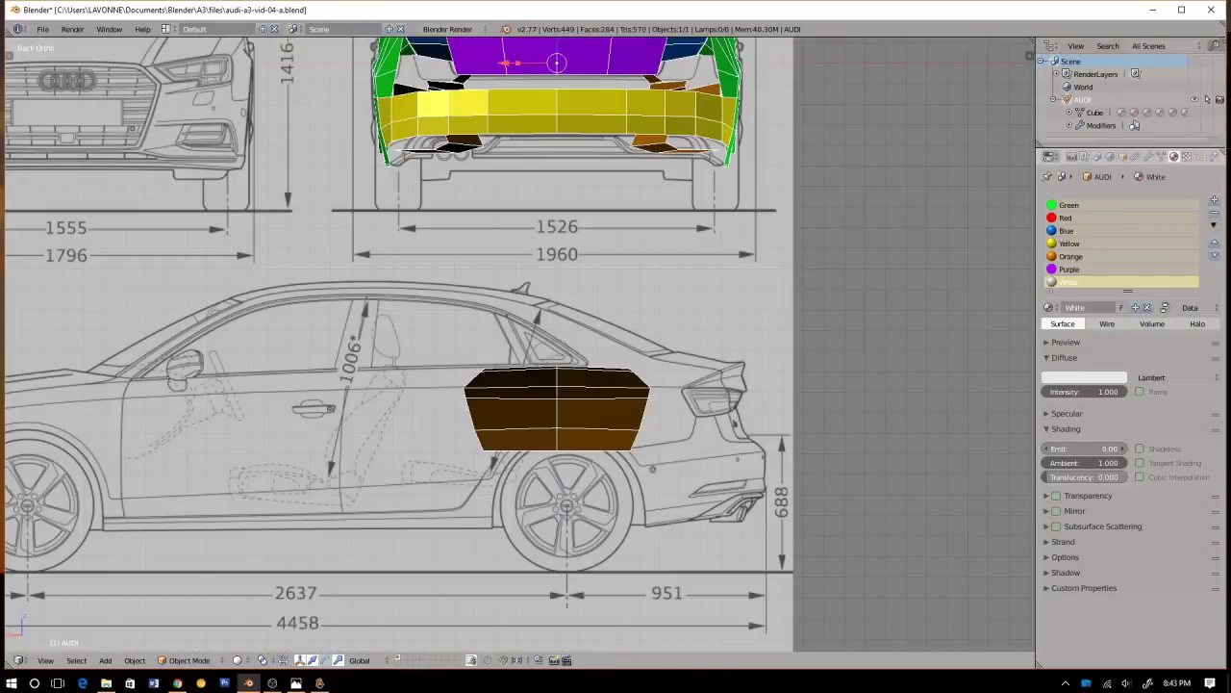
Move the merged lower bumper vertex about 0.3 inwards along X to the bumper line in the back view
{"action": "key", "text": "z"}
{"action": "key", "text": "z"}
{"action": "scroll", "coordinate": [520, 344], "scroll_direction": "up", "scroll_amount": 2}
{"action": "scroll", "coordinate": [520, 345], "scroll_direction": "down", "scroll_amount": 3}
{"action": "middle_click_drag", "start_coordinate": [520, 344], "coordinate": [602, 409], "text": "shift"}
{"action": "scroll", "coordinate": [457, 250], "scroll_direction": "up", "scroll_amount": 8}
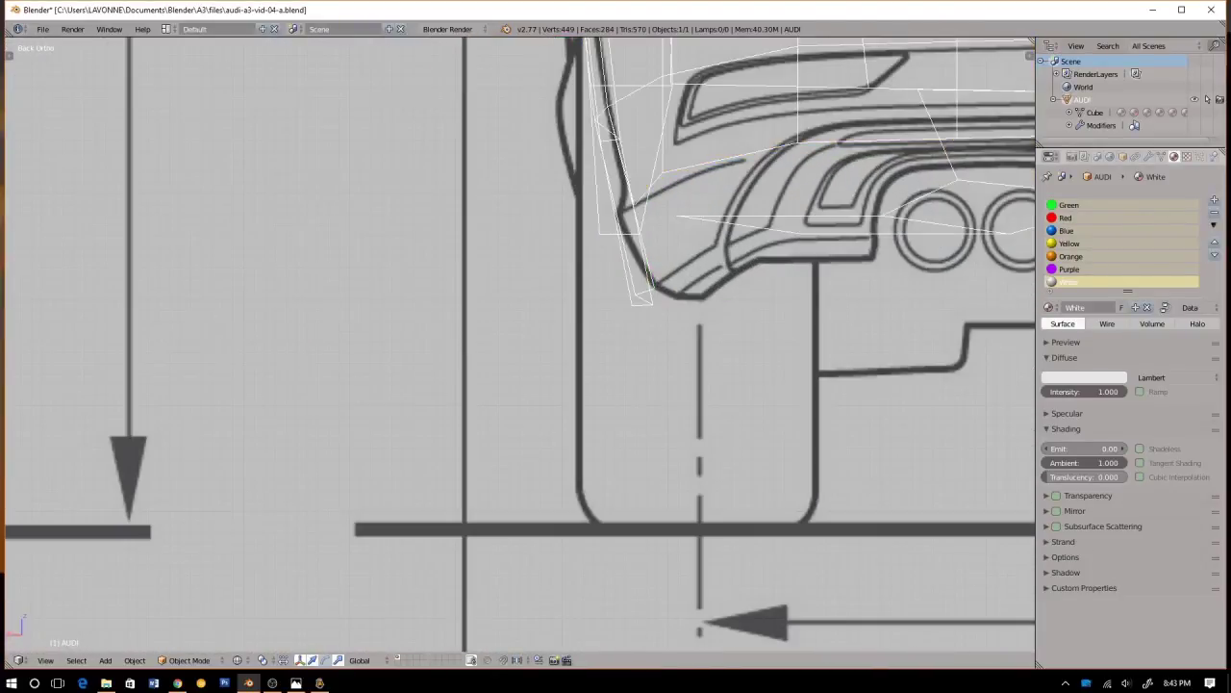
{"action": "key", "text": "z"}
{"action": "key", "text": "Tab"}
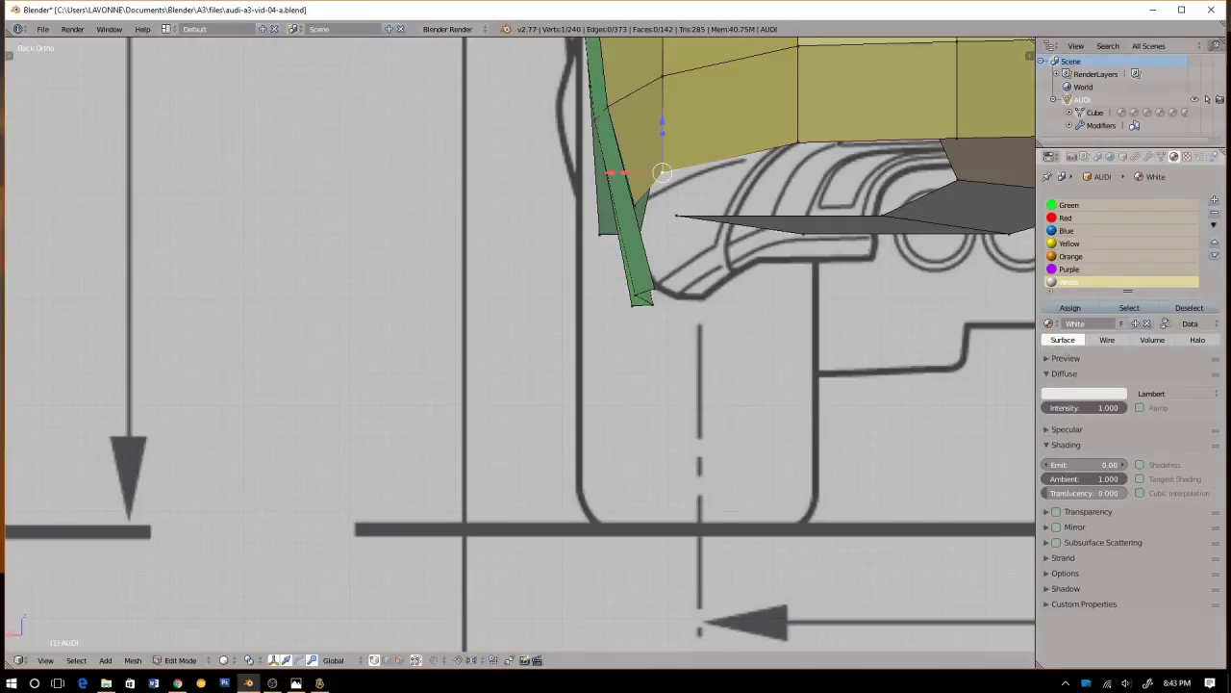
{"action": "key", "text": "g"}
{"action": "key", "text": "x"}
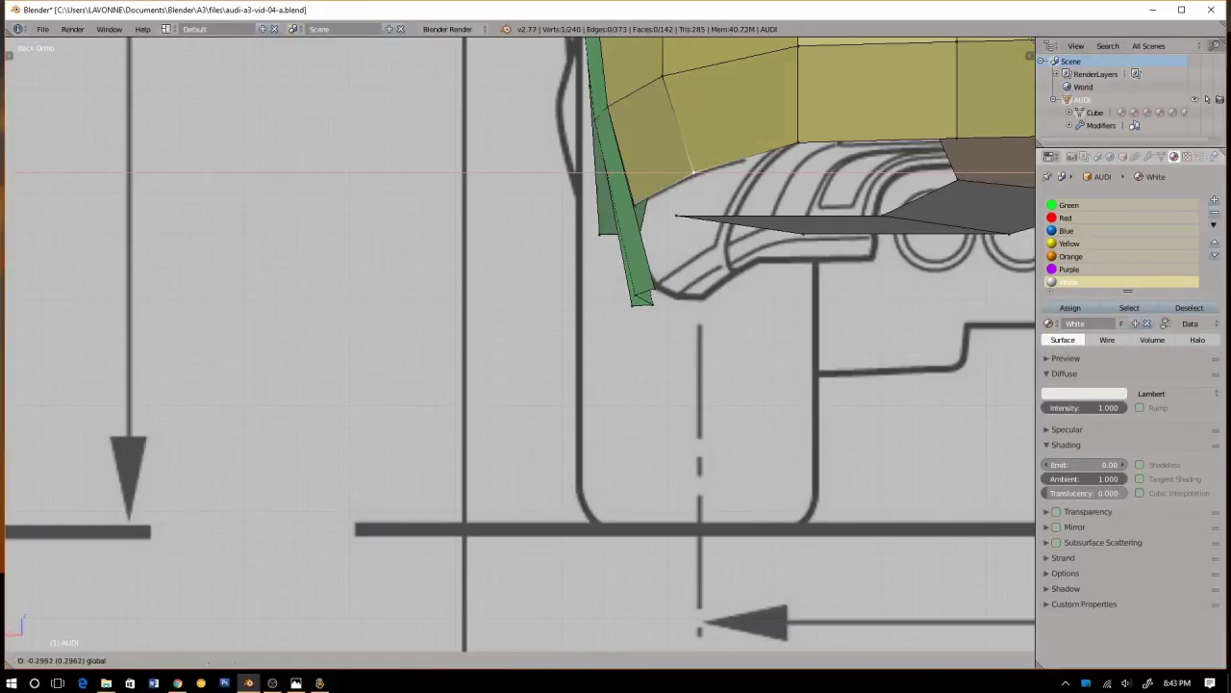
{"action": "key", "text": "Return"}
Examine the reshaped rear bumper and the whole body from the side, front and right in solid shading
{"action": "key", "text": "z"}
{"action": "scroll", "coordinate": [519, 345], "scroll_direction": "down", "scroll_amount": 5}
{"action": "key", "text": "z"}
{"action": "mouse_move", "coordinate": [520, 344]}
{"action": "middle_mouse_down"}
{"action": "mouse_move", "coordinate": [616, 373]}
{"action": "mouse_move", "coordinate": [639, 362]}
{"action": "middle_mouse_up"}
{"action": "scroll", "coordinate": [616, 373], "scroll_direction": "down", "scroll_amount": 8}
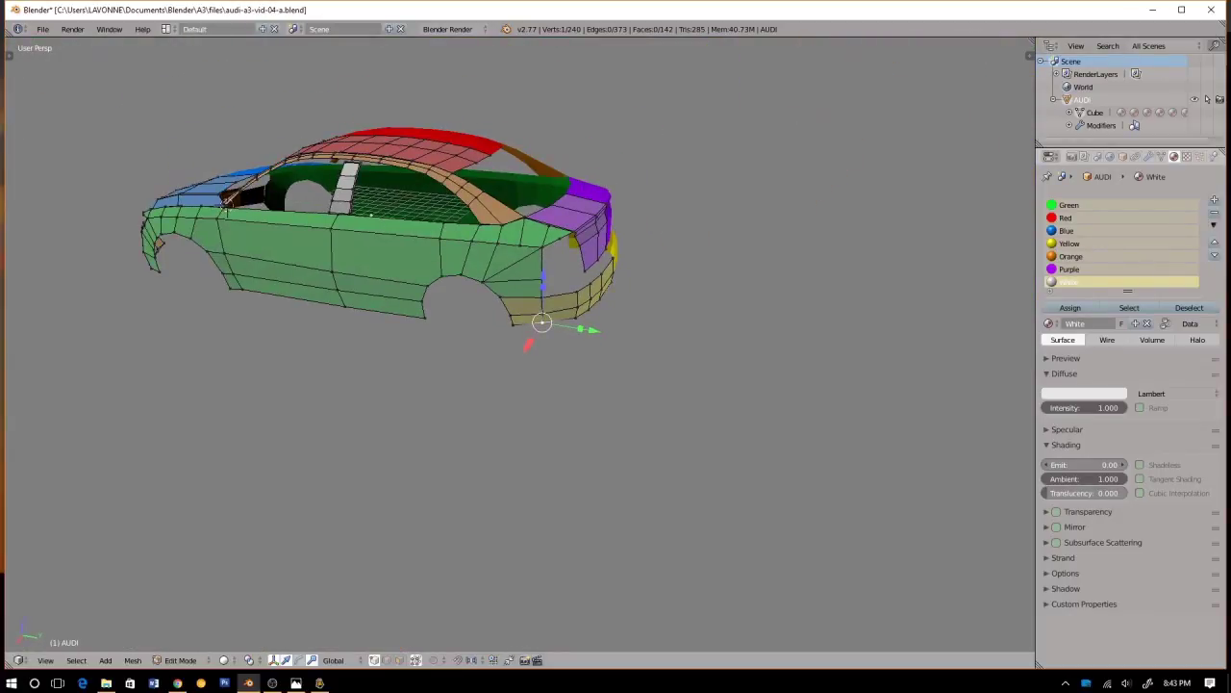
{"action": "scroll", "coordinate": [519, 346], "scroll_direction": "up", "scroll_amount": 3}
{"action": "key", "text": "KP_1"}
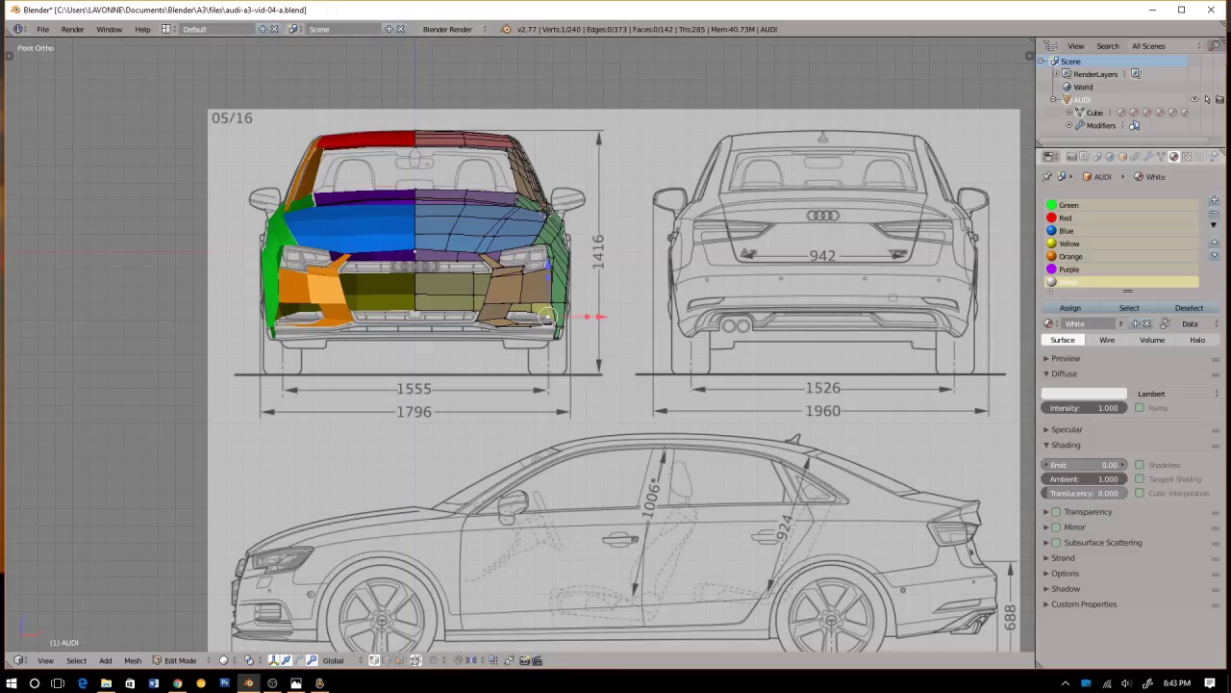
{"action": "key", "text": "KP_3"}
Raise the vertex on the quarter panel's rear edge below the tail light slightly in the right wireframe view
{"action": "key", "text": "z"}
{"action": "scroll", "coordinate": [519, 344], "scroll_direction": "up", "scroll_amount": 4}
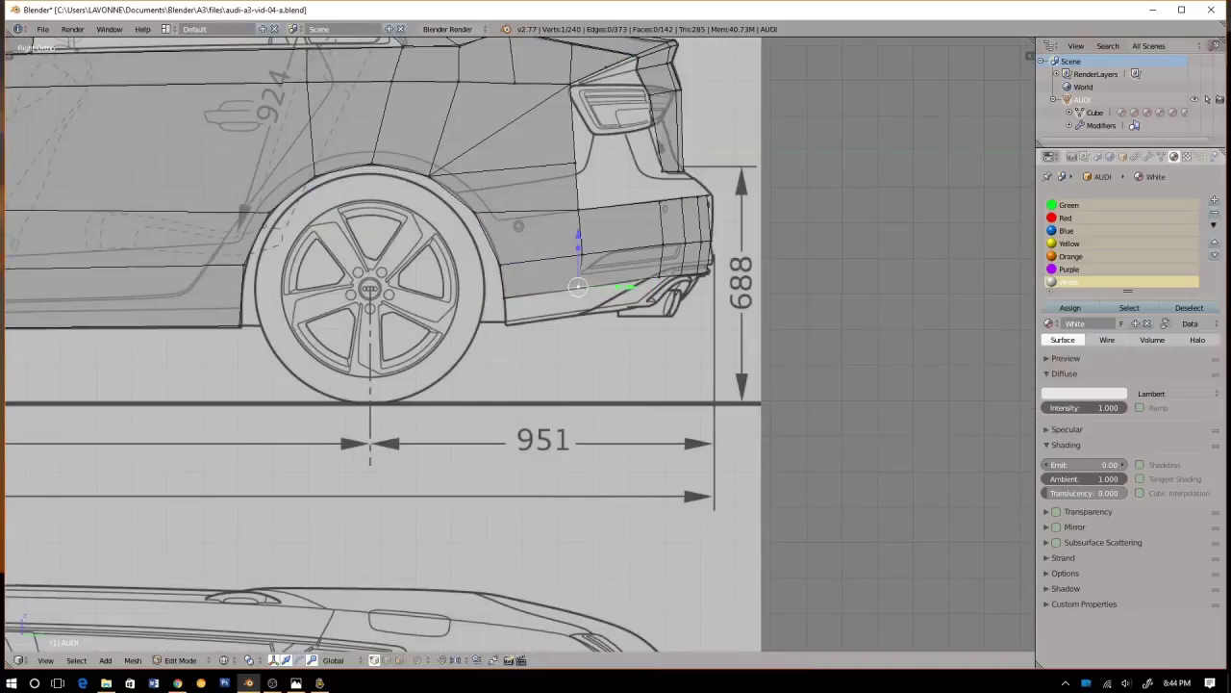
{"action": "middle_click_drag", "start_coordinate": [520, 308], "coordinate": [508, 399], "text": "shift"}
{"action": "right_click", "coordinate": [563, 254]}
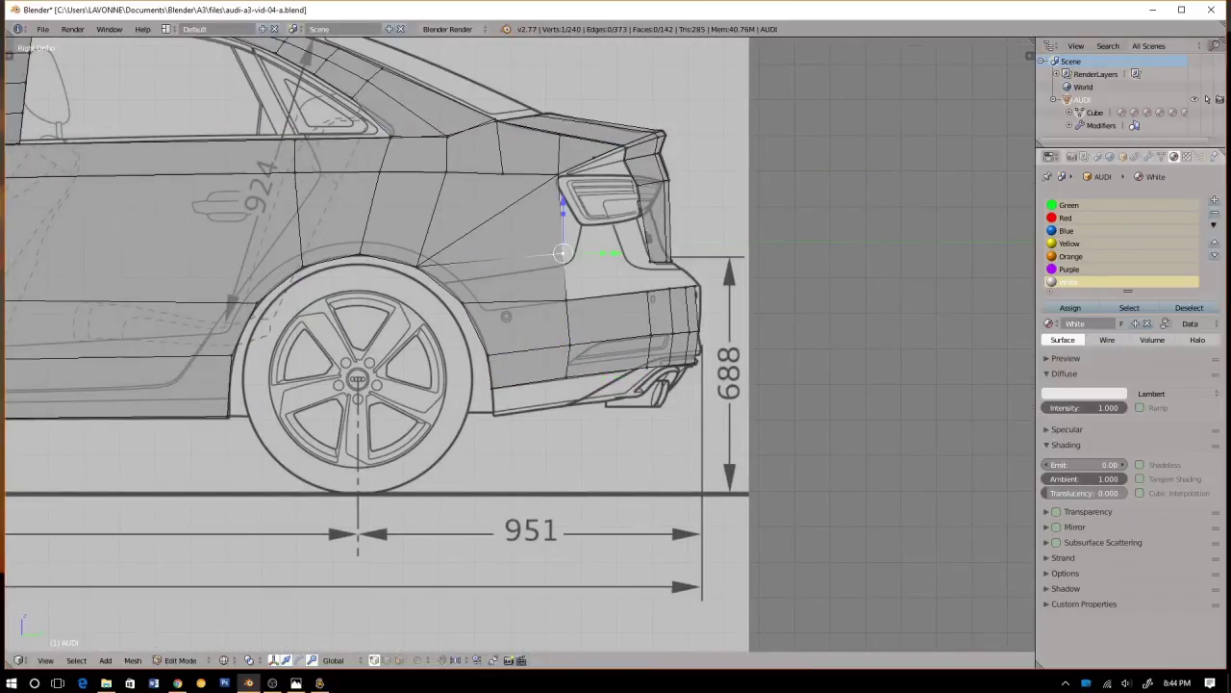
{"action": "left_click_drag", "start_coordinate": [563, 200], "coordinate": [563, 194]}
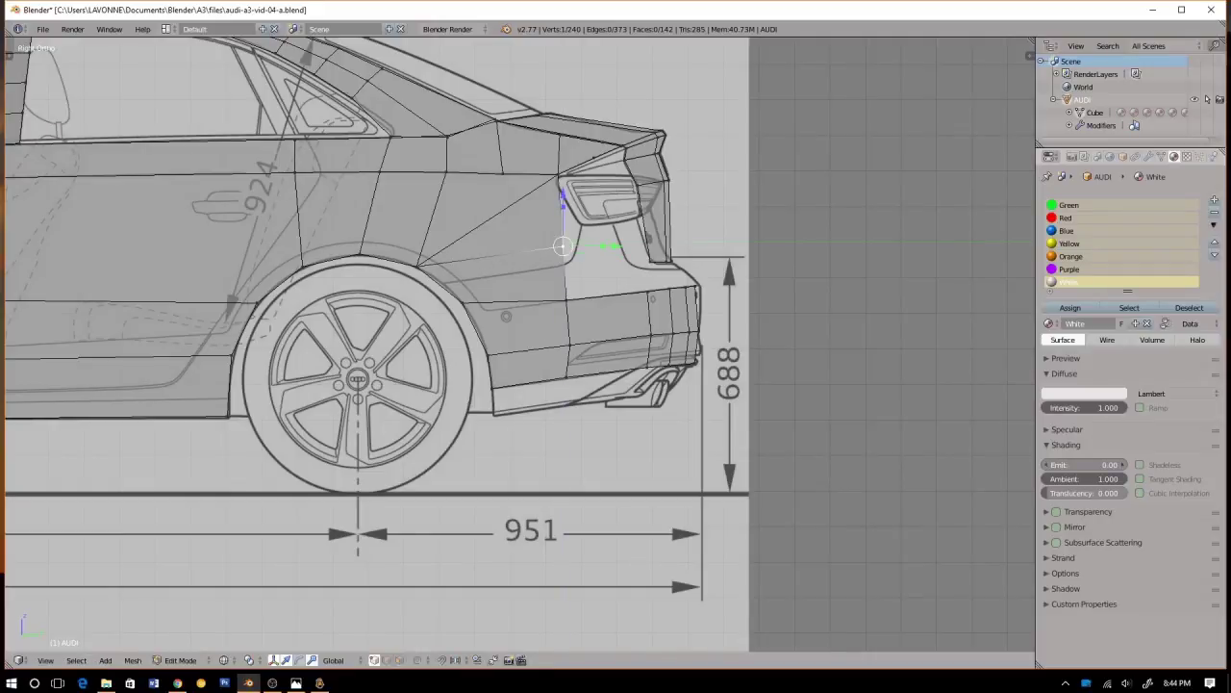
{"action": "middle_click_drag", "start_coordinate": [578, 250], "coordinate": [514, 251], "text": "shift"}
{"action": "scroll", "coordinate": [500, 289], "scroll_direction": "up", "scroll_amount": 3}
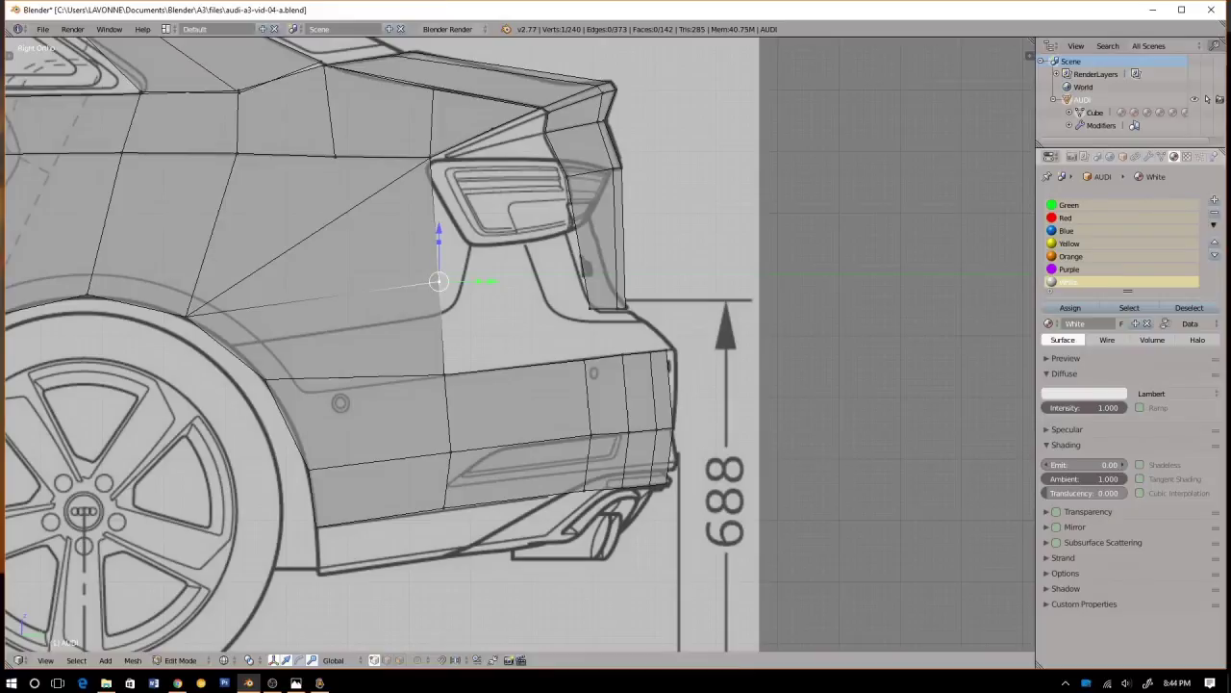
Move the quarter panel's rear edge vertex to the tail light's lower front corner in the right view and shift it inwards along X in the back view
{"action": "key", "text": "g"}
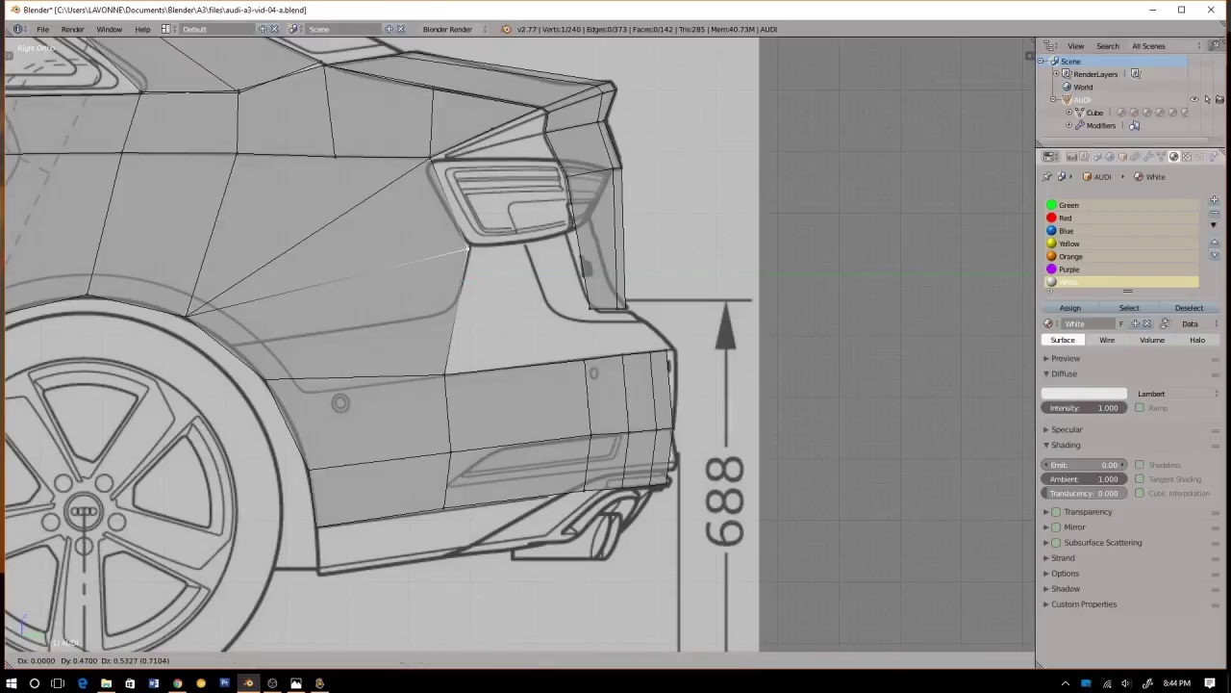
{"action": "left_click", "coordinate": [467, 248]}
{"action": "key", "text": "KP_1"}
{"action": "key", "text": "ctrl+KP_1"}
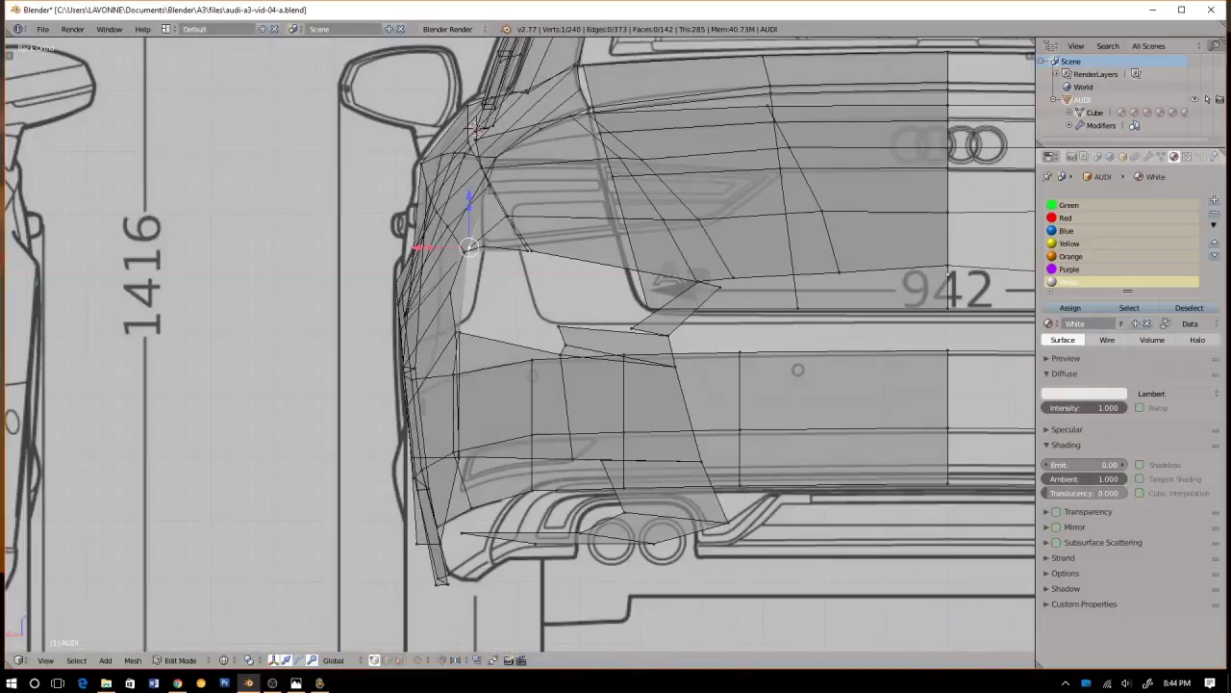
{"action": "key", "text": "z"}
{"action": "key", "text": "z"}
{"action": "scroll", "coordinate": [509, 221], "scroll_direction": "up", "scroll_amount": 4}
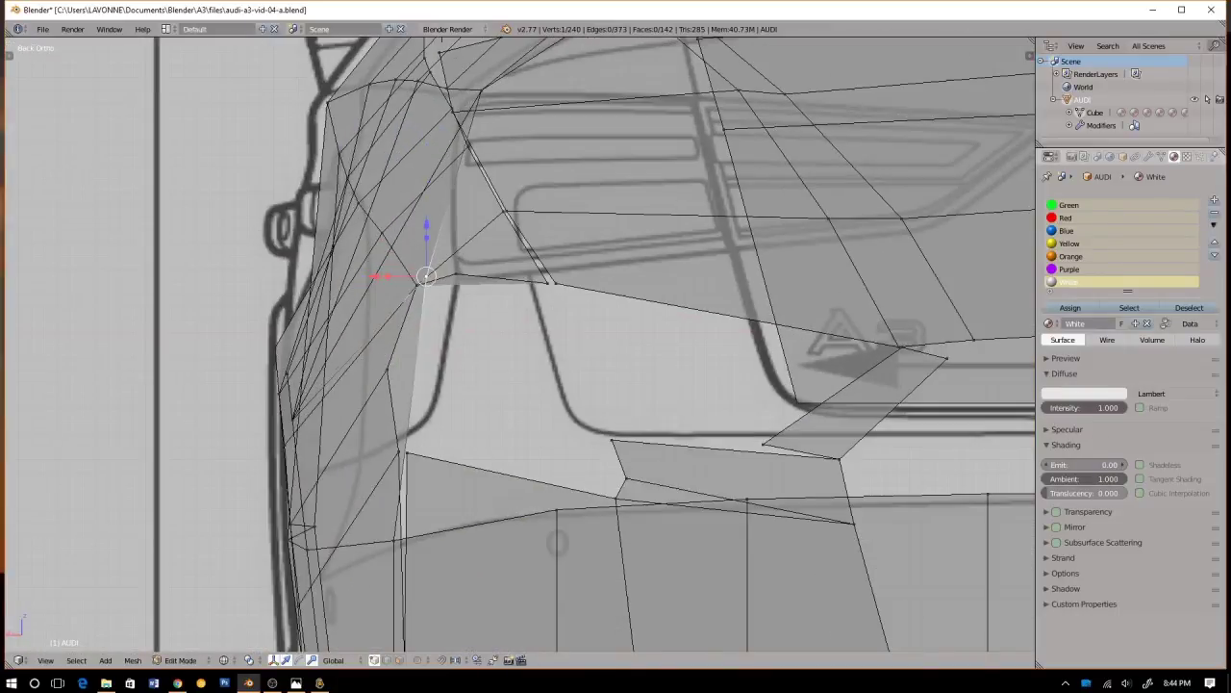
{"action": "left_click_drag", "start_coordinate": [377, 276], "coordinate": [408, 276]}
{"action": "key", "text": "KP_3"}
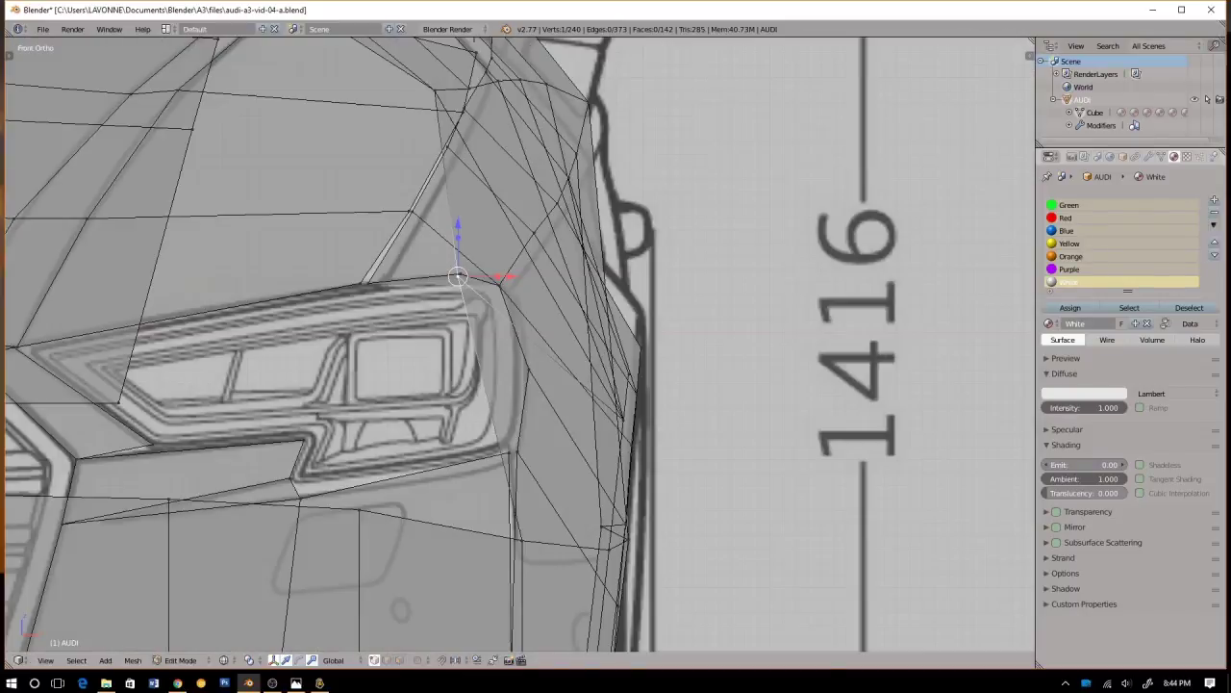
Examine the reshaped quarter panel edge around the tail light in solid shading from perspective, front and right
{"action": "key", "text": "z"}
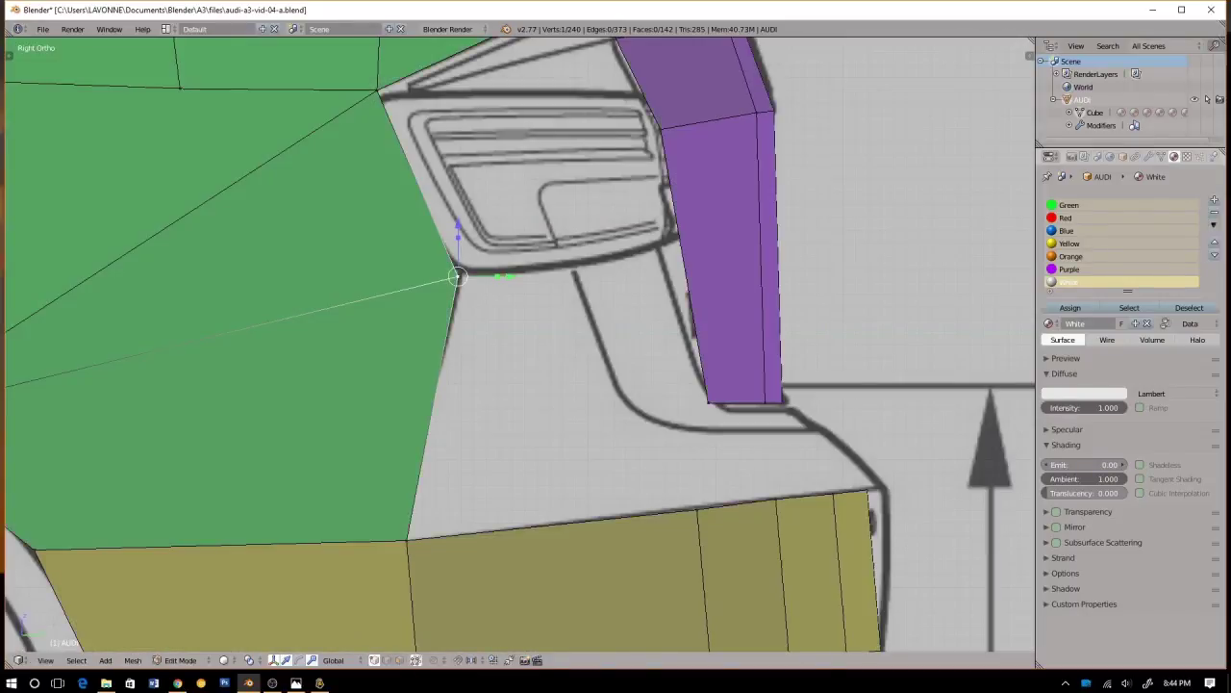
{"action": "scroll", "coordinate": [520, 345], "scroll_direction": "down", "scroll_amount": 5}
{"action": "middle_click_drag", "start_coordinate": [520, 345], "coordinate": [457, 312]}
{"action": "scroll", "coordinate": [558, 322], "scroll_direction": "down", "scroll_amount": 4}
{"action": "scroll", "coordinate": [471, 385], "scroll_direction": "up", "scroll_amount": 4}
{"action": "scroll", "coordinate": [472, 346], "scroll_direction": "down", "scroll_amount": 6}
{"action": "scroll", "coordinate": [457, 312], "scroll_direction": "up", "scroll_amount": 3}
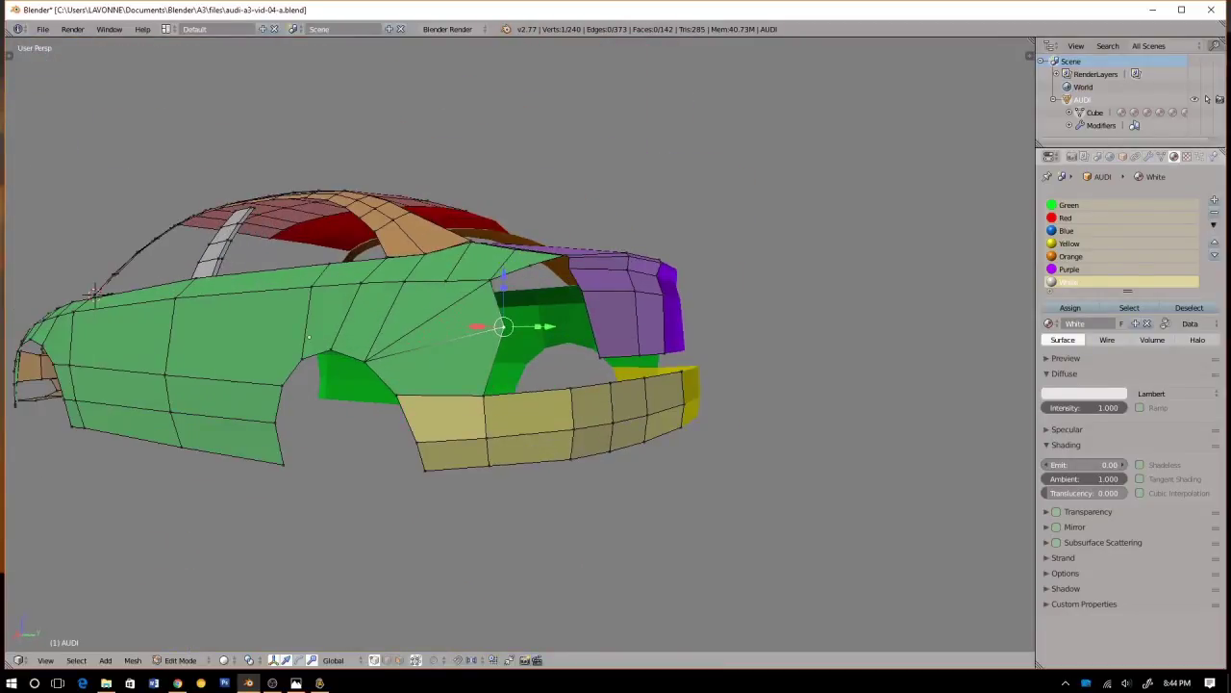
{"action": "middle_click_drag", "start_coordinate": [93, 291], "coordinate": [249, 303]}
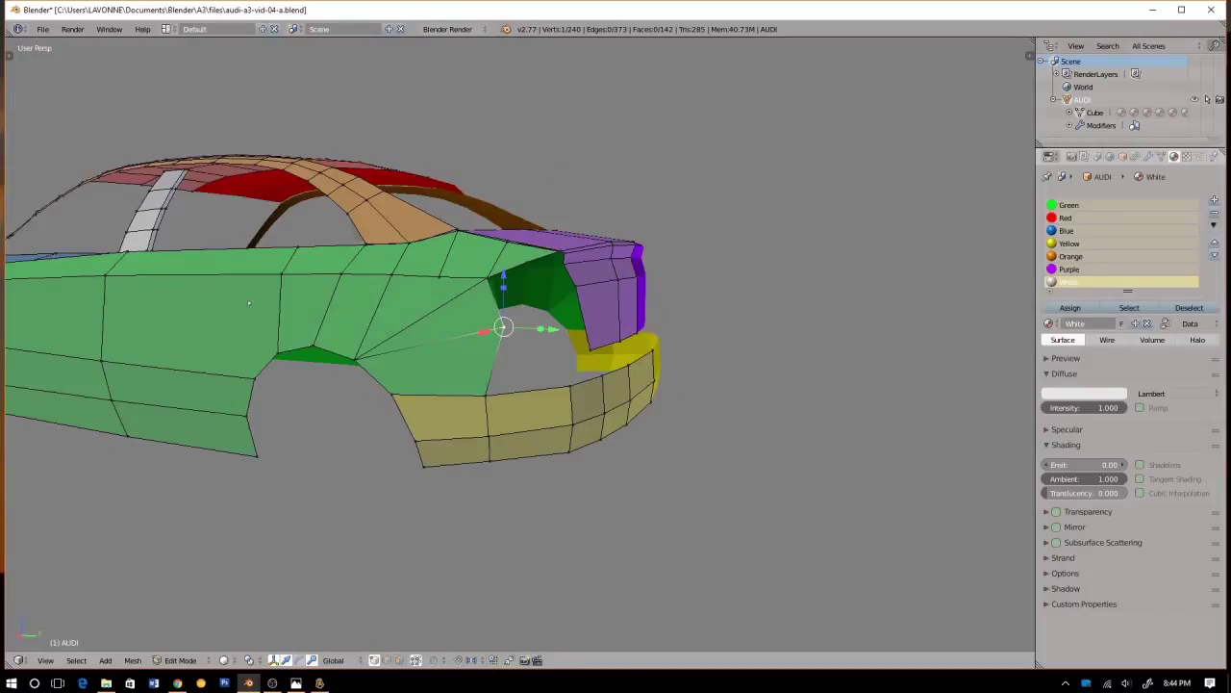
{"action": "key", "text": "KP_1"}
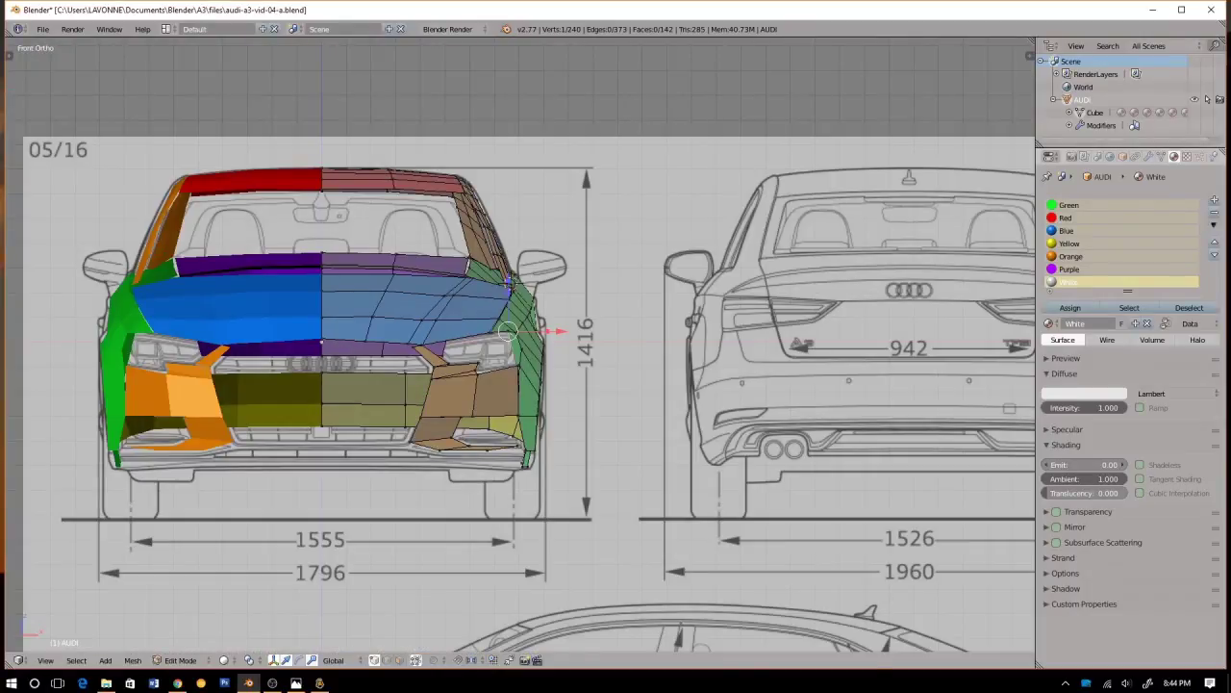
{"action": "key", "text": "KP_3"}
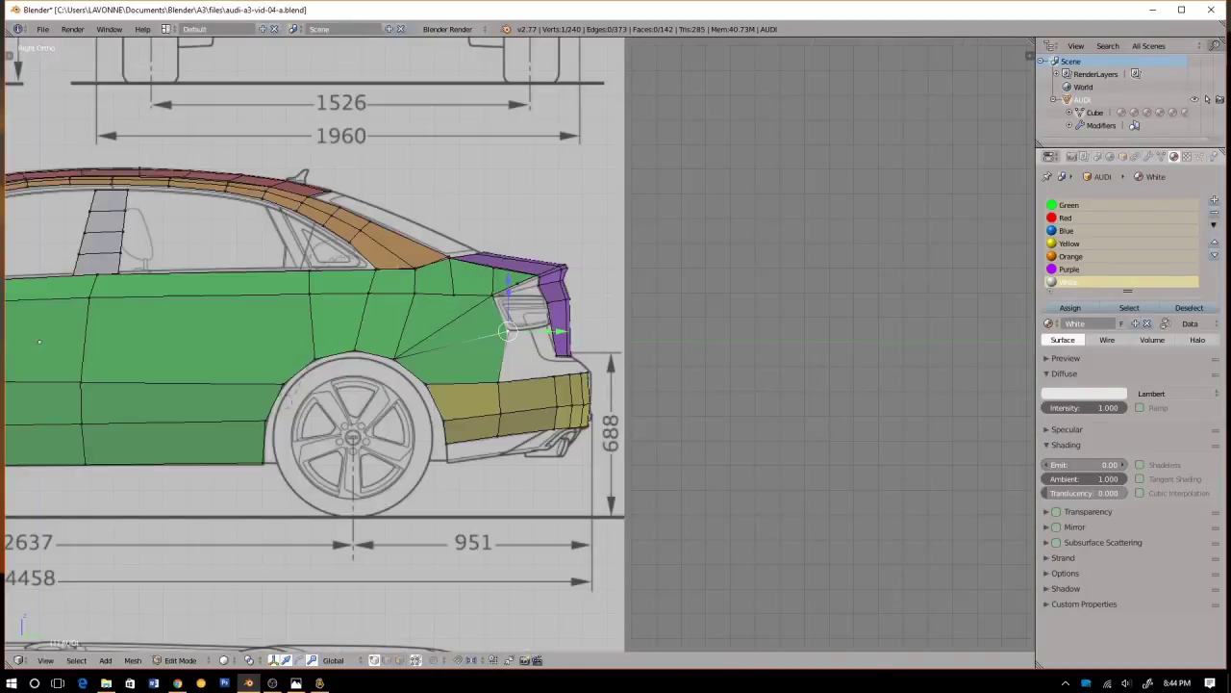
{"action": "scroll", "coordinate": [519, 345], "scroll_direction": "up", "scroll_amount": 4}
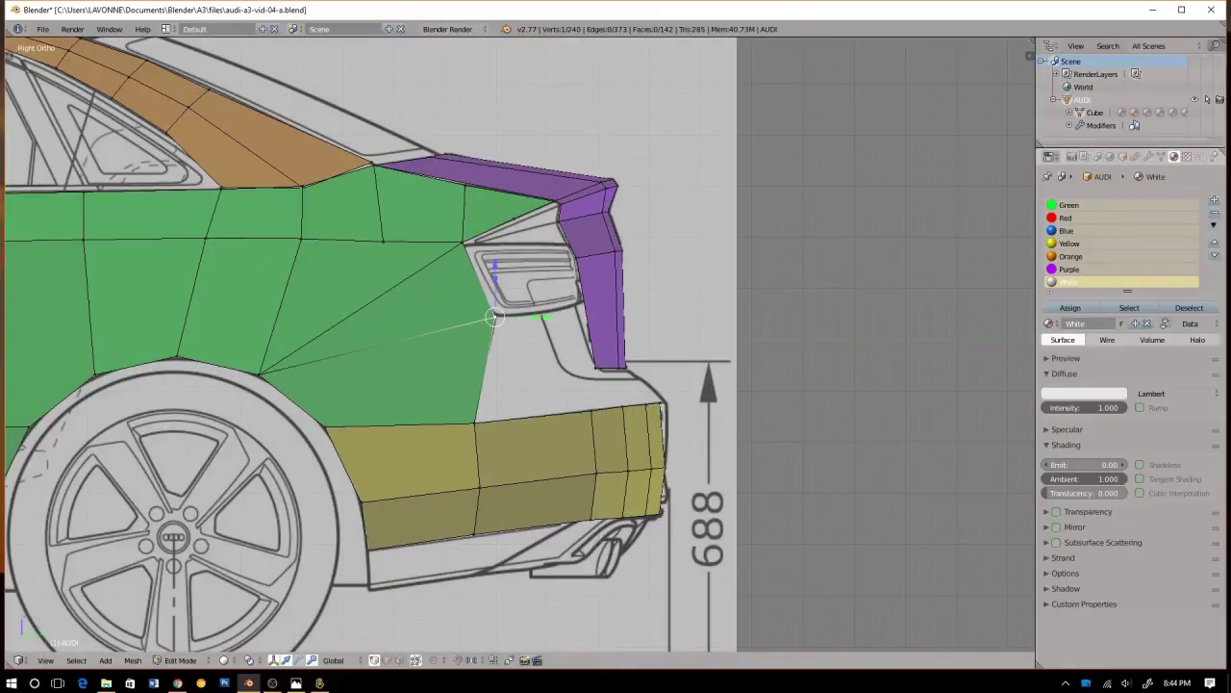
{"action": "key", "text": "k"}
{"action": "left_click", "coordinate": [383, 242]}
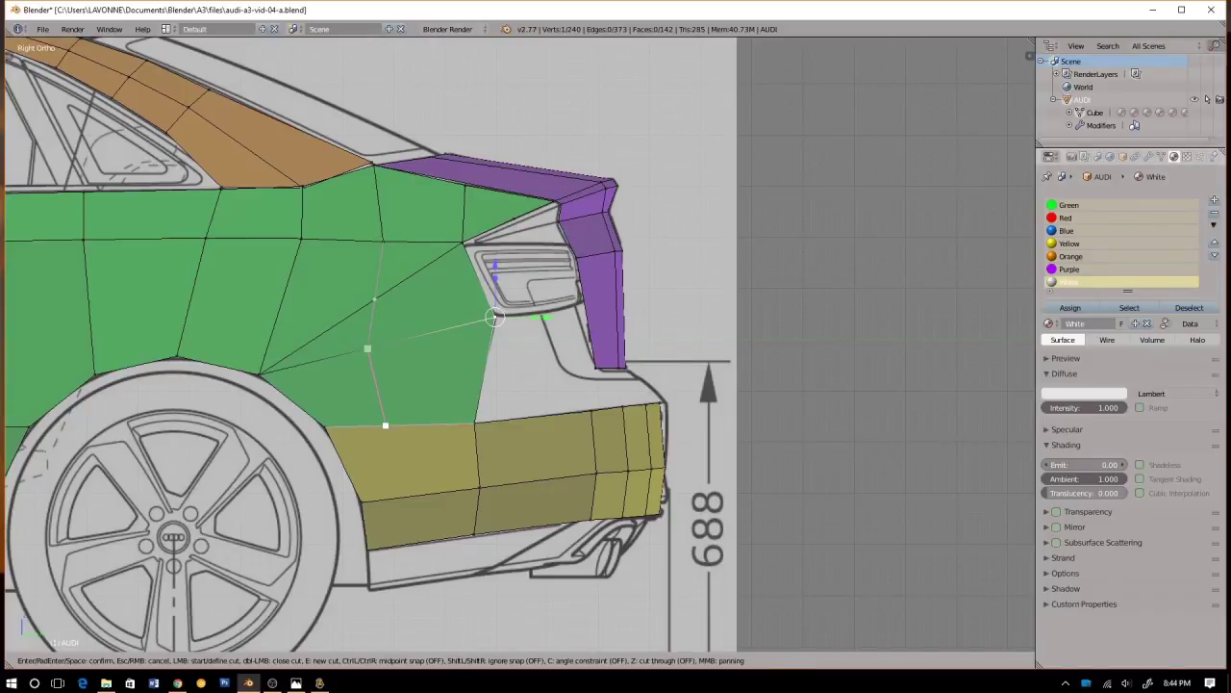
{"action": "key", "text": "Escape"}
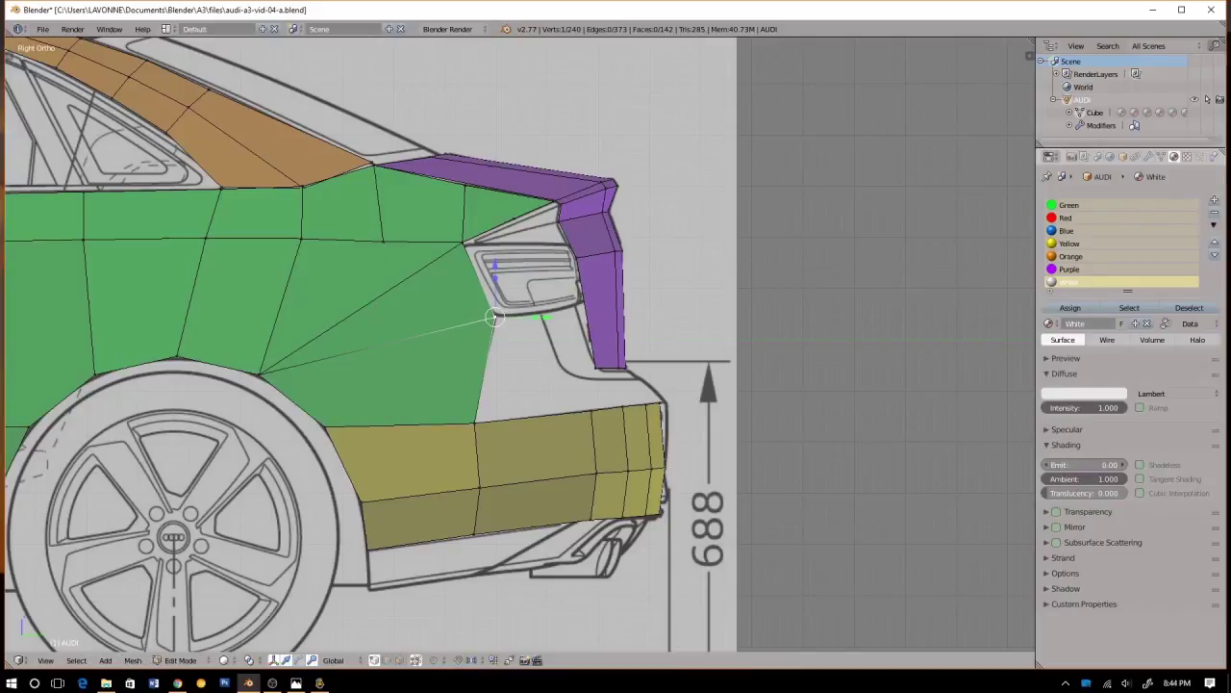
{"action": "key", "text": "k"}
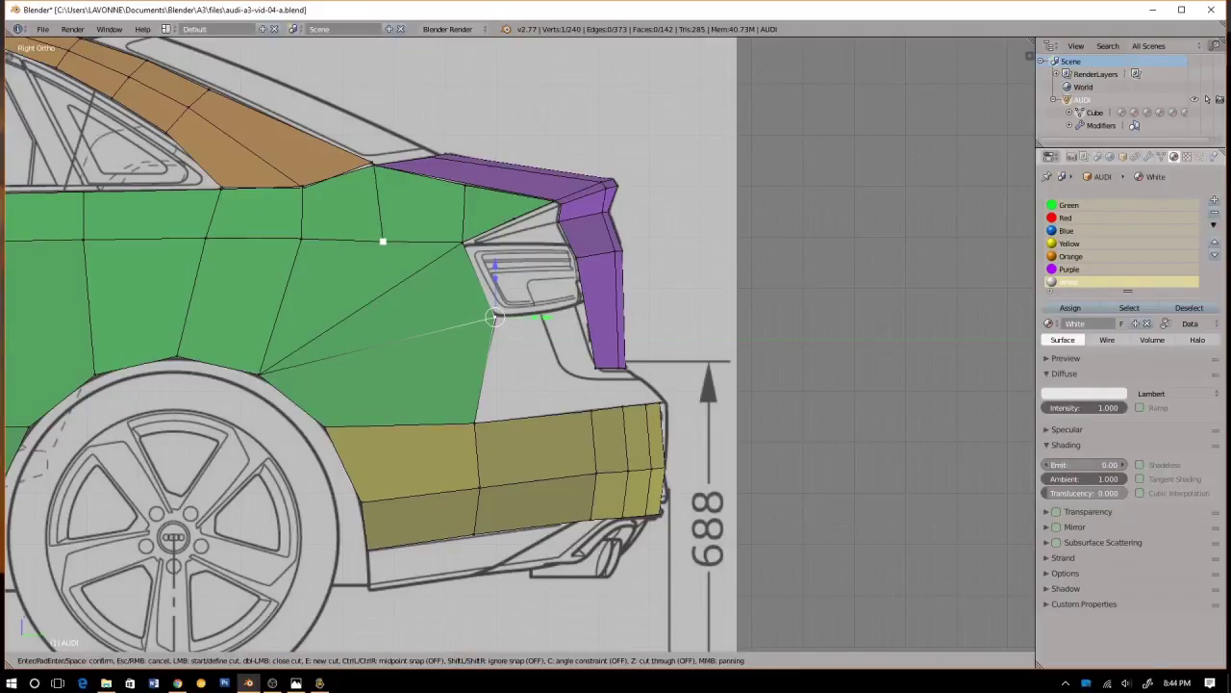
{"action": "key", "text": "Escape"}
Fine-tune the quarter panel vertex at the tail light's lower corner slightly along X against the top and back blueprints
{"action": "key", "text": "KP_7"}
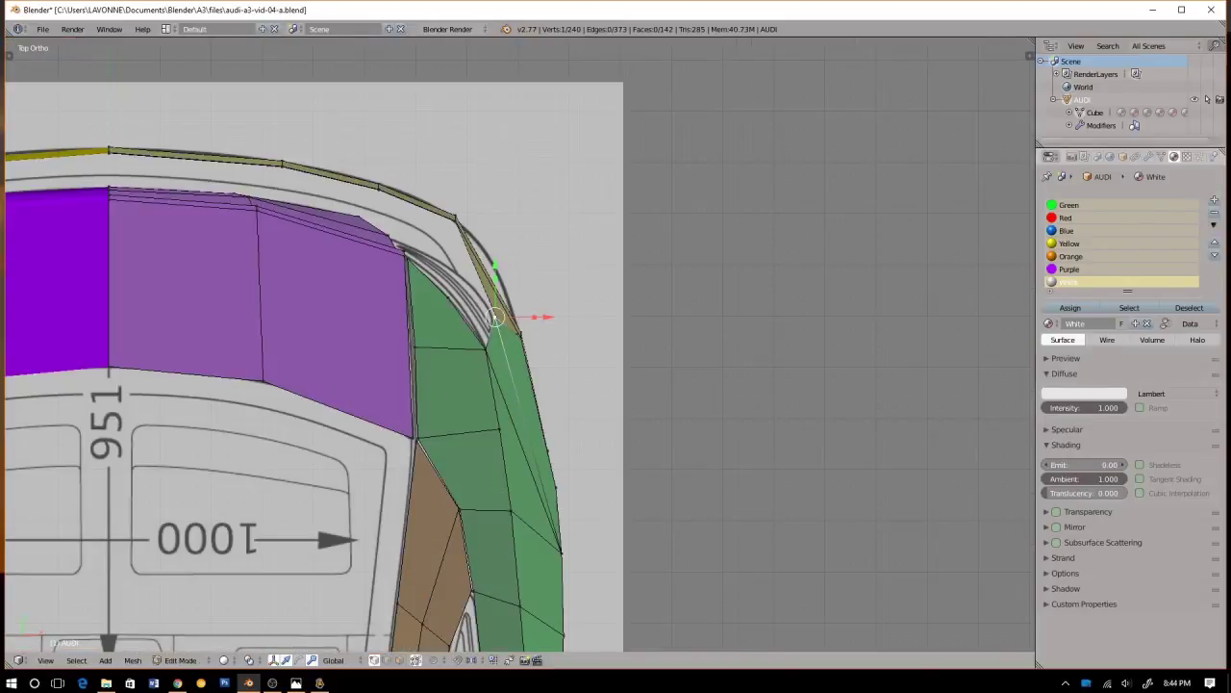
{"action": "key", "text": "z"}
{"action": "scroll", "coordinate": [521, 344], "scroll_direction": "up", "scroll_amount": 3}
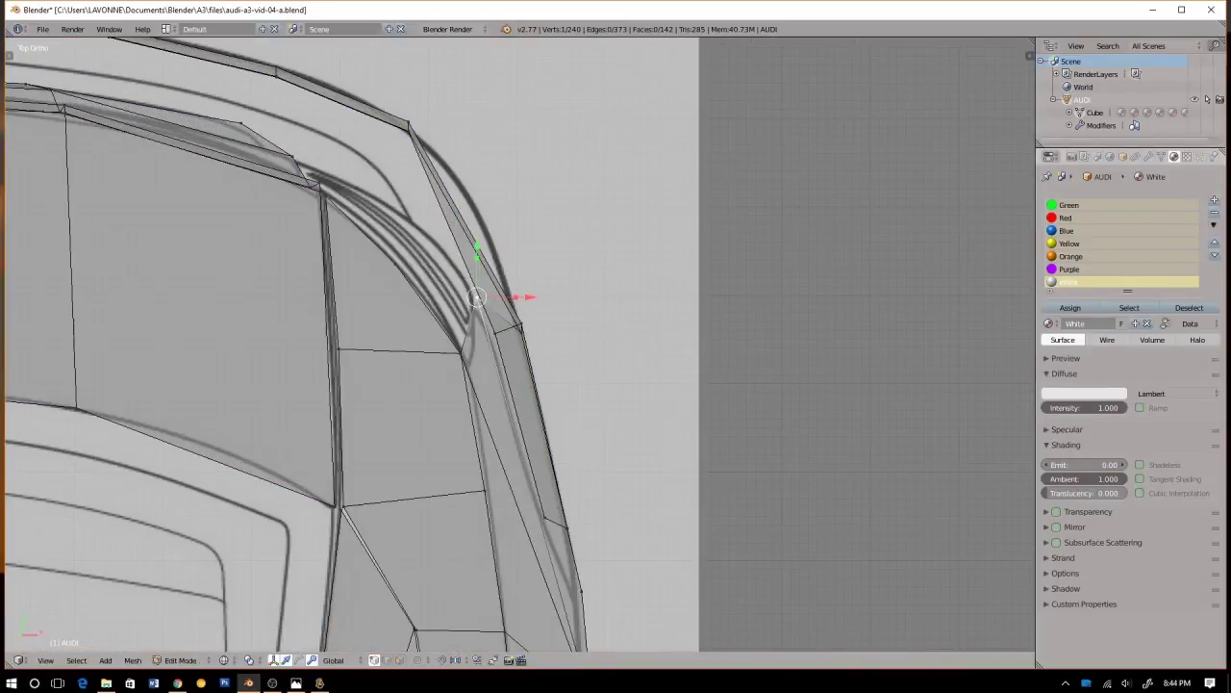
{"action": "scroll", "coordinate": [520, 346], "scroll_direction": "up", "scroll_amount": 4}
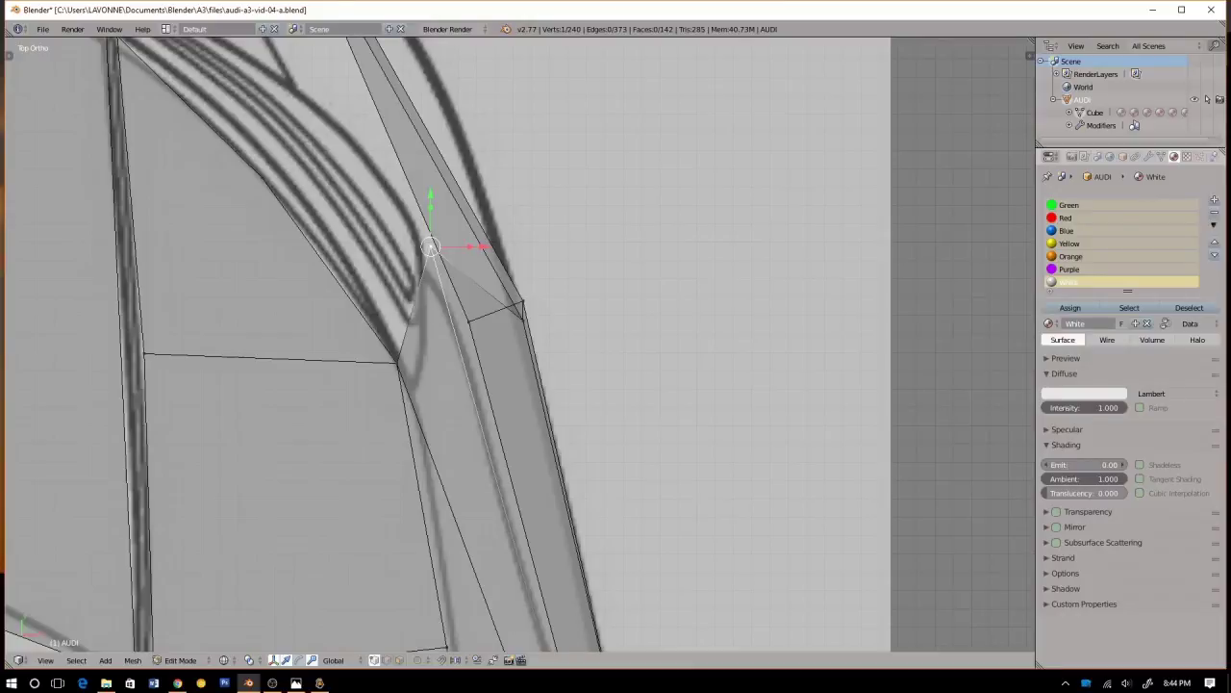
{"action": "left_click_drag", "start_coordinate": [483, 247], "coordinate": [476, 247]}
{"action": "key", "text": "KP_3"}
{"action": "key", "text": "ctrl+KP_1"}
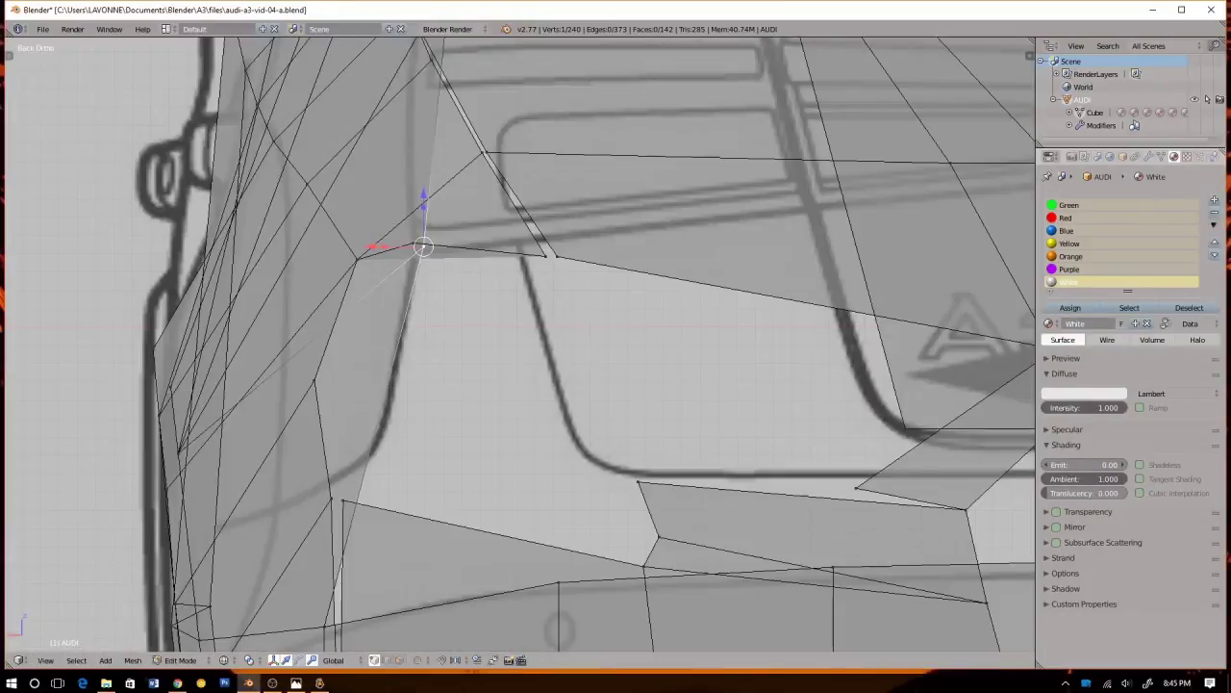
{"action": "key", "text": "z"}
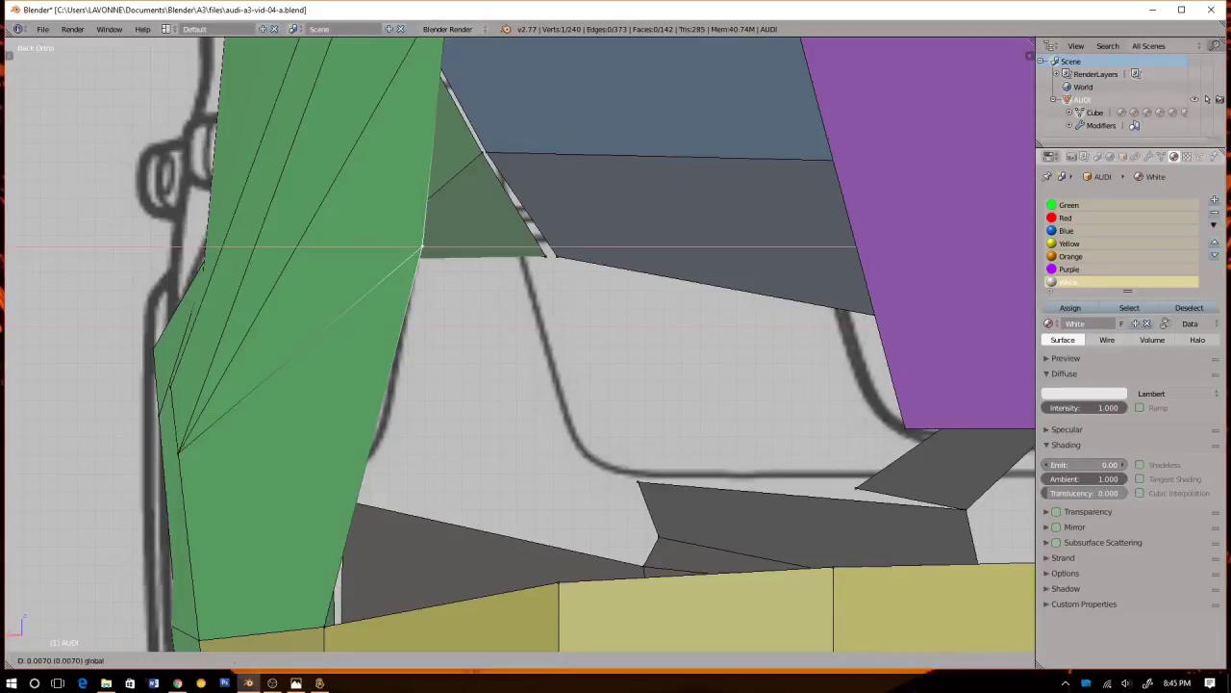
Examine the whole rear end in object mode from behind and in perspective, and compare its wireframe with the side blueprint
{"action": "scroll", "coordinate": [423, 248], "scroll_direction": "down", "scroll_amount": 8}
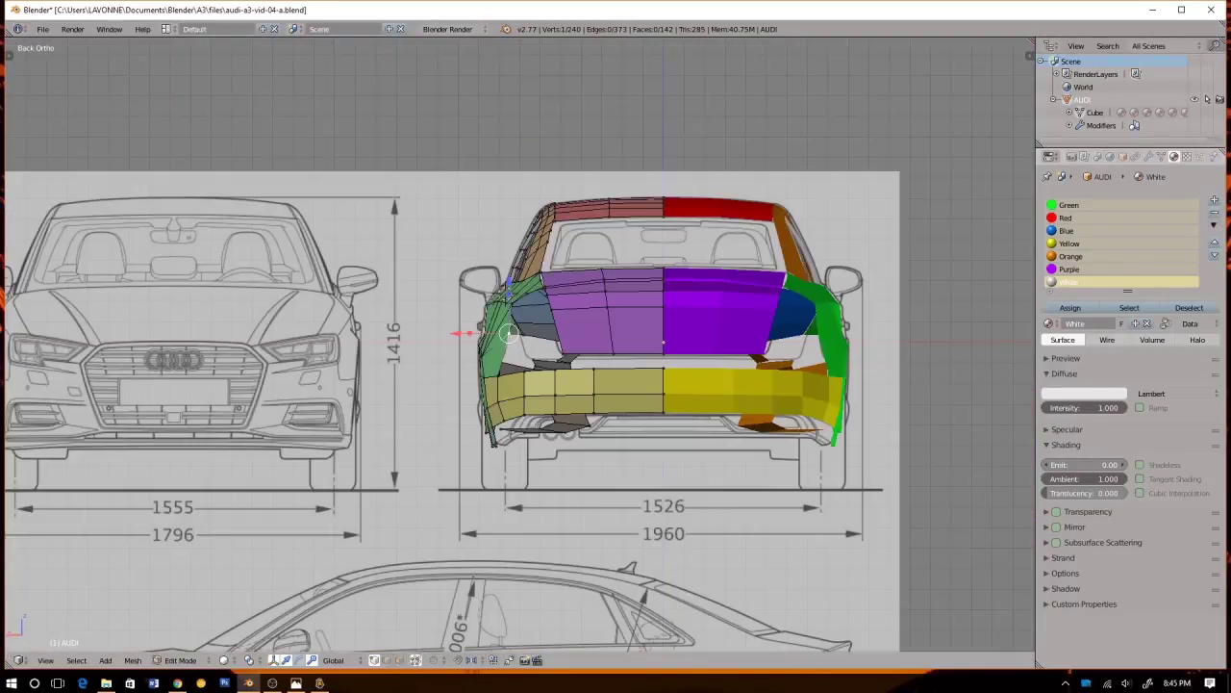
{"action": "mouse_move", "coordinate": [423, 289]}
{"action": "middle_mouse_down"}
{"action": "mouse_move", "coordinate": [553, 337]}
{"action": "mouse_move", "coordinate": [616, 293]}
{"action": "mouse_move", "coordinate": [413, 303]}
{"action": "middle_mouse_up"}
{"action": "key", "text": "Tab"}
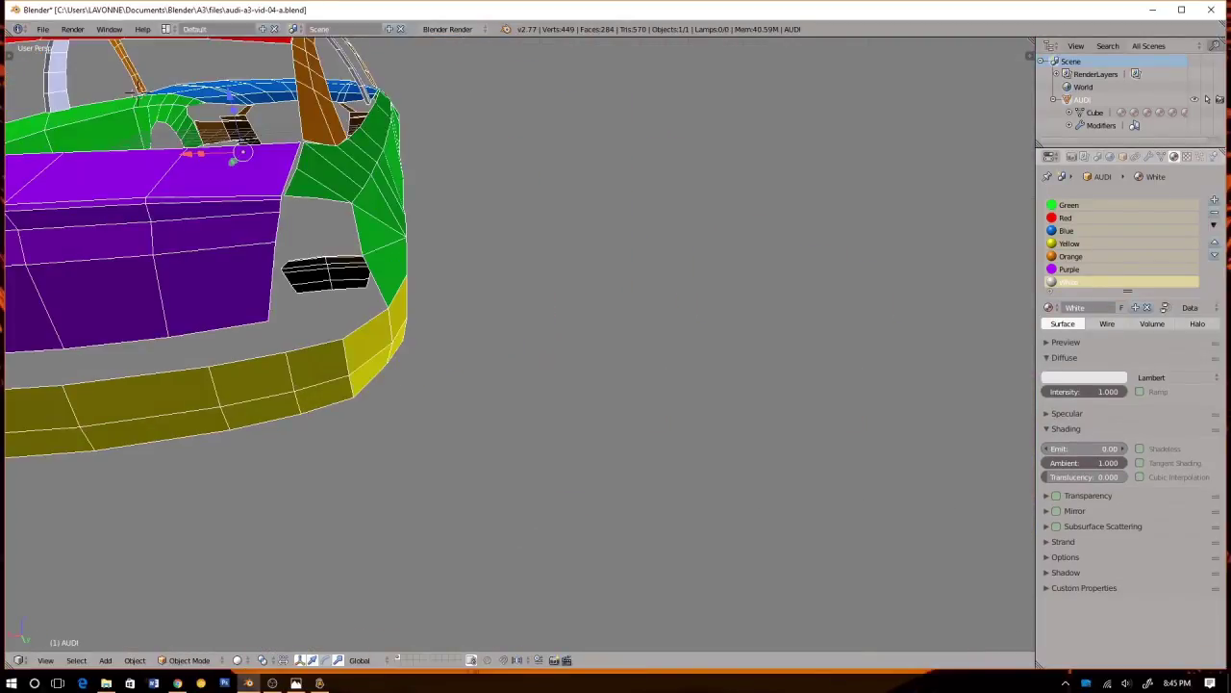
{"action": "left_click_drag", "start_coordinate": [413, 303], "coordinate": [510, 306]}
{"action": "middle_click_drag", "start_coordinate": [509, 306], "coordinate": [531, 255]}
{"action": "key", "text": "KP_3"}
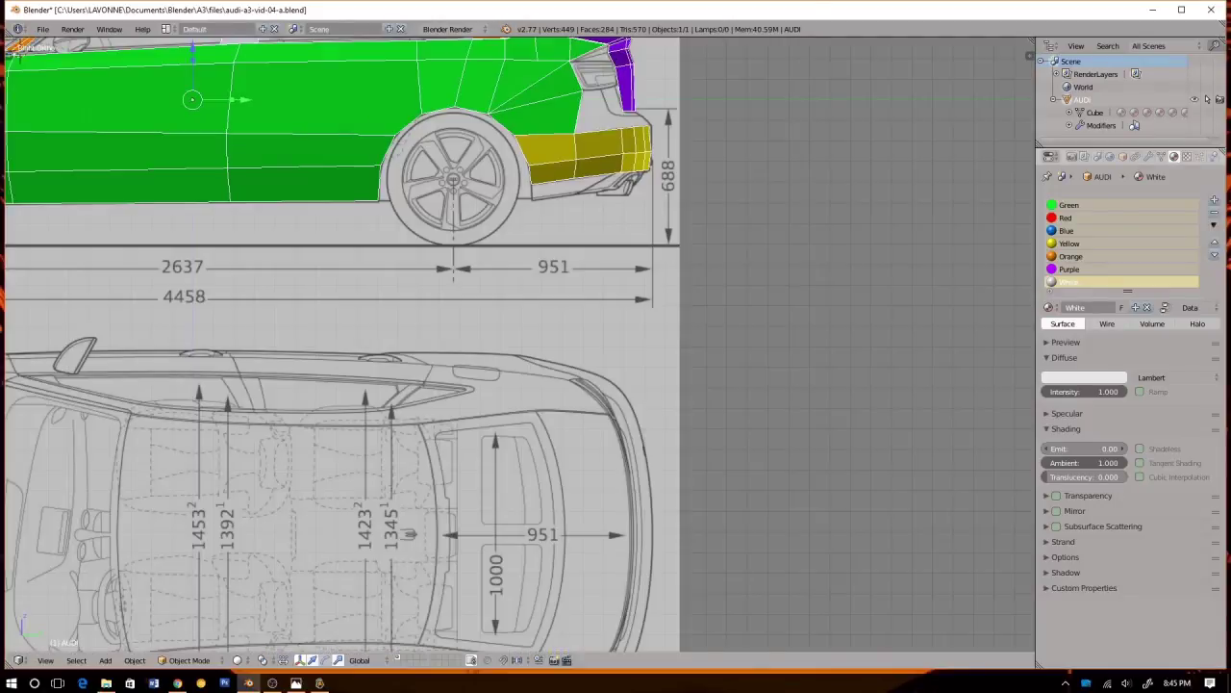
{"action": "key", "text": "z"}
{"action": "scroll", "coordinate": [599, 58], "scroll_direction": "up", "scroll_amount": 5}
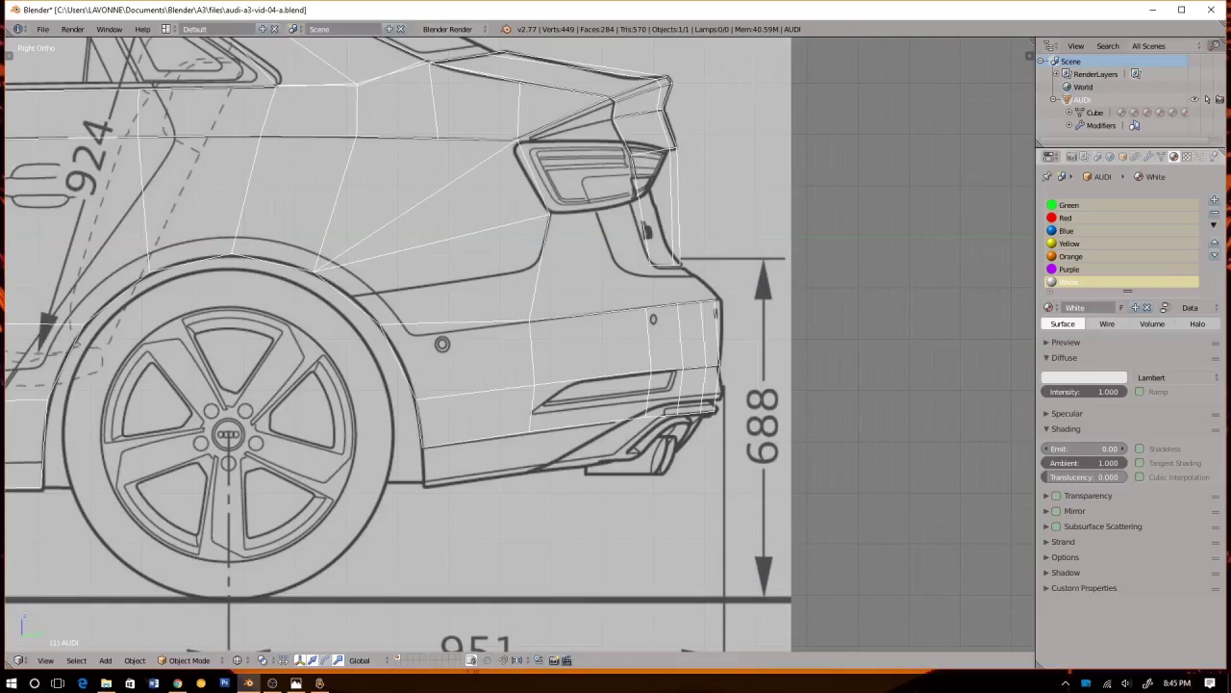
Move the shoulder-line vertex between the rear wheel and the tail light slightly rearwards in the right wireframe view of edit mode
{"action": "key", "text": "Tab"}
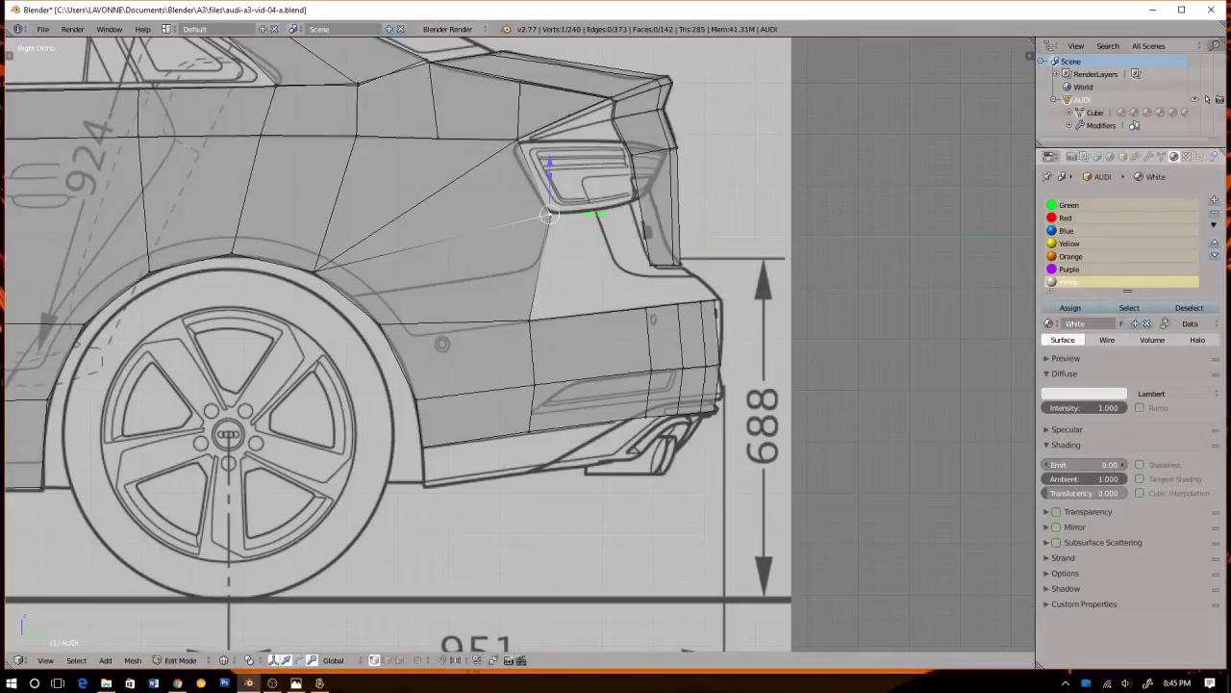
{"action": "key", "text": "k"}
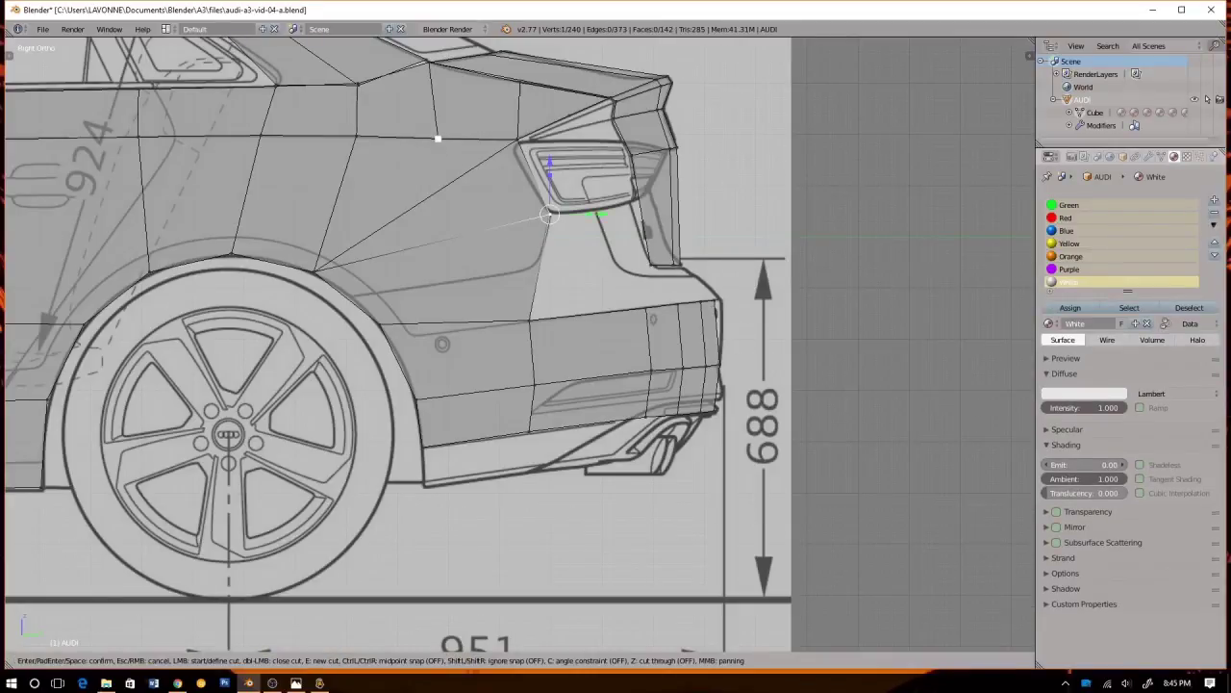
{"action": "key", "text": "Escape"}
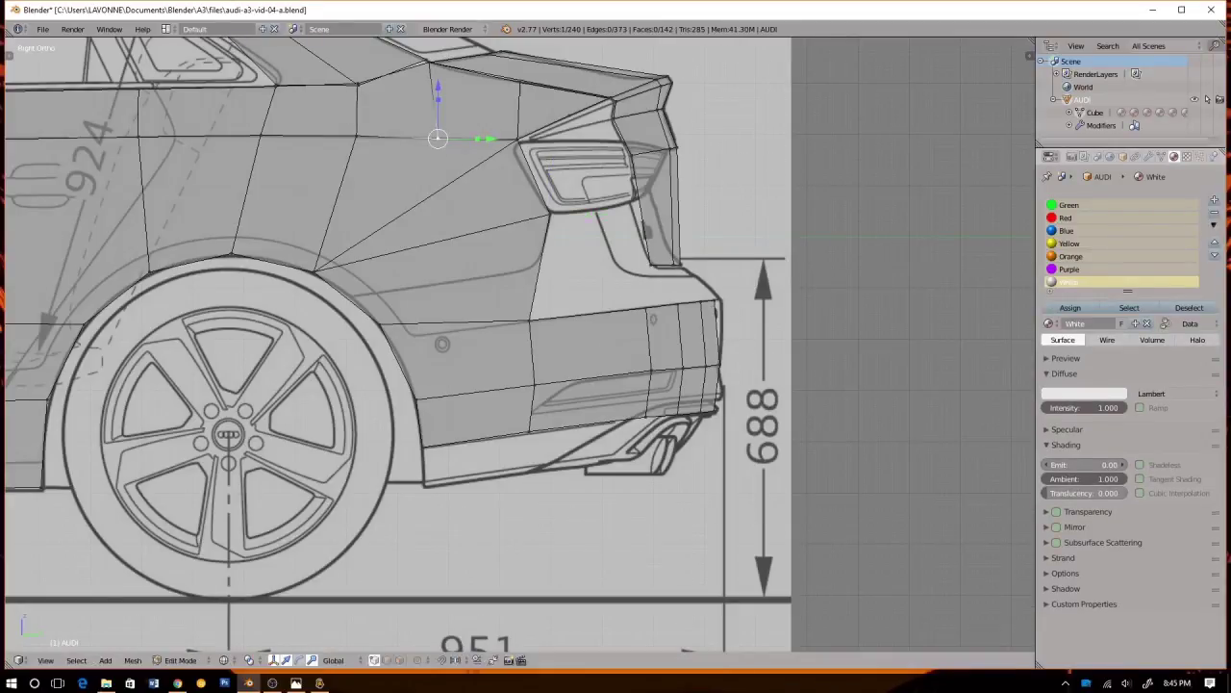
{"action": "key", "text": "g"}
{"action": "left_click", "coordinate": [444, 135]}
{"action": "key", "text": "KP_7"}
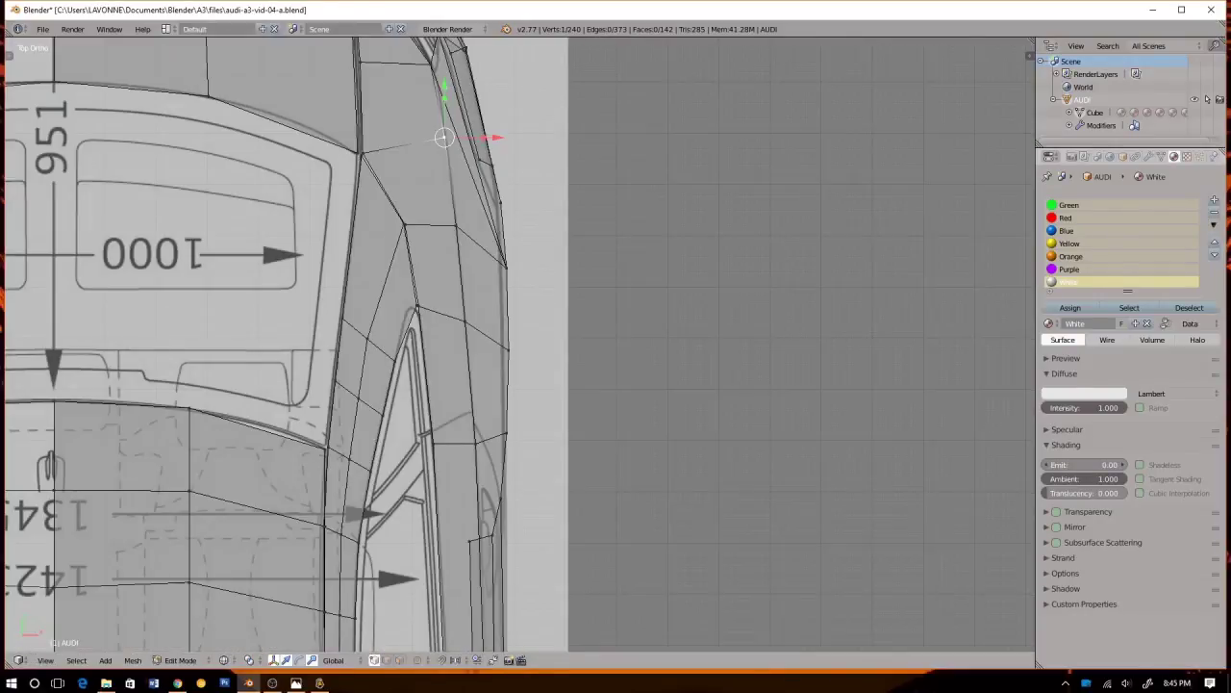
{"action": "key", "text": "KP_3"}
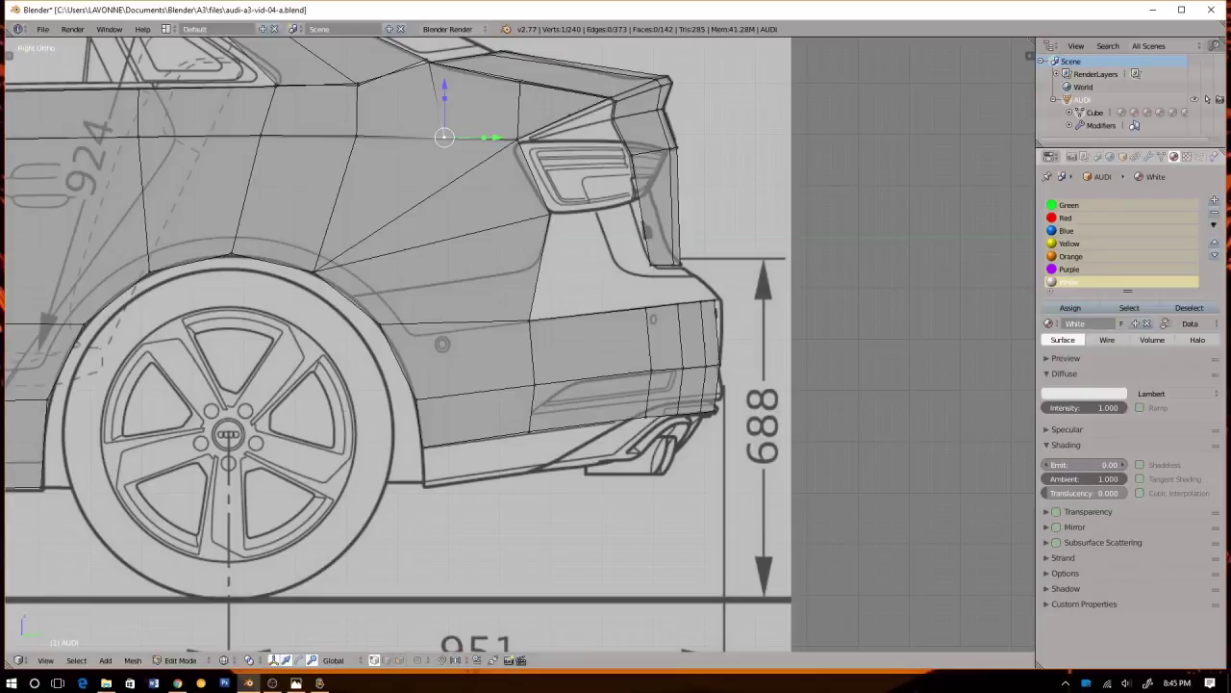
Knife-cut a new edge line from the shoulder-line vertex down through the quarter panel to the rear bumper's middle edge
{"action": "key", "text": "k"}
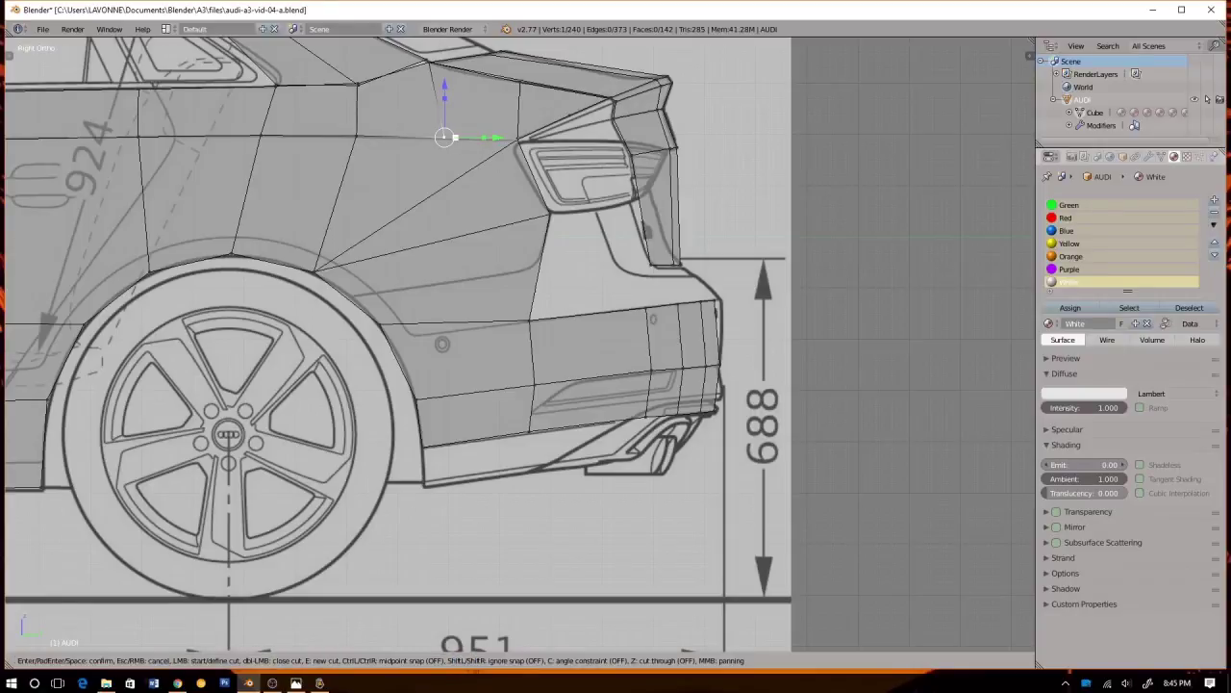
{"action": "left_click", "coordinate": [444, 137]}
{"action": "left_click", "coordinate": [451, 322]}
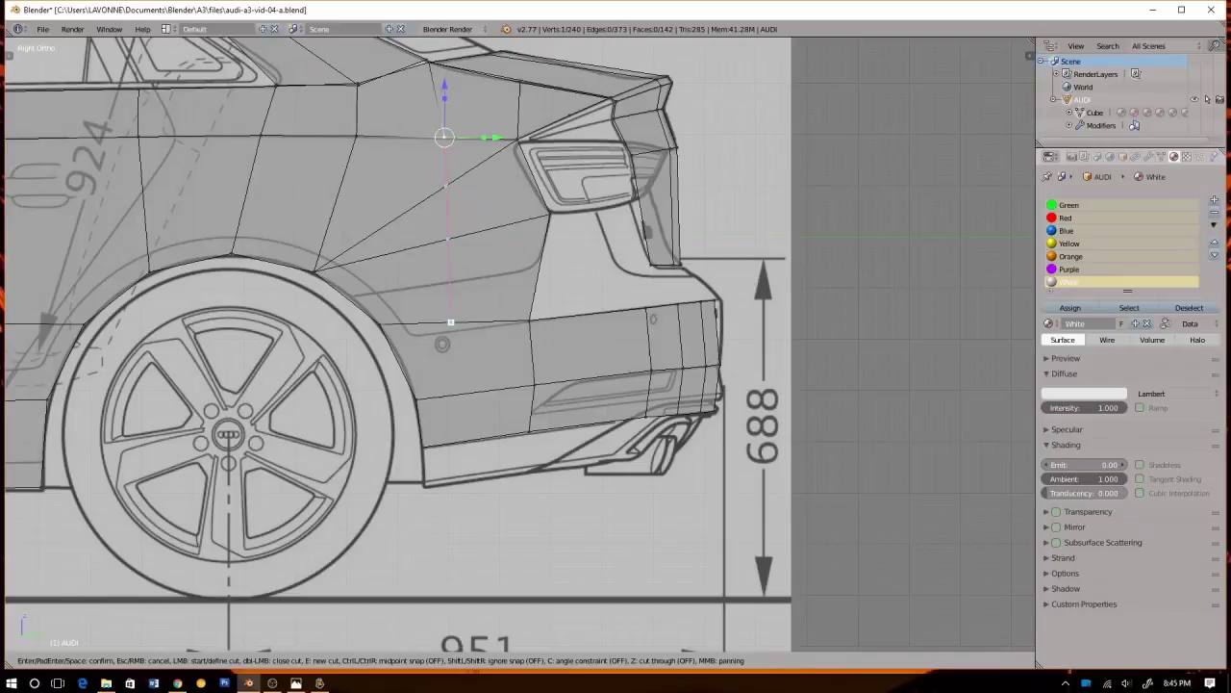
{"action": "left_click", "coordinate": [476, 393]}
{"action": "key", "text": "Return"}
Merge the knife cut's upper vertex on the quarter panel into the cut vertex directly below it, using At Last
{"action": "middle_click_drag", "start_coordinate": [428, 205], "coordinate": [428, 234], "text": "shift"}
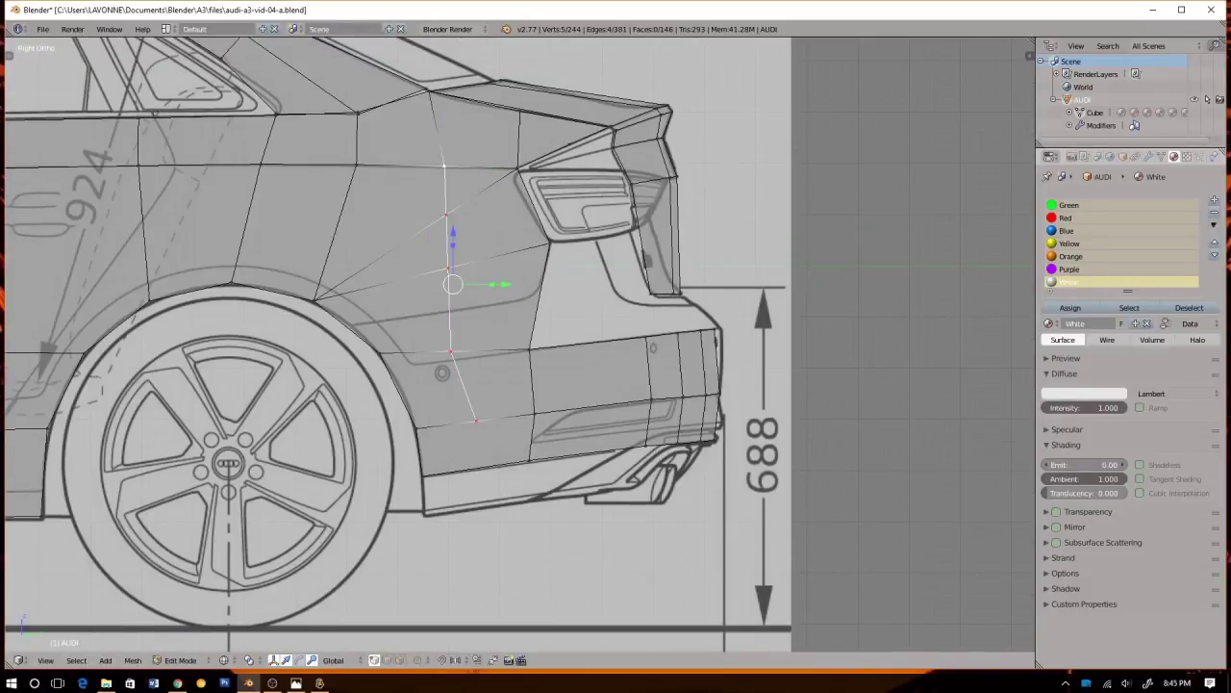
{"action": "right_click", "coordinate": [446, 215]}
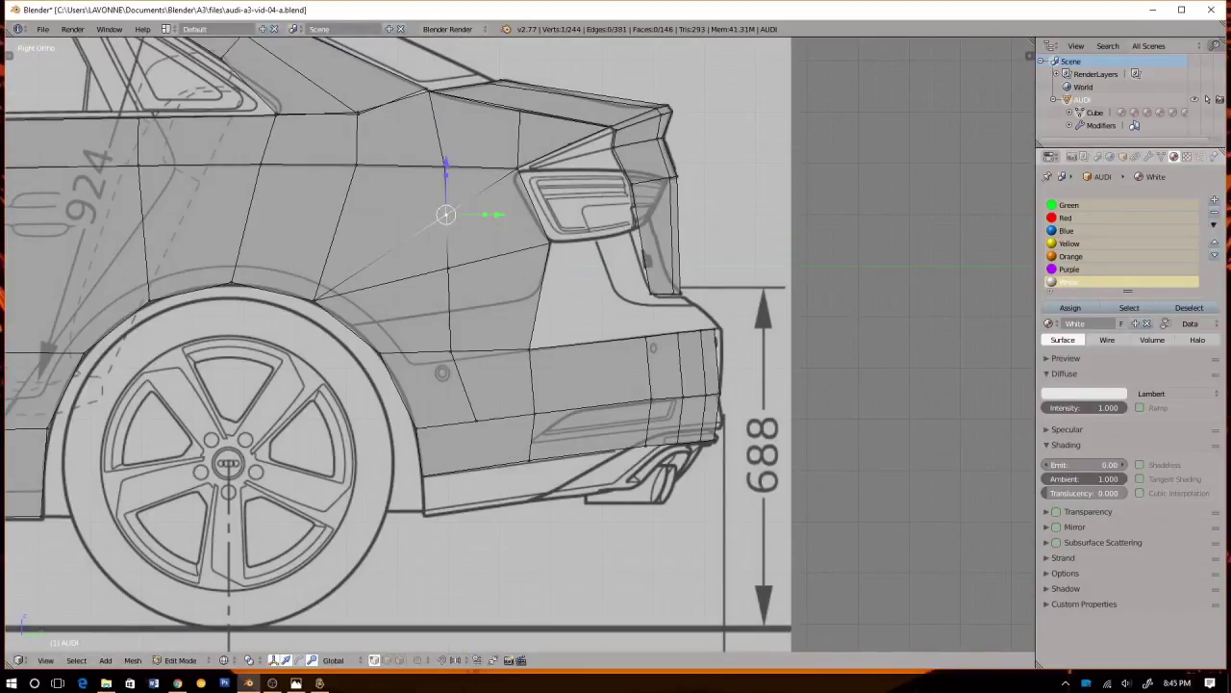
{"action": "key", "text": "ctrl+Tab"}
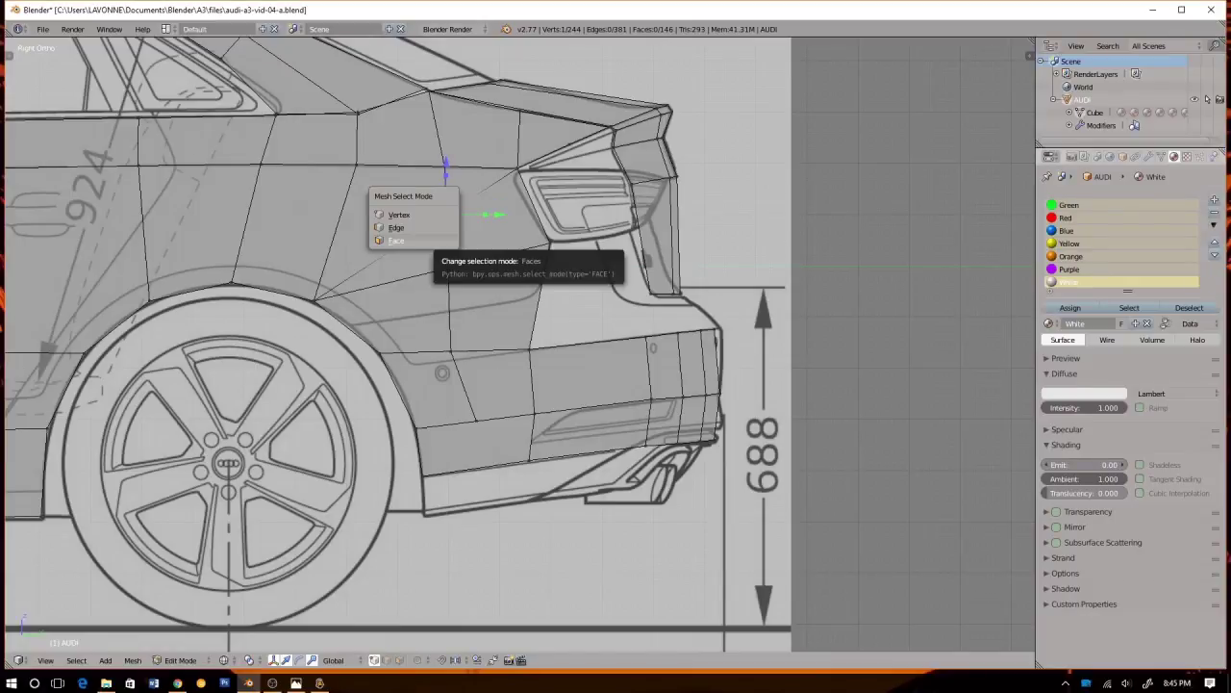
{"action": "left_click", "coordinate": [400, 214]}
{"action": "right_click", "coordinate": [447, 269]}
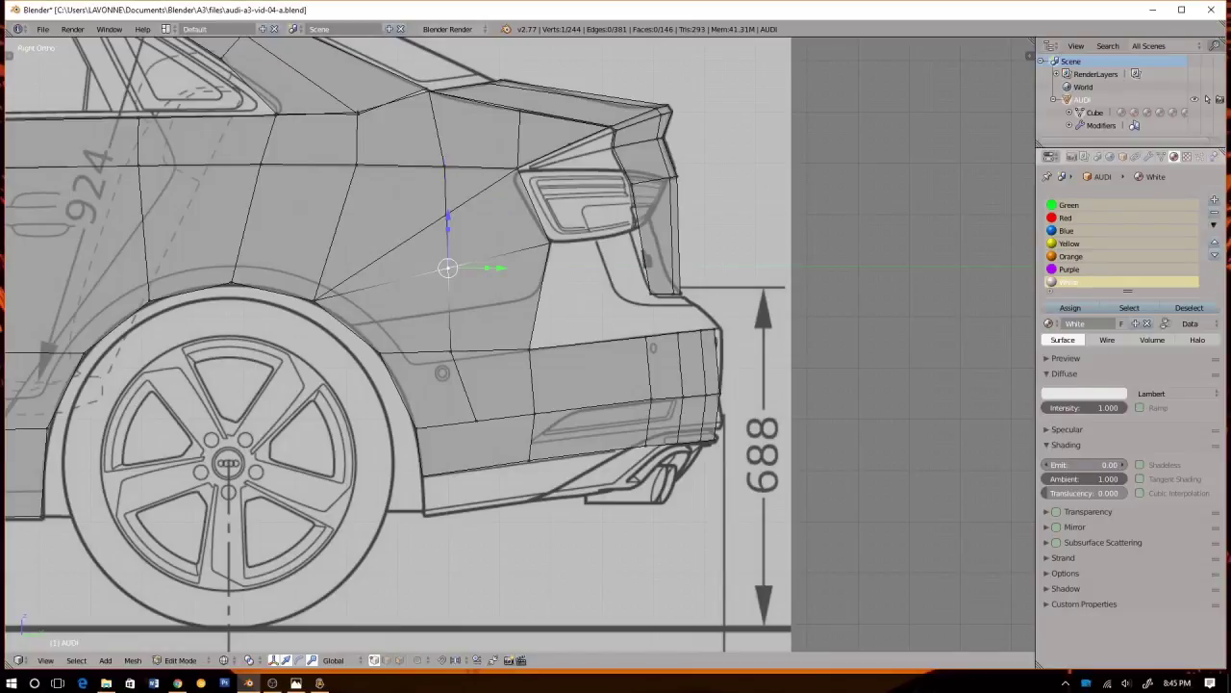
{"action": "right_click", "coordinate": [446, 215]}
{"action": "right_click", "coordinate": [448, 269], "text": "shift"}
{"action": "key", "text": "w"}
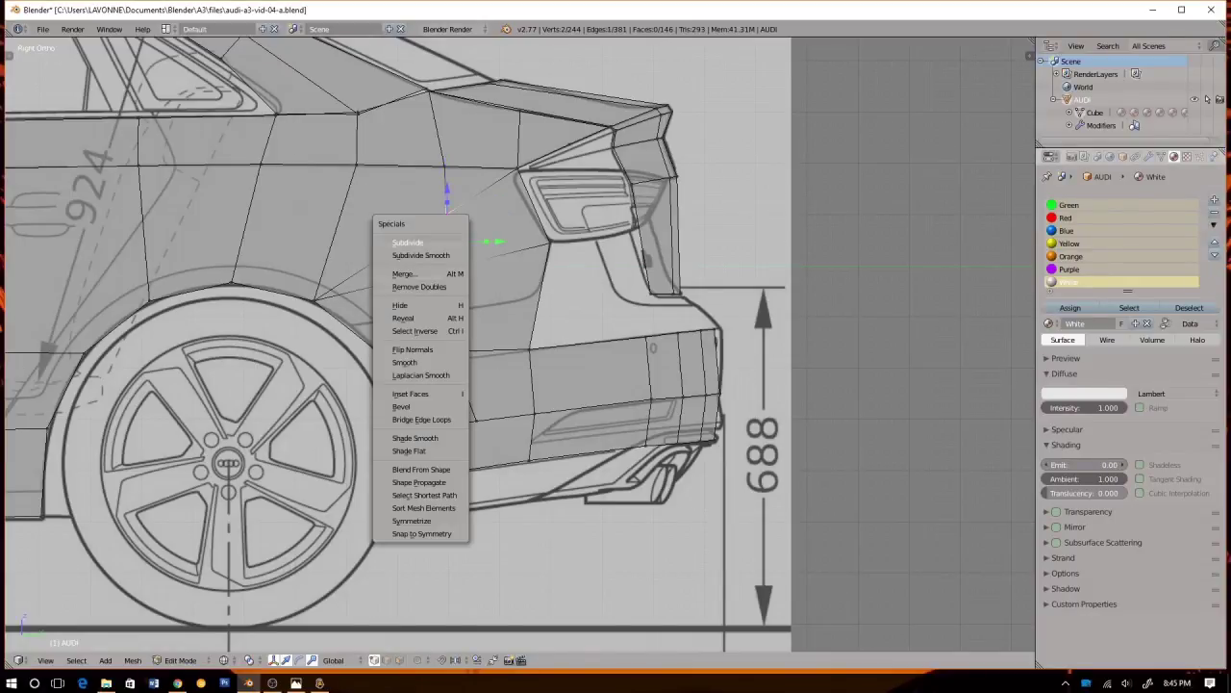
{"action": "left_click", "coordinate": [423, 275]}
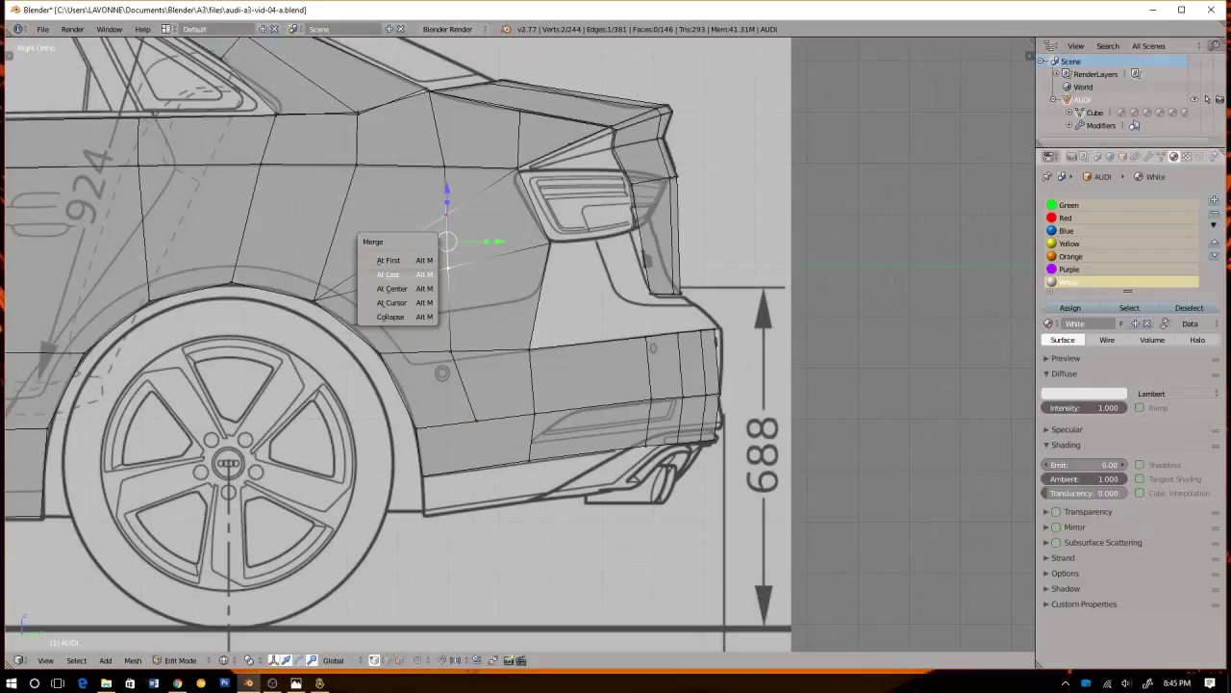
{"action": "left_click", "coordinate": [421, 274]}
Dissolve the diagonal edge running from the merged vertex up to the tail light's front corner in edge select mode
{"action": "key", "text": "ctrl+Tab"}
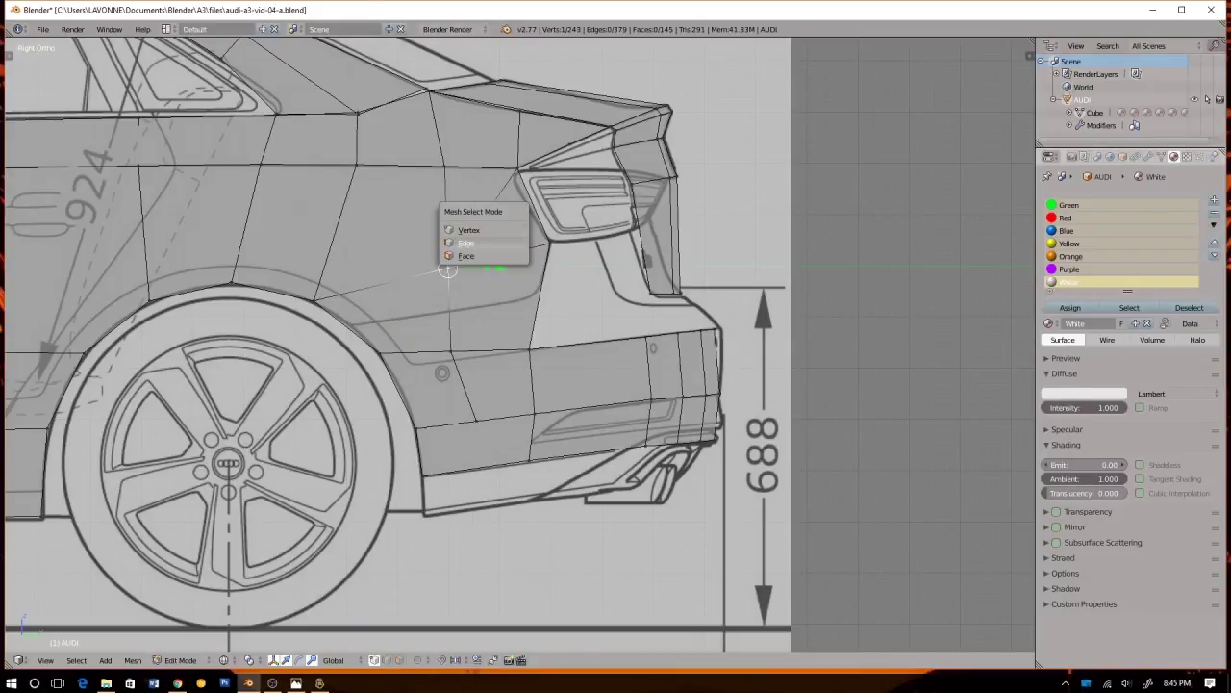
{"action": "left_click", "coordinate": [471, 242]}
{"action": "right_click", "coordinate": [481, 221]}
{"action": "key", "text": "z"}
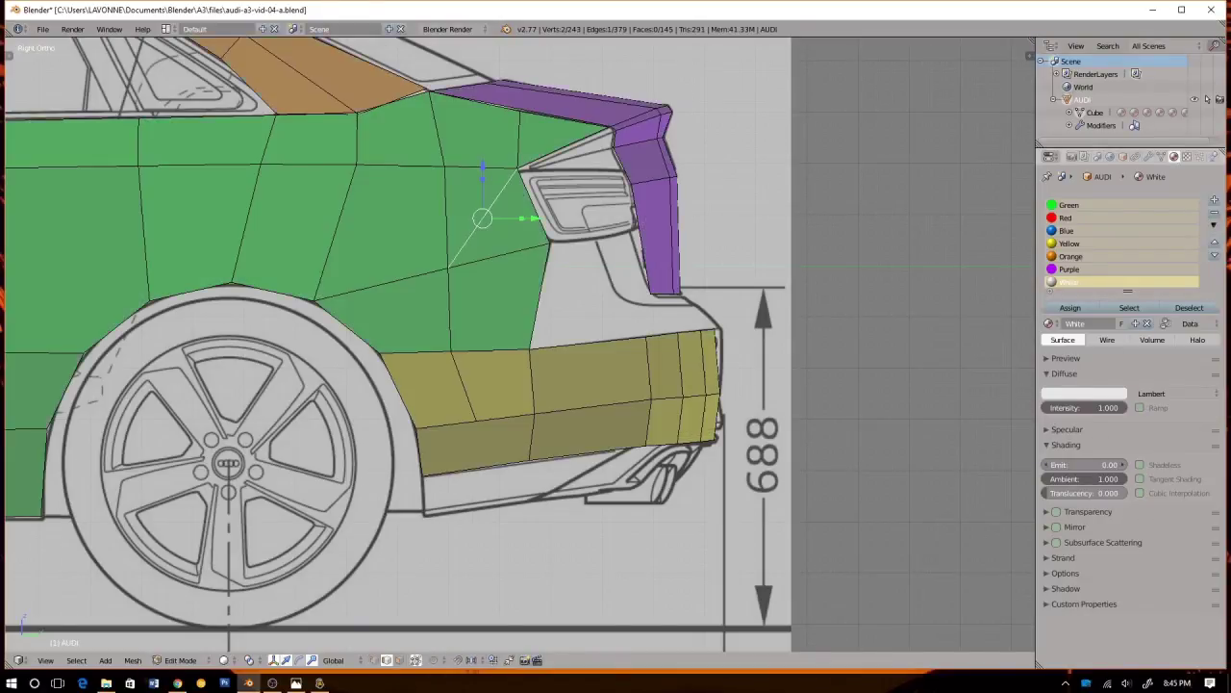
{"action": "key", "text": "x"}
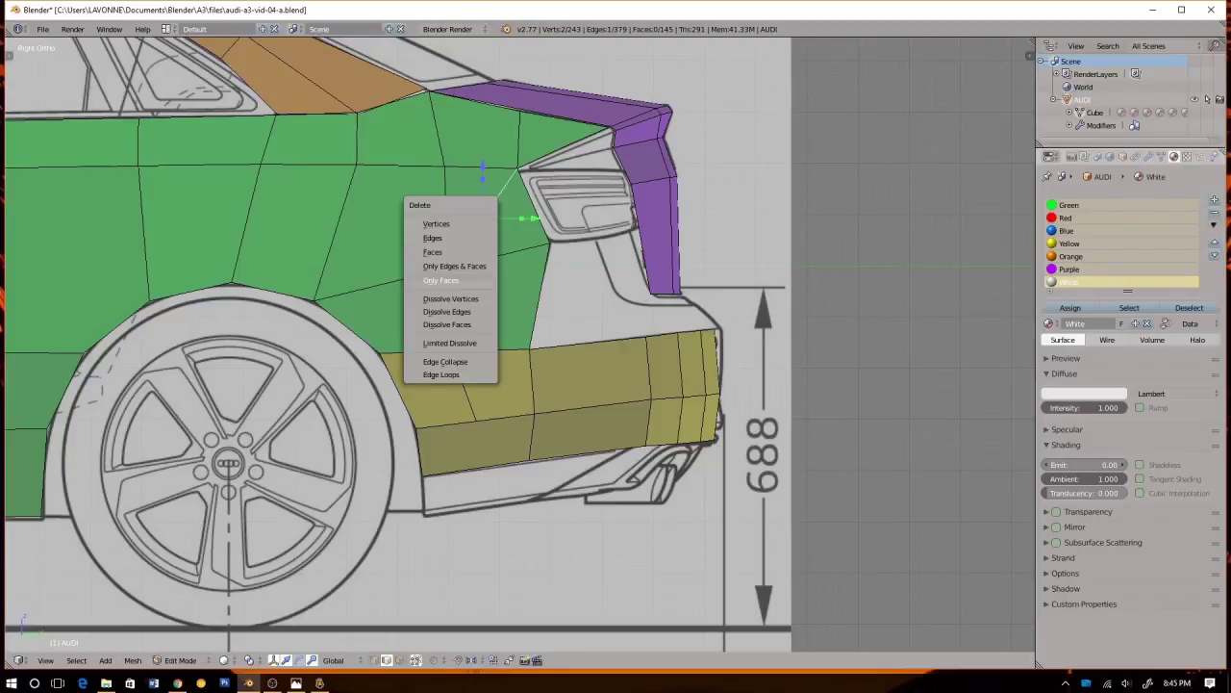
{"action": "left_click", "coordinate": [438, 331]}
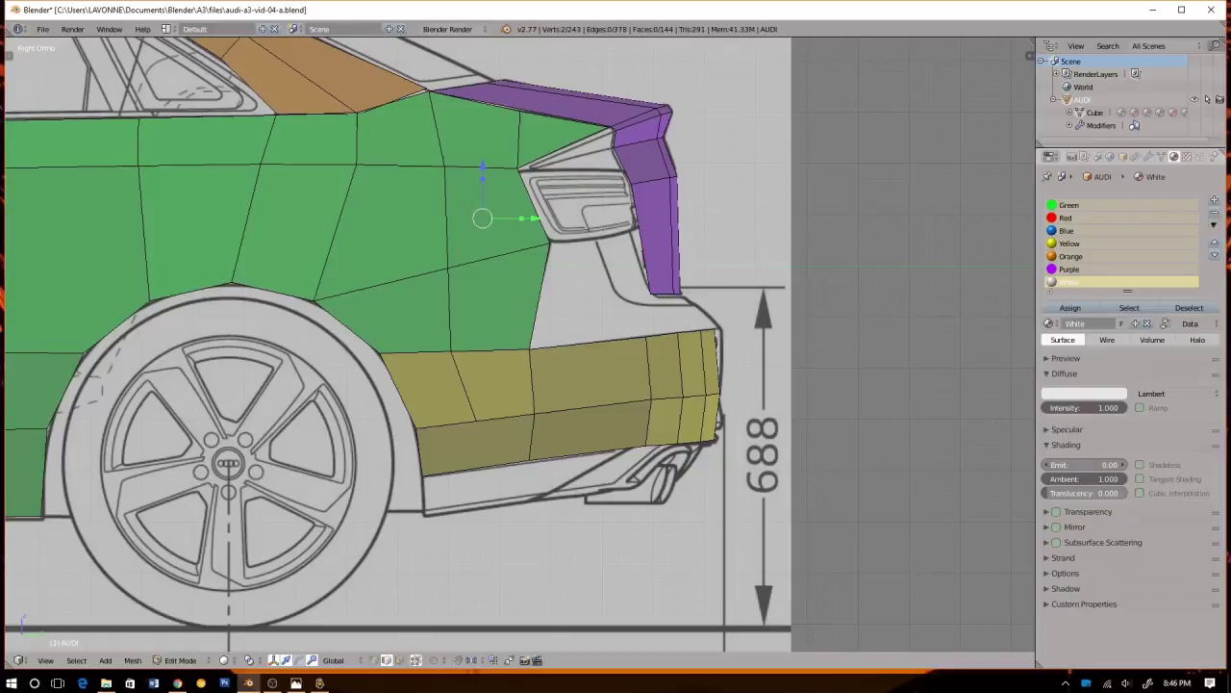
Extrude the quarter panel's rear edge below the tail light rearwards in the right view, following the slope of the bumper's top edge
{"action": "scroll", "coordinate": [396, 344], "scroll_direction": "down", "scroll_amount": 4}
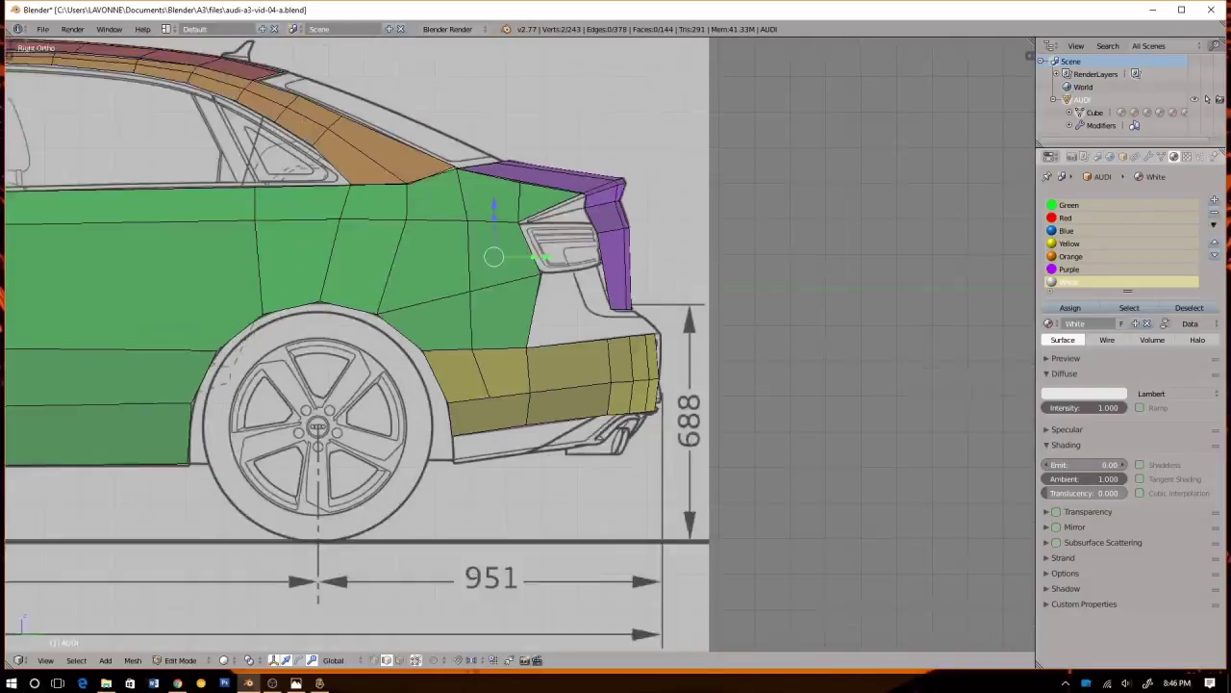
{"action": "scroll", "coordinate": [397, 345], "scroll_direction": "up", "scroll_amount": 2}
{"action": "scroll", "coordinate": [397, 345], "scroll_direction": "up", "scroll_amount": 2}
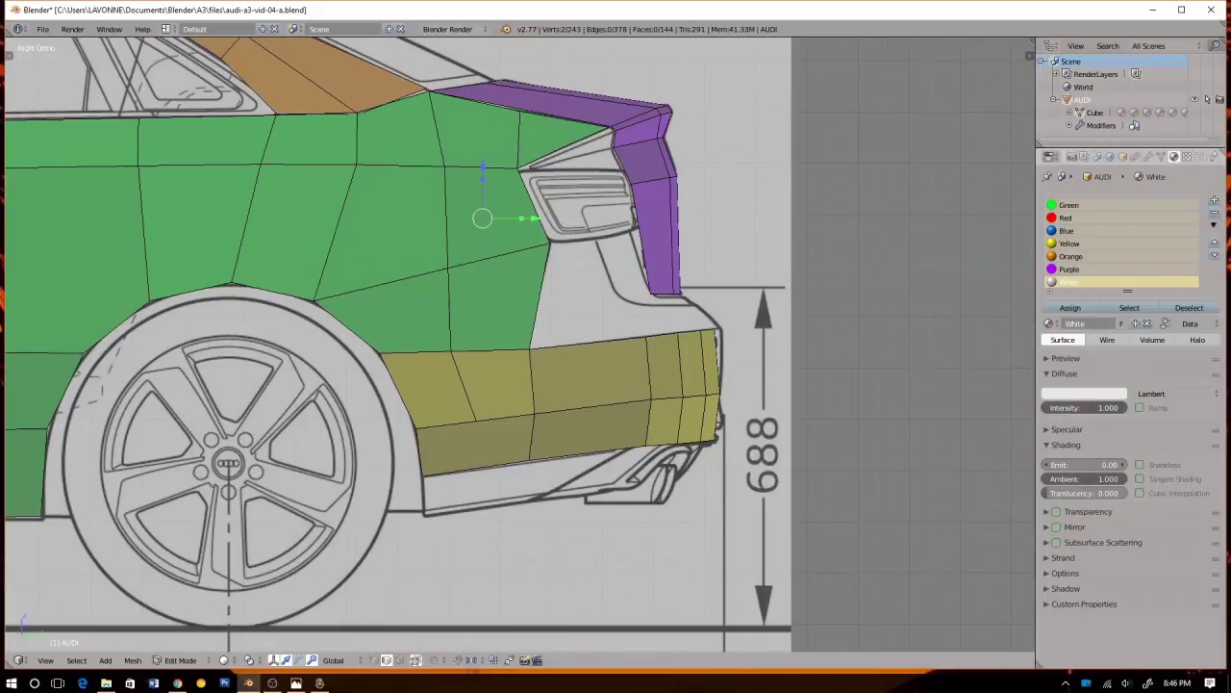
{"action": "key", "text": "KP_1"}
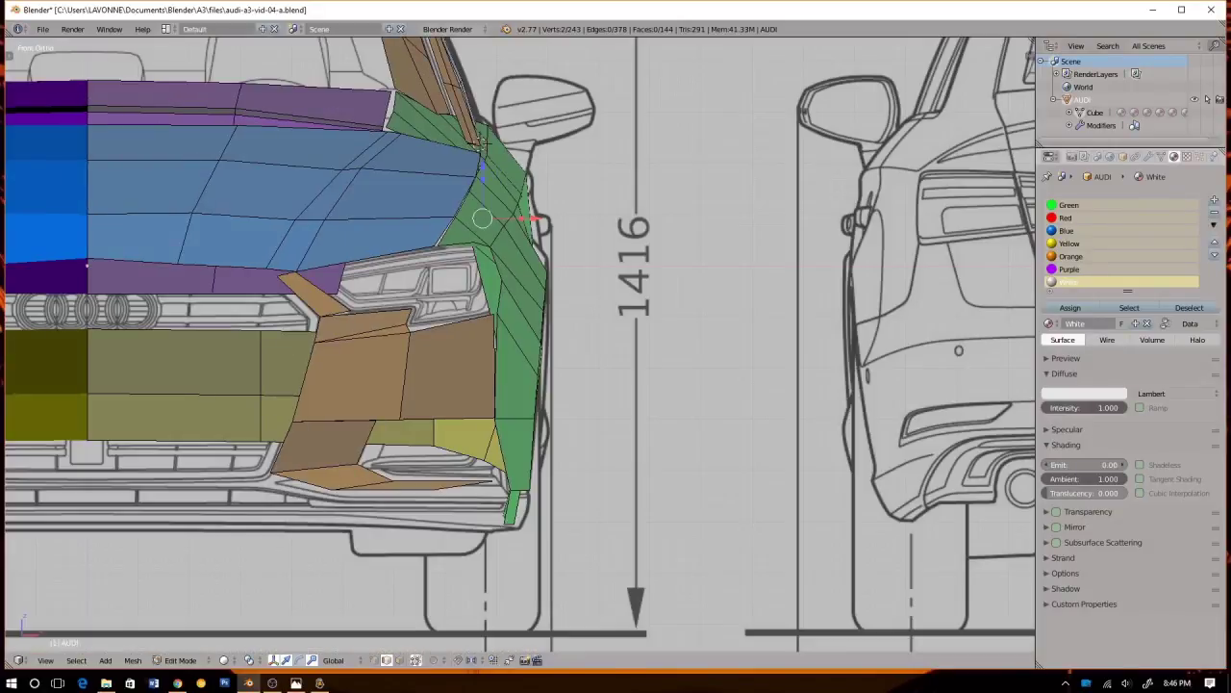
{"action": "key", "text": "KP_3"}
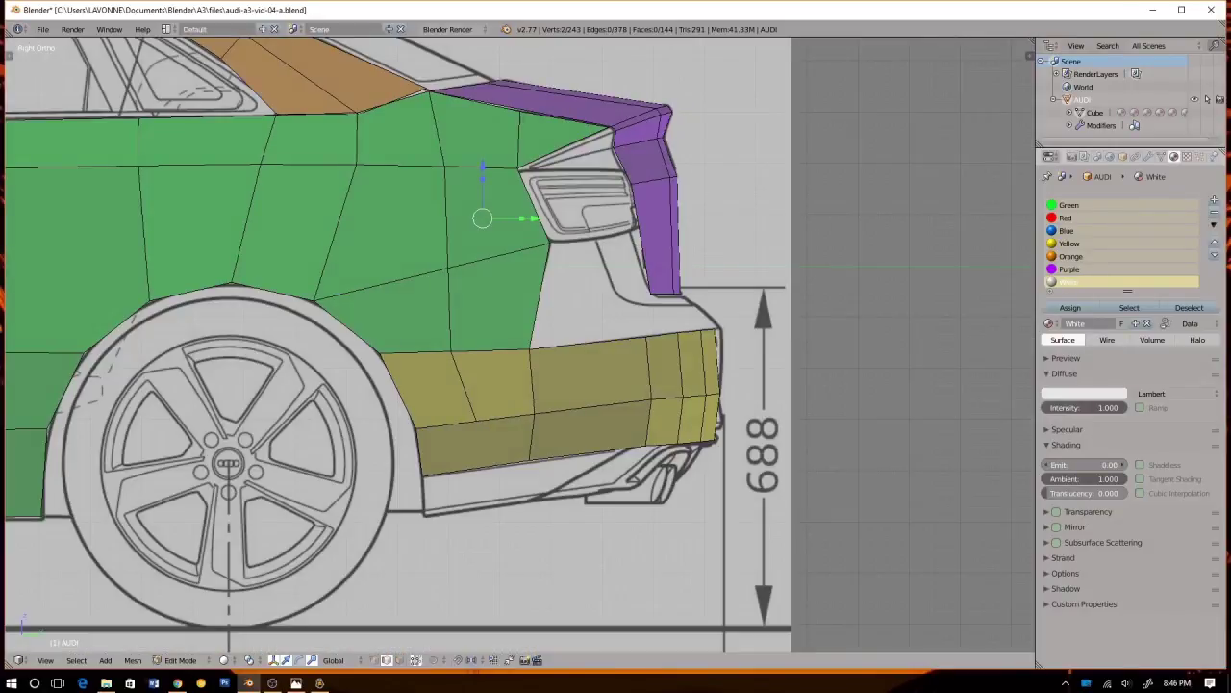
{"action": "key", "text": "ctrl+Tab"}
{"action": "left_click", "coordinate": [487, 315]}
{"action": "right_click", "coordinate": [539, 305]}
{"action": "middle_click_drag", "start_coordinate": [539, 300], "coordinate": [373, 320], "text": "shift"}
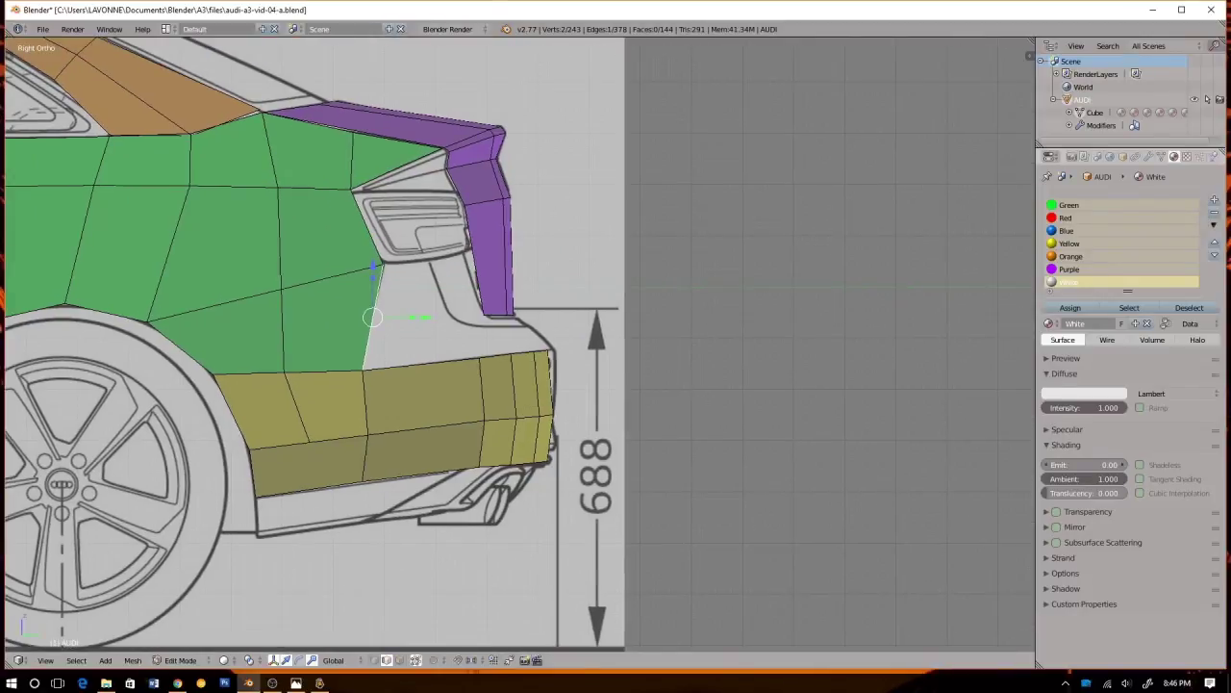
{"action": "scroll", "coordinate": [373, 321], "scroll_direction": "up", "scroll_amount": 2}
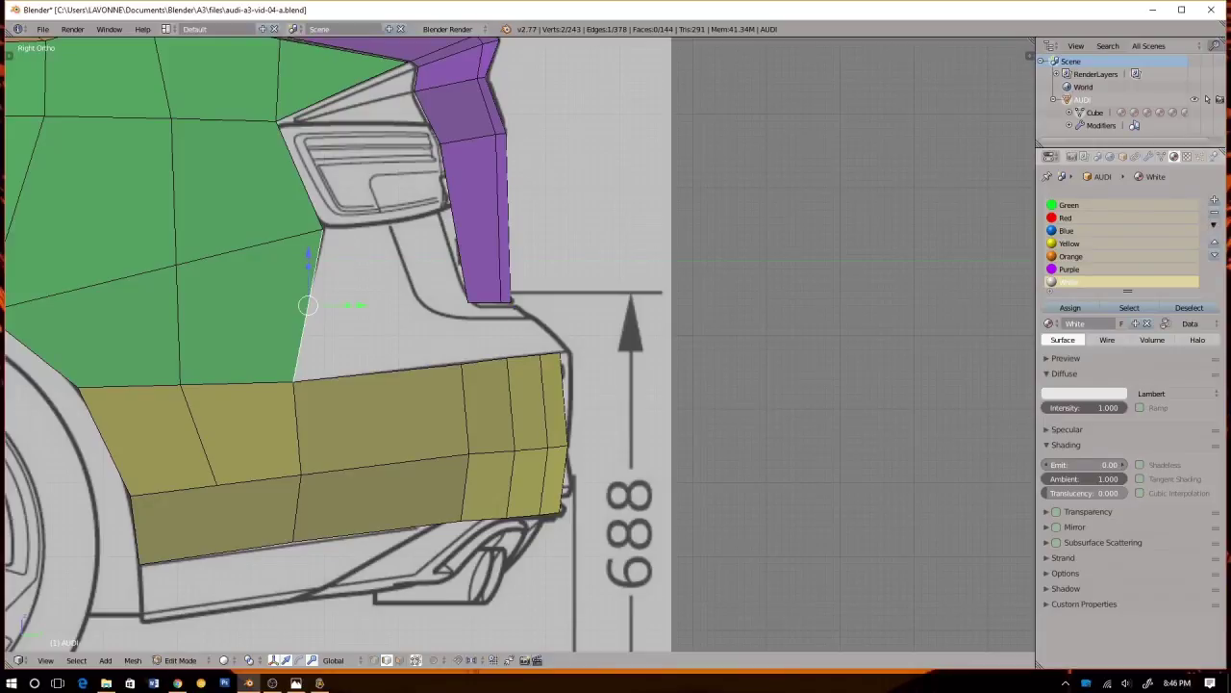
{"action": "key", "text": "e"}
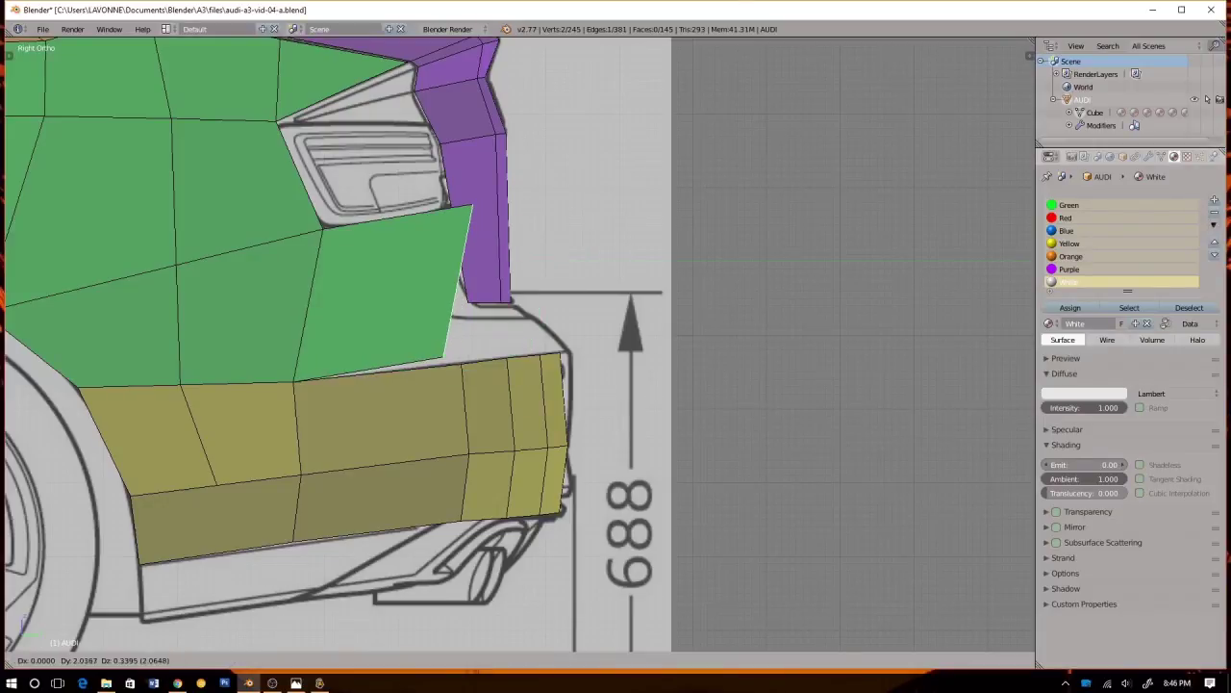
{"action": "left_click", "coordinate": [472, 288]}
Move the extruded edge along X towards the car's centre in the back wireframe view
{"action": "key", "text": "KP_1"}
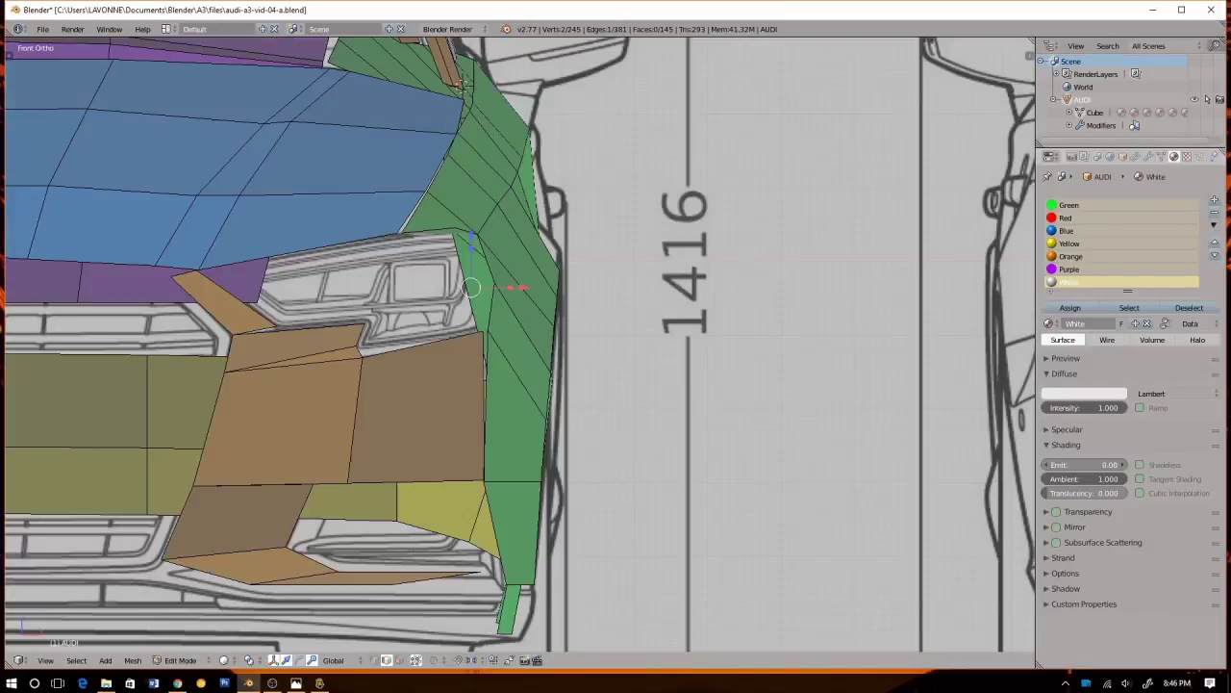
{"action": "key", "text": "ctrl+KP_1"}
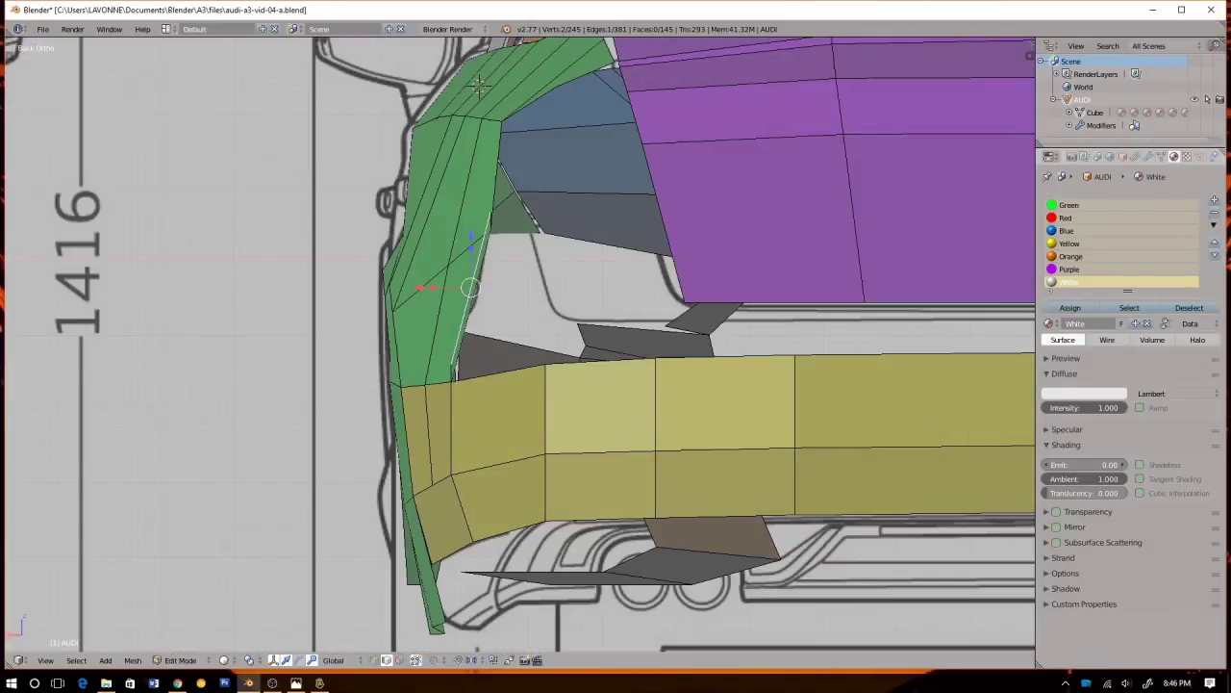
{"action": "key", "text": "g"}
{"action": "key", "text": "x"}
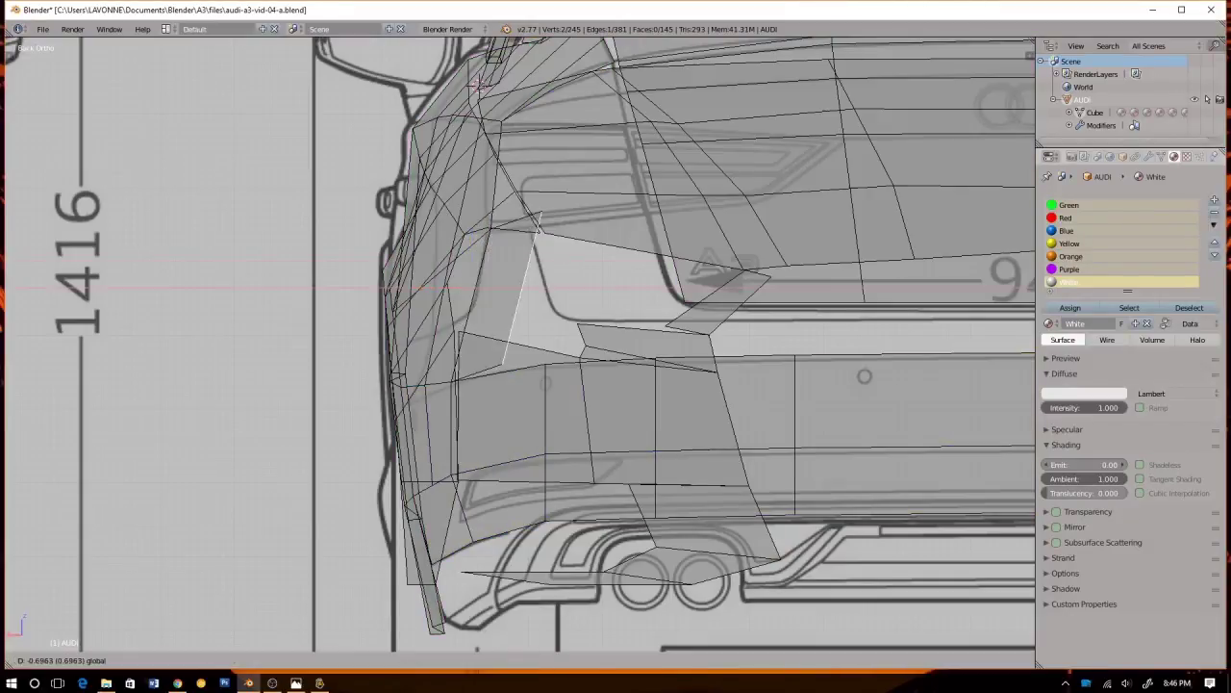
{"action": "key", "text": "Return"}
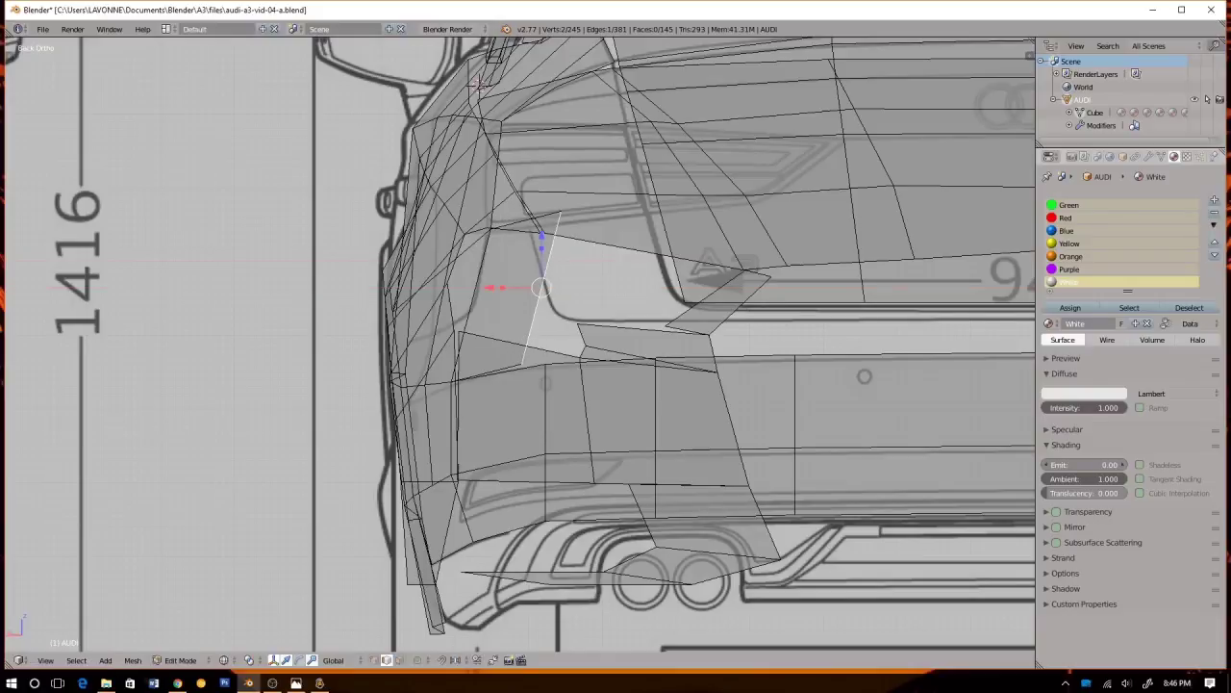
Move the extruded edge's upper vertex down and outwards to the panel line beneath the tail light in the back view
{"action": "key", "text": "ctrl+Tab"}
{"action": "left_click", "coordinate": [564, 205]}
{"action": "right_click", "coordinate": [565, 211]}
{"action": "middle_click_drag", "start_coordinate": [563, 211], "coordinate": [478, 270], "text": "shift"}
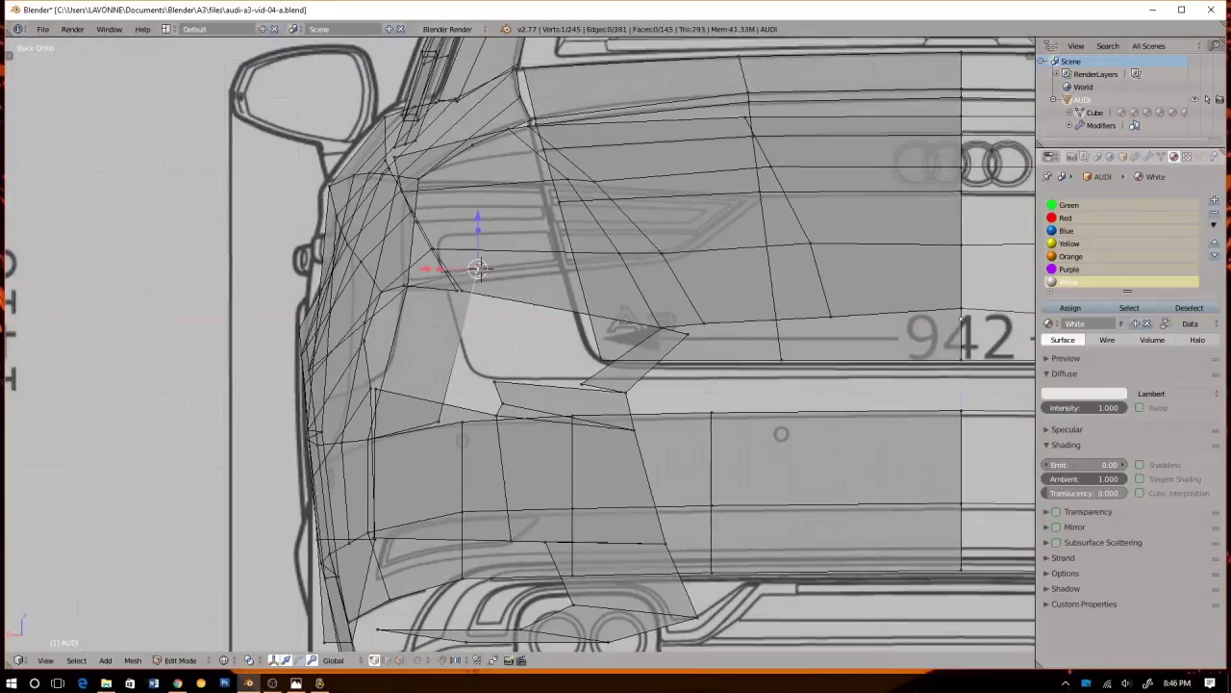
{"action": "key", "text": "g"}
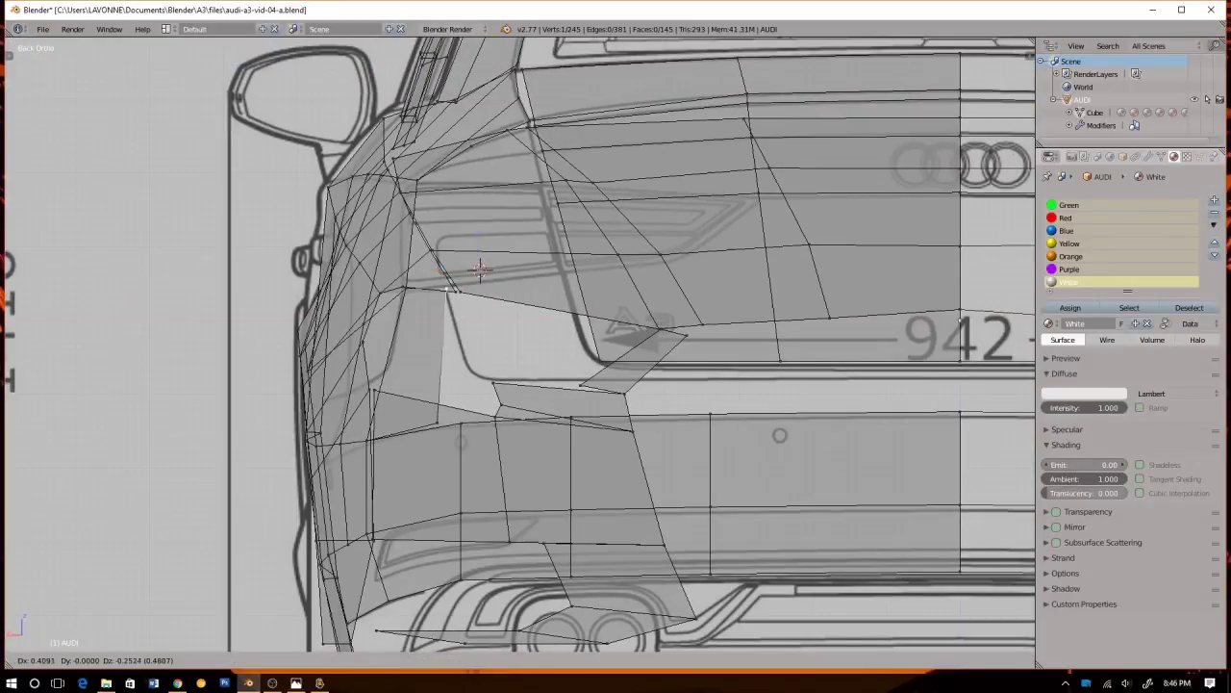
{"action": "left_click", "coordinate": [447, 289]}
Shift the extruded edge's lower vertex along X to line up with the vertex on the bumper's top edge in the back view
{"action": "right_click", "coordinate": [436, 423]}
{"action": "key", "text": "g"}
{"action": "key", "text": "x"}
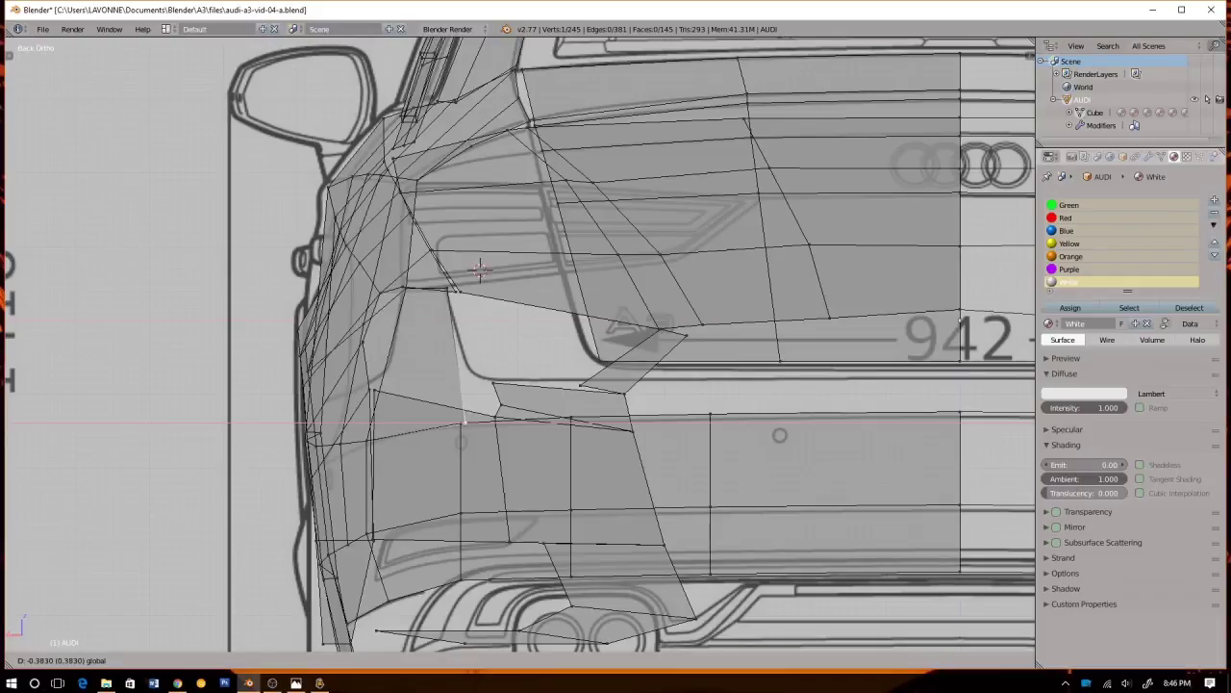
{"action": "left_click", "coordinate": [464, 422]}
{"action": "key", "text": "KP_1"}
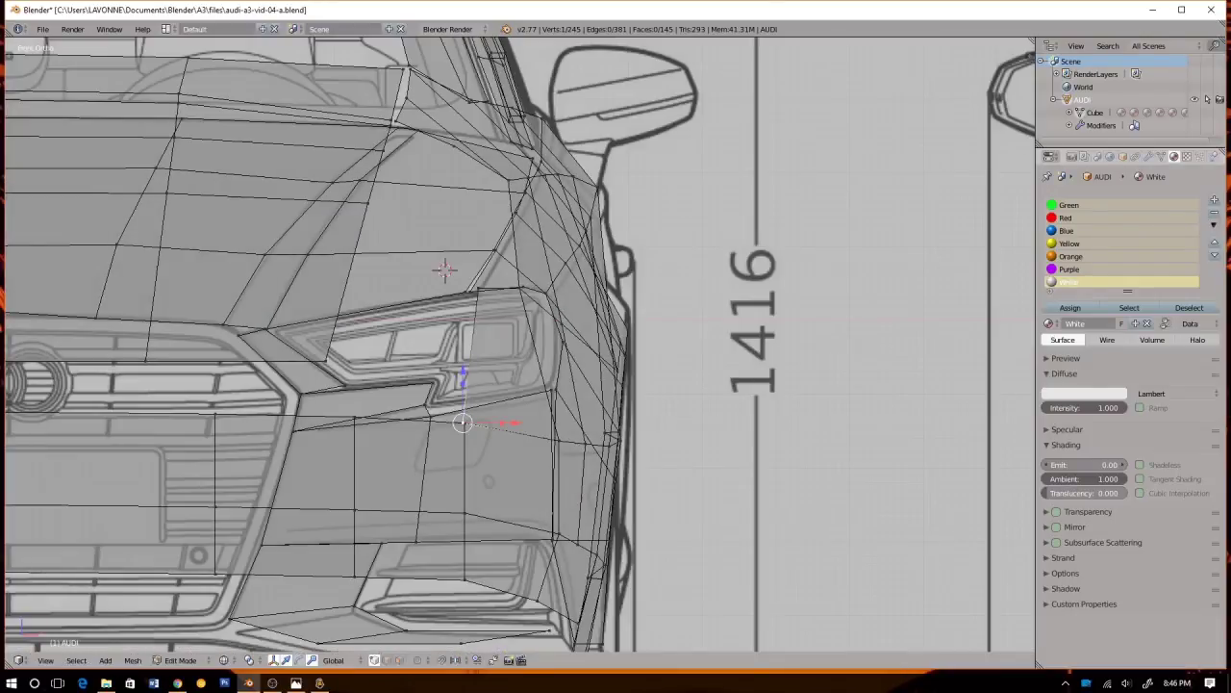
{"action": "key", "text": "ctrl+KP_1"}
{"action": "key", "text": "z"}
{"action": "scroll", "coordinate": [519, 346], "scroll_direction": "up", "scroll_amount": 3}
{"action": "left_click_drag", "start_coordinate": [390, 457], "coordinate": [384, 457]}
{"action": "key", "text": "z"}
{"action": "key", "text": "z"}
Move the extruded edge's upper vertex forwards along Y to the panel line below the tail light in the right wireframe view
{"action": "key", "text": "KP_1"}
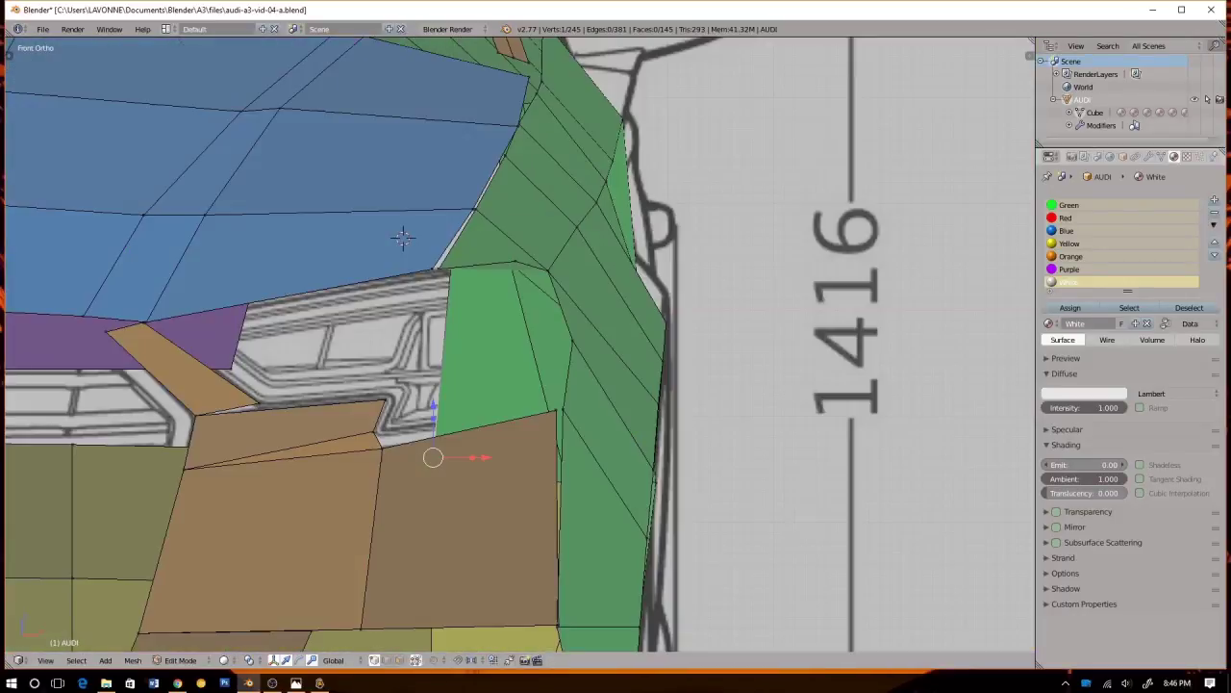
{"action": "key", "text": "KP_3"}
{"action": "key", "text": "z"}
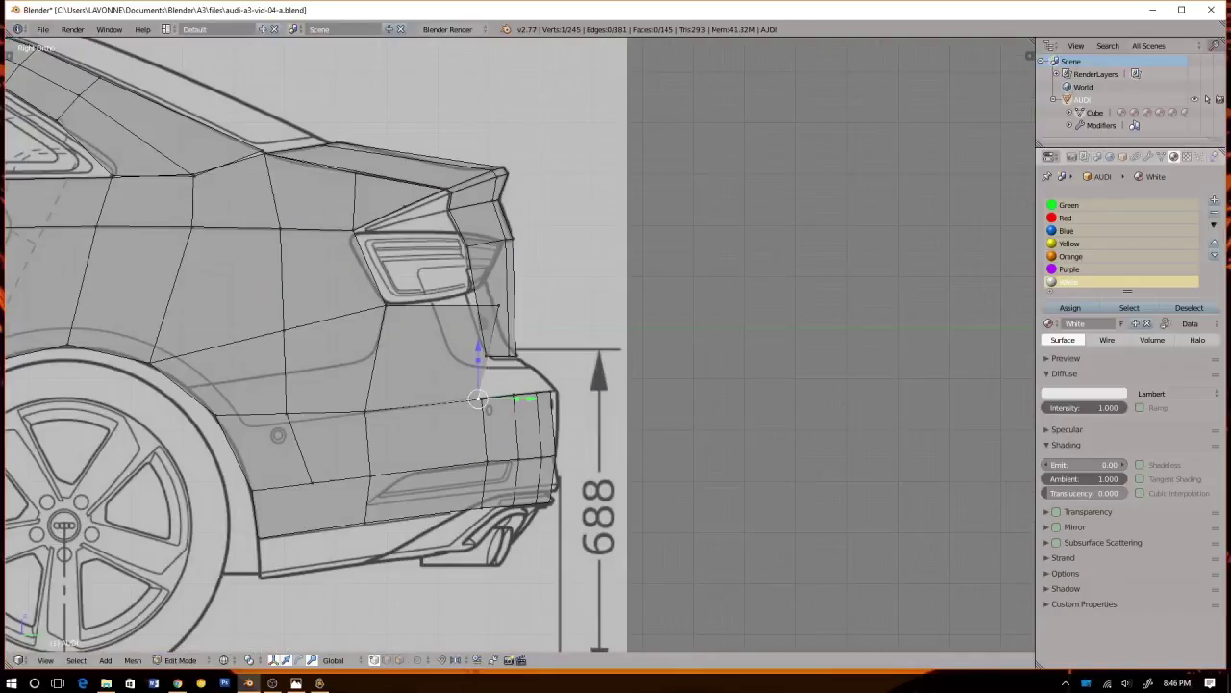
{"action": "right_click", "coordinate": [498, 305]}
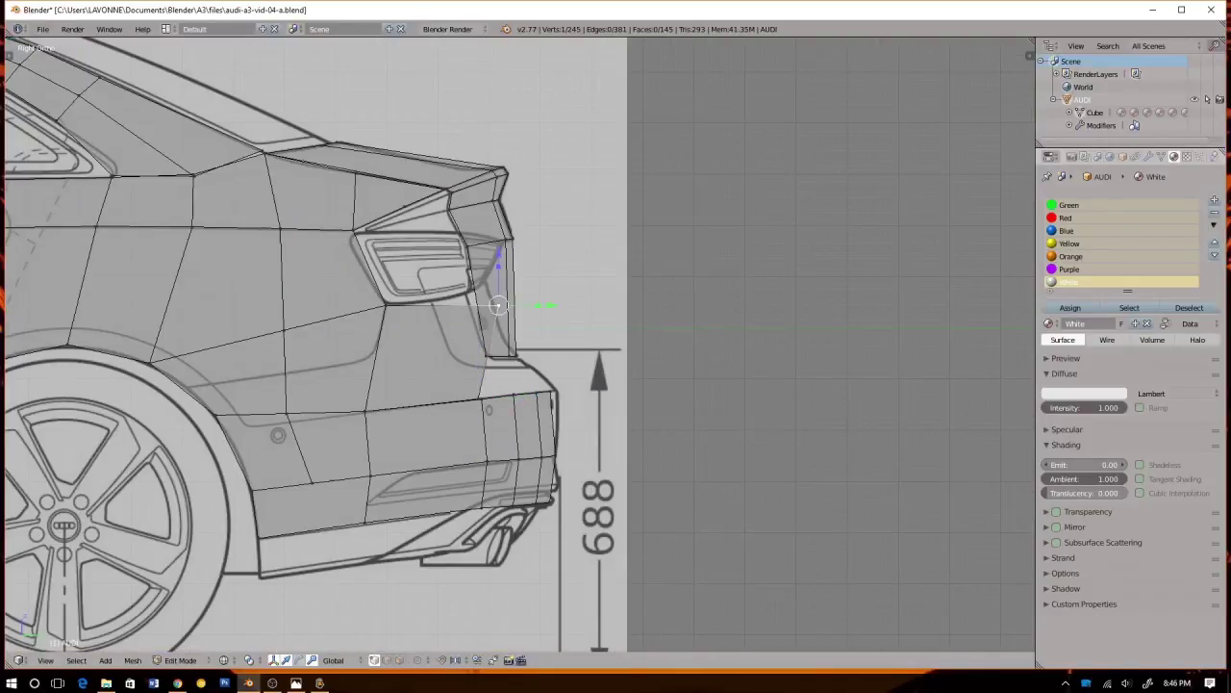
{"action": "left_click_drag", "start_coordinate": [538, 305], "coordinate": [512, 306]}
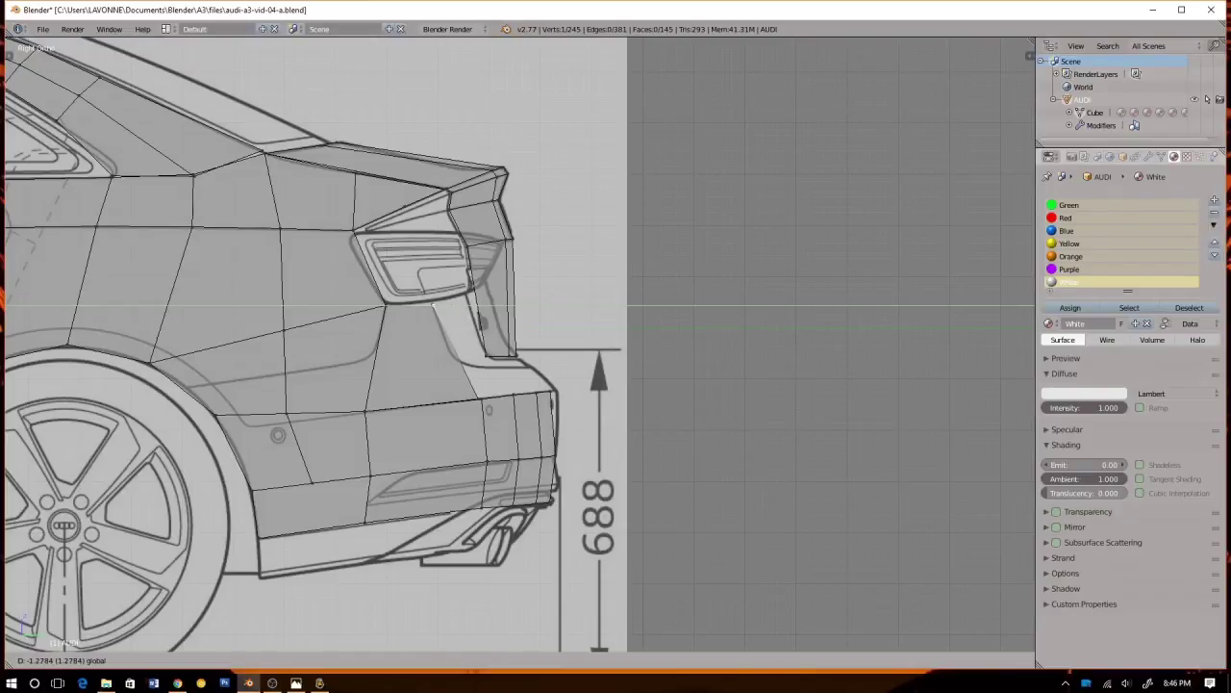
{"action": "left_click", "coordinate": [433, 304]}
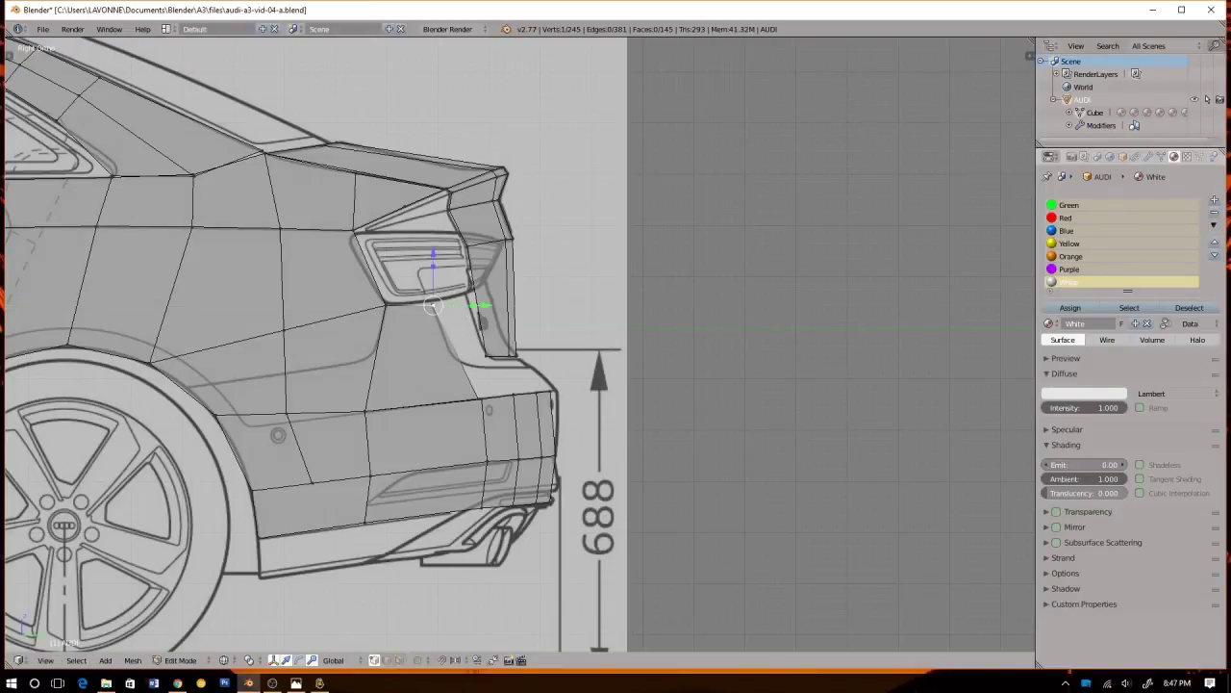
Switch to Photos and browse the Audi reference pictures for a rear three-quarter view of the sedan
{"action": "key", "text": "z"}
{"action": "scroll", "coordinate": [568, 197], "scroll_direction": "down", "scroll_amount": 3}
{"action": "middle_click_drag", "start_coordinate": [568, 197], "coordinate": [474, 230]}
{"action": "scroll", "coordinate": [475, 231], "scroll_direction": "up", "scroll_amount": 2}
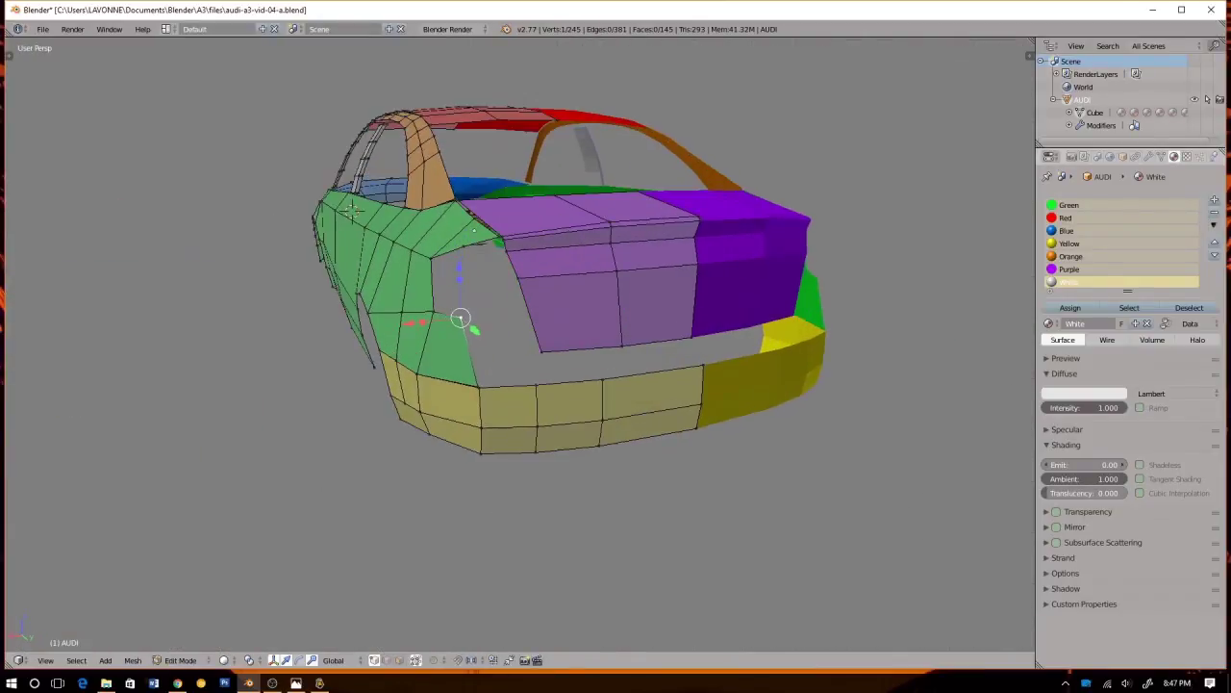
{"action": "key", "text": "alt+Tab"}
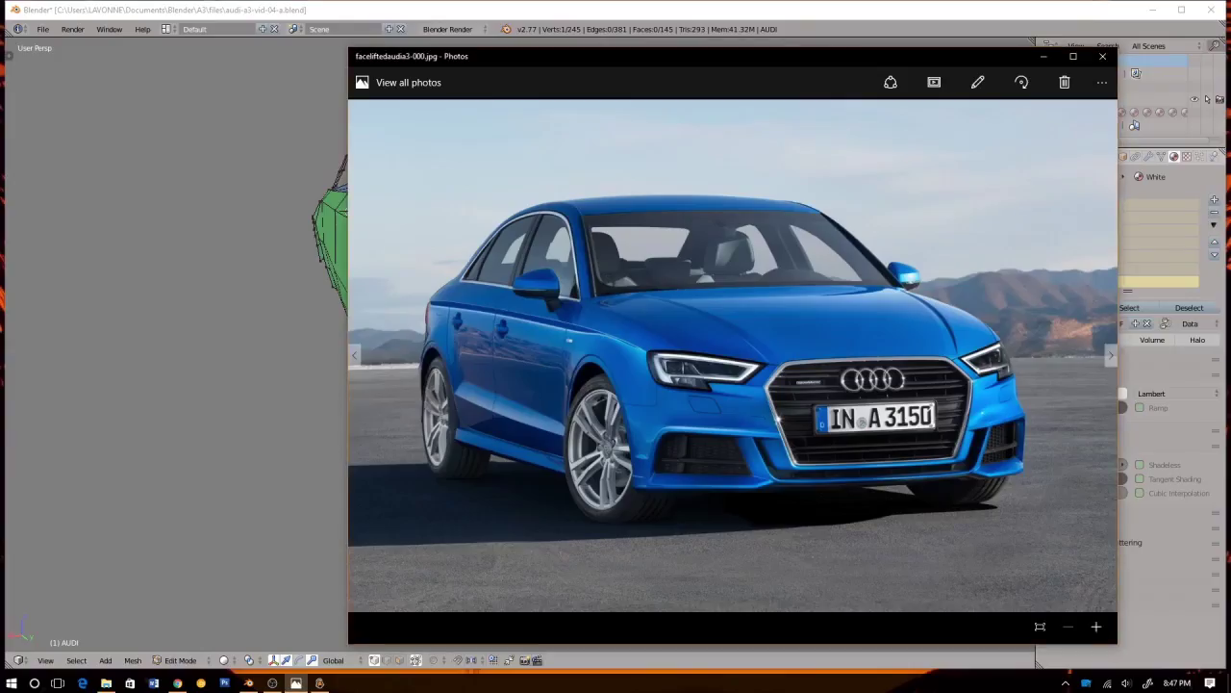
{"action": "left_click", "coordinate": [1111, 355]}
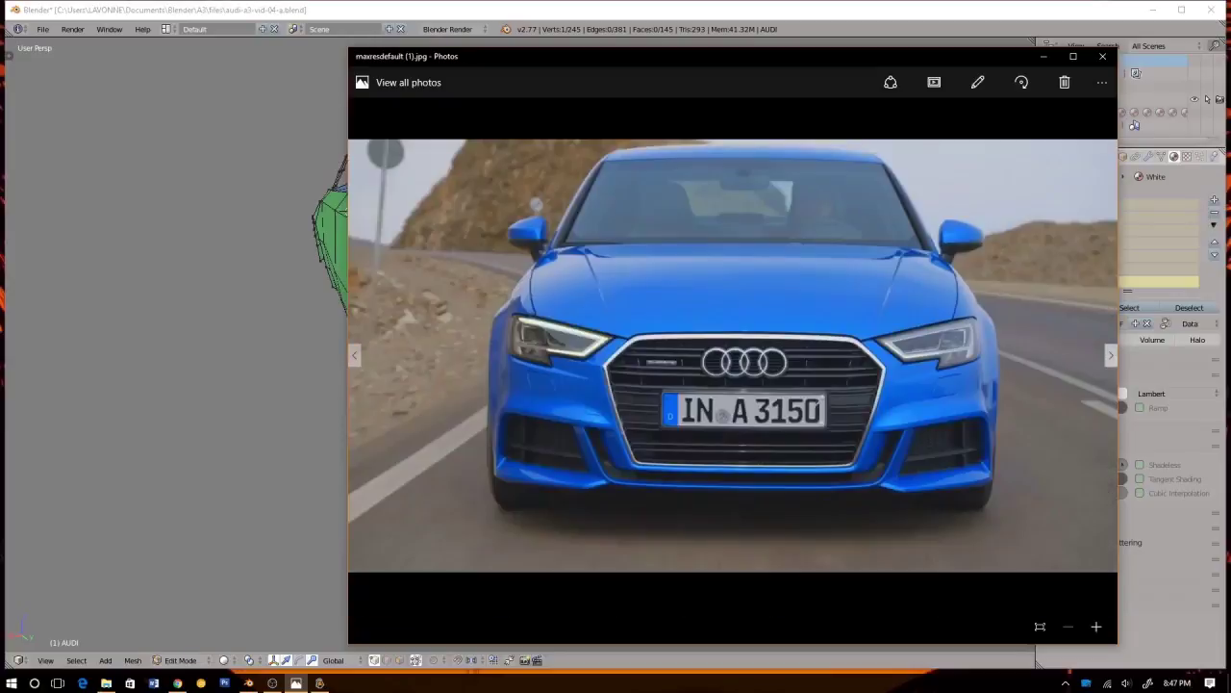
{"action": "key", "text": "Right"}
{"action": "key", "text": "Right"}
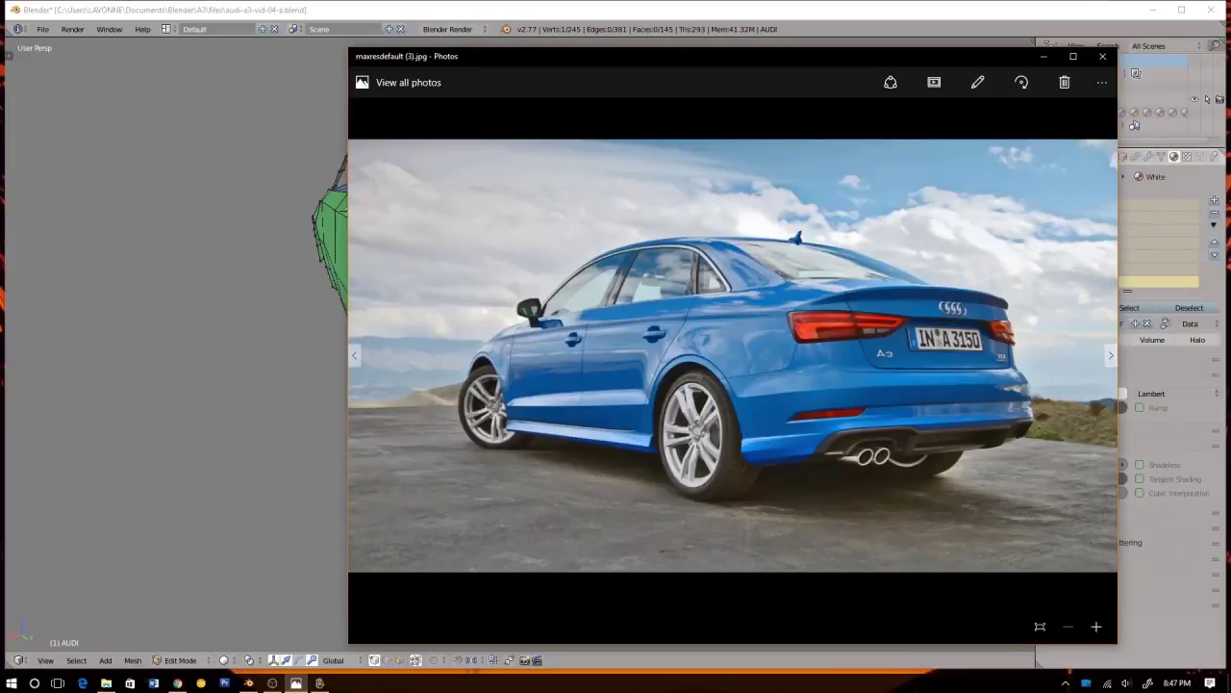
{"action": "key", "text": "Right"}
{"action": "double_click", "coordinate": [1106, 357]}
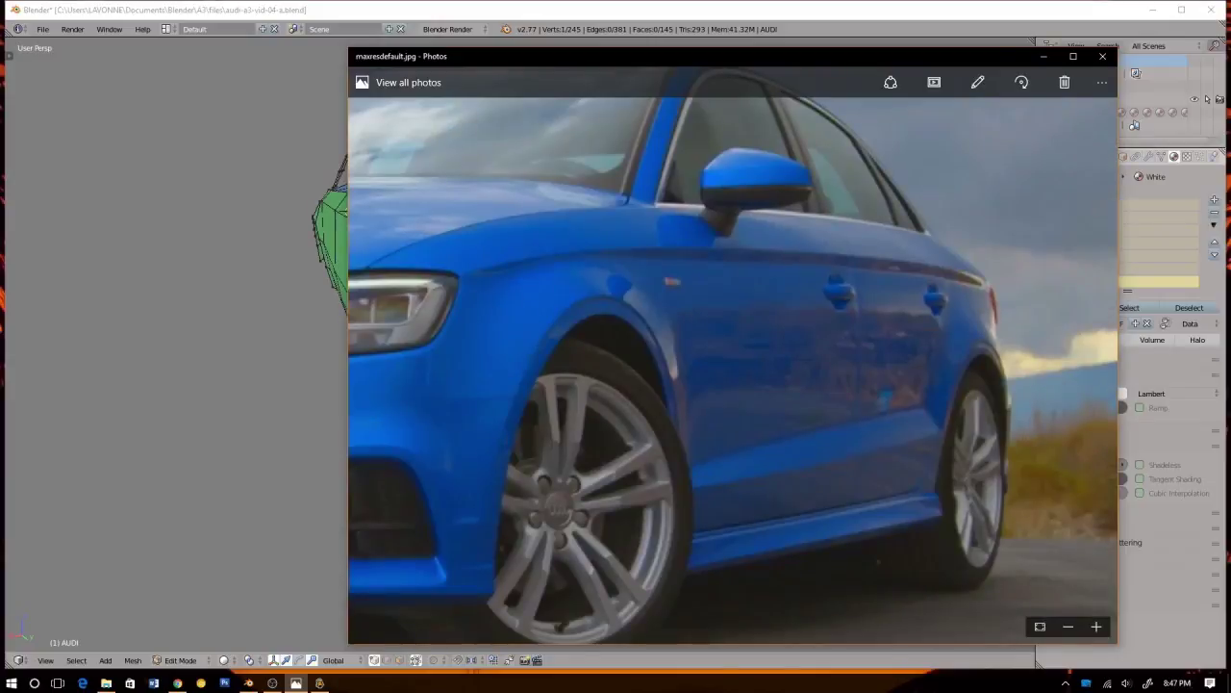
{"action": "double_click", "coordinate": [1106, 357]}
{"action": "scroll", "coordinate": [1097, 351], "scroll_direction": "up", "scroll_amount": 2, "text": "ctrl"}
{"action": "scroll", "coordinate": [1097, 351], "scroll_direction": "down", "scroll_amount": 2, "text": "ctrl"}
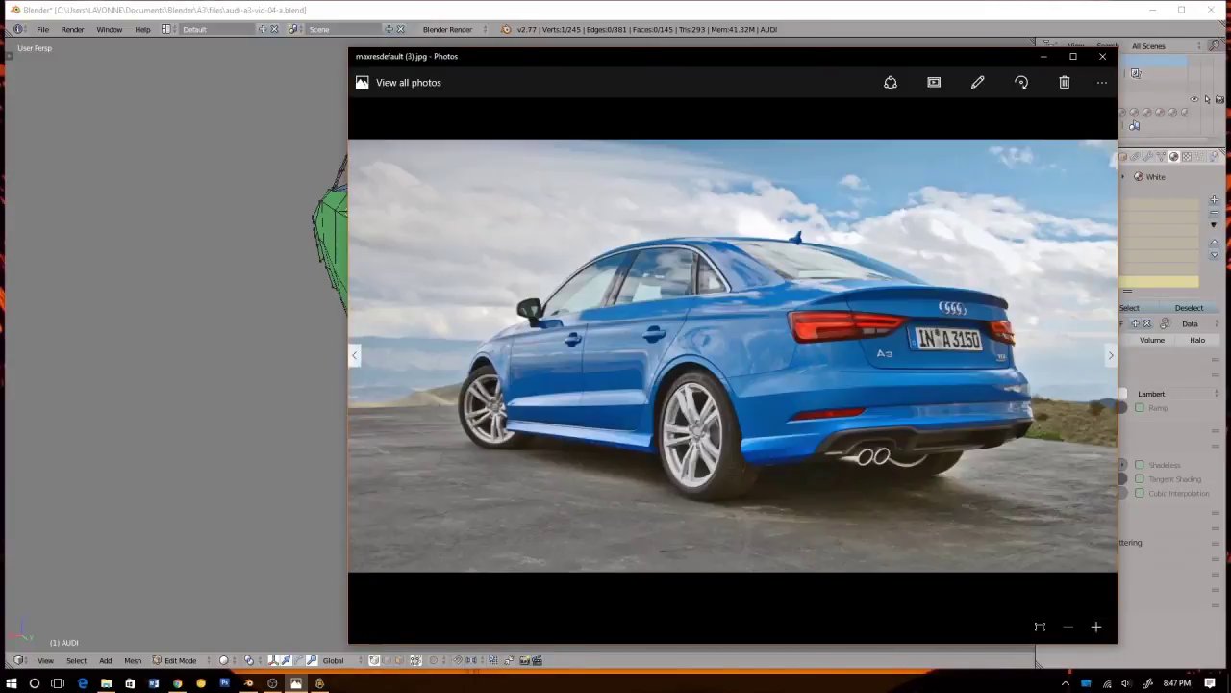
{"action": "key", "text": "Right"}
{"action": "key", "text": "Right"}
{"action": "key", "text": "Right"}
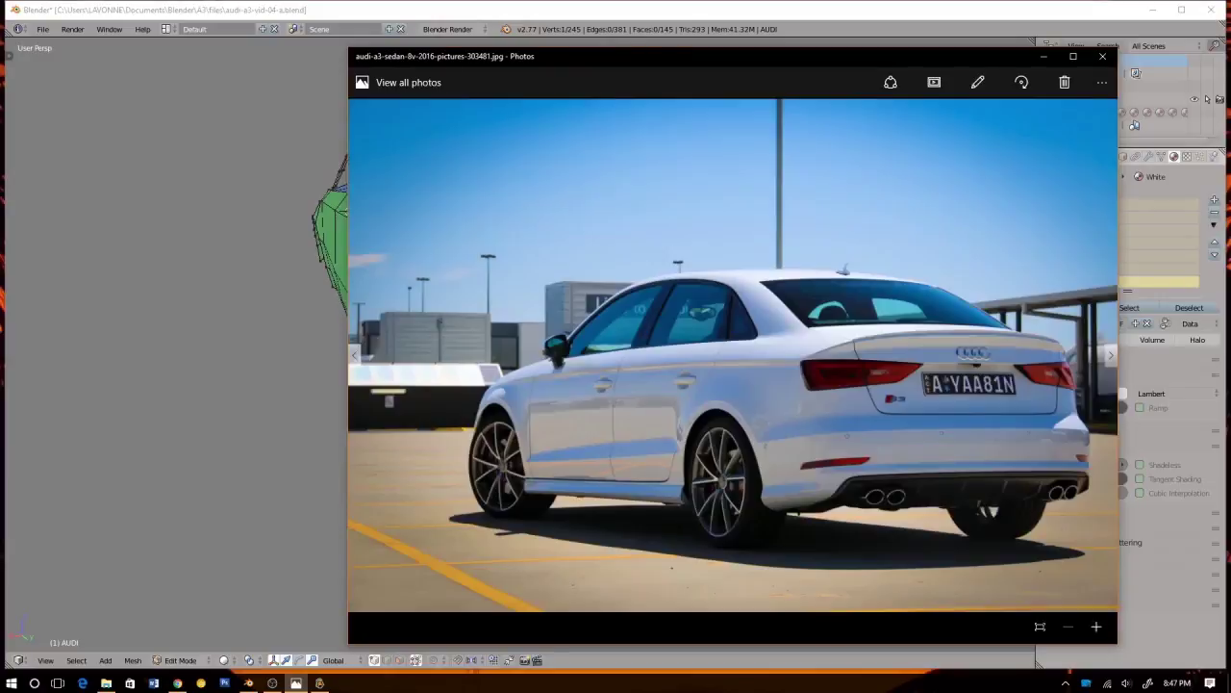
{"action": "key", "text": "Right"}
{"action": "key", "text": "Left"}
Compare the white sedan's rear quarter, tail light and bumper lines in the photo with the mesh in Blender's back view
{"action": "scroll", "coordinate": [1035, 388], "scroll_direction": "up", "scroll_amount": 3, "text": "ctrl"}
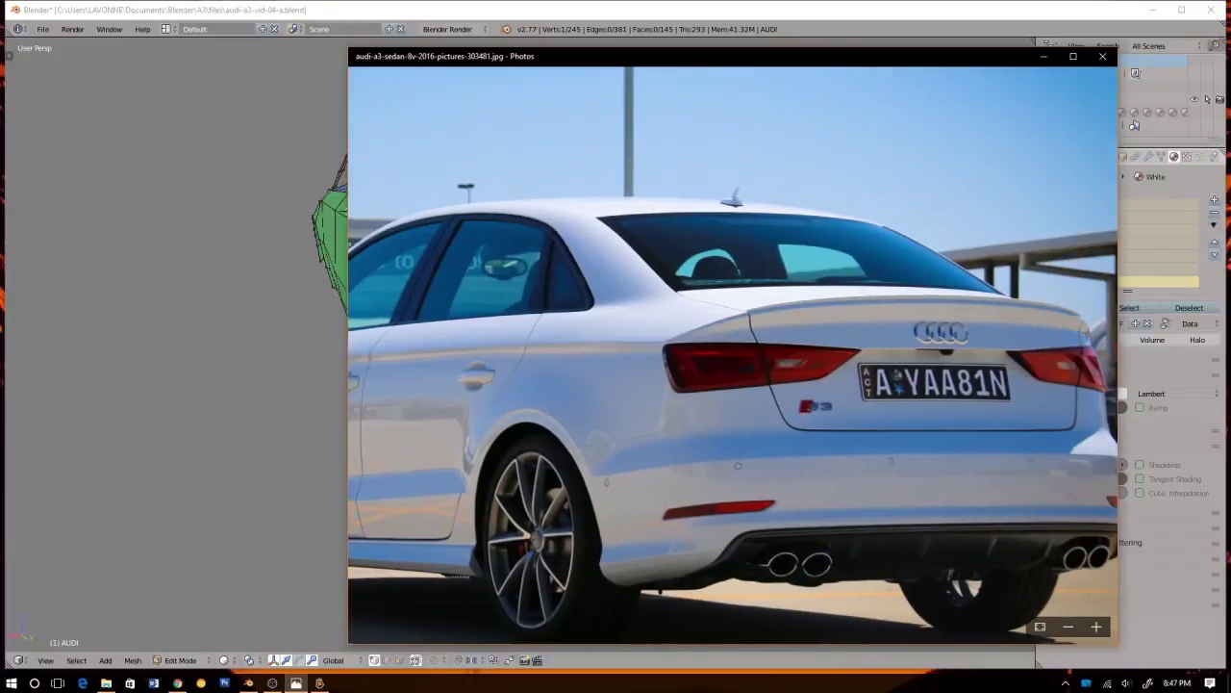
{"action": "scroll", "coordinate": [797, 428], "scroll_direction": "up", "scroll_amount": 2, "text": "ctrl"}
{"action": "key", "text": "alt+Tab"}
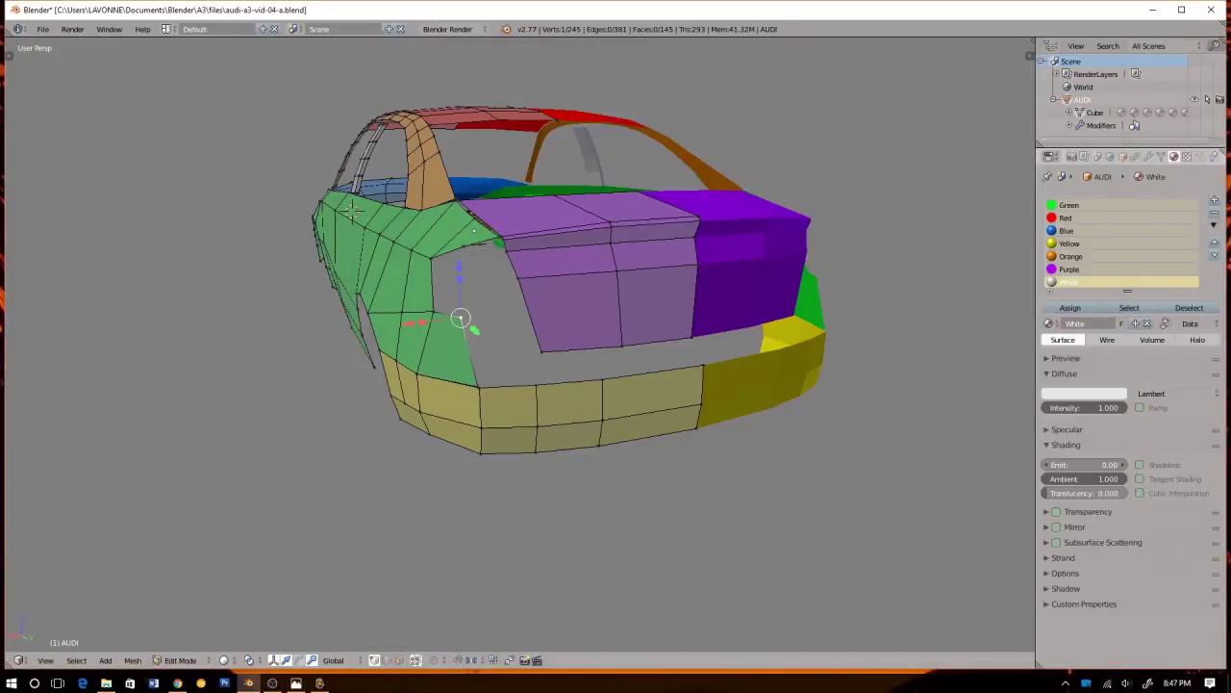
{"action": "key", "text": "alt+Tab"}
{"action": "key", "text": "alt+Tab"}
{"action": "key", "text": "ctrl+KP_1"}
{"action": "key", "text": "z"}
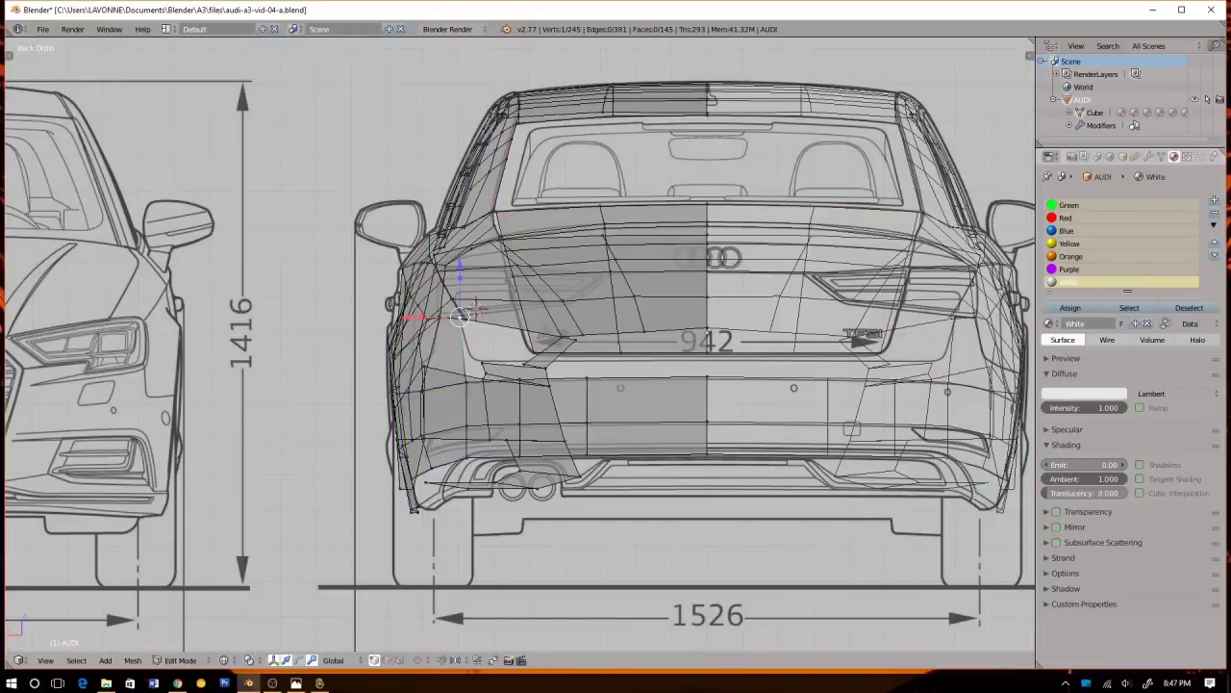
{"action": "scroll", "coordinate": [442, 281], "scroll_direction": "up", "scroll_amount": 5}
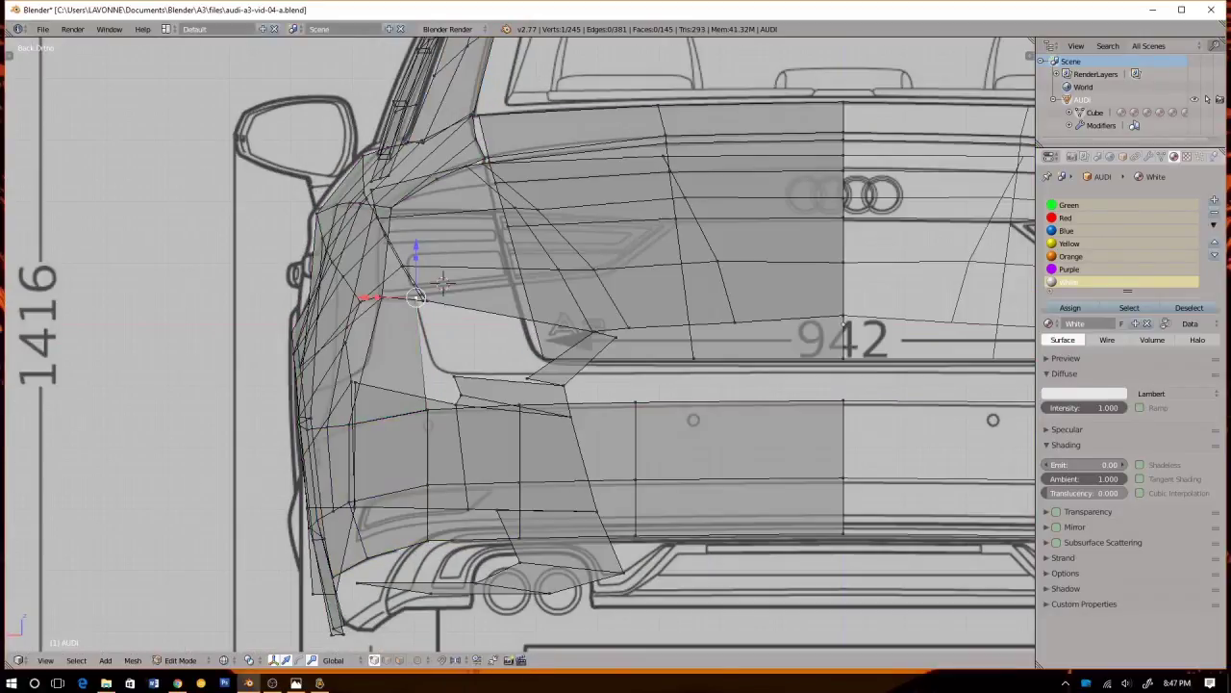
{"action": "key", "text": "z"}
{"action": "key", "text": "z"}
{"action": "key", "text": "alt+Tab"}
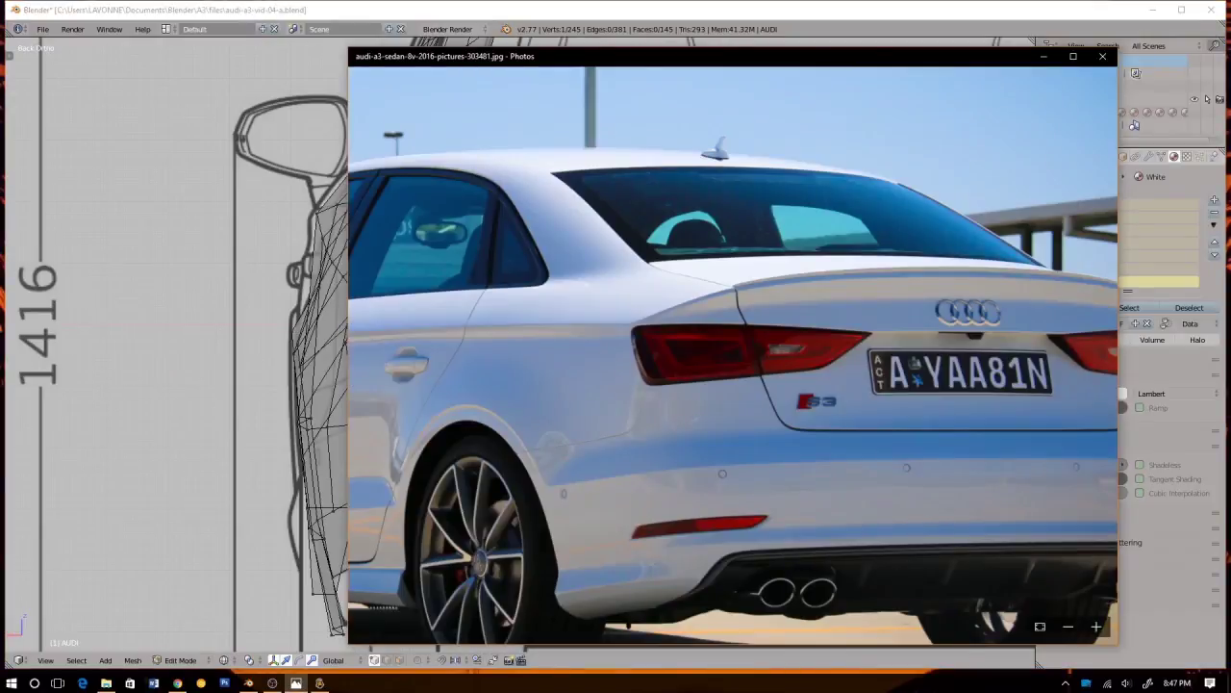
{"action": "key", "text": "alt+Tab"}
Extrude the rear quarter panel's open edge below the tail light along X to near the car's centreline in the back view
{"action": "key", "text": "ctrl+Tab"}
{"action": "left_click", "coordinate": [340, 370]}
{"action": "right_click", "coordinate": [420, 354]}
{"action": "key", "text": "e"}
{"action": "key", "text": "Escape"}
{"action": "key", "text": "g"}
{"action": "key", "text": "x"}
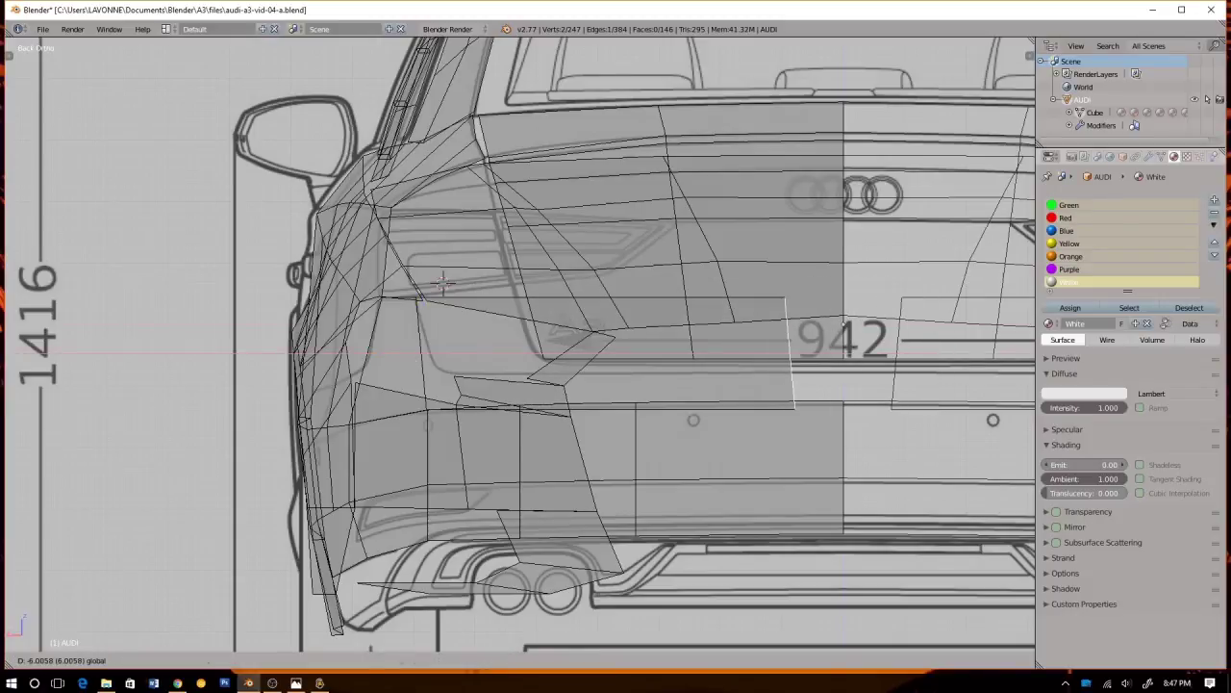
{"action": "left_click", "coordinate": [760, 365]}
{"action": "key", "text": "ctrl+Tab"}
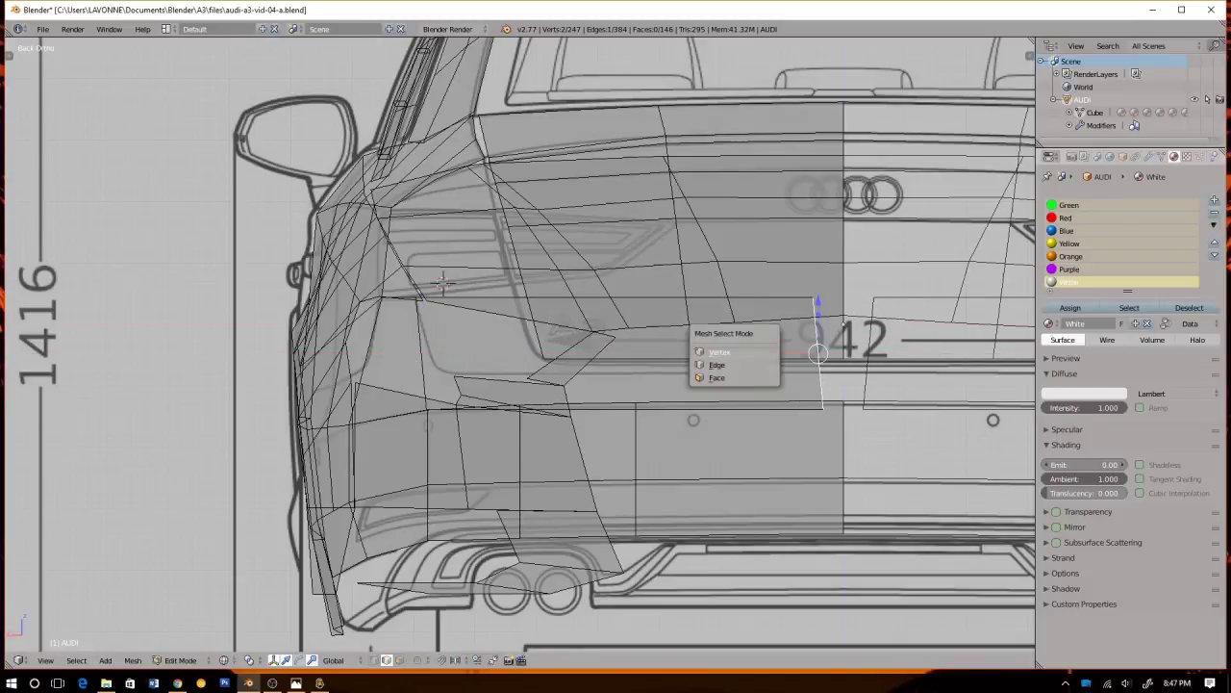
{"action": "left_click", "coordinate": [758, 353]}
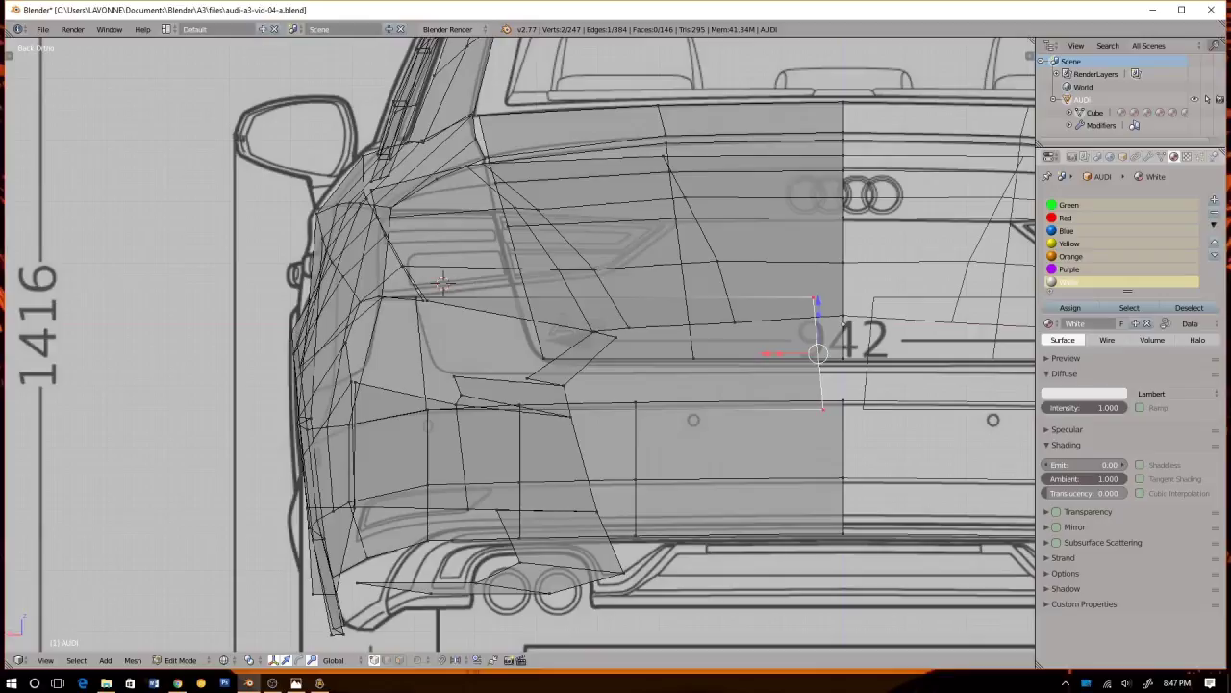
Set the X coordinate of the extruded edge's upper vertex to 0
{"action": "key", "text": "alt+Tab"}
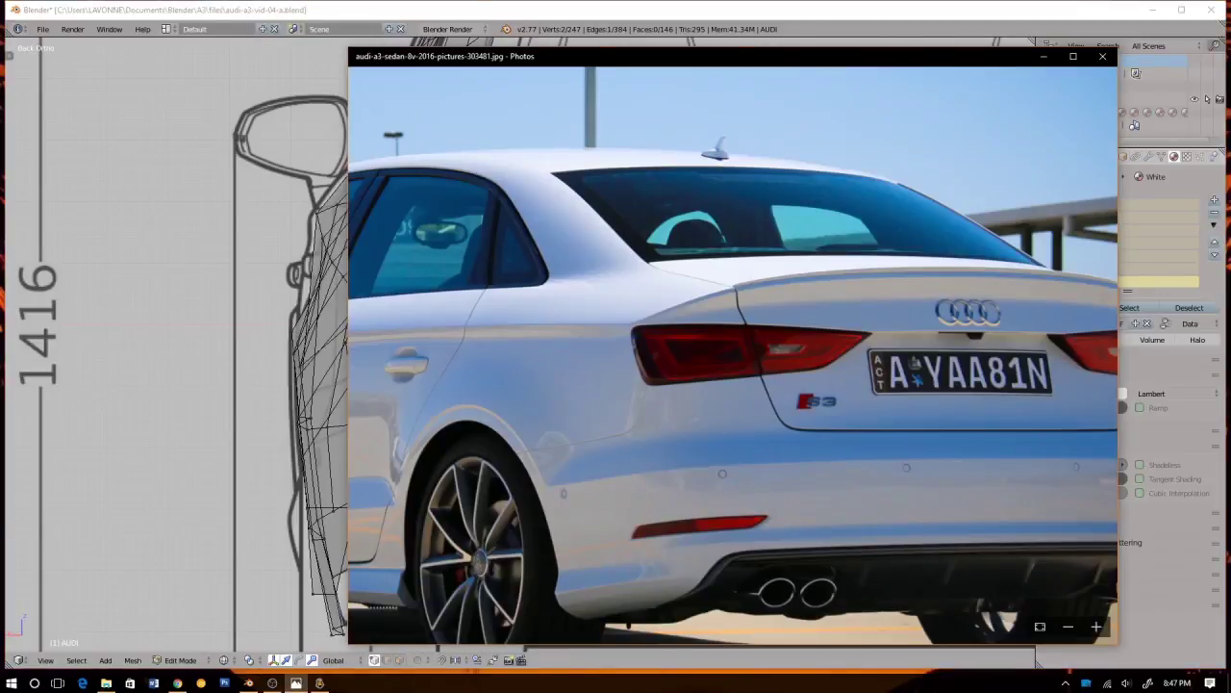
{"action": "key", "text": "alt+Tab"}
{"action": "right_click", "coordinate": [813, 297]}
{"action": "key", "text": "n"}
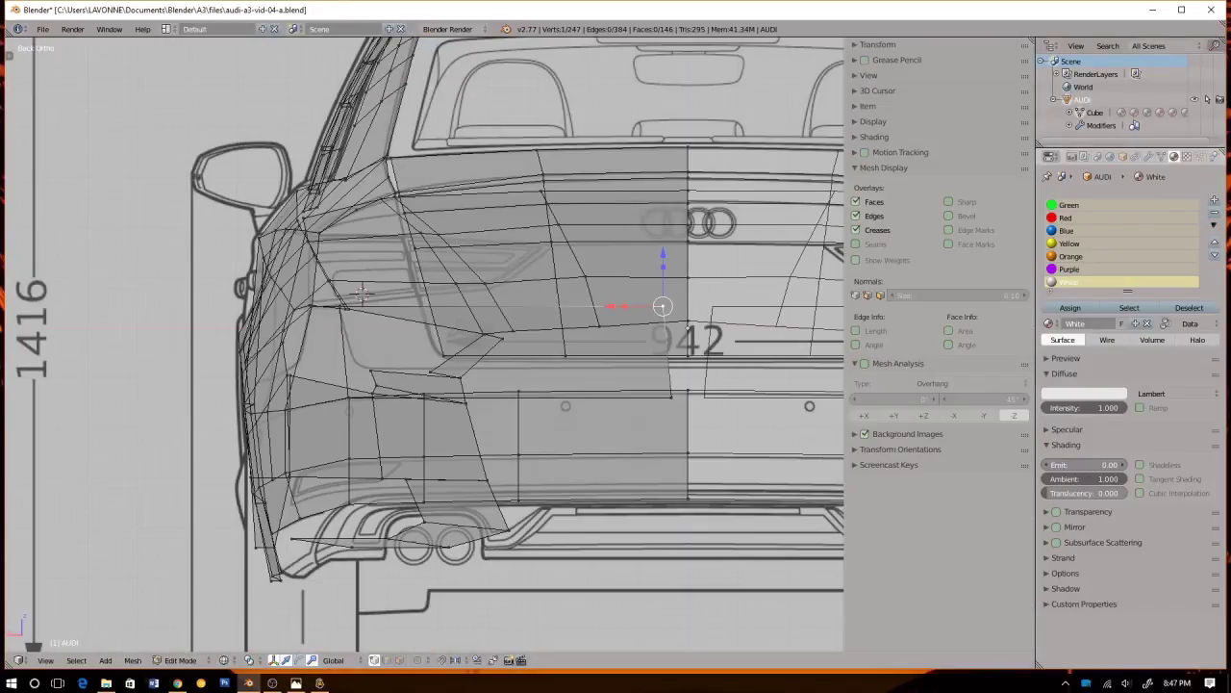
{"action": "left_click", "coordinate": [873, 46]}
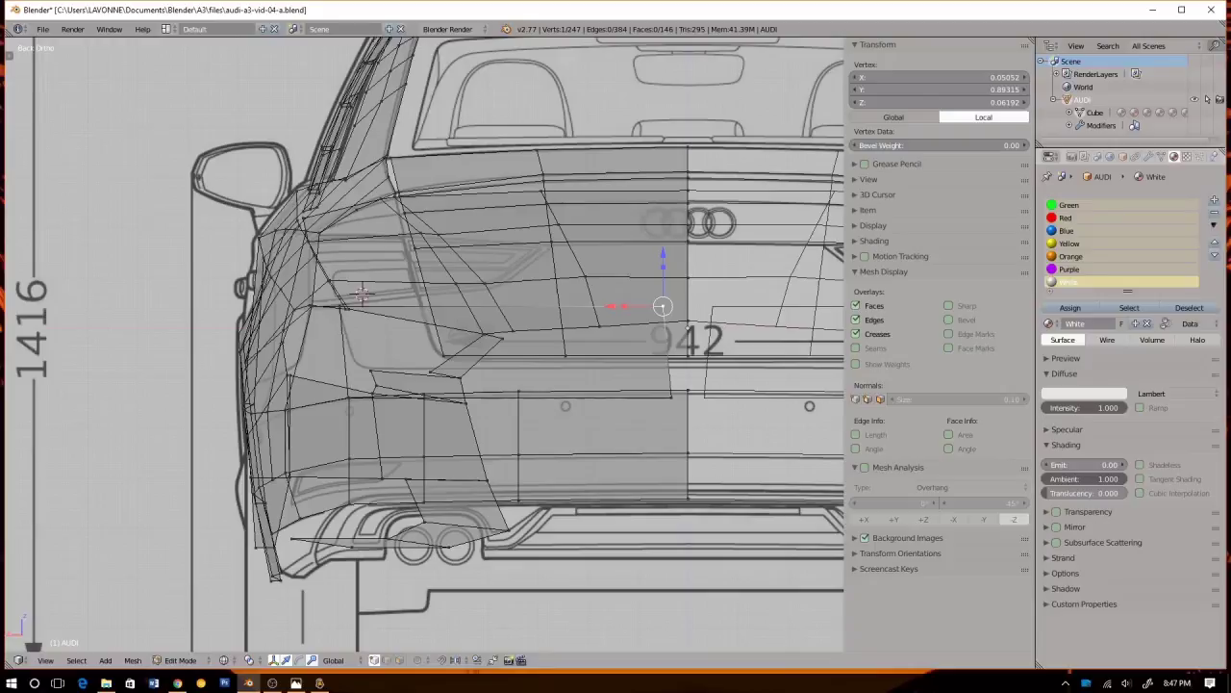
{"action": "right_click", "coordinate": [687, 320]}
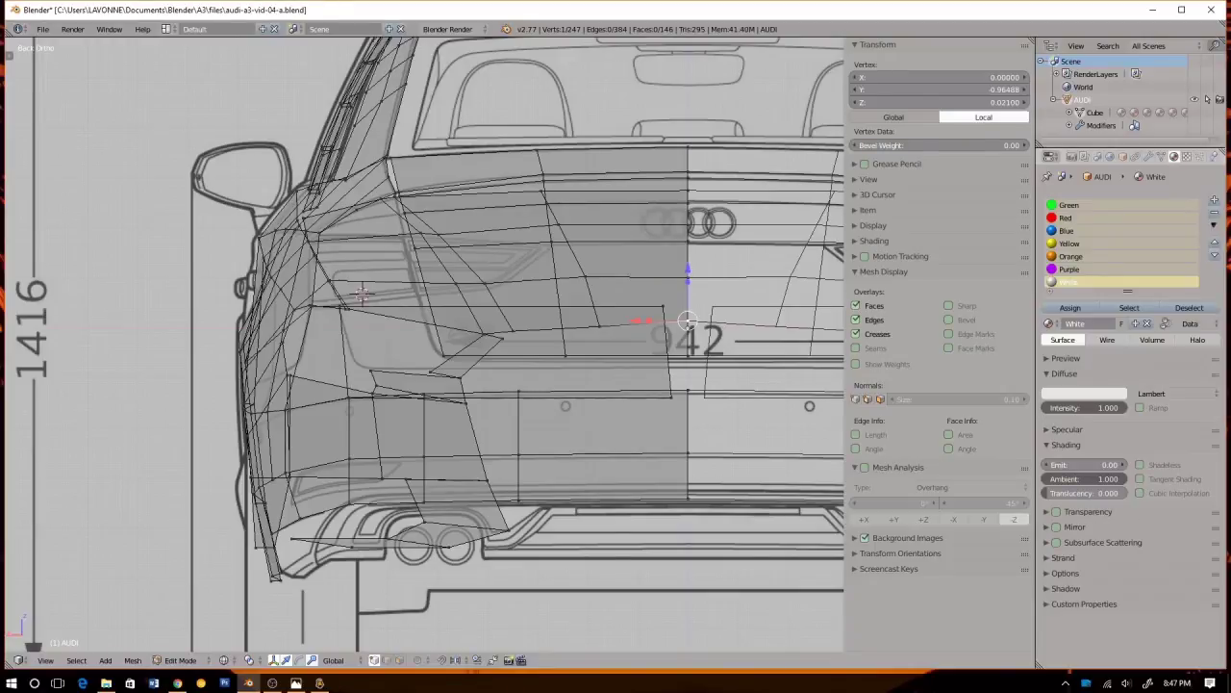
{"action": "right_click", "coordinate": [662, 306]}
{"action": "left_click", "coordinate": [938, 77]}
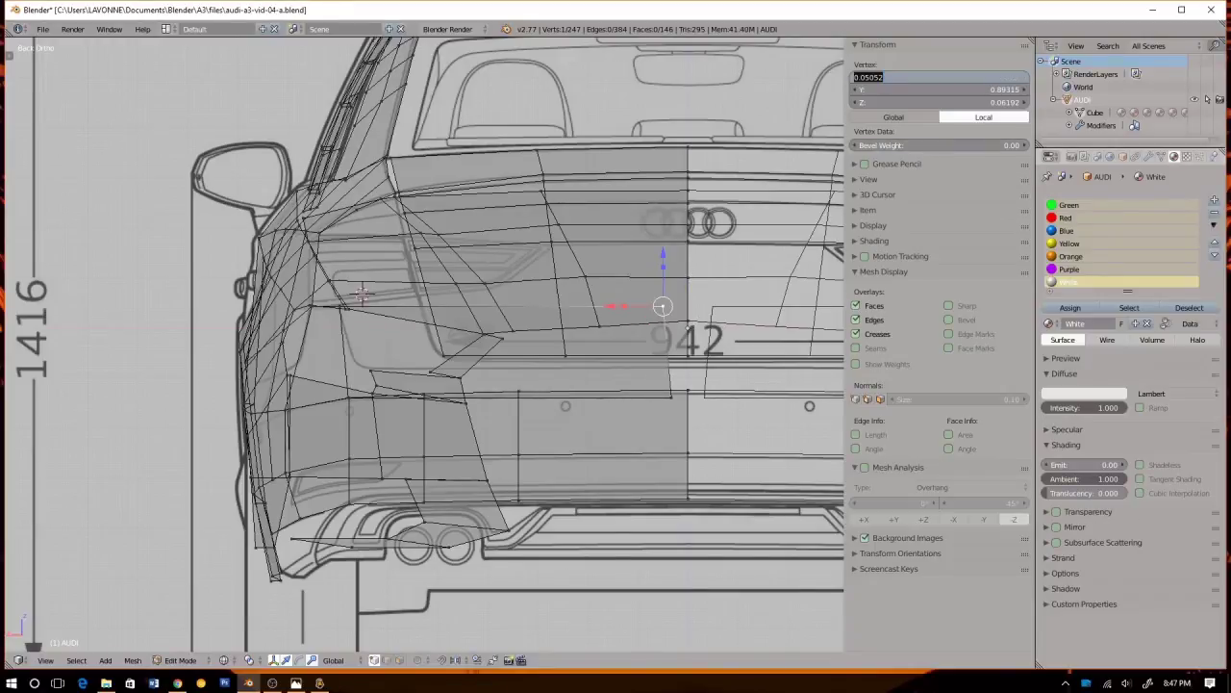
{"action": "type", "text": "0"}
{"action": "key", "text": "Return"}
Set the X coordinate of the extruded edge's lower vertex to 0 and check the new strip in solid perspective view
{"action": "right_click", "coordinate": [670, 397]}
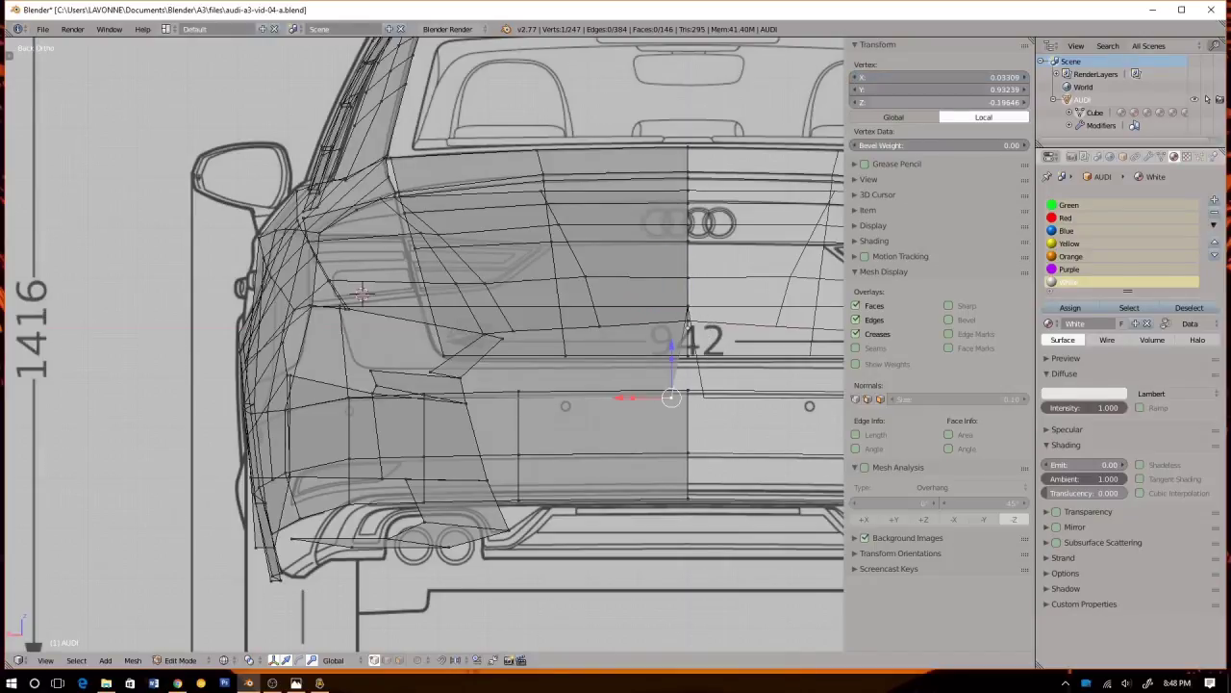
{"action": "left_click", "coordinate": [938, 77]}
{"action": "type", "text": "0"}
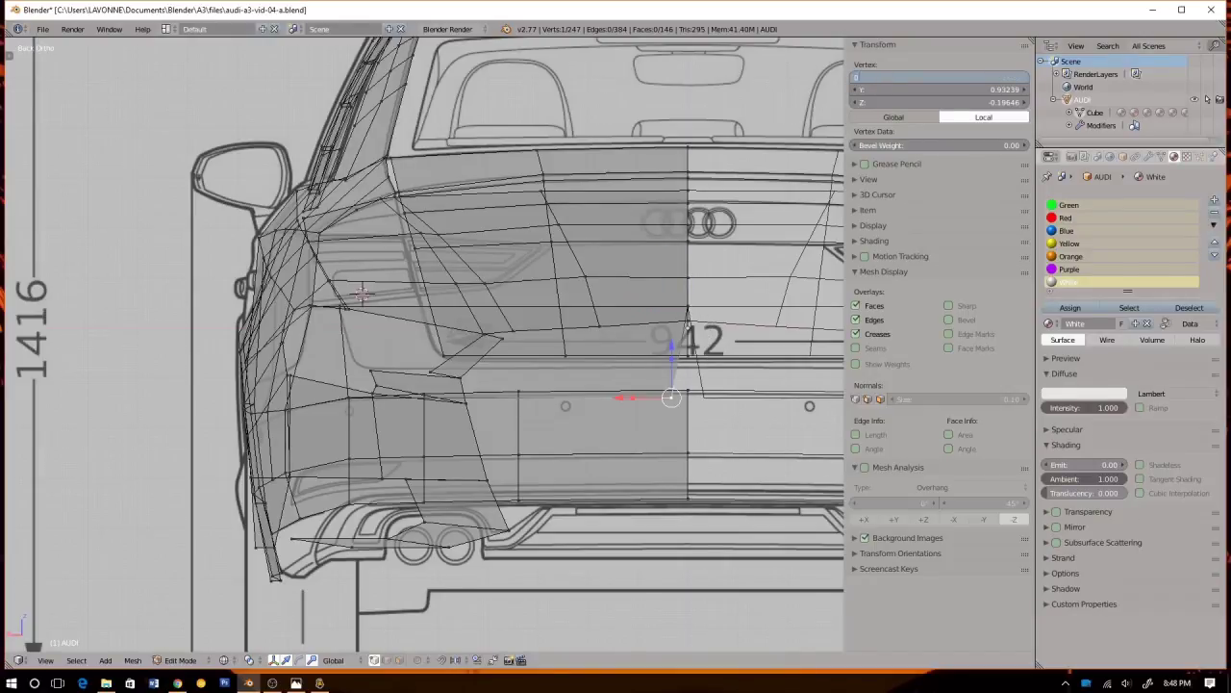
{"action": "key", "text": "Return"}
{"action": "key", "text": "Tab"}
{"action": "key", "text": "Tab"}
{"action": "key", "text": "z"}
{"action": "mouse_move", "coordinate": [424, 332]}
{"action": "middle_mouse_down"}
{"action": "mouse_move", "coordinate": [495, 361]}
{"action": "mouse_move", "coordinate": [428, 370]}
{"action": "mouse_move", "coordinate": [423, 332]}
{"action": "middle_mouse_up"}
{"action": "scroll", "coordinate": [496, 360], "scroll_direction": "down", "scroll_amount": 5}
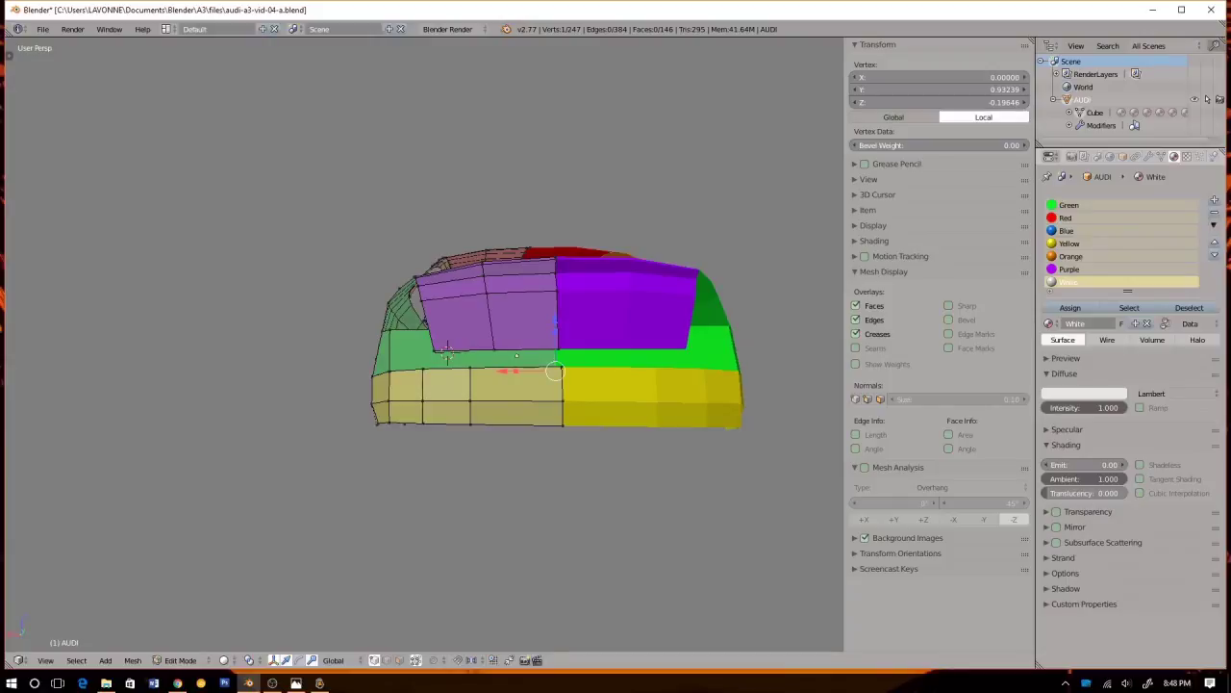
Move the centreline edge back and up in the right wireframe view, placing its lower vertex at the bumper's top rear corner
{"action": "key", "text": "z"}
{"action": "scroll", "coordinate": [448, 354], "scroll_direction": "up", "scroll_amount": 3}
{"action": "right_click", "coordinate": [643, 316], "text": "shift"}
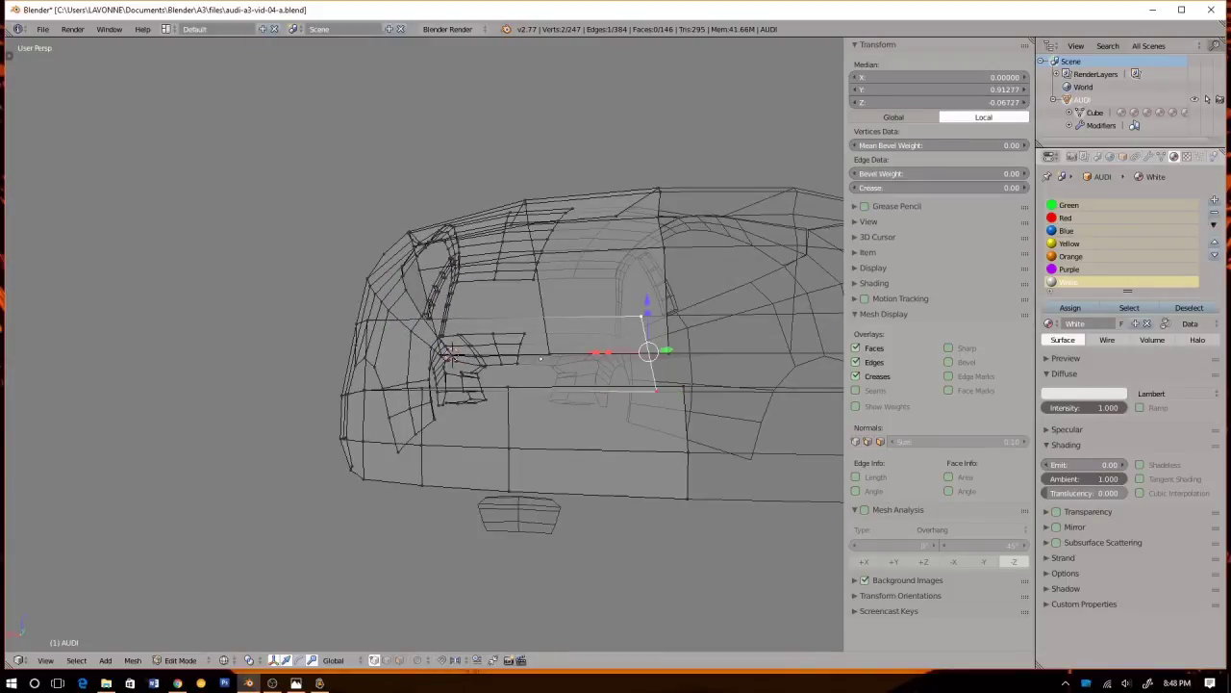
{"action": "key", "text": "KP_1"}
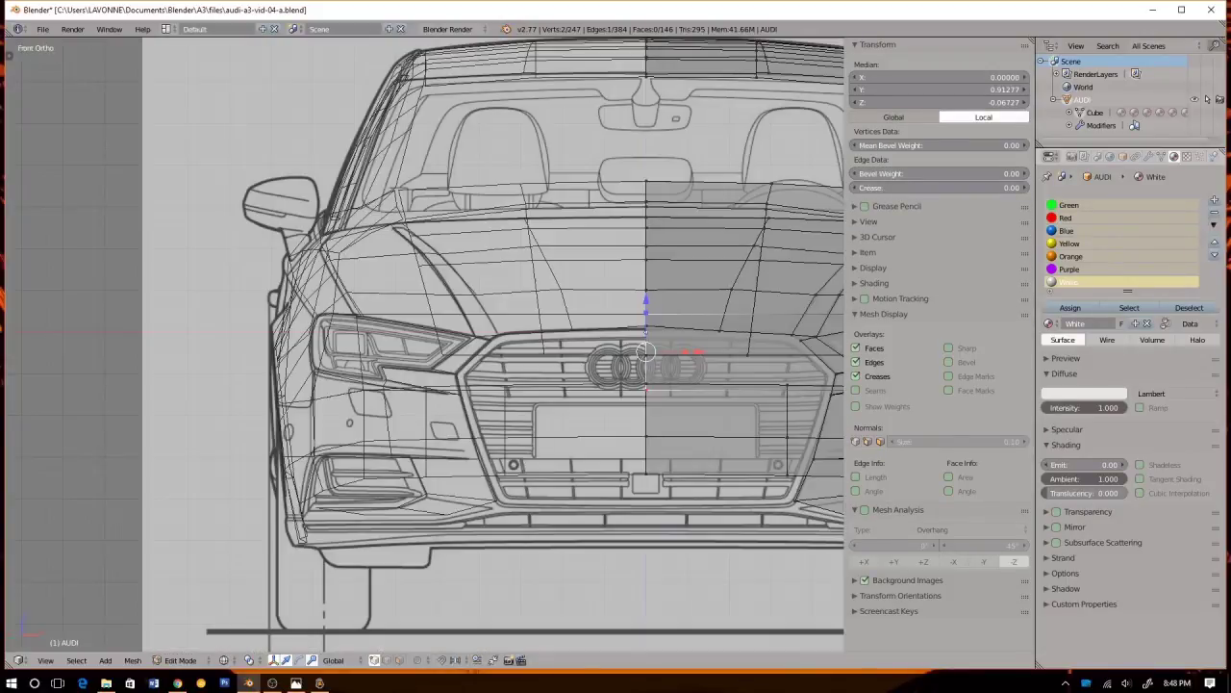
{"action": "key", "text": "ctrl+KP_1"}
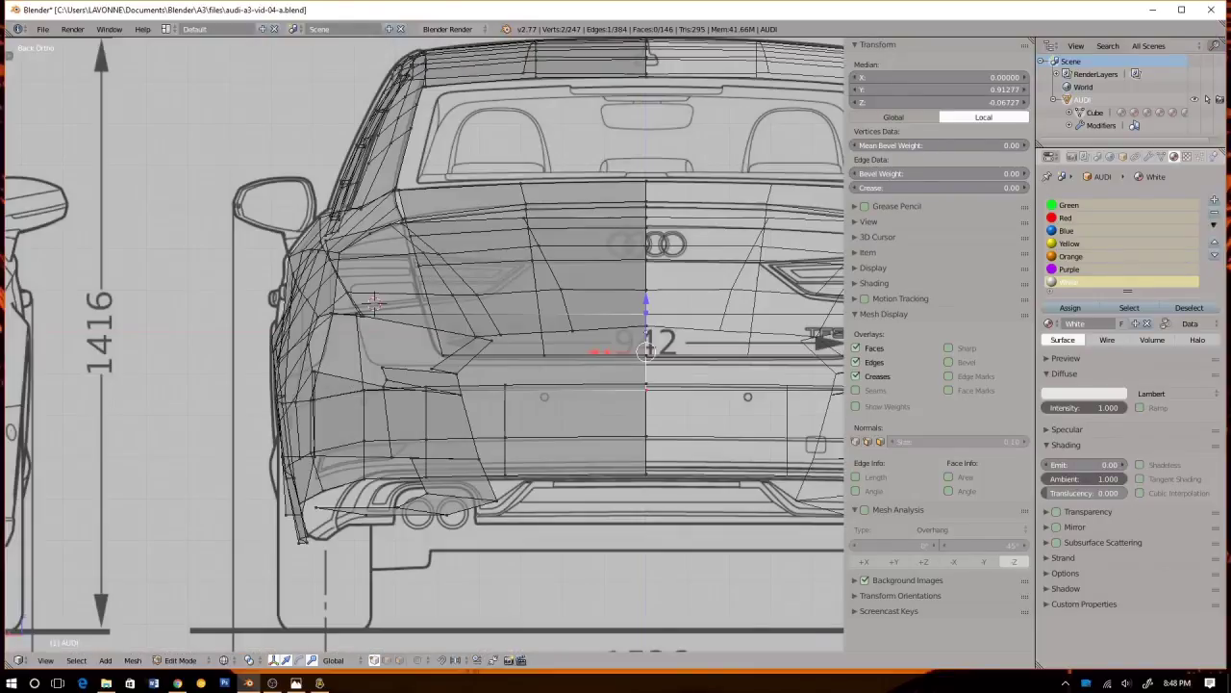
{"action": "key", "text": "KP_3"}
{"action": "scroll", "coordinate": [424, 343], "scroll_direction": "up", "scroll_amount": 4}
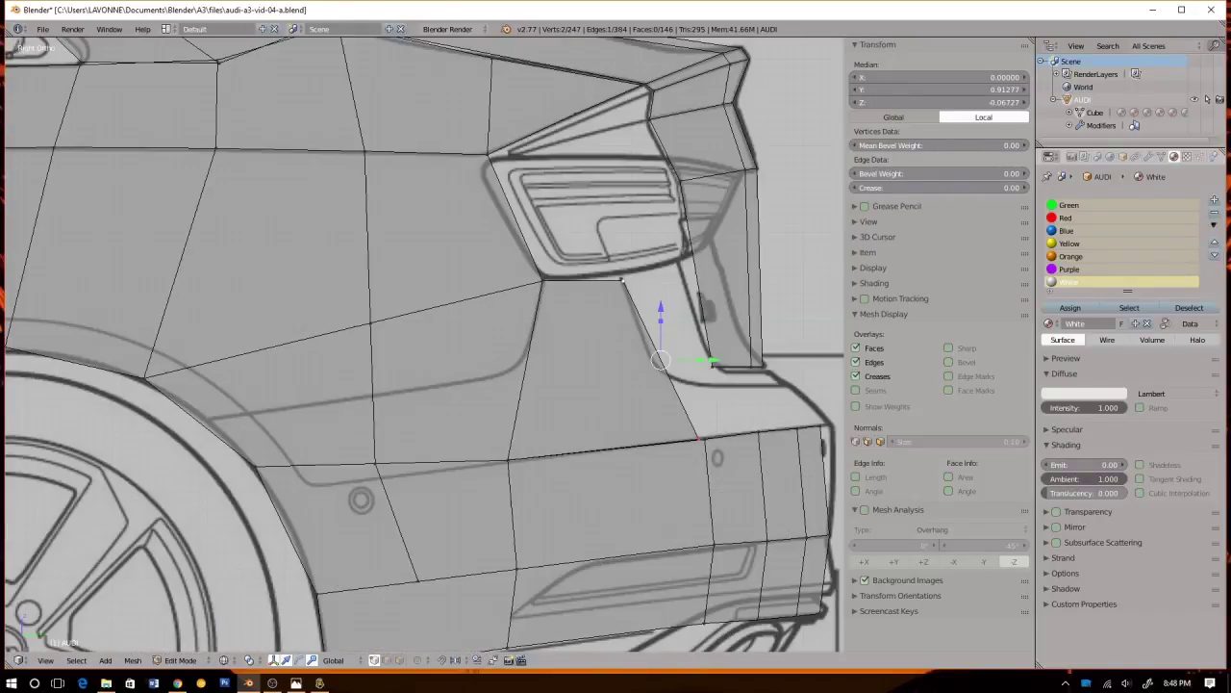
{"action": "key", "text": "g"}
{"action": "key", "text": "y"}
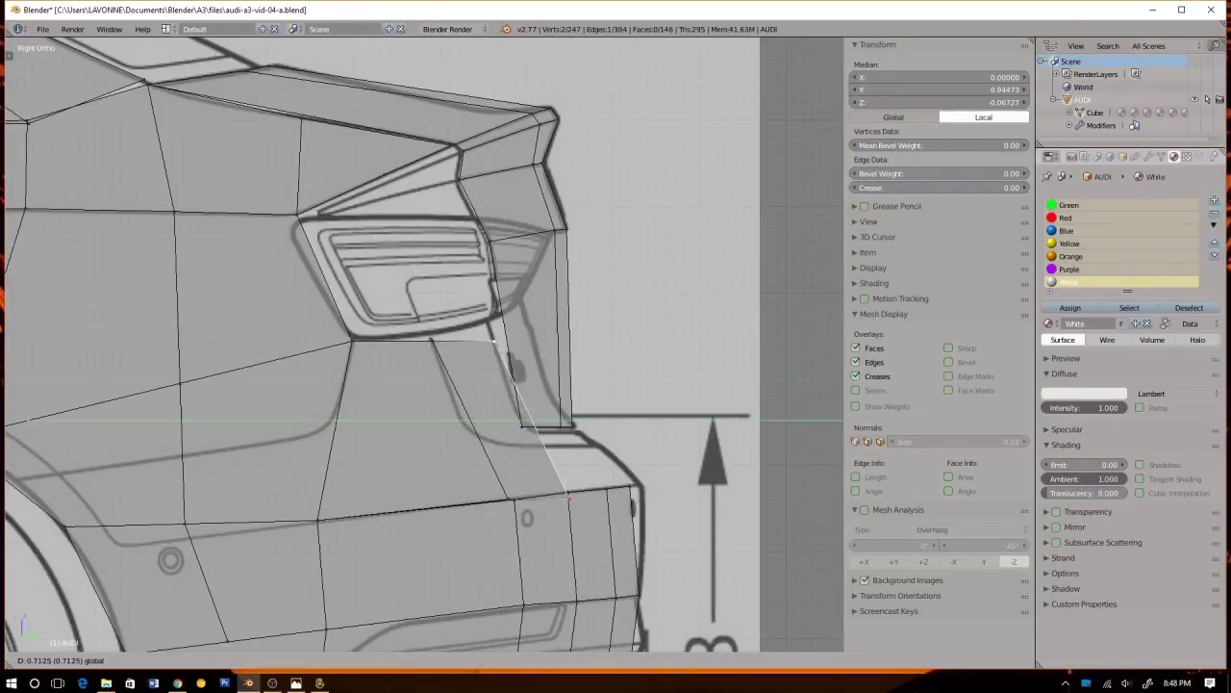
{"action": "key", "text": "Return"}
{"action": "key", "text": "g"}
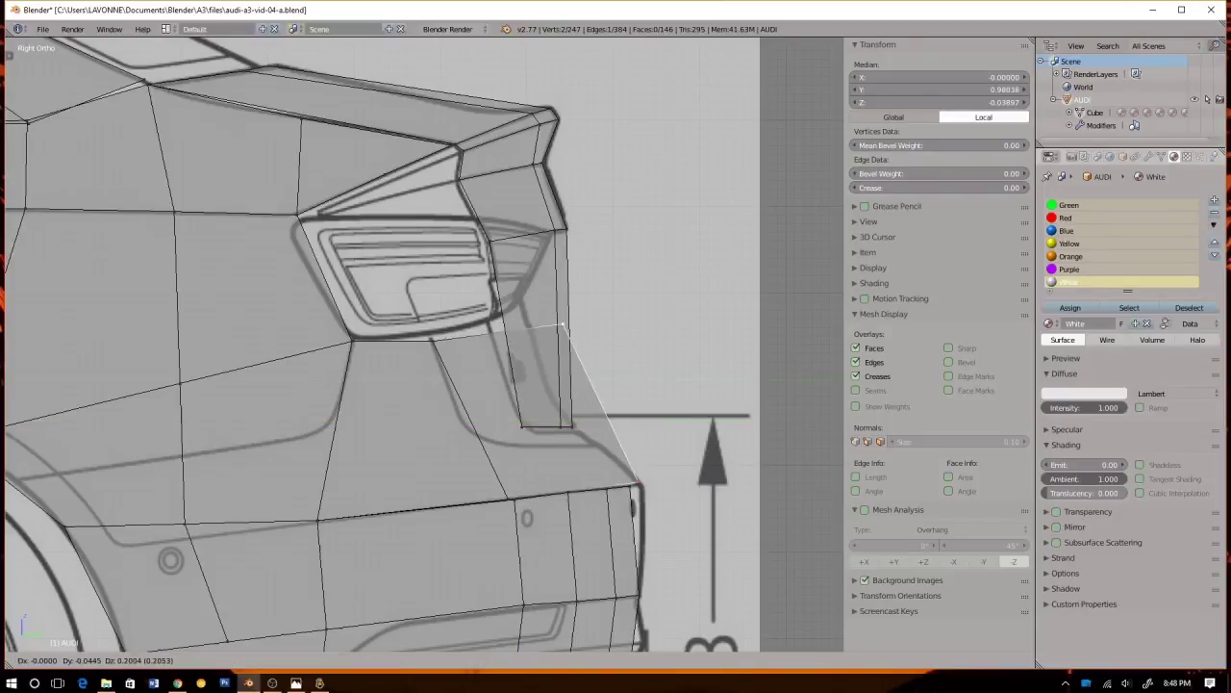
{"action": "key", "text": "Return"}
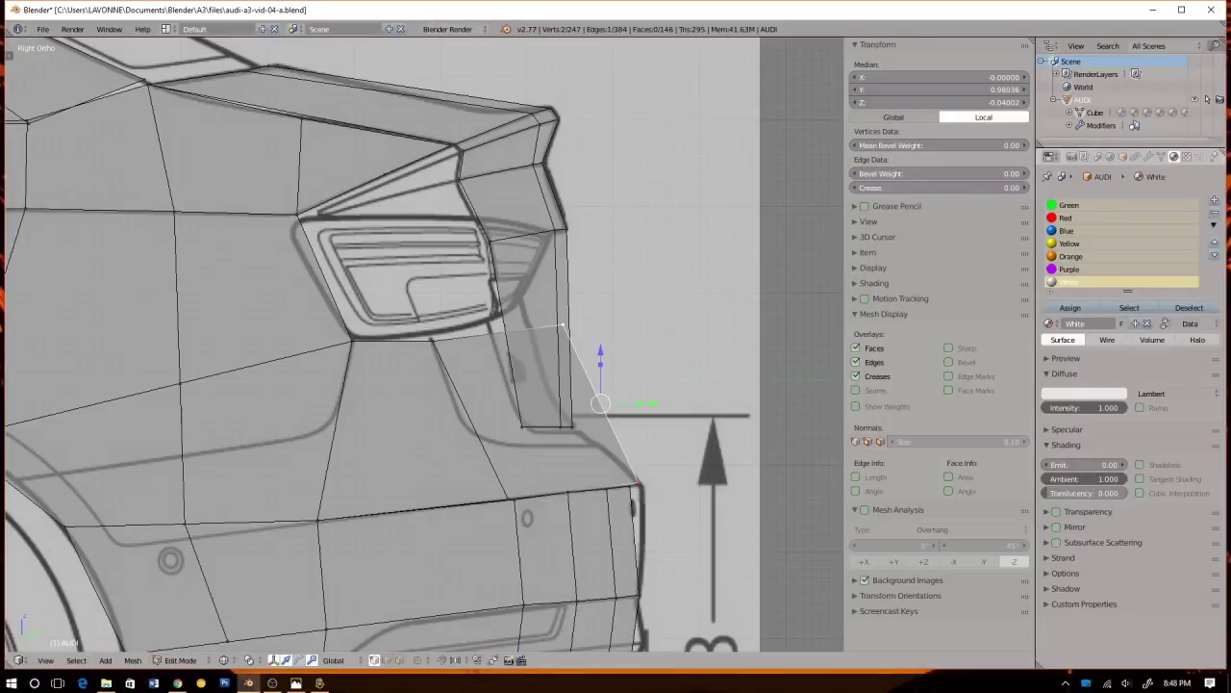
Move the centreline edge's upper vertex forwards and up to the height of the tail light's lower rear end
{"action": "right_click", "coordinate": [562, 325]}
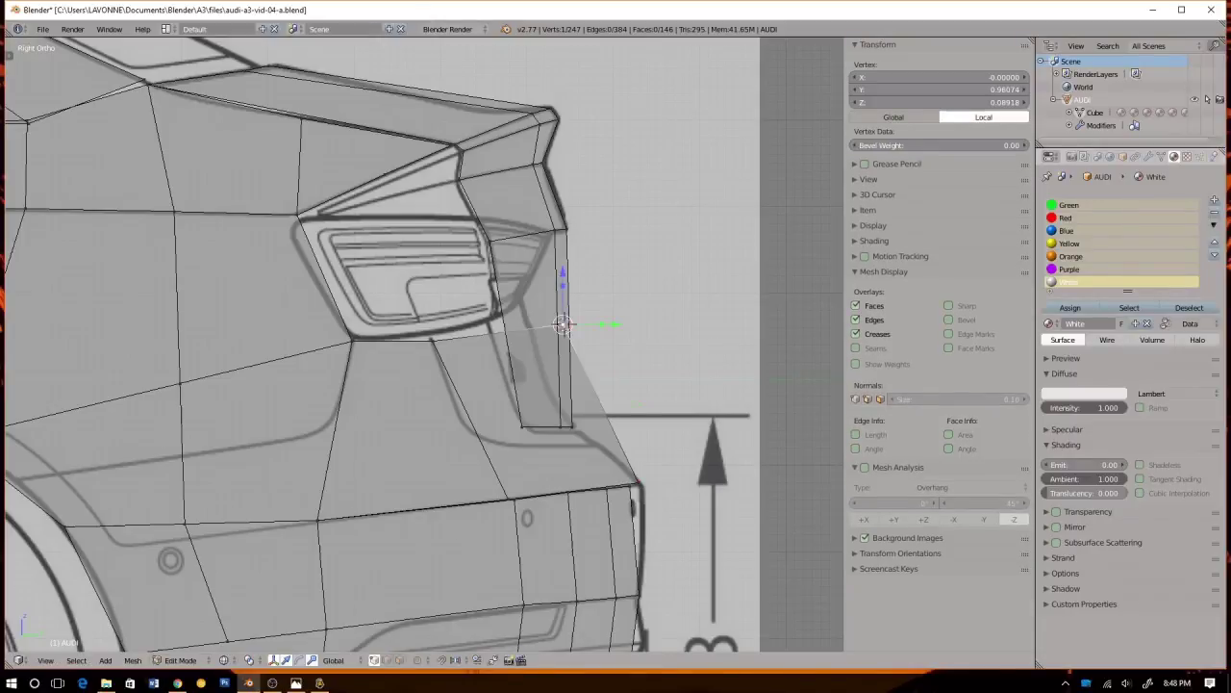
{"action": "key", "text": "g"}
{"action": "key", "text": "Return"}
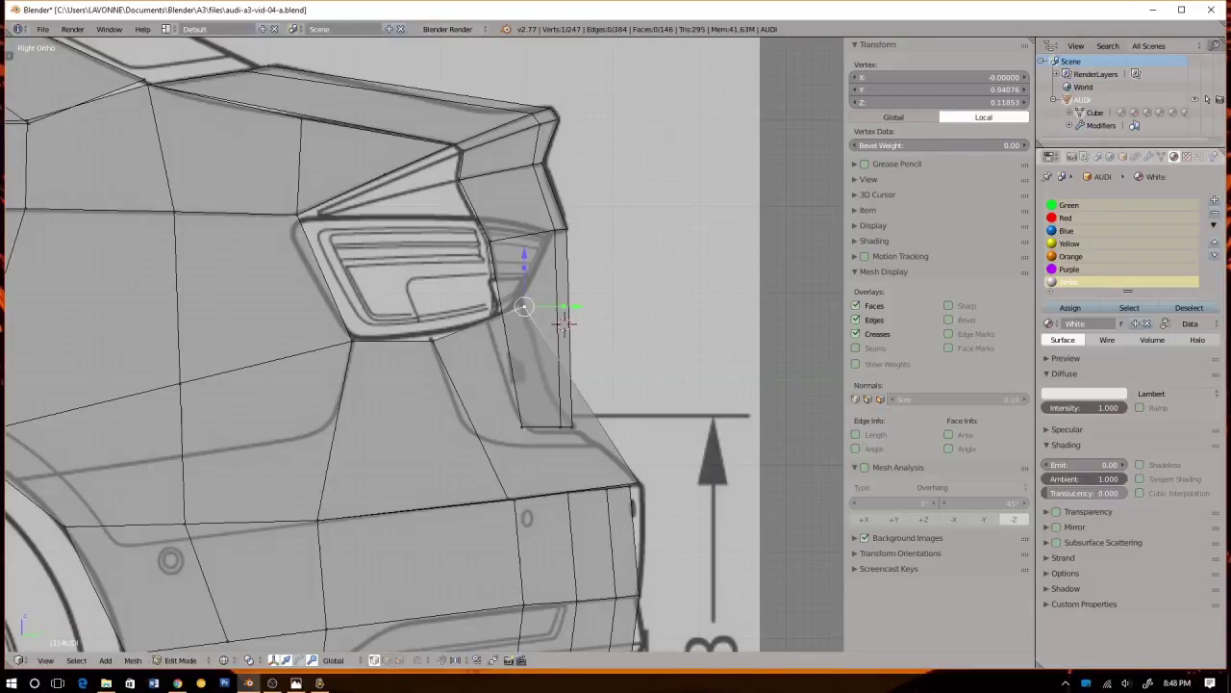
Move the panel vertex beneath the middle of the tail light slightly up and forwards onto the light's lower outline
{"action": "right_click", "coordinate": [432, 340]}
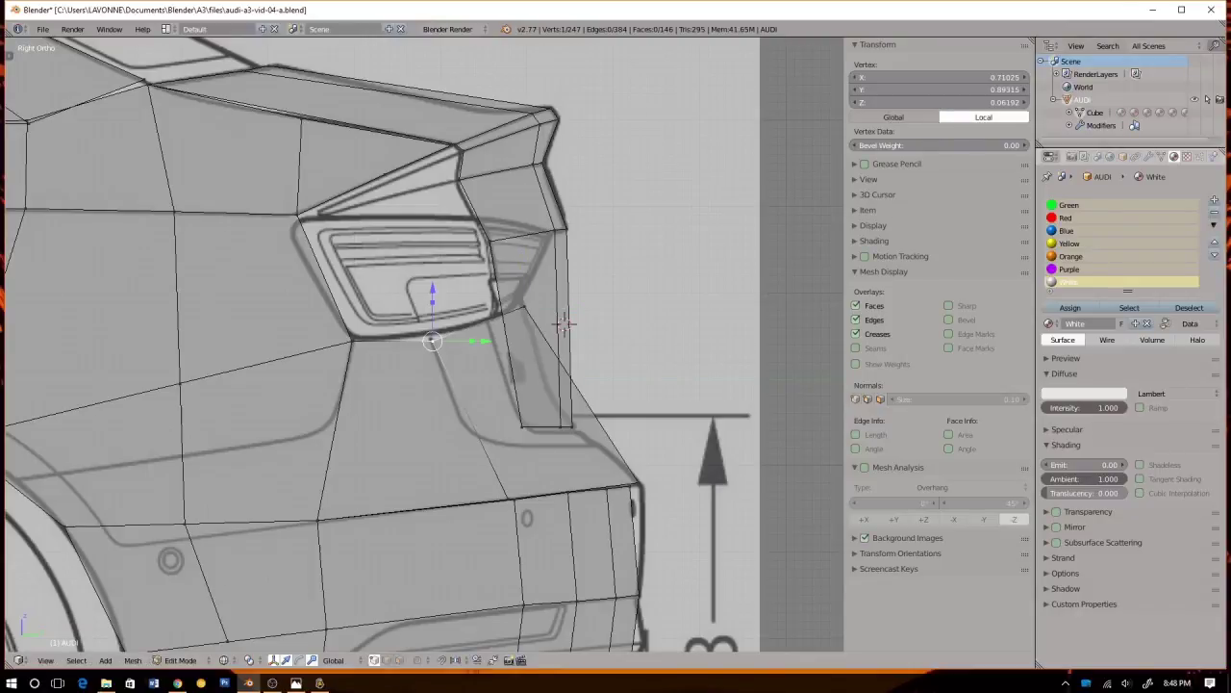
{"action": "key", "text": "g"}
{"action": "left_click", "coordinate": [439, 323]}
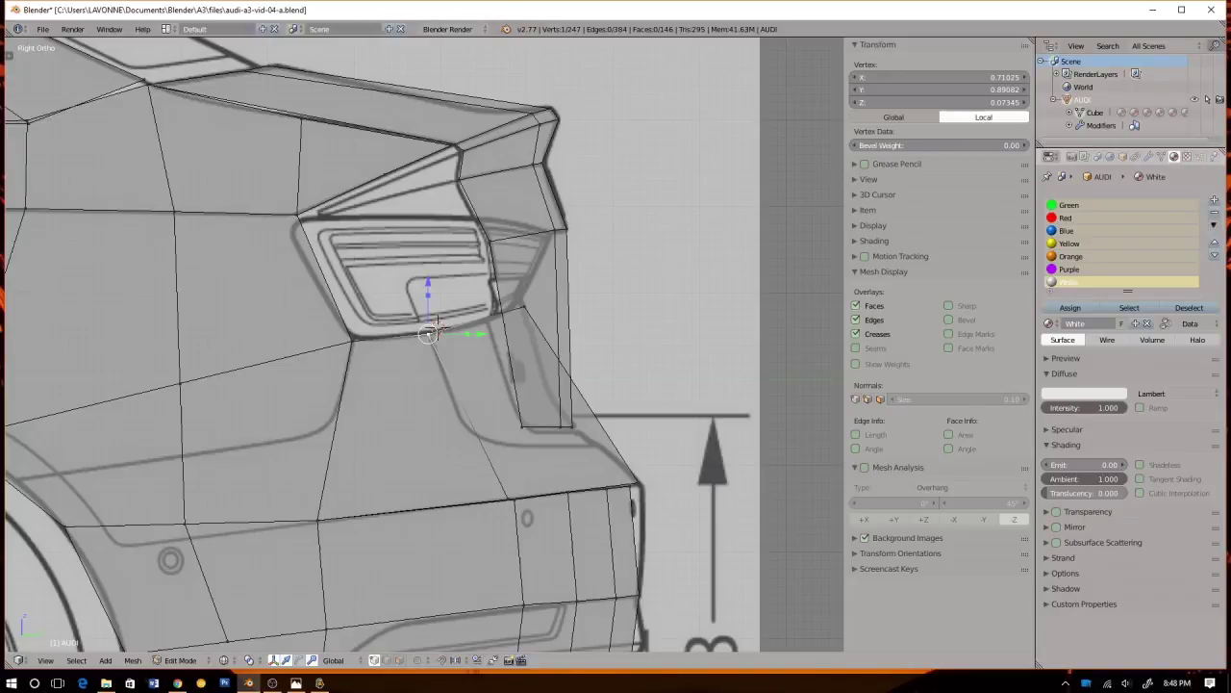
{"action": "middle_click_drag", "start_coordinate": [438, 323], "coordinate": [369, 251], "text": "shift"}
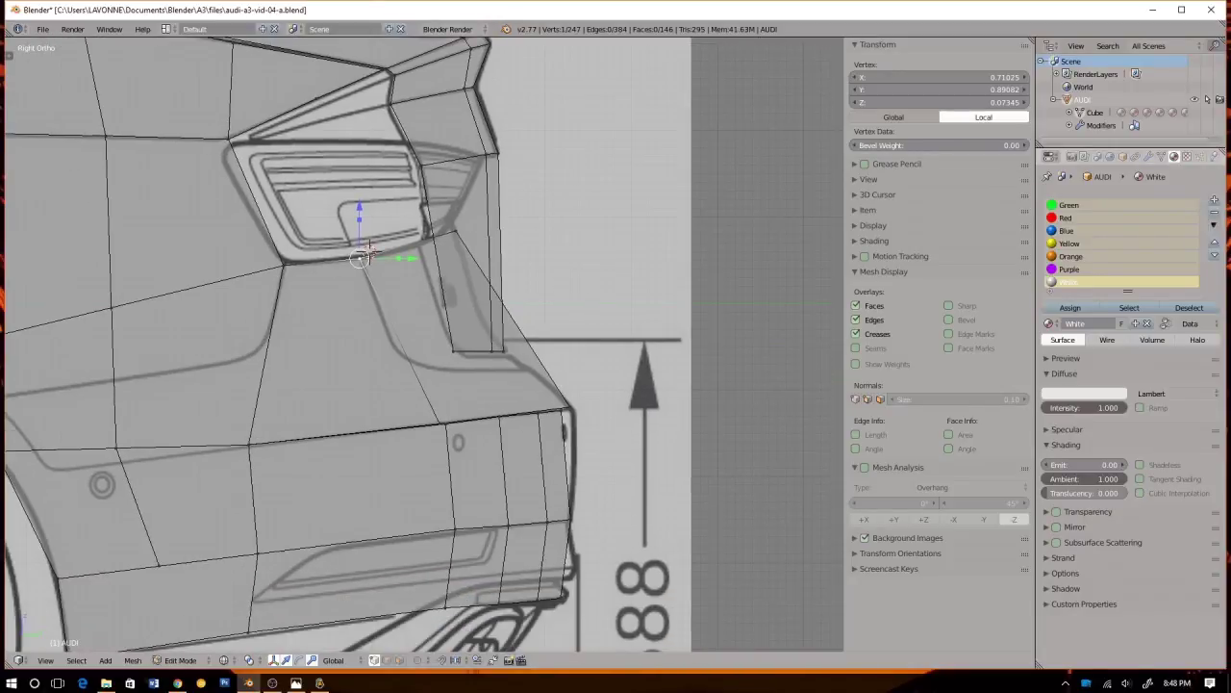
Undo the last edit to the panel vertex beneath the tail light and switch back to solid shading
{"action": "key", "text": "ctrl+z"}
{"action": "key", "text": "KP_1"}
{"action": "key", "text": "z"}
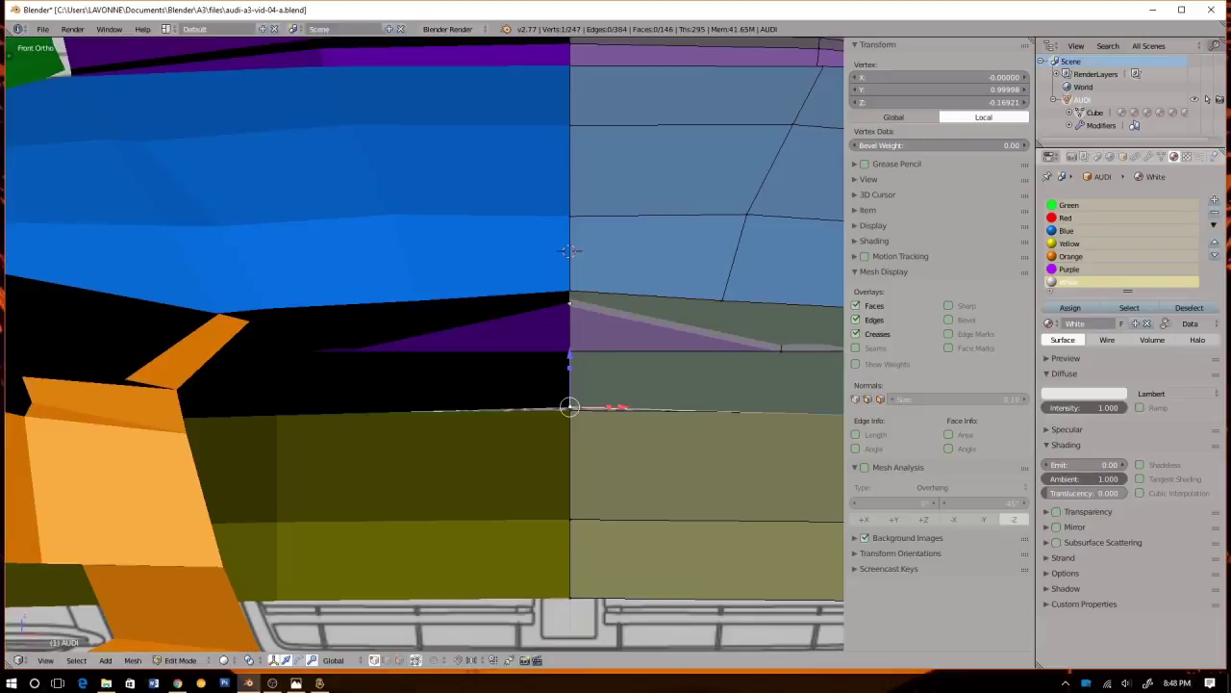
Examine the new rear panel strip between boot lid and bumper from perspective, front and side views
{"action": "key", "text": "KP_3"}
{"action": "scroll", "coordinate": [337, 327], "scroll_direction": "down", "scroll_amount": 5}
{"action": "scroll", "coordinate": [259, 366], "scroll_direction": "down", "scroll_amount": 3}
{"action": "middle_click_drag", "start_coordinate": [336, 327], "coordinate": [289, 341]}
{"action": "scroll", "coordinate": [290, 341], "scroll_direction": "up", "scroll_amount": 4}
{"action": "middle_click_drag", "start_coordinate": [683, 269], "coordinate": [717, 289]}
{"action": "middle_click_drag", "start_coordinate": [407, 306], "coordinate": [408, 311]}
{"action": "scroll", "coordinate": [404, 315], "scroll_direction": "down", "scroll_amount": 4}
{"action": "scroll", "coordinate": [410, 310], "scroll_direction": "up", "scroll_amount": 4}
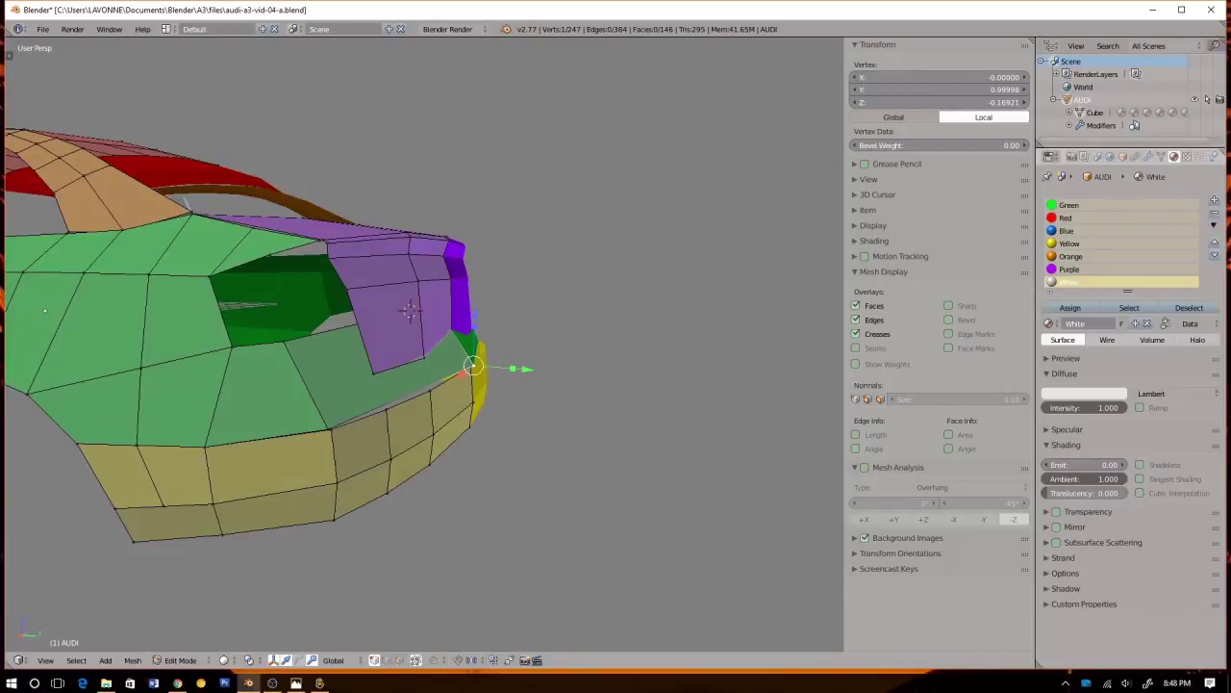
{"action": "key", "text": "KP_1"}
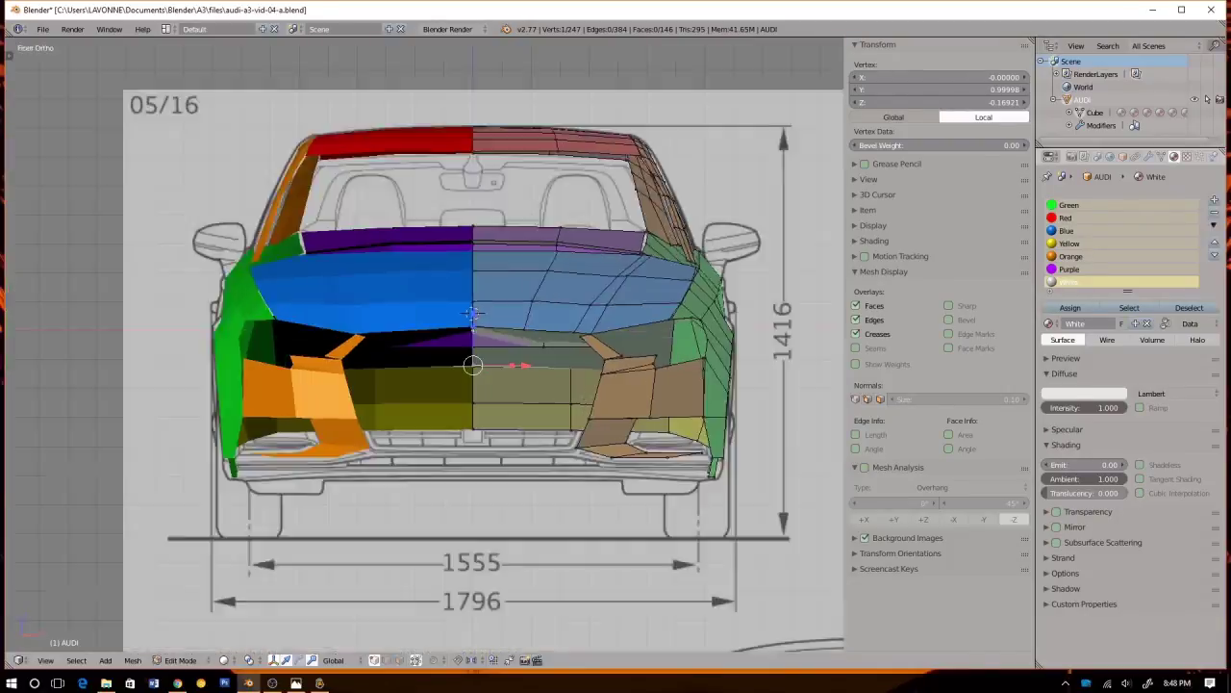
{"action": "key", "text": "KP_3"}
{"action": "scroll", "coordinate": [386, 279], "scroll_direction": "up", "scroll_amount": 4}
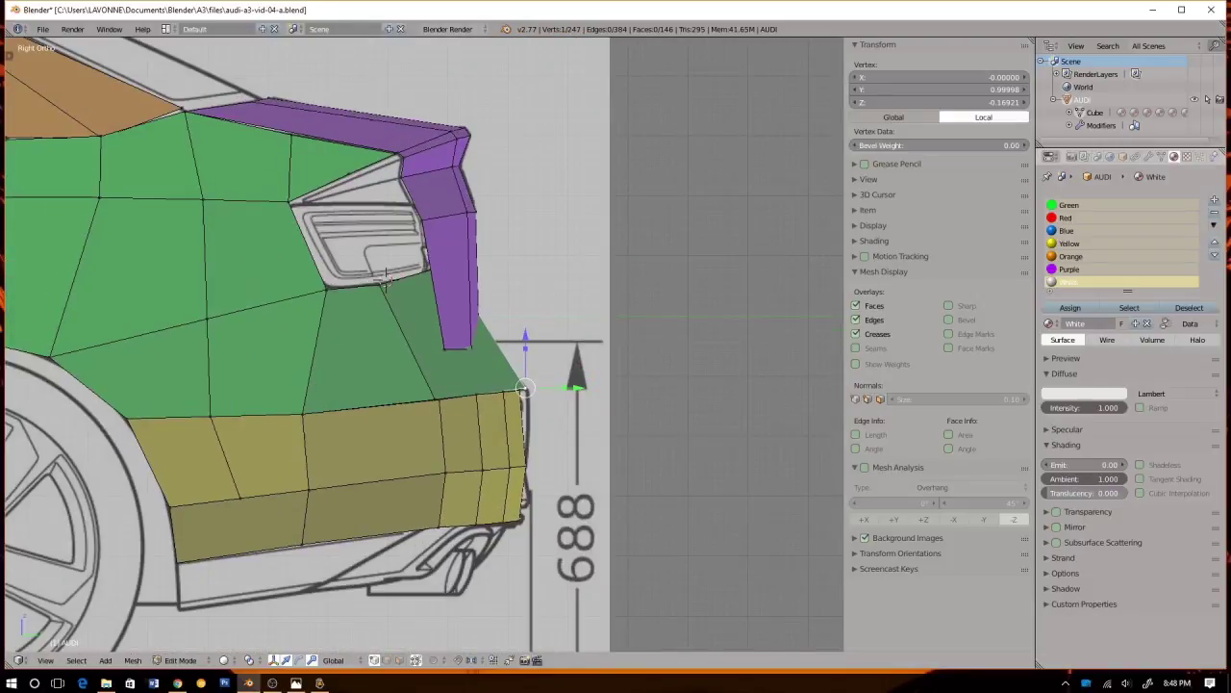
Cut a horizontal edge loop through the middle of the green rear panel between the tail light and the bumper
{"action": "key", "text": "z"}
{"action": "scroll", "coordinate": [386, 278], "scroll_direction": "up", "scroll_amount": 1}
{"action": "middle_click_drag", "start_coordinate": [378, 267], "coordinate": [376, 315], "text": "shift"}
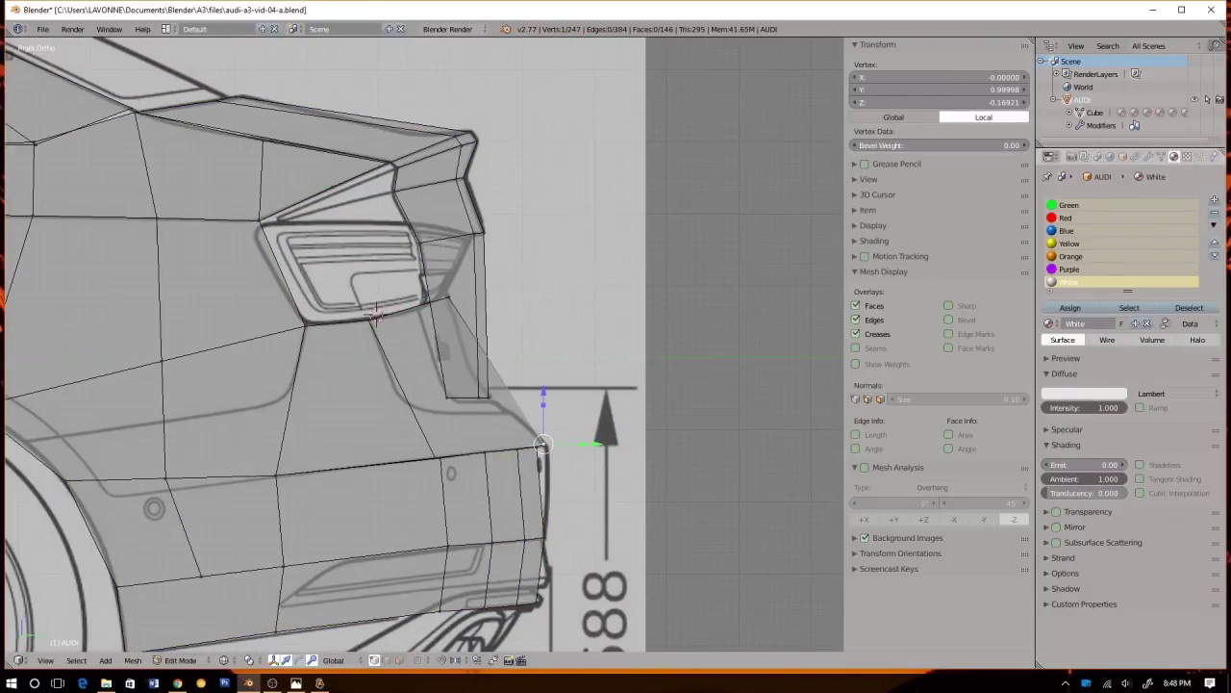
{"action": "scroll", "coordinate": [375, 312], "scroll_direction": "down", "scroll_amount": 1}
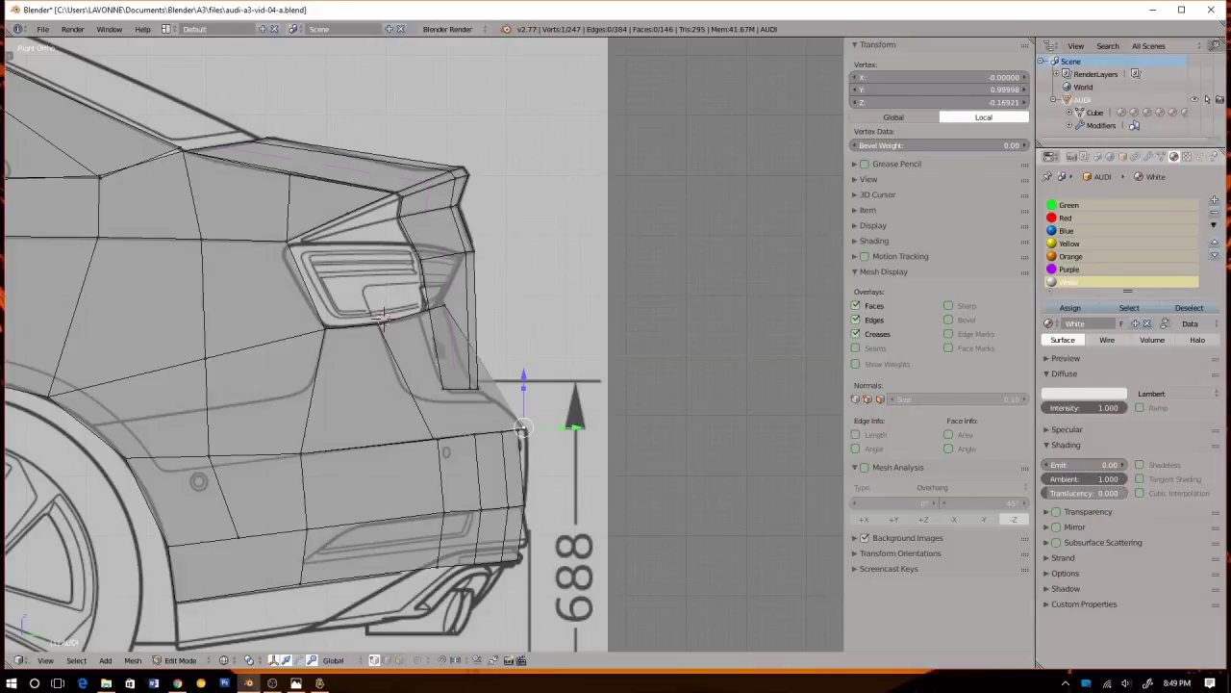
{"action": "key", "text": "ctrl+r"}
{"action": "left_click", "coordinate": [383, 317]}
{"action": "right_click", "coordinate": [383, 318]}
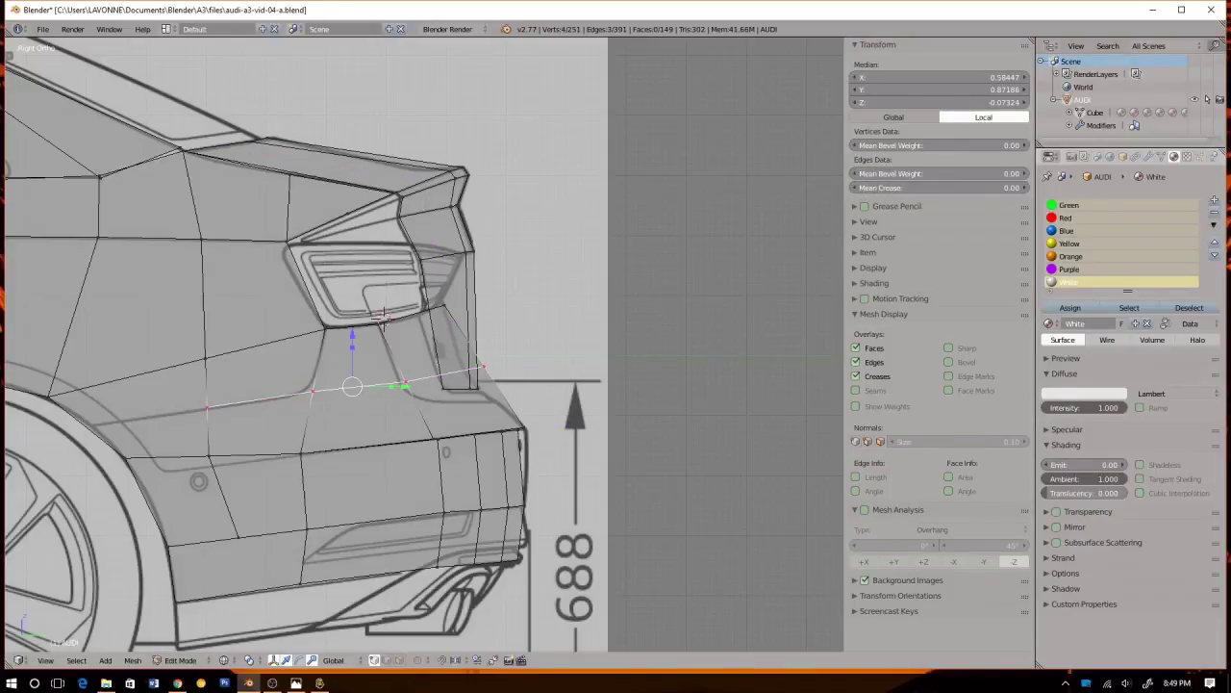
Move the new loop's centreline vertex forwards along Y, and nudge the neighbouring loop vertex below the tail light slightly forwards
{"action": "right_click", "coordinate": [482, 366]}
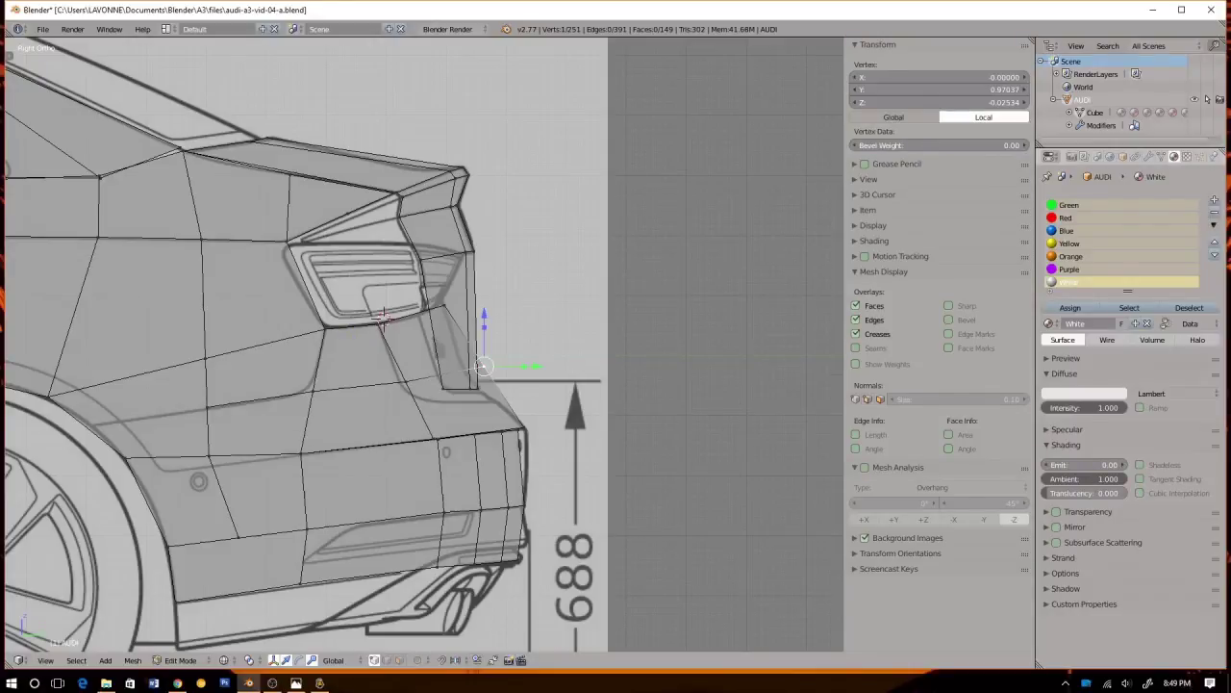
{"action": "key", "text": "g"}
{"action": "key", "text": "y"}
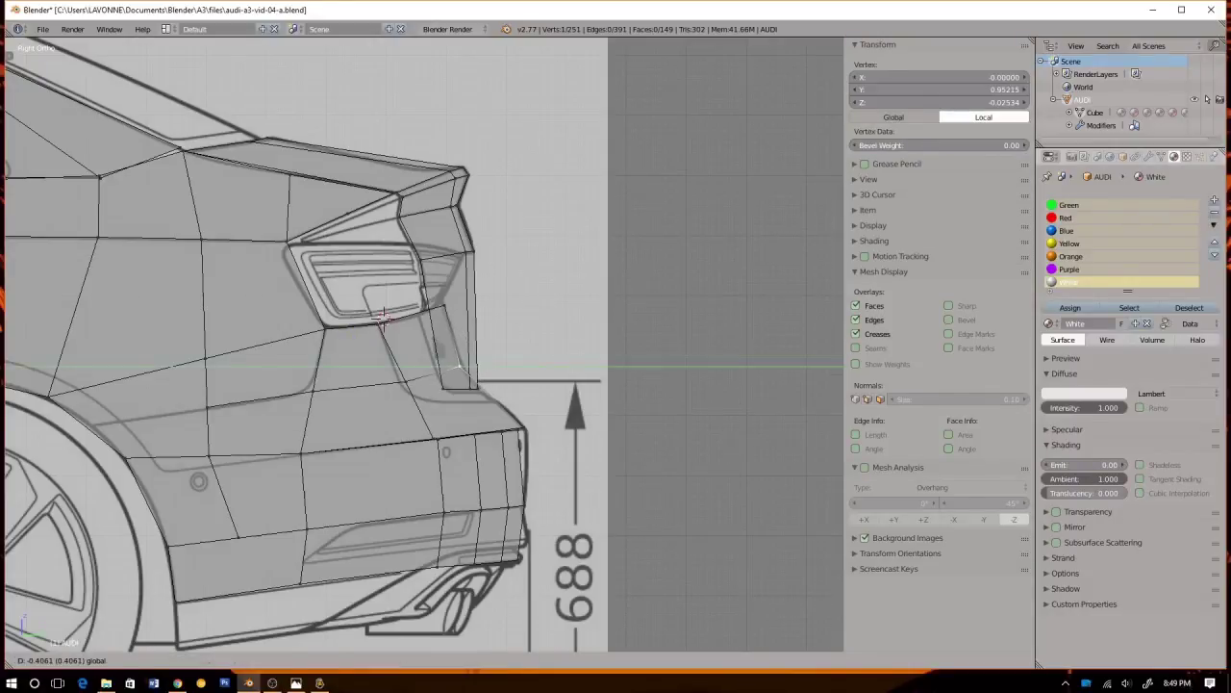
{"action": "left_click", "coordinate": [460, 367]}
{"action": "right_click", "coordinate": [405, 382]}
{"action": "left_click_drag", "start_coordinate": [452, 381], "coordinate": [446, 382]}
Shift the loop vertex below the tail light slightly inwards along X onto the blueprint's panel line in the back wireframe view
{"action": "key", "text": "KP_1"}
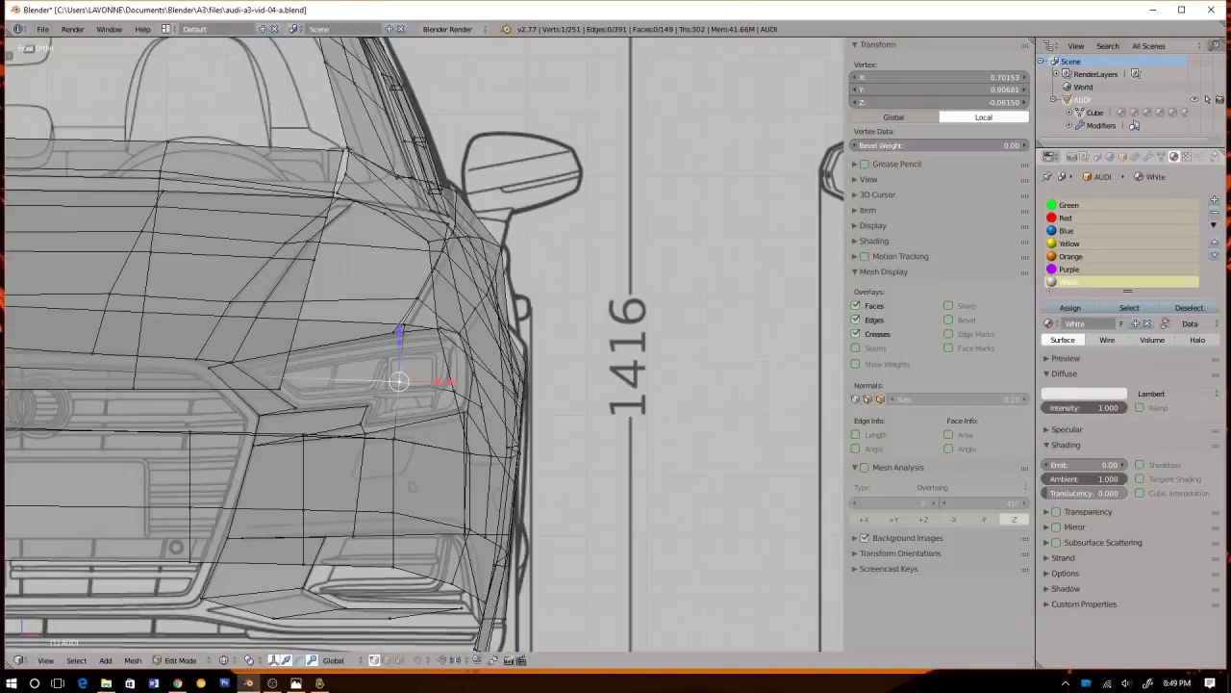
{"action": "key", "text": "ctrl+KP_1"}
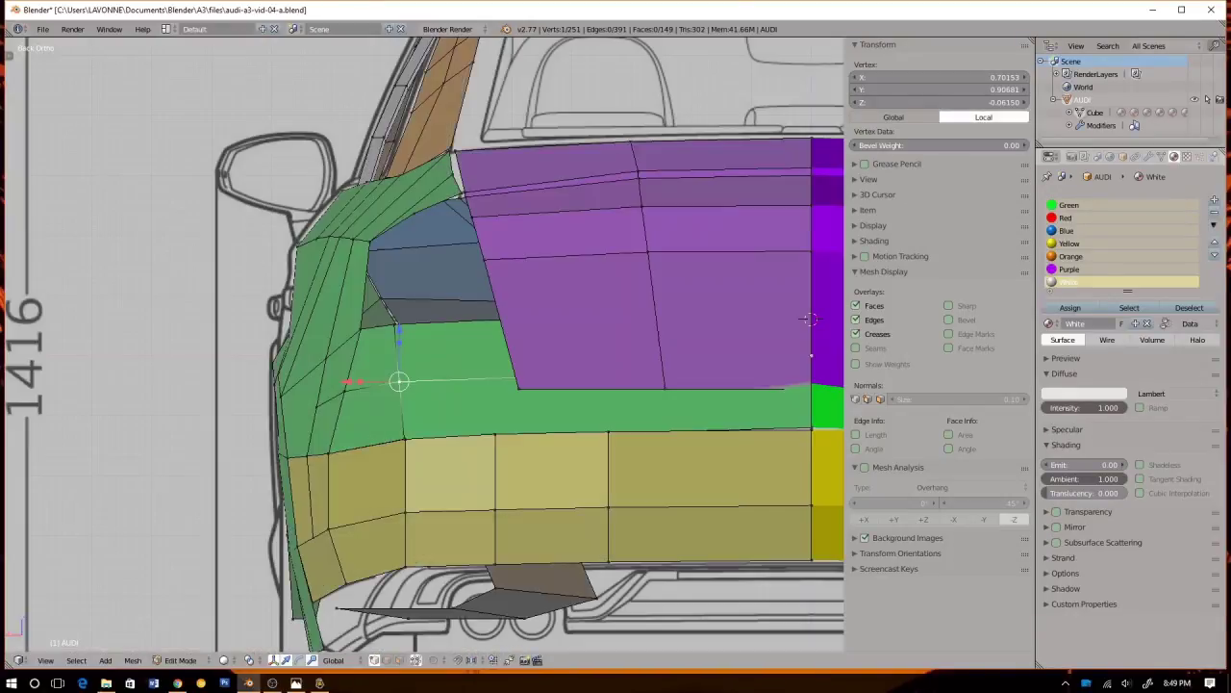
{"action": "scroll", "coordinate": [423, 343], "scroll_direction": "up", "scroll_amount": 3}
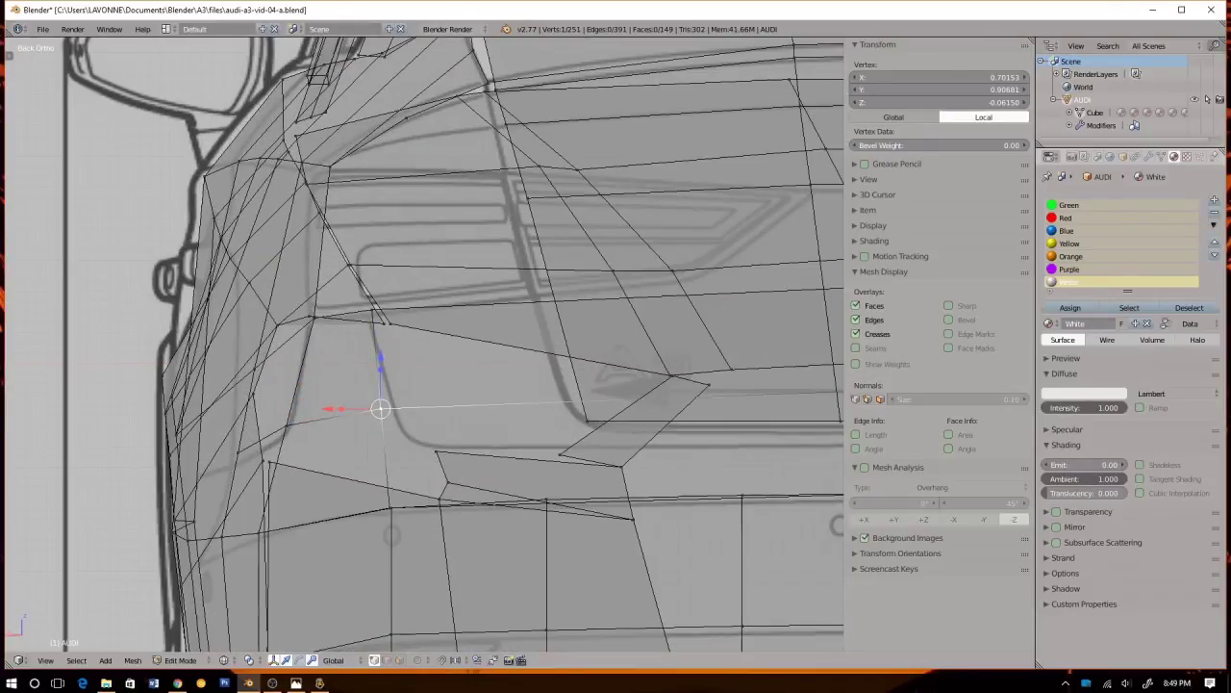
{"action": "key", "text": "KP_3"}
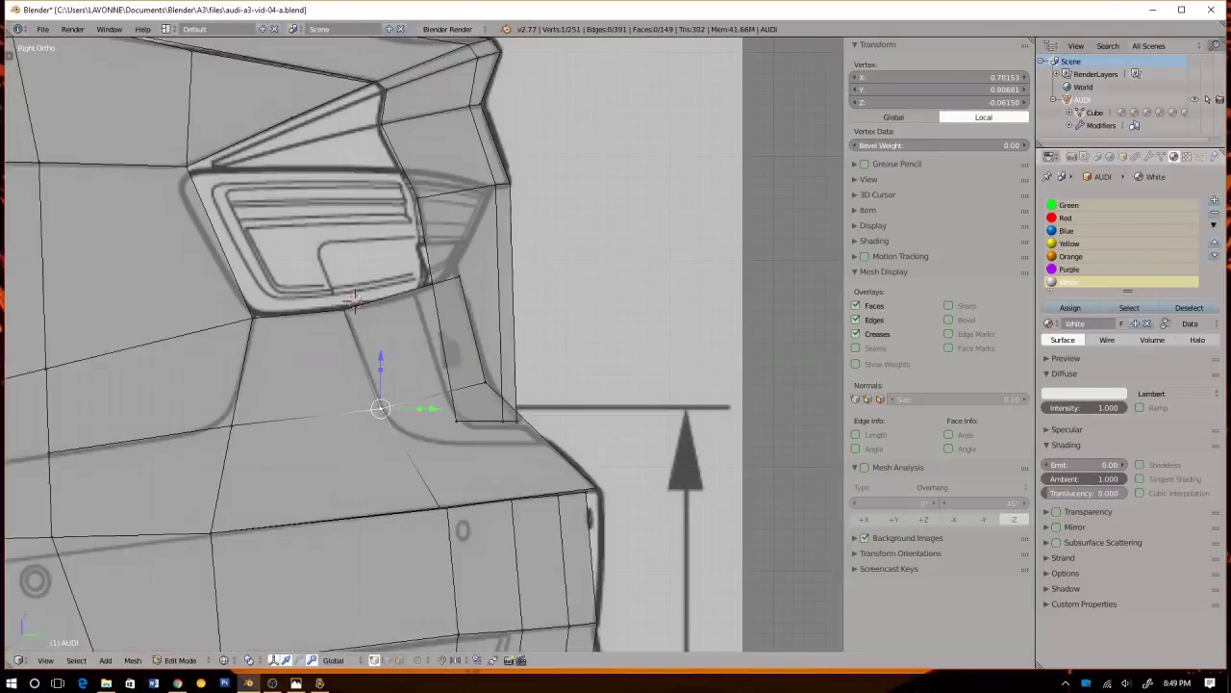
{"action": "key", "text": "KP_1"}
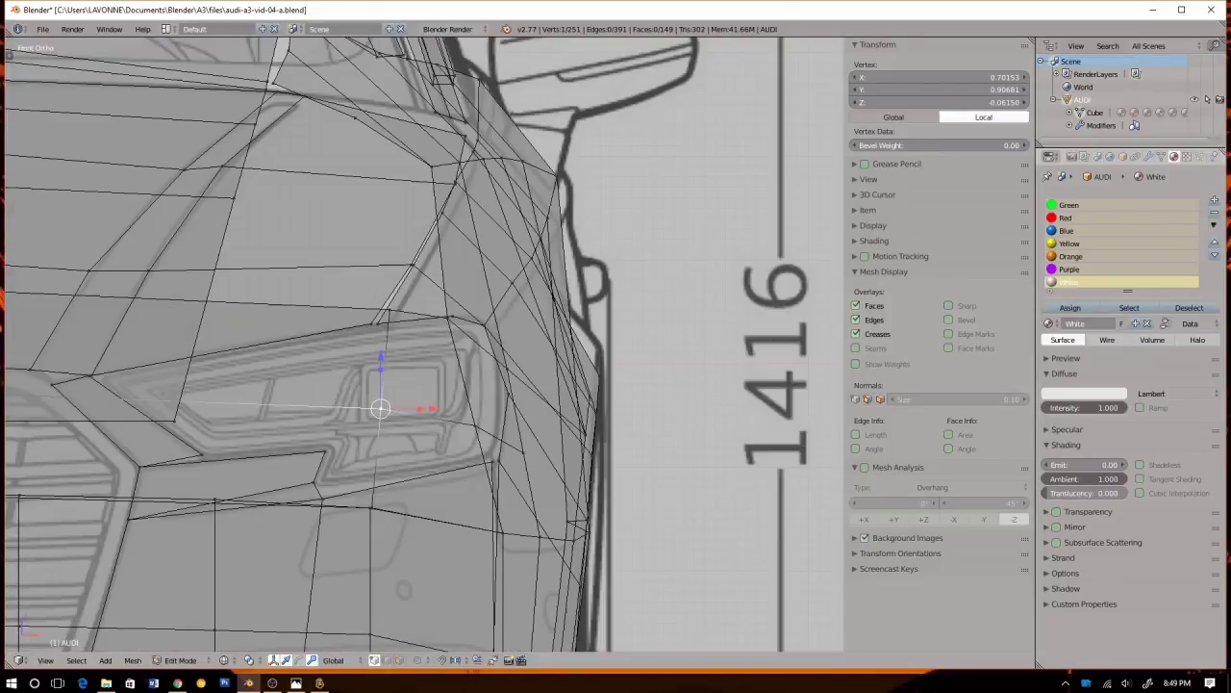
{"action": "key", "text": "ctrl+KP_1"}
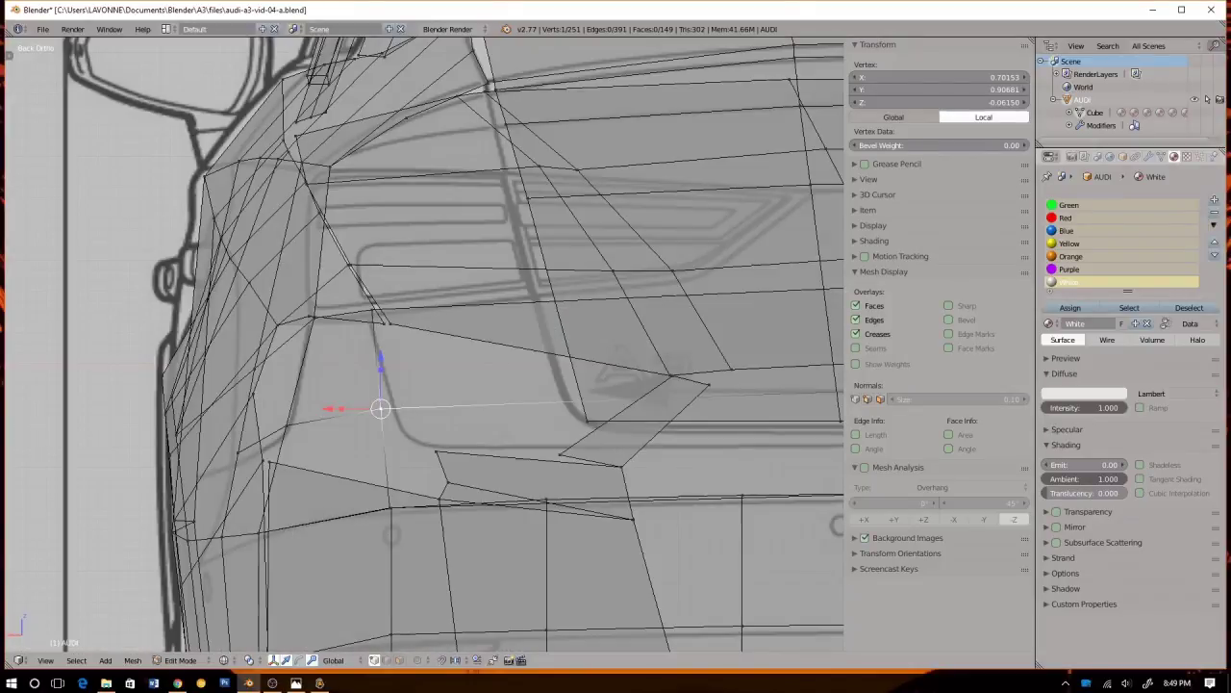
{"action": "left_click_drag", "start_coordinate": [330, 409], "coordinate": [341, 409]}
Nudge the vertex on the tail light's lower edge outwards and down, and move the next outer loop vertex inwards to X about 0.79
{"action": "right_click", "coordinate": [372, 309]}
{"action": "left_click_drag", "start_coordinate": [372, 310], "coordinate": [368, 314]}
{"action": "right_click", "coordinate": [286, 426]}
{"action": "key", "text": "g"}
{"action": "key", "text": "x"}
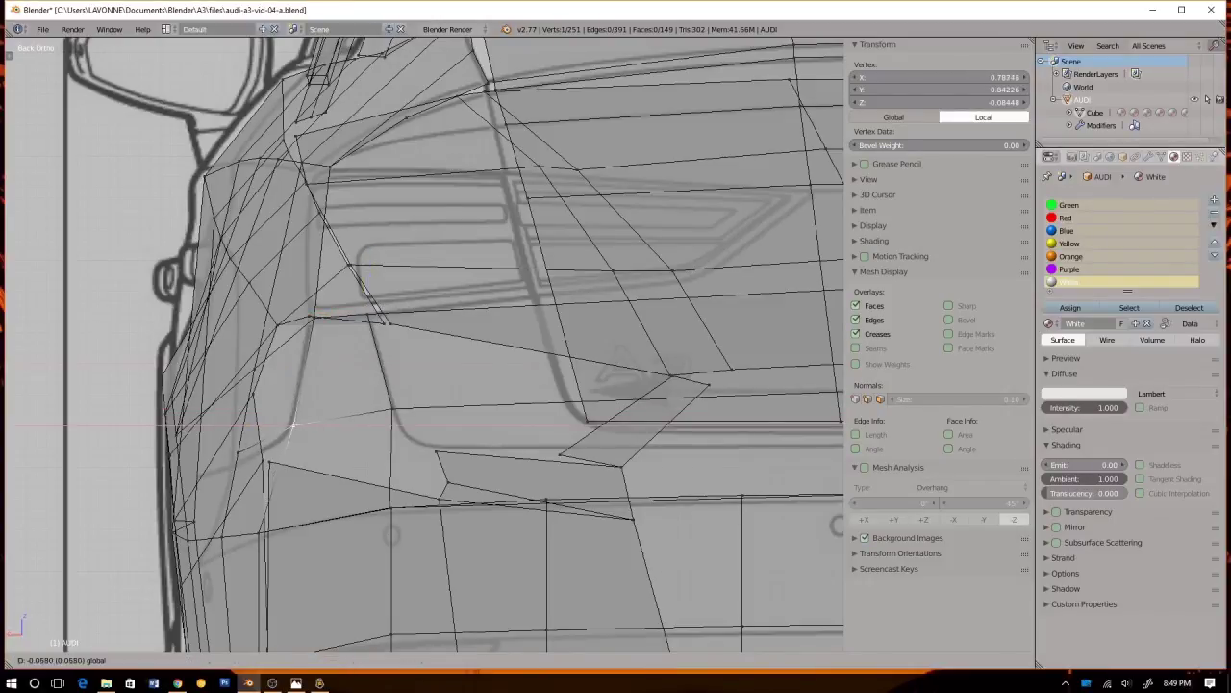
{"action": "key", "text": "Return"}
Examine the reshaped quarter panel against the side, front and back blueprints and in solid perspective
{"action": "key", "text": "KP_3"}
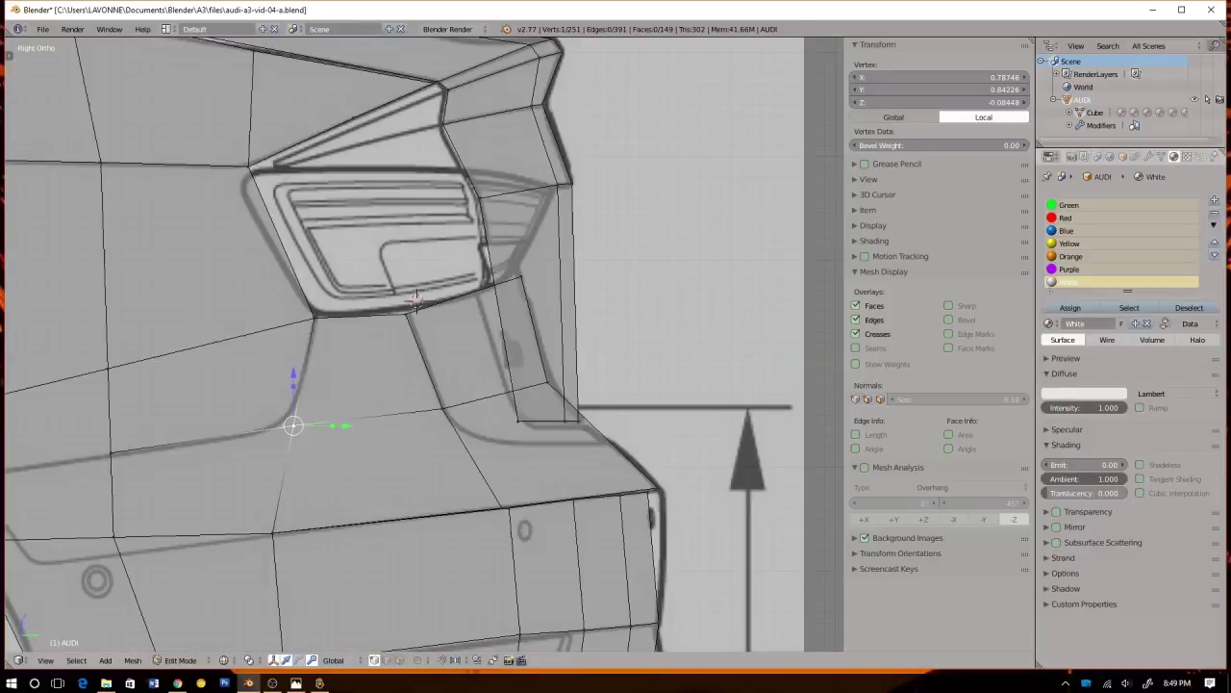
{"action": "key", "text": "KP_1"}
{"action": "key", "text": "KP_3"}
{"action": "scroll", "coordinate": [416, 300], "scroll_direction": "down", "scroll_amount": 2}
{"action": "scroll", "coordinate": [419, 317], "scroll_direction": "up", "scroll_amount": 4}
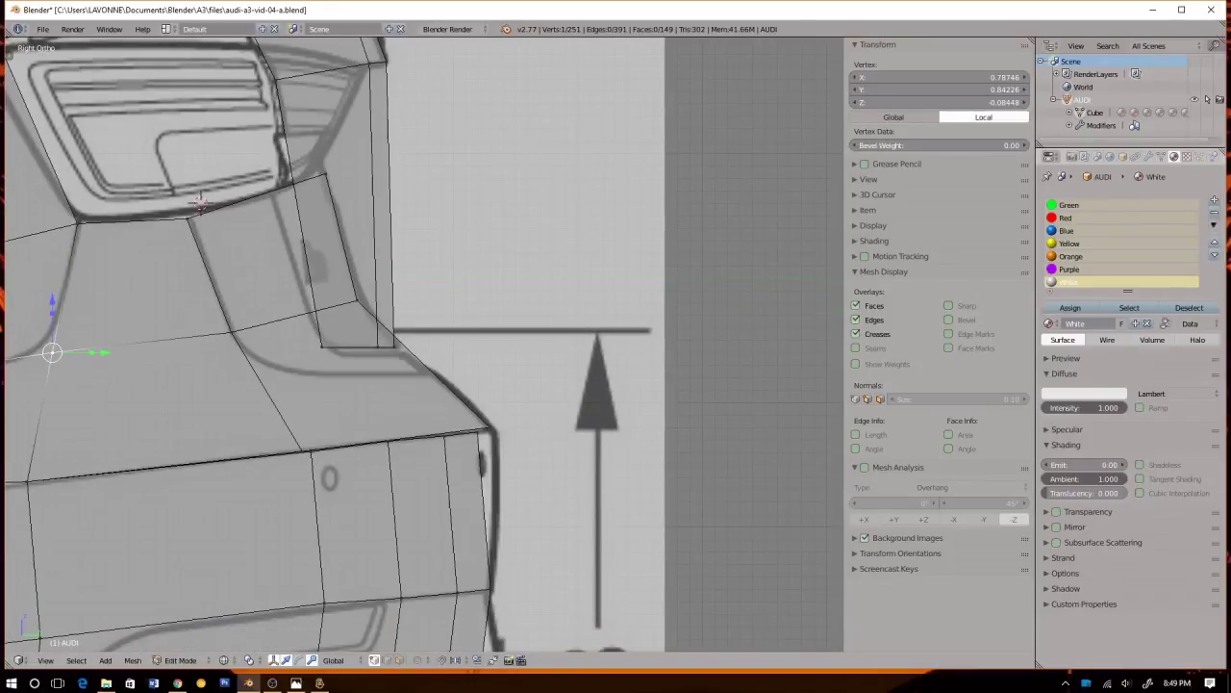
{"action": "key", "text": "z"}
{"action": "scroll", "coordinate": [423, 344], "scroll_direction": "down", "scroll_amount": 3}
{"action": "key", "text": "KP_5"}
{"action": "mouse_move", "coordinate": [443, 327]}
{"action": "middle_mouse_down"}
{"action": "mouse_move", "coordinate": [356, 360]}
{"action": "mouse_move", "coordinate": [466, 322]}
{"action": "middle_mouse_up"}
{"action": "scroll", "coordinate": [423, 345], "scroll_direction": "down", "scroll_amount": 5}
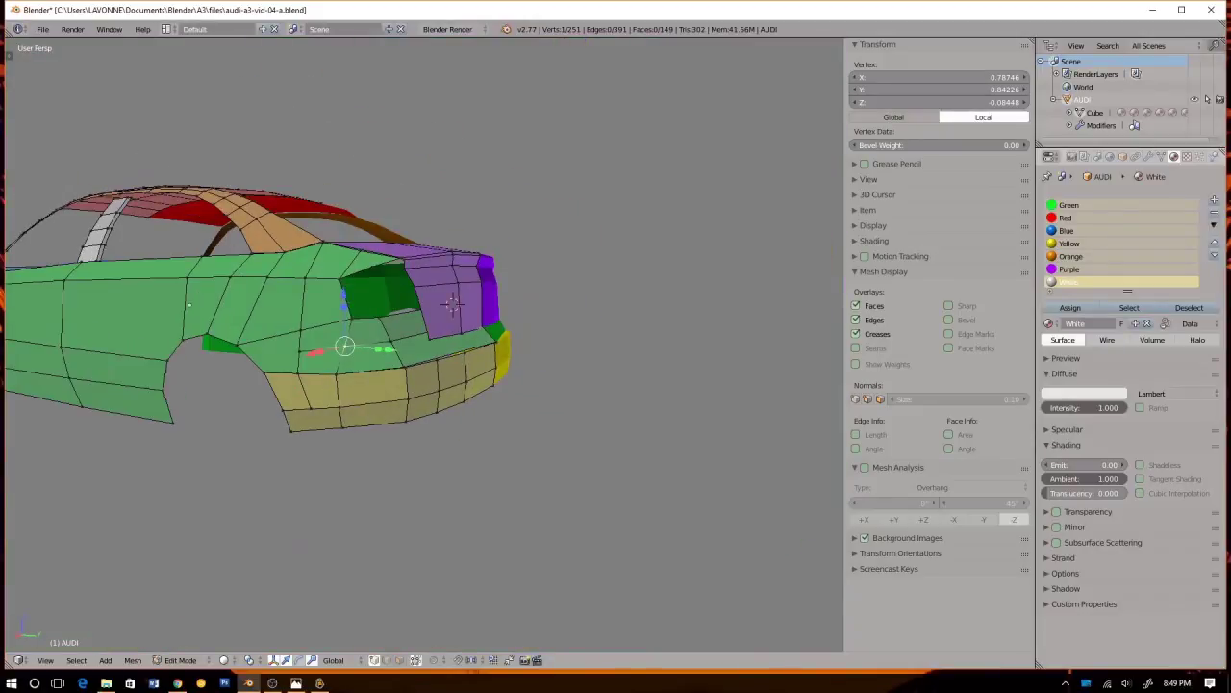
{"action": "middle_click_drag", "start_coordinate": [451, 304], "coordinate": [241, 311]}
{"action": "key", "text": "KP_1"}
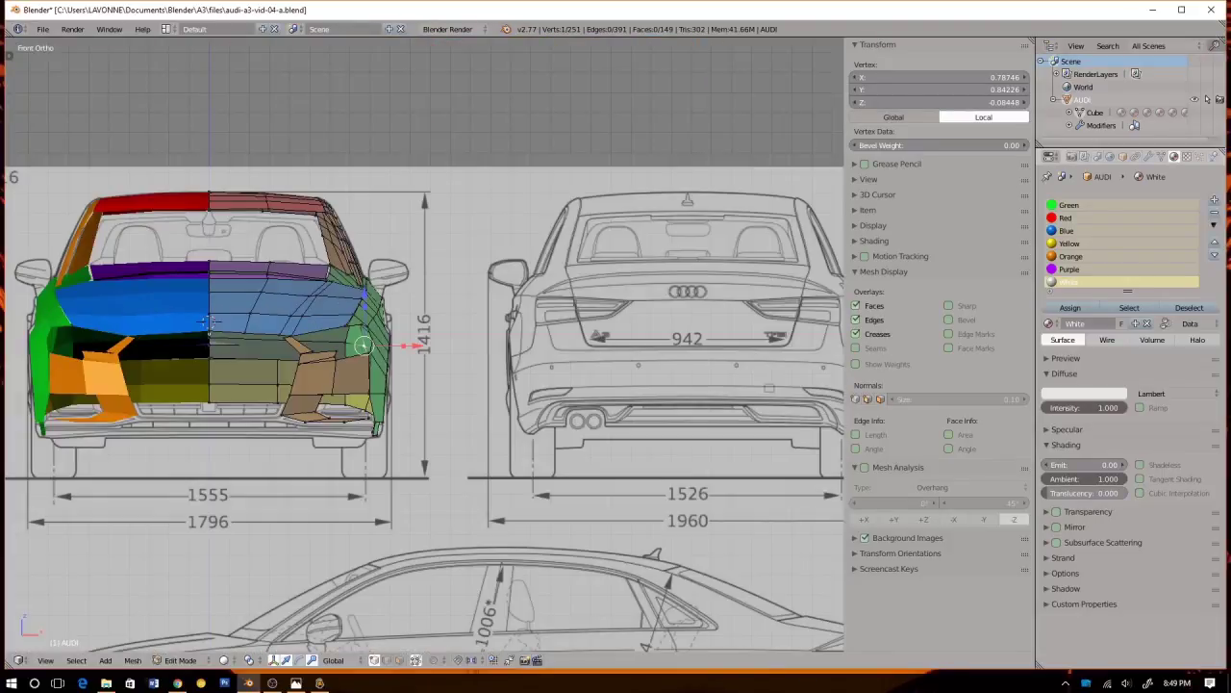
{"action": "key", "text": "KP_3"}
{"action": "scroll", "coordinate": [387, 313], "scroll_direction": "up", "scroll_amount": 5}
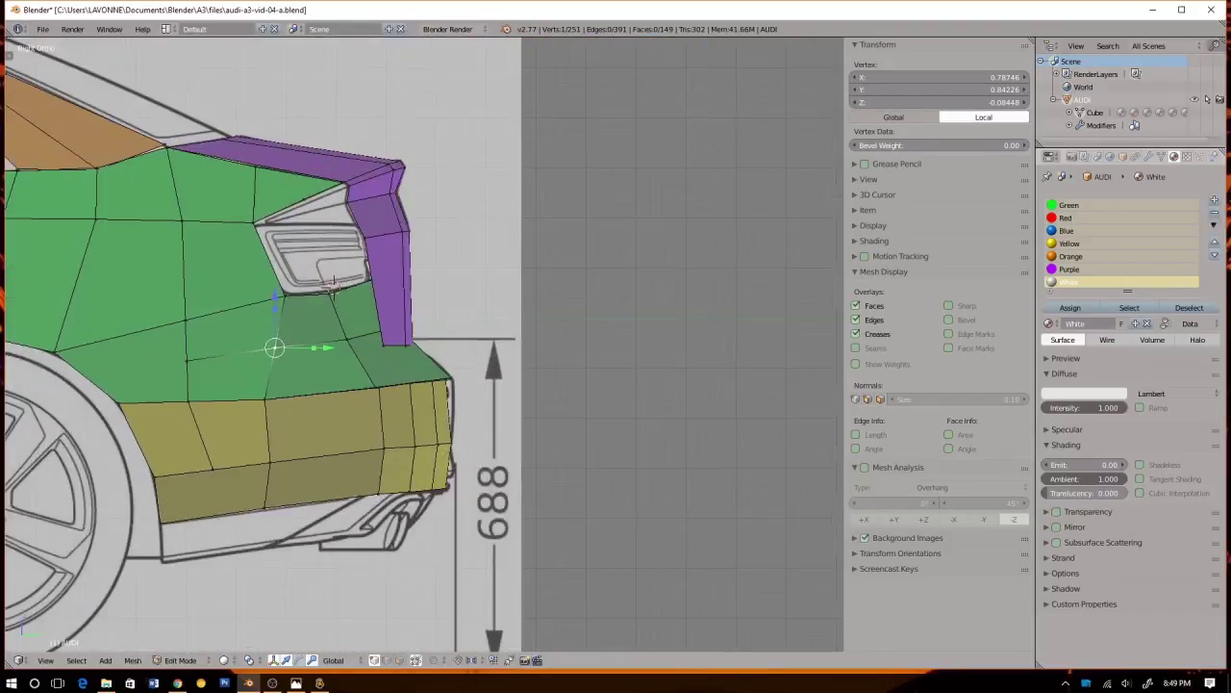
{"action": "key", "text": "KP_1"}
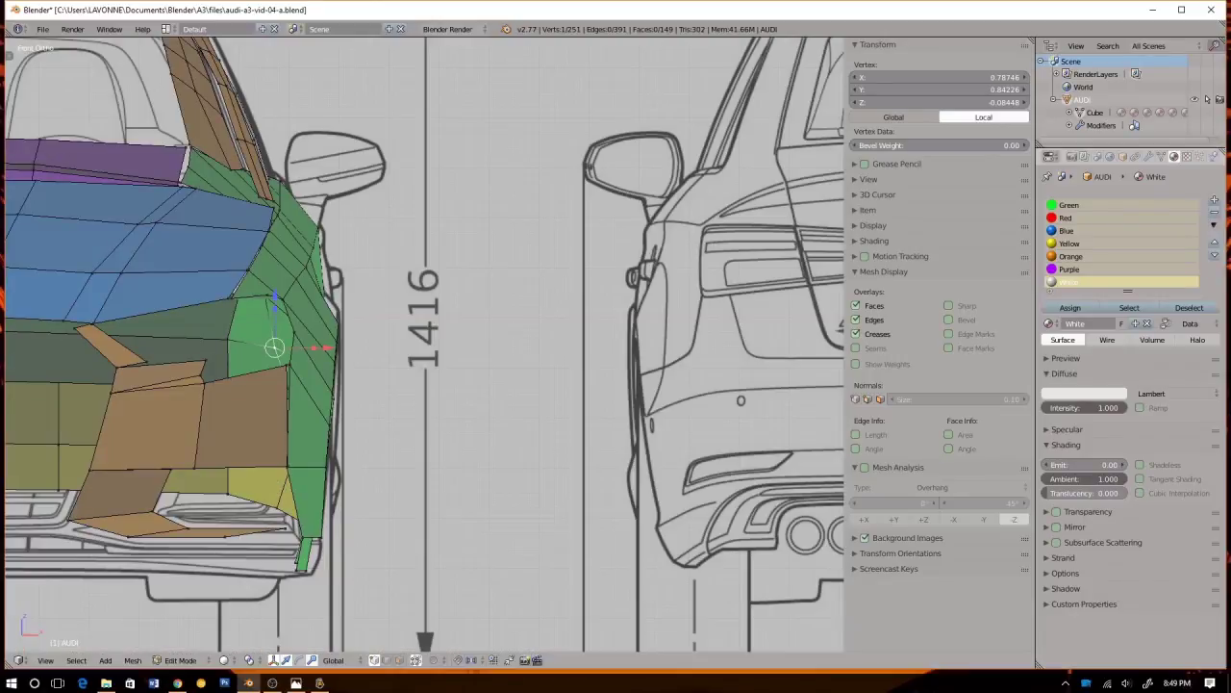
{"action": "key", "text": "KP_3"}
{"action": "scroll", "coordinate": [199, 203], "scroll_direction": "up", "scroll_amount": 5}
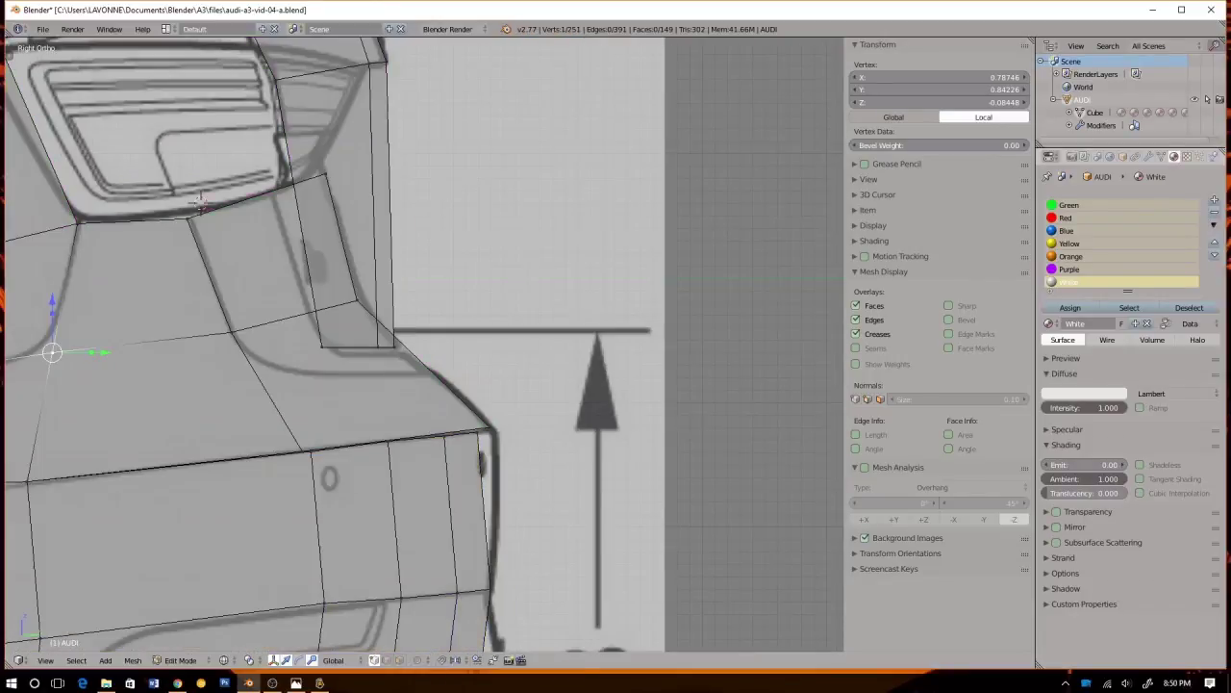
{"action": "key", "text": "ctrl+KP_1"}
{"action": "scroll", "coordinate": [199, 203], "scroll_direction": "down", "scroll_amount": 3}
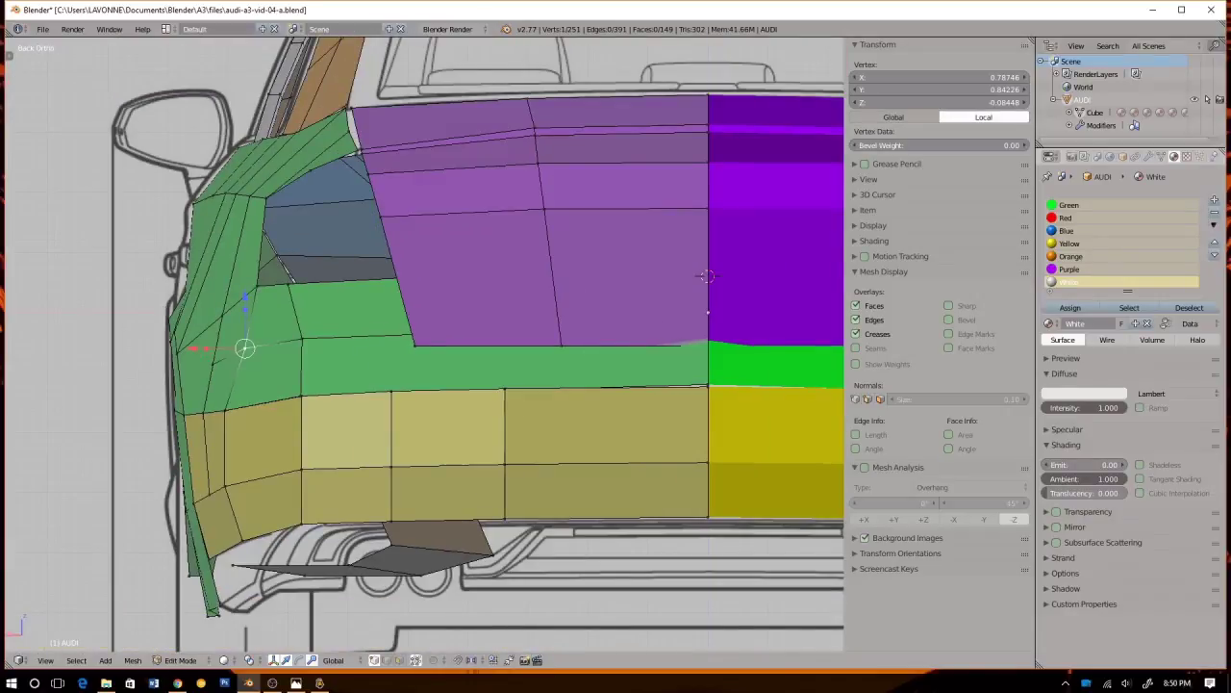
Cut a vertical edge loop through the wide rear panel at X about 0.54, near the bumper's first vertical edge past the corner
{"action": "scroll", "coordinate": [199, 203], "scroll_direction": "up", "scroll_amount": 2}
{"action": "key", "text": "KP_5"}
{"action": "middle_click_drag", "start_coordinate": [199, 203], "coordinate": [268, 243]}
{"action": "middle_click_drag", "start_coordinate": [712, 225], "coordinate": [669, 309]}
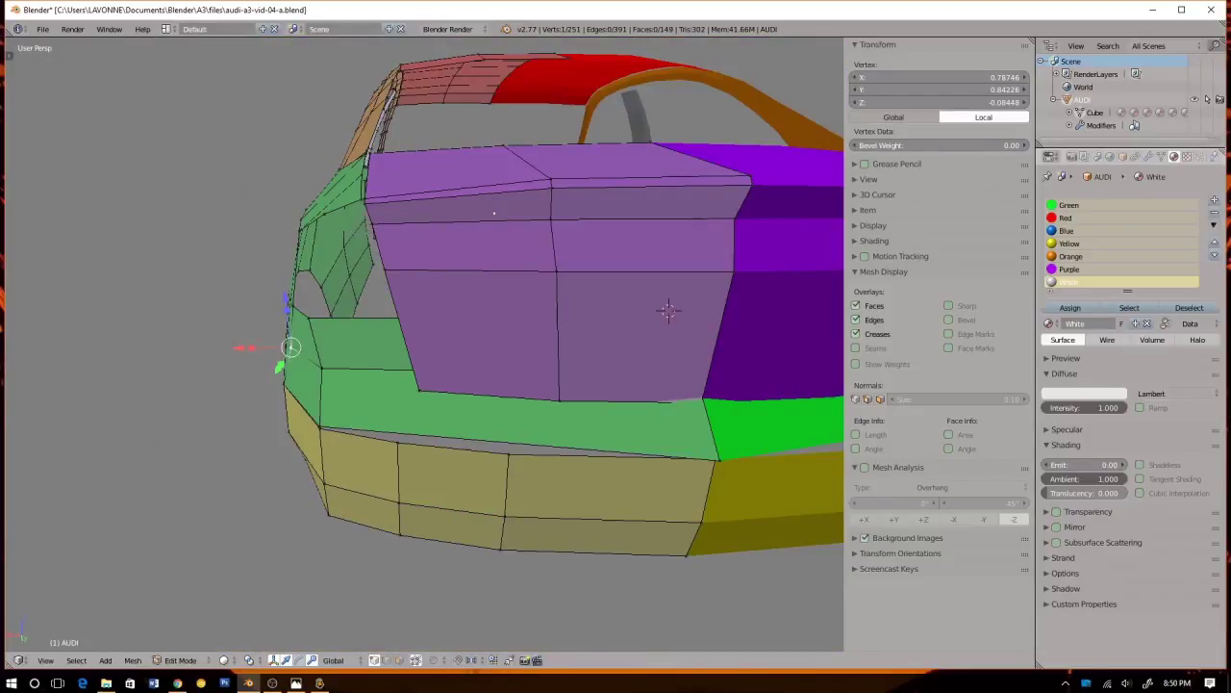
{"action": "key", "text": "ctrl+r"}
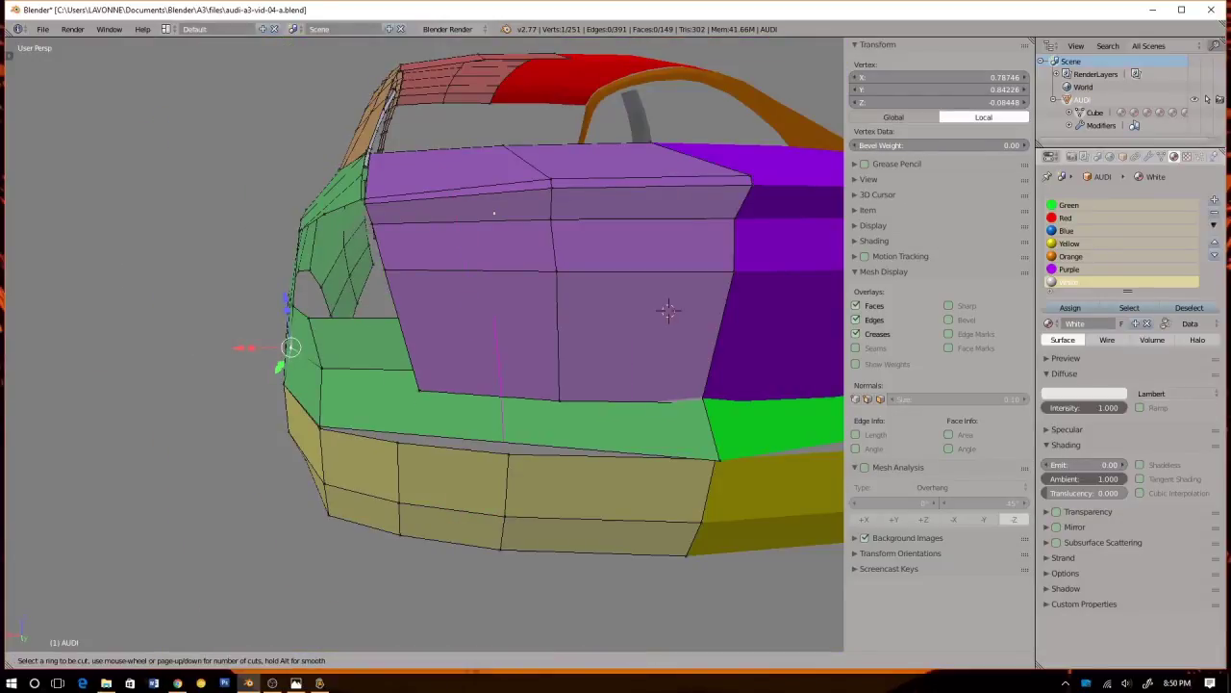
{"action": "left_click", "coordinate": [669, 309]}
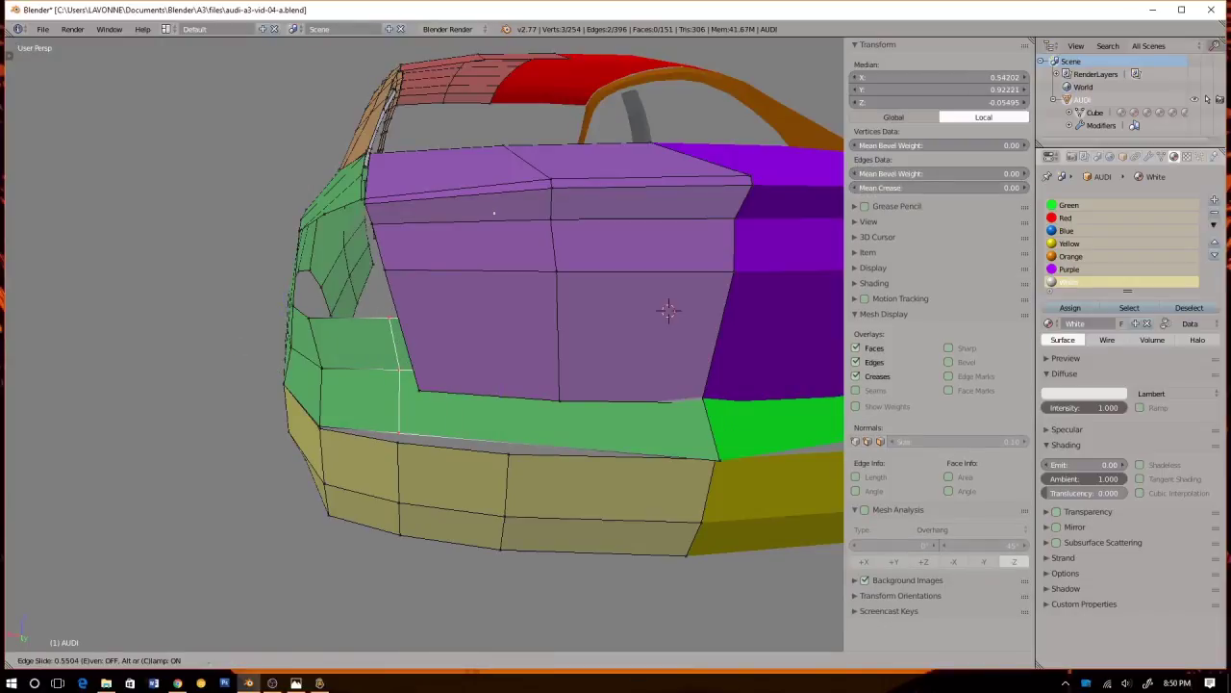
{"action": "right_click", "coordinate": [669, 309]}
Move the new vertical loop rearwards along Y to a median of about 0.94 so it follows the bumper's curve
{"action": "middle_click_drag", "start_coordinate": [665, 310], "coordinate": [538, 270]}
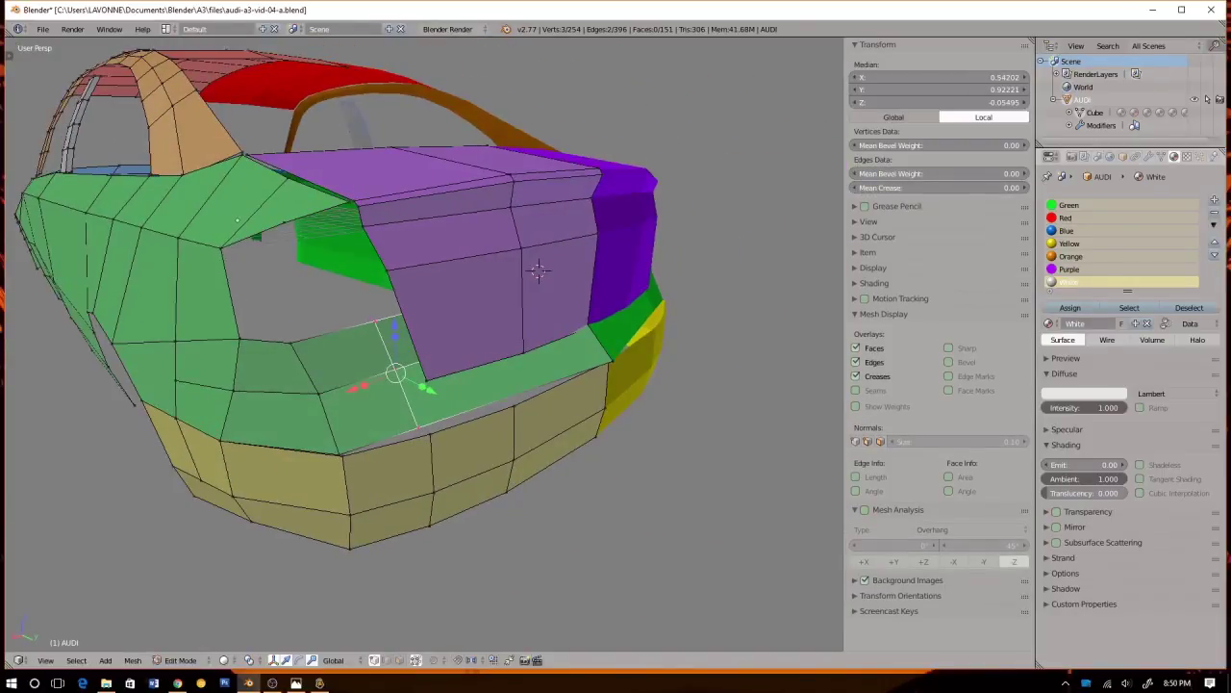
{"action": "key", "text": "g"}
{"action": "key", "text": "y"}
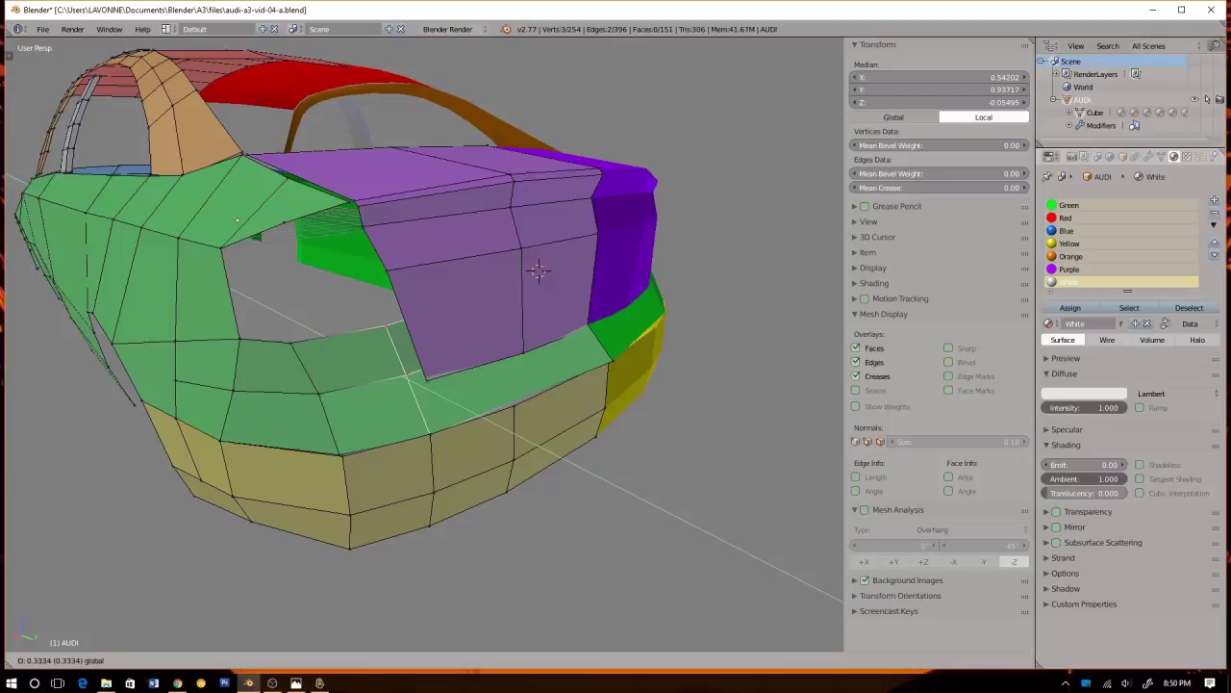
{"action": "left_click", "coordinate": [538, 270]}
Cut a second vertical edge loop between the first one and the centreline, at X about 0.34 near the next bumper edge
{"action": "middle_click_drag", "start_coordinate": [541, 269], "coordinate": [591, 281]}
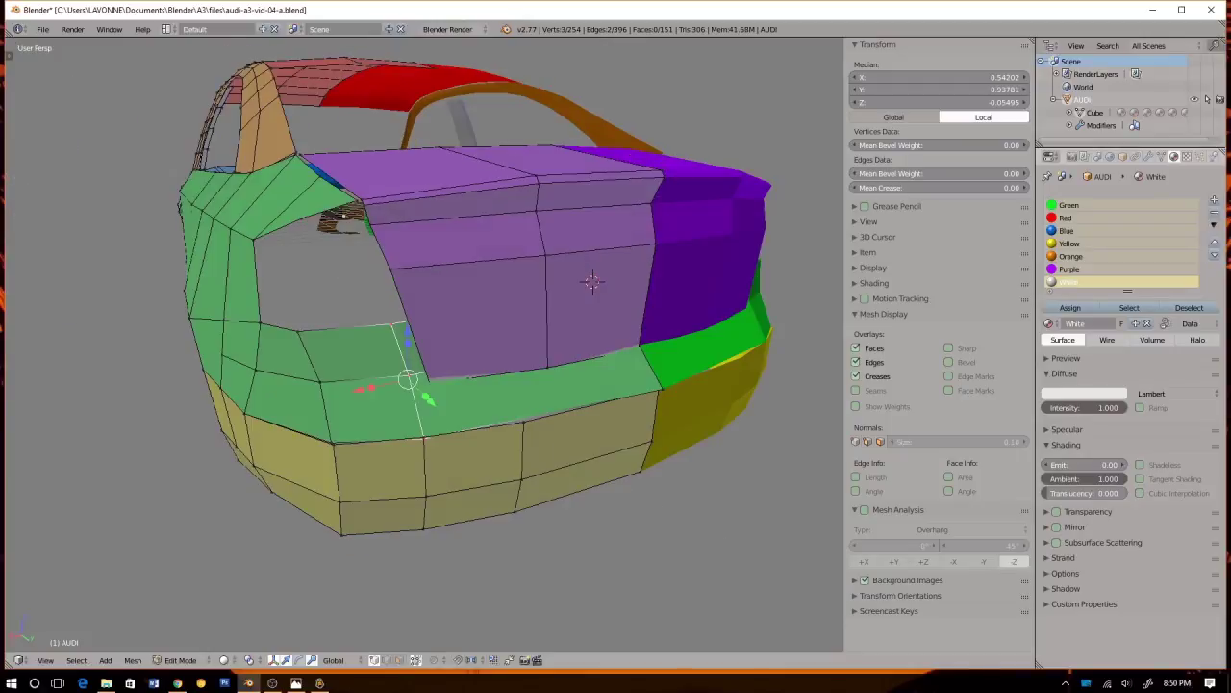
{"action": "key", "text": "ctrl+r"}
{"action": "left_click", "coordinate": [591, 281]}
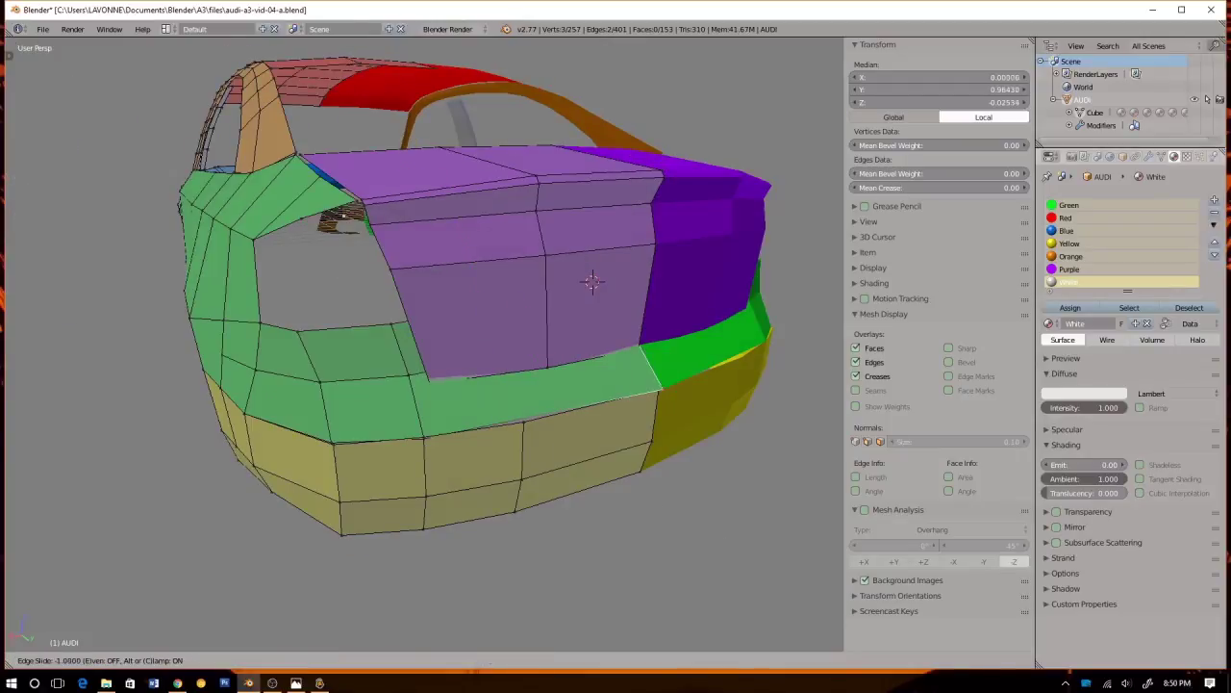
{"action": "left_click", "coordinate": [592, 281]}
Move the second vertical loop rearwards along Y to a median of about 0.95 and check the panel's curve from behind
{"action": "middle_click_drag", "start_coordinate": [585, 278], "coordinate": [512, 301]}
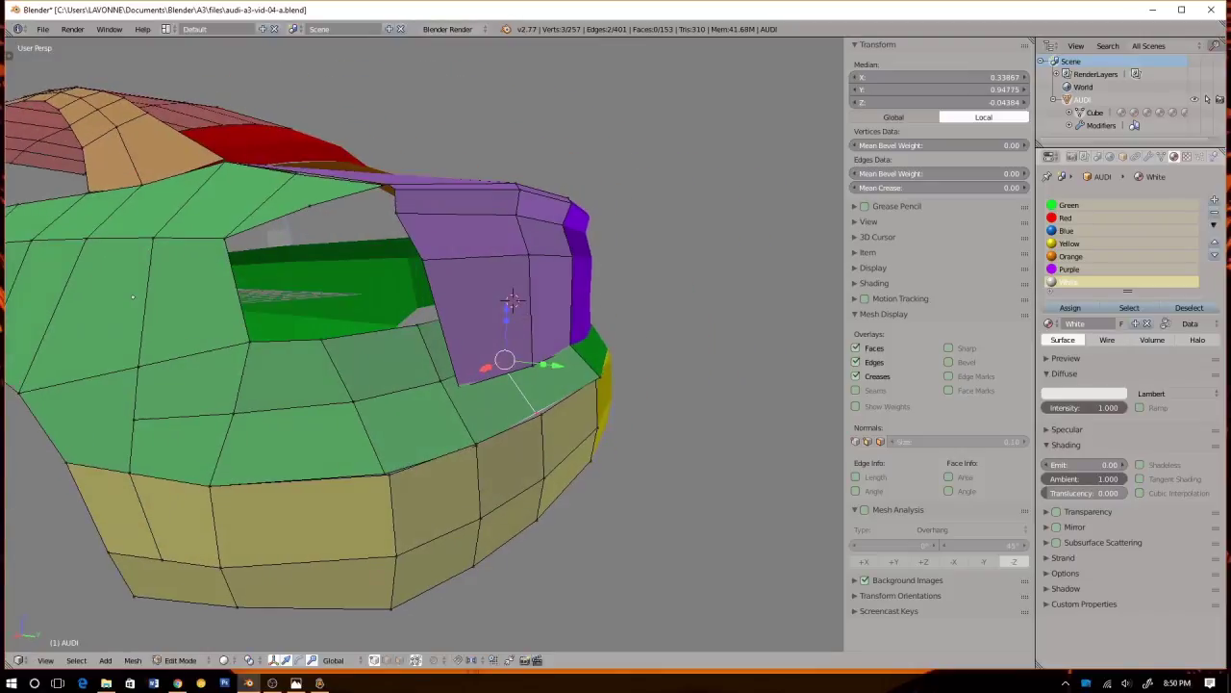
{"action": "key", "text": "g"}
{"action": "key", "text": "y"}
{"action": "left_click", "coordinate": [512, 301]}
{"action": "middle_click_drag", "start_coordinate": [512, 301], "coordinate": [729, 317]}
{"action": "middle_click_drag", "start_coordinate": [510, 356], "coordinate": [558, 350]}
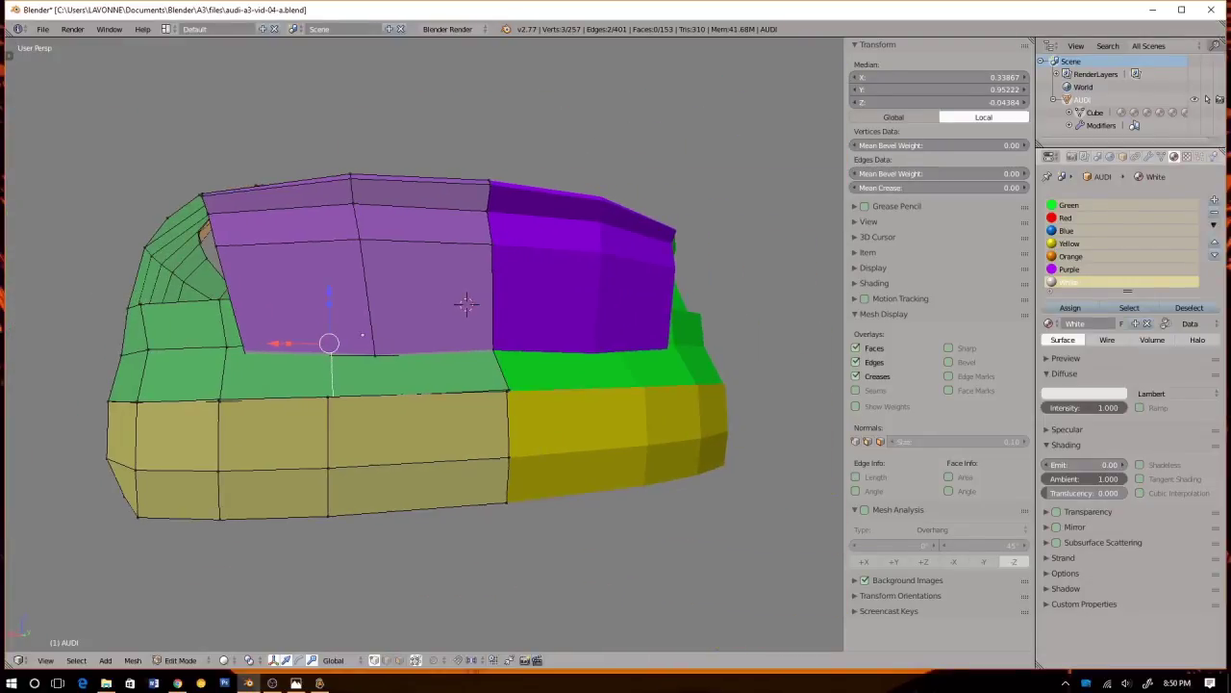
Raise the green rear panel's lower centreline vertex off the bumper along Z to about -0.093
{"action": "right_click", "coordinate": [509, 390]}
{"action": "left_click_drag", "start_coordinate": [507, 339], "coordinate": [507, 315]}
{"action": "middle_click_drag", "start_coordinate": [510, 318], "coordinate": [572, 361]}
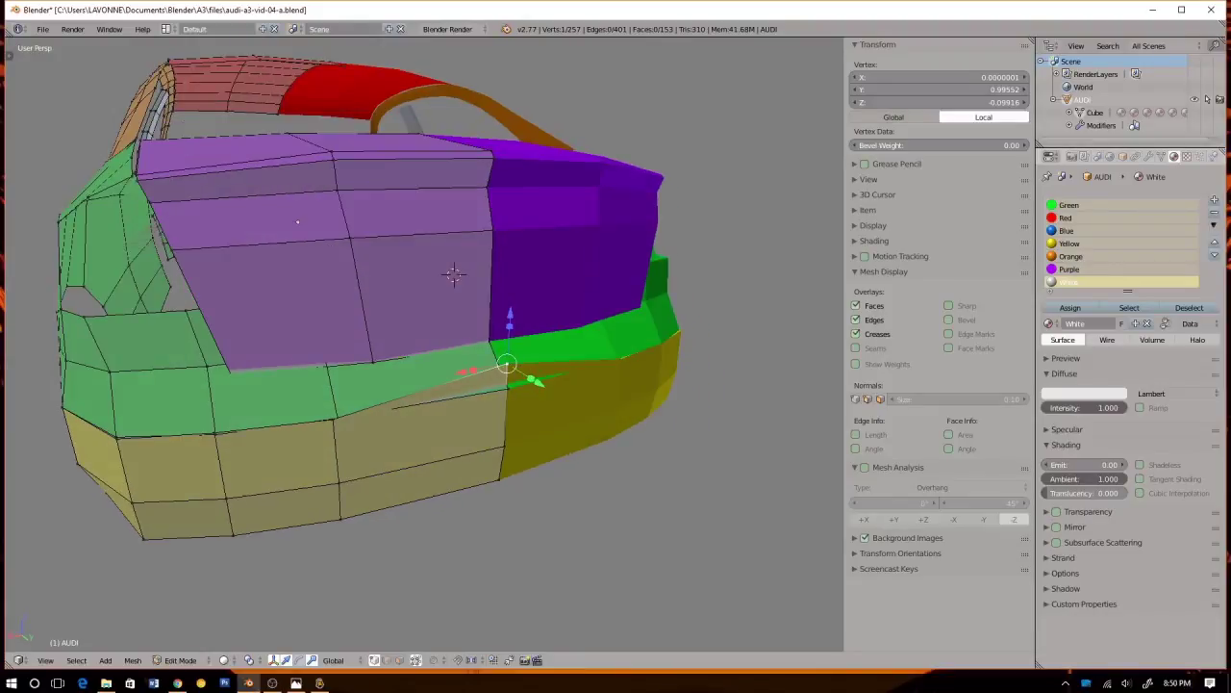
{"action": "key", "text": "ctrl+z"}
{"action": "key", "text": "ctrl+shift+z"}
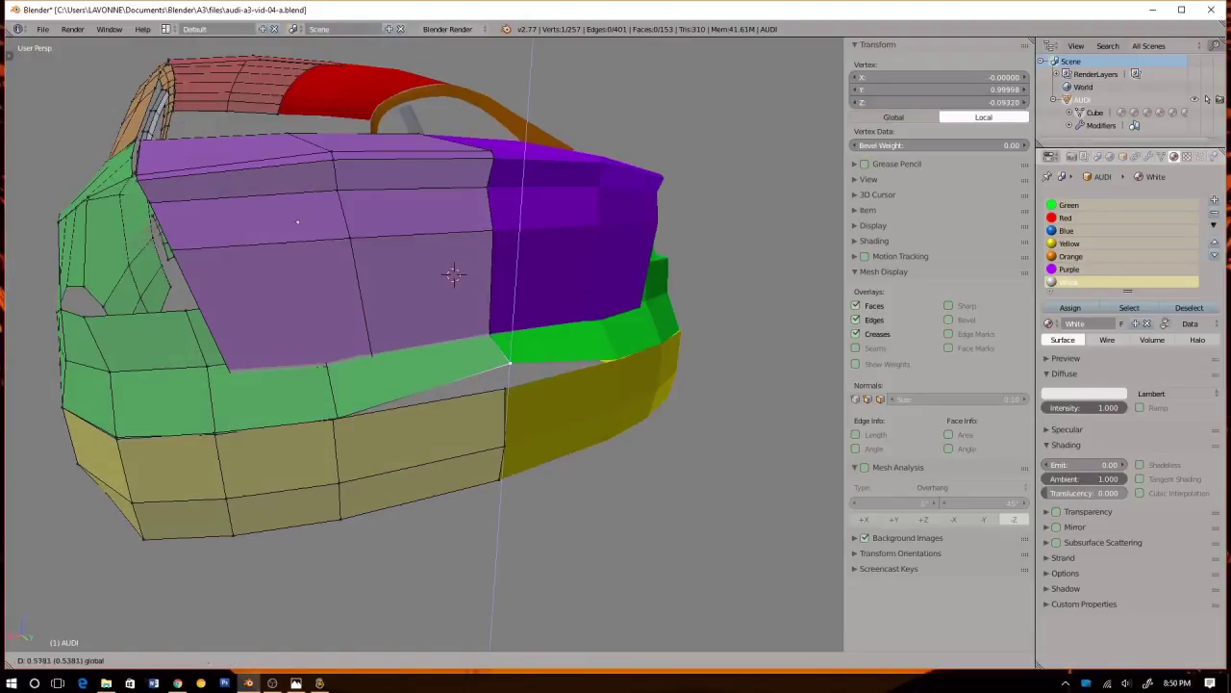
{"action": "scroll", "coordinate": [426, 241], "scroll_direction": "up", "scroll_amount": 3}
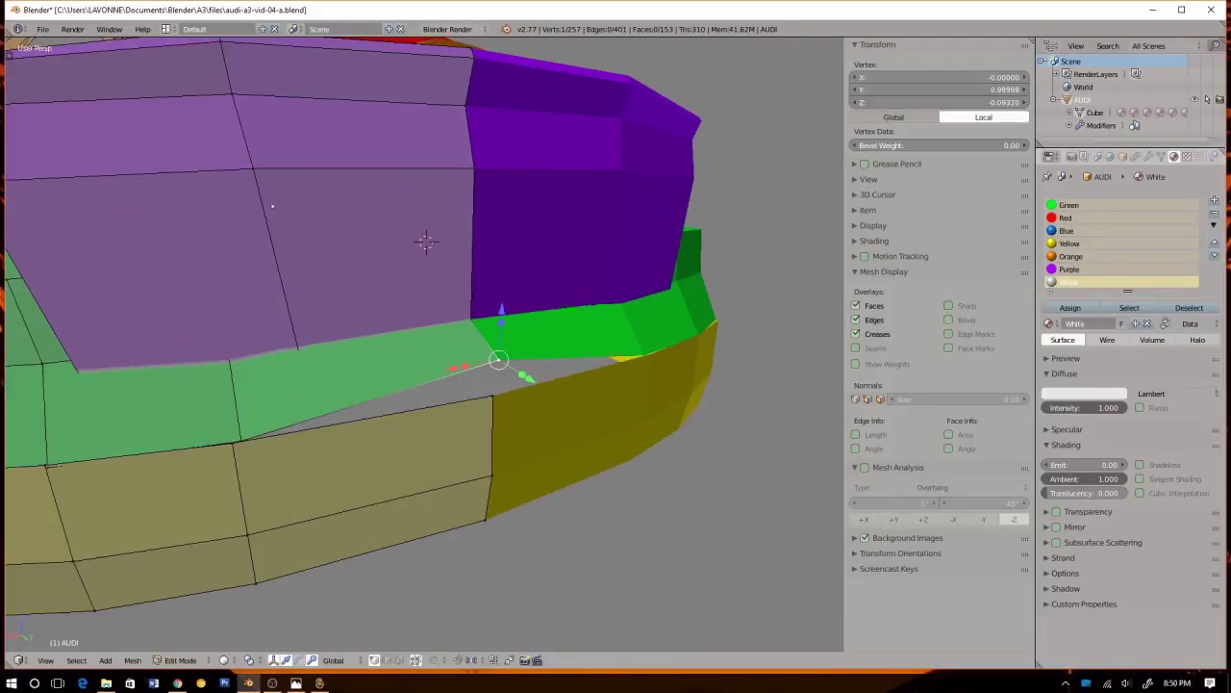
Merge the green panel's lower centreline vertex onto the bumper's top centreline vertex
{"action": "key", "text": "w"}
{"action": "left_click", "coordinate": [504, 346]}
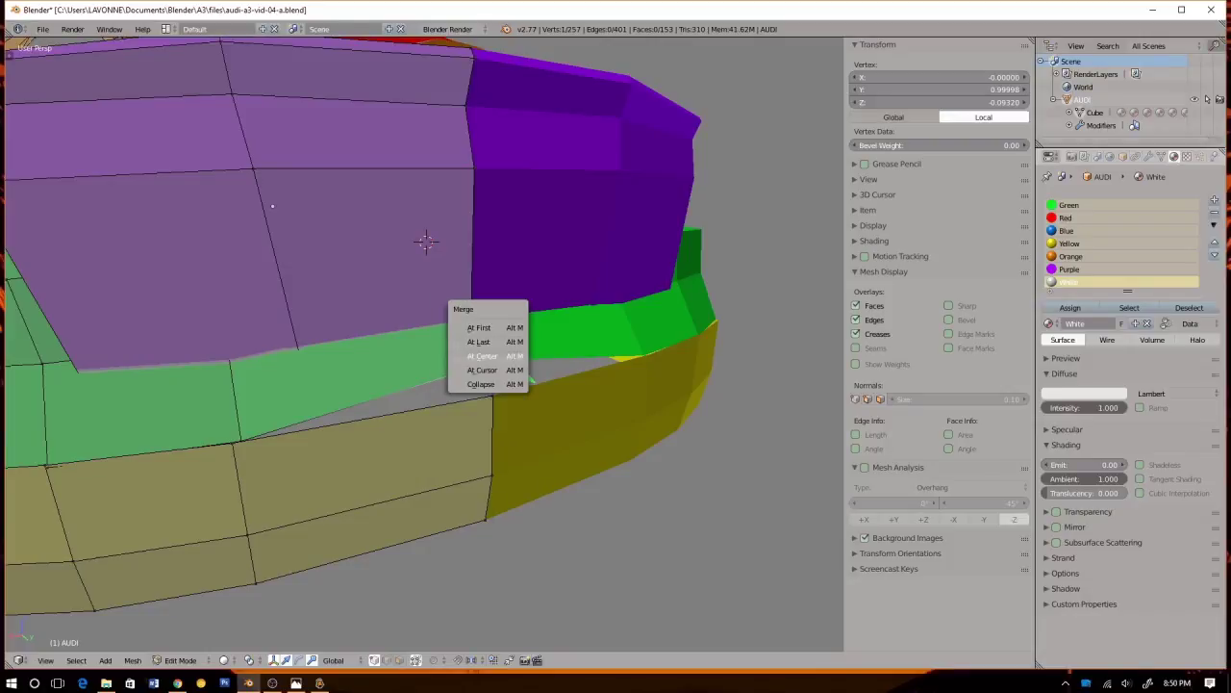
{"action": "left_click", "coordinate": [504, 343]}
{"action": "right_click", "coordinate": [493, 396]}
{"action": "right_click", "coordinate": [498, 361], "text": "shift"}
{"action": "key", "text": "w"}
{"action": "key", "text": "Return"}
{"action": "key", "text": "Return"}
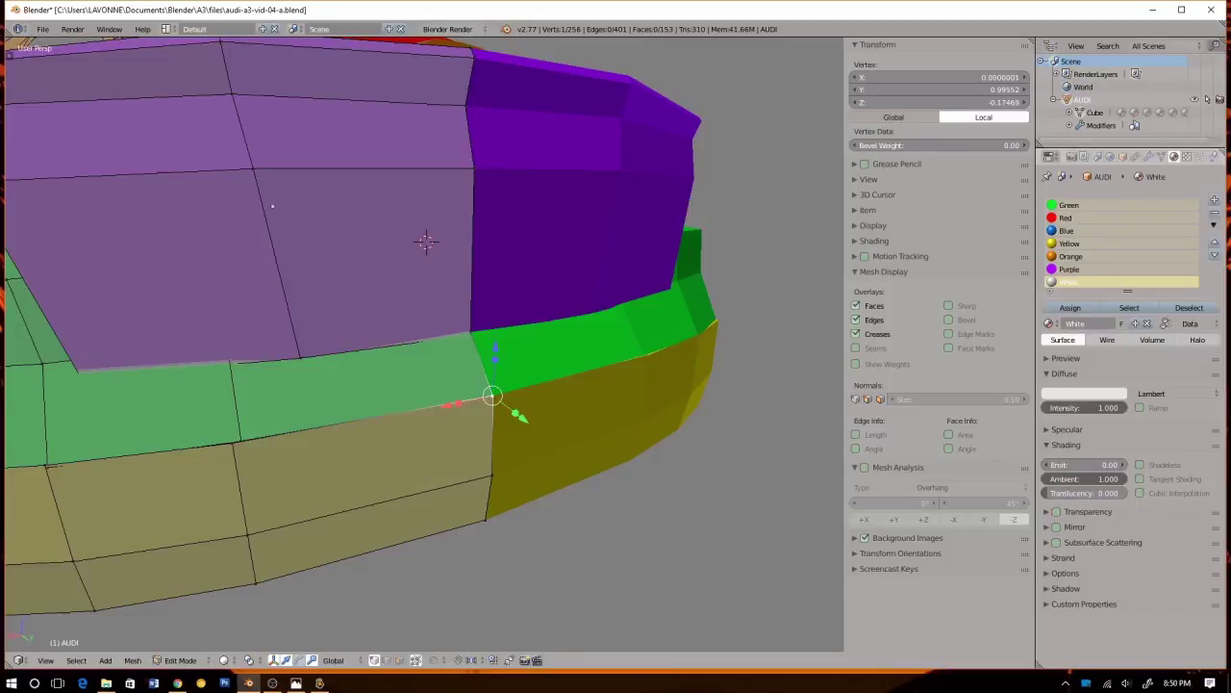
Merge the next pair of panel and bumper seam vertices outwards from the centreline
{"action": "middle_click_drag", "start_coordinate": [272, 205], "coordinate": [351, 182]}
{"action": "right_click", "coordinate": [602, 332]}
{"action": "right_click", "coordinate": [602, 333], "text": "shift"}
{"action": "key", "text": "w"}
{"action": "left_click", "coordinate": [584, 350]}
{"action": "left_click", "coordinate": [584, 350]}
Merge the panel and bumper seam vertices at X about 0.54 with the At Last option
{"action": "middle_click_drag", "start_coordinate": [351, 182], "coordinate": [252, 171]}
{"action": "scroll", "coordinate": [589, 136], "scroll_direction": "up", "scroll_amount": 4}
{"action": "scroll", "coordinate": [423, 344], "scroll_direction": "down", "scroll_amount": 4}
{"action": "right_click", "coordinate": [446, 308]}
{"action": "right_click", "coordinate": [445, 304], "text": "shift"}
{"action": "key", "text": "w"}
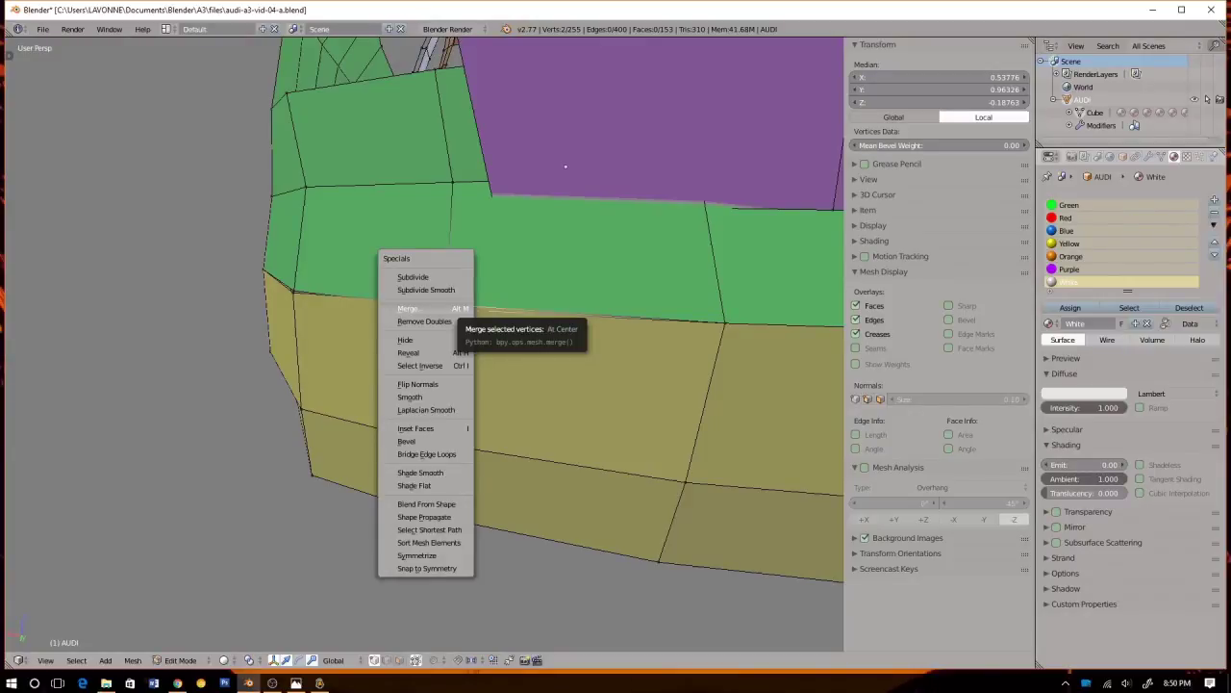
{"action": "left_click", "coordinate": [408, 308]}
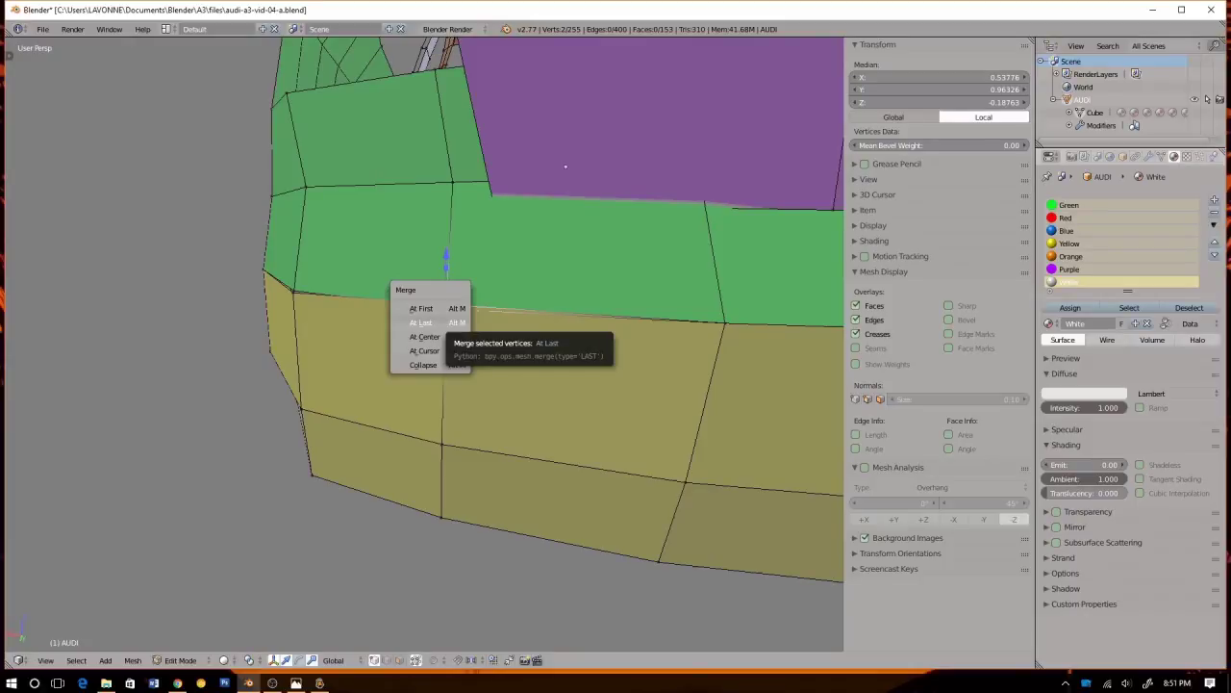
{"action": "left_click", "coordinate": [420, 322]}
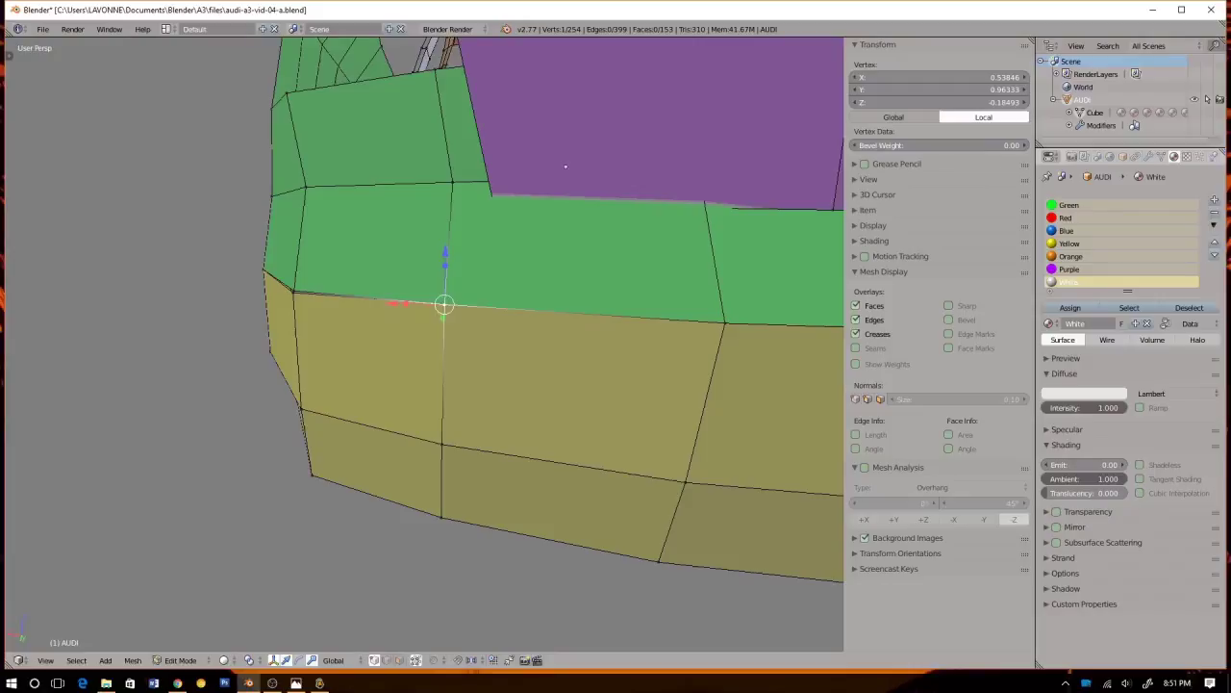
Merge the panel and bumper seam vertices near the rear corner, at X about 0.69
{"action": "middle_click_drag", "start_coordinate": [566, 166], "coordinate": [681, 216]}
{"action": "scroll", "coordinate": [682, 216], "scroll_direction": "up", "scroll_amount": 4}
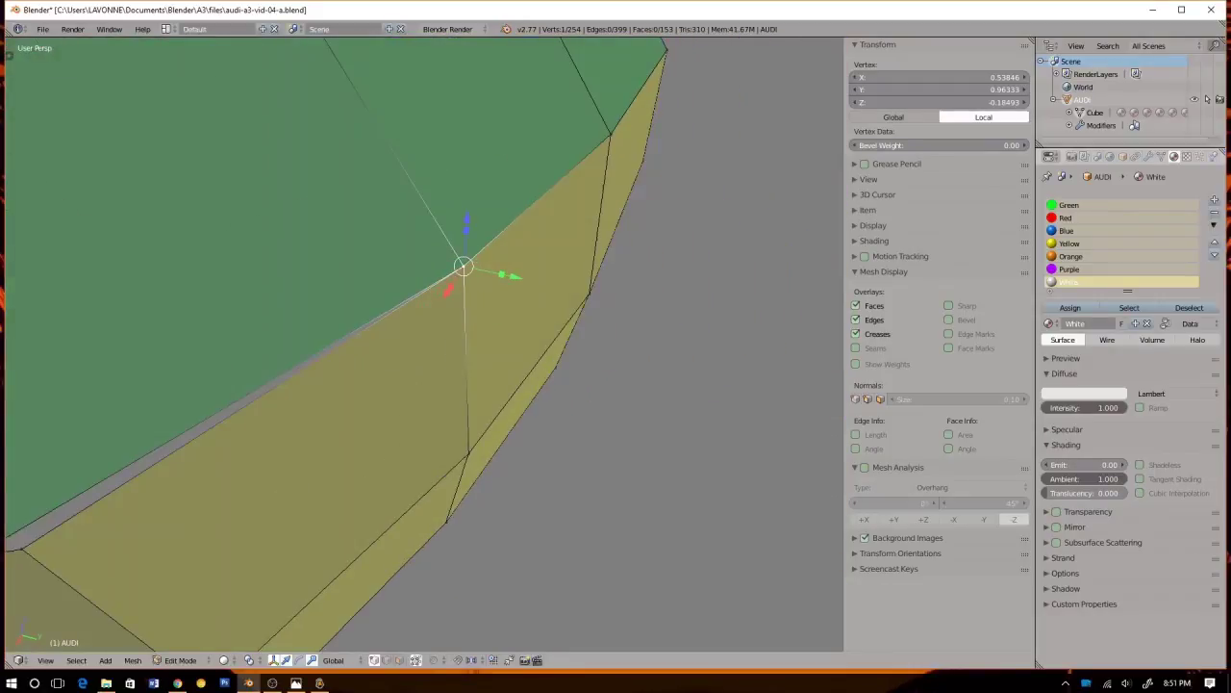
{"action": "scroll", "coordinate": [681, 217], "scroll_direction": "down", "scroll_amount": 6}
{"action": "right_click", "coordinate": [332, 387]}
{"action": "right_click", "coordinate": [338, 389], "text": "shift"}
{"action": "key", "text": "w"}
{"action": "left_click", "coordinate": [348, 423]}
{"action": "key", "text": "alt+h"}
{"action": "key", "text": "w"}
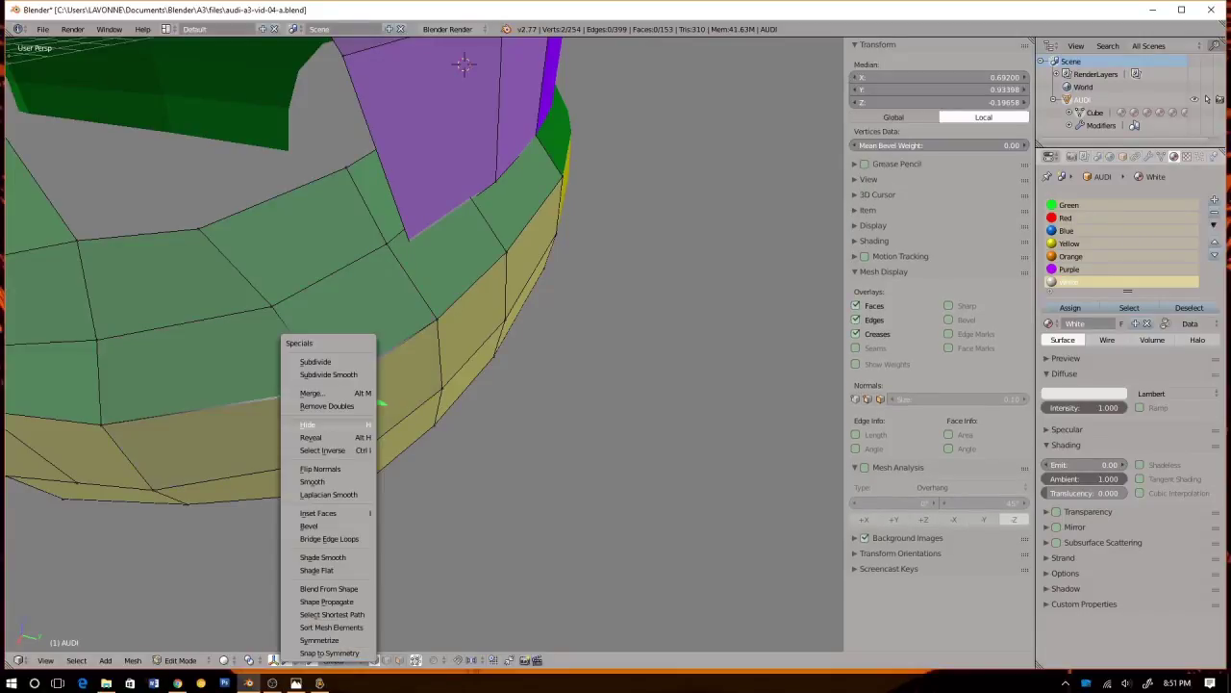
{"action": "left_click", "coordinate": [313, 392]}
{"action": "left_click", "coordinate": [292, 374]}
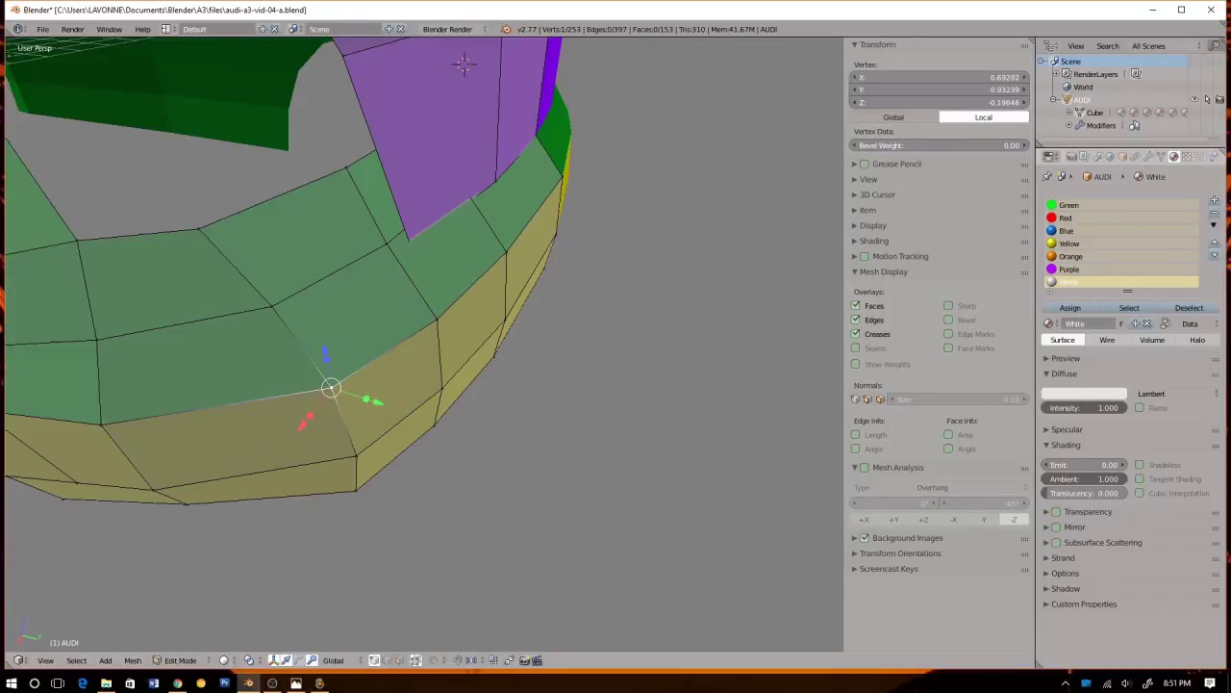
Examine the joined rear panel and bumper against the rear blueprint in back view, comparing solid and wireframe display
{"action": "scroll", "coordinate": [291, 374], "scroll_direction": "down", "scroll_amount": 9}
{"action": "middle_click_drag", "start_coordinate": [291, 375], "coordinate": [348, 336]}
{"action": "key", "text": "Tab"}
{"action": "key", "text": "Tab"}
{"action": "key", "text": "KP_1"}
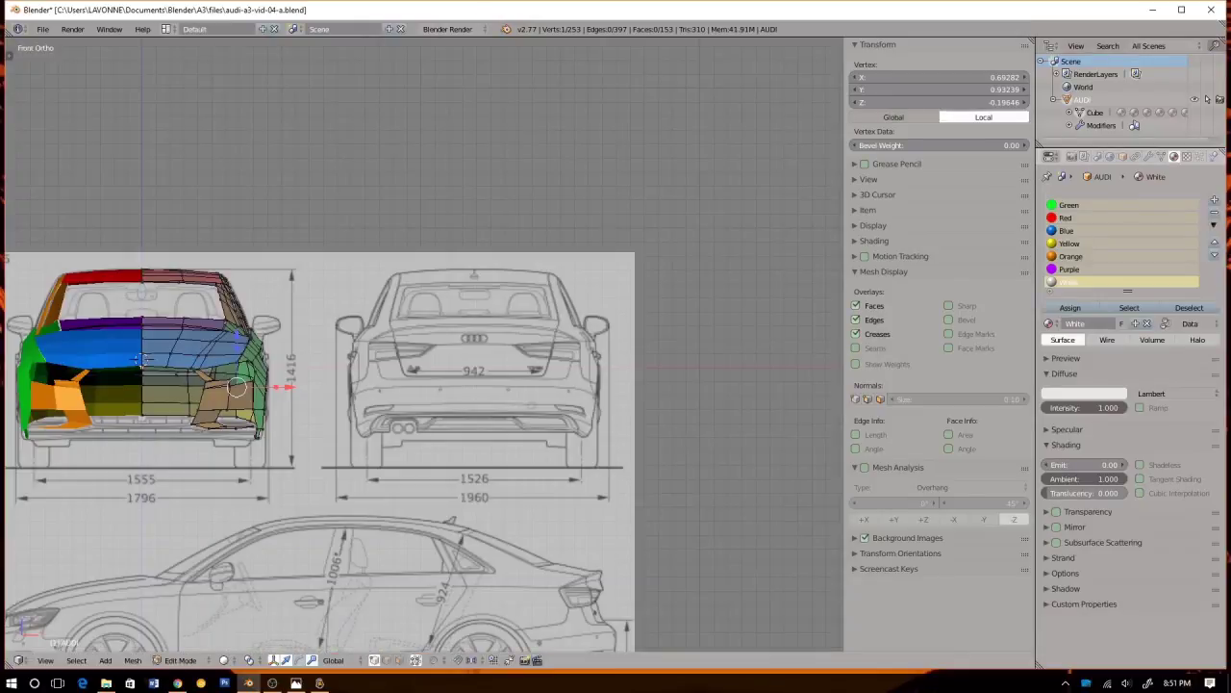
{"action": "key", "text": "ctrl+KP_1"}
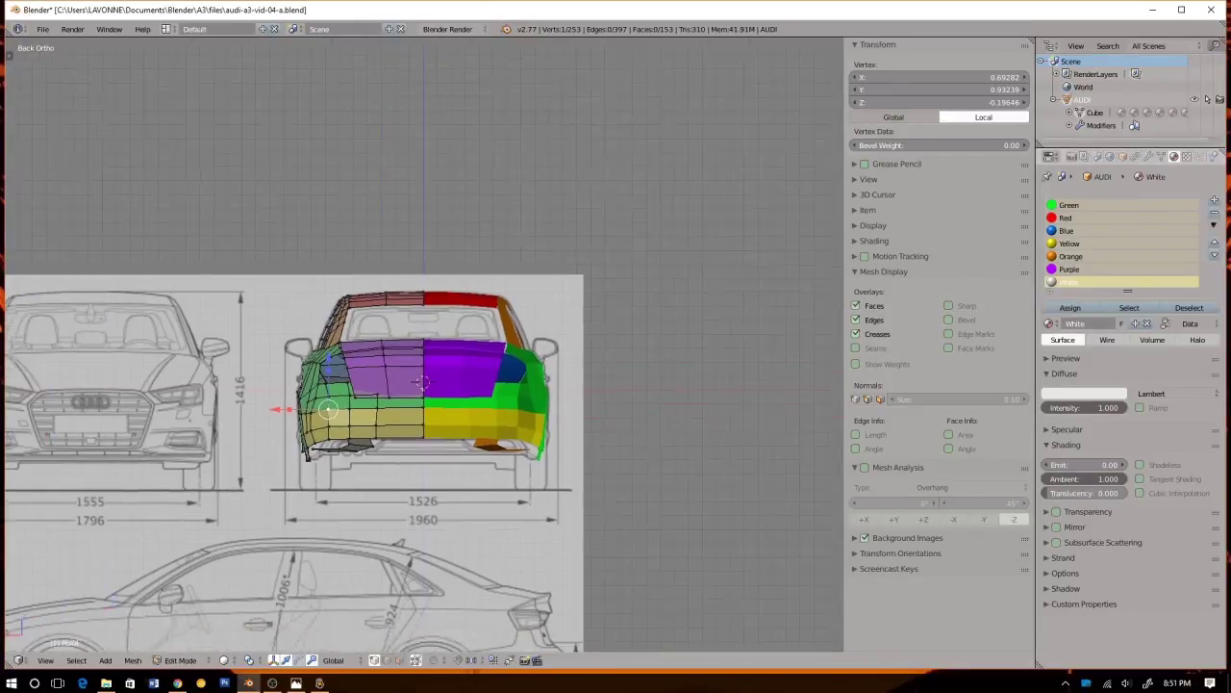
{"action": "scroll", "coordinate": [443, 376], "scroll_direction": "up", "scroll_amount": 7}
{"action": "key", "text": "z"}
{"action": "key", "text": "z"}
{"action": "key", "text": "z"}
{"action": "middle_click_drag", "start_coordinate": [385, 433], "coordinate": [470, 343], "text": "shift"}
{"action": "key", "text": "z"}
{"action": "key", "text": "z"}
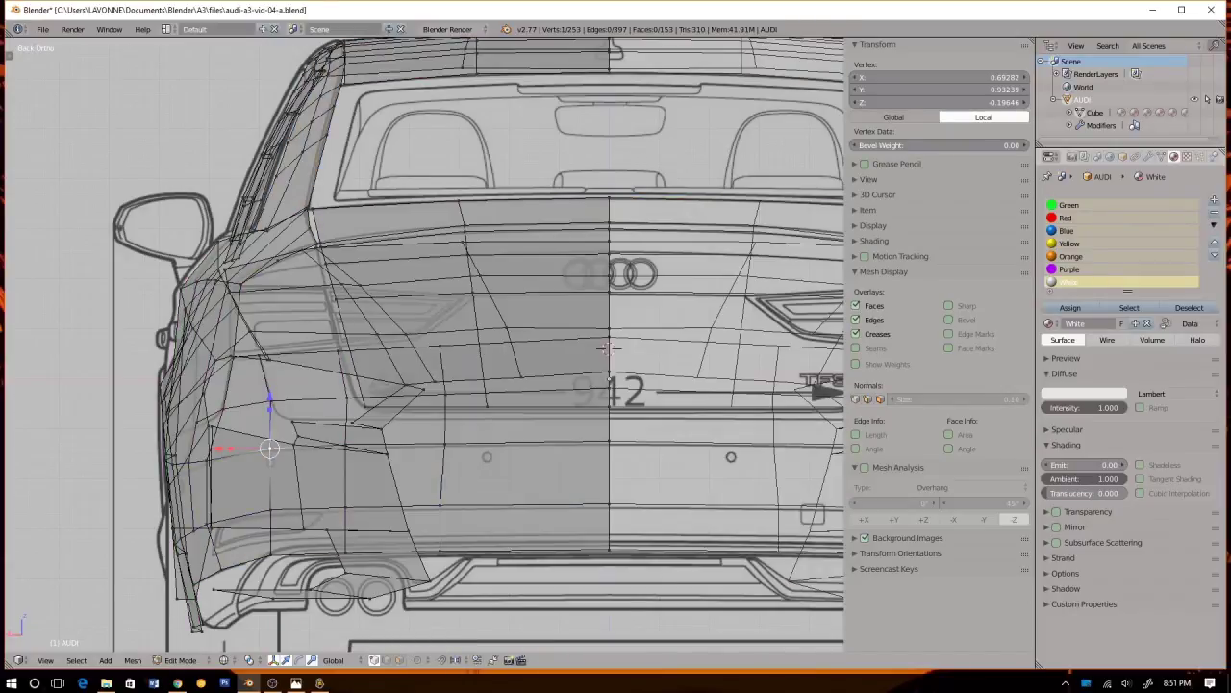
{"action": "key", "text": "z"}
{"action": "key", "text": "z"}
{"action": "key", "text": "z"}
{"action": "key", "text": "z"}
{"action": "key", "text": "z"}
Select the whole linked purple boot lid mesh and hide it to expose the green panel behind
{"action": "key", "text": "a"}
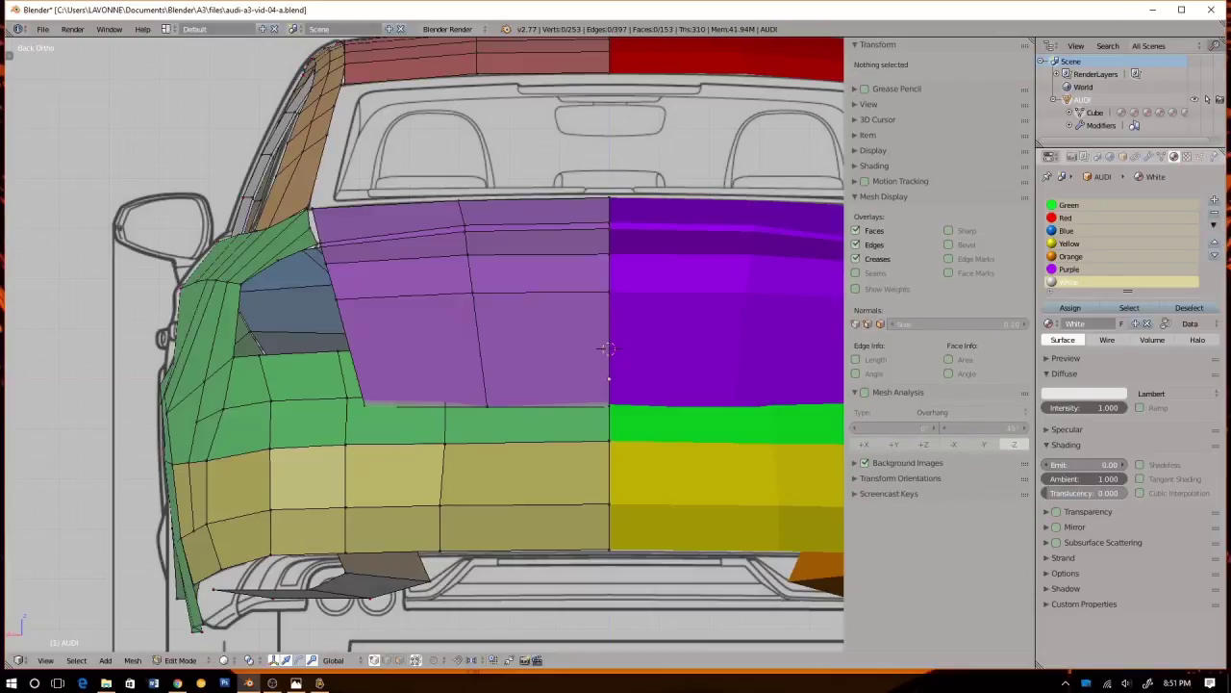
{"action": "key", "text": "l"}
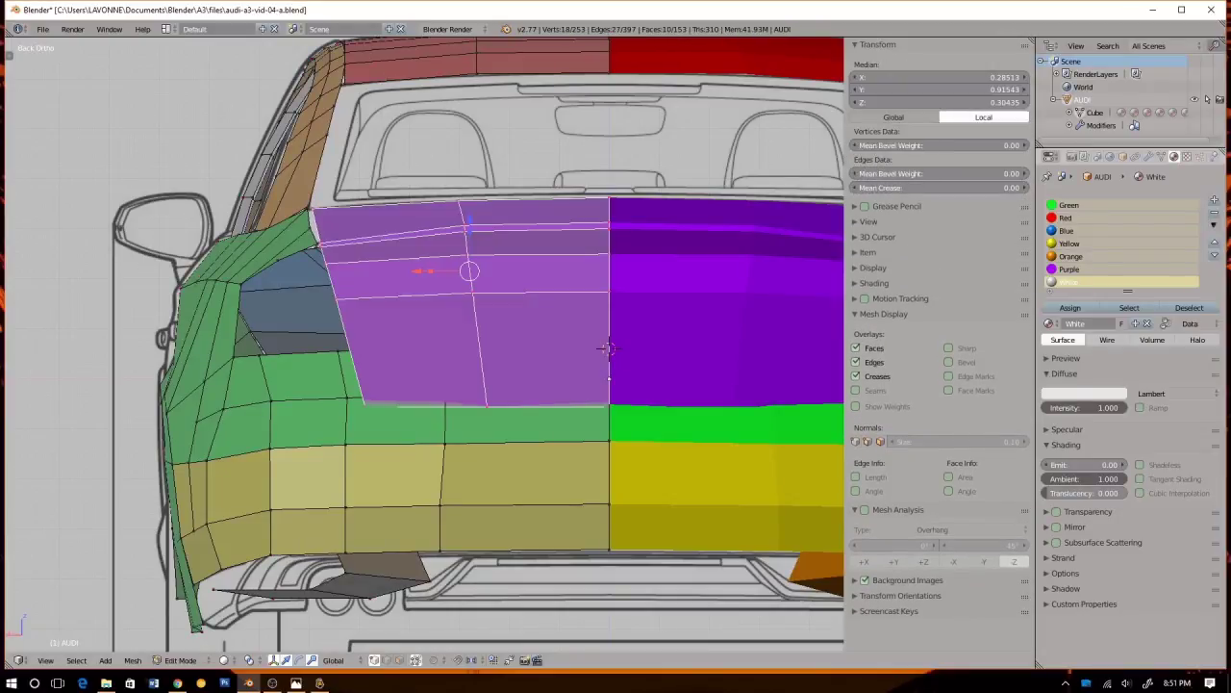
{"action": "key", "text": "h"}
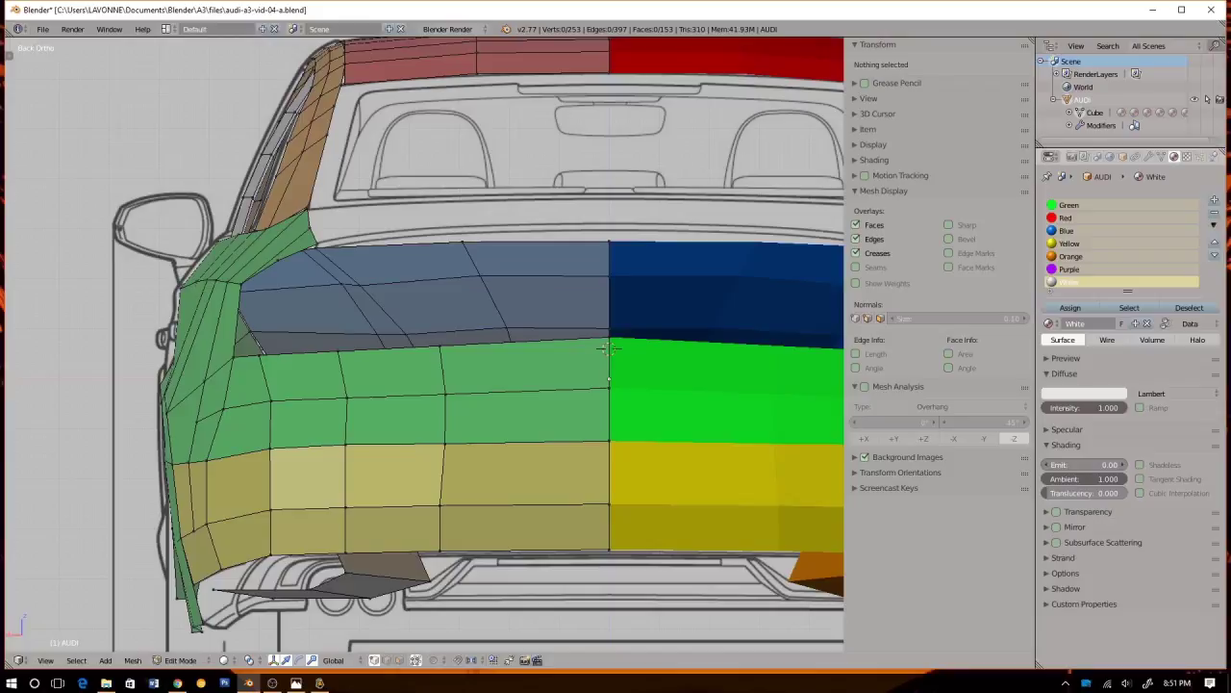
Delete the two upper green panel faces nearest the centreline, which lie behind the boot lid
{"action": "key", "text": "ctrl+Tab"}
{"action": "left_click", "coordinate": [399, 332]}
{"action": "key", "text": "z"}
{"action": "key", "text": "z"}
{"action": "key", "text": "z"}
{"action": "key", "text": "z"}
{"action": "key", "text": "ctrl+Tab"}
{"action": "left_click", "coordinate": [476, 419]}
{"action": "right_click", "coordinate": [517, 371]}
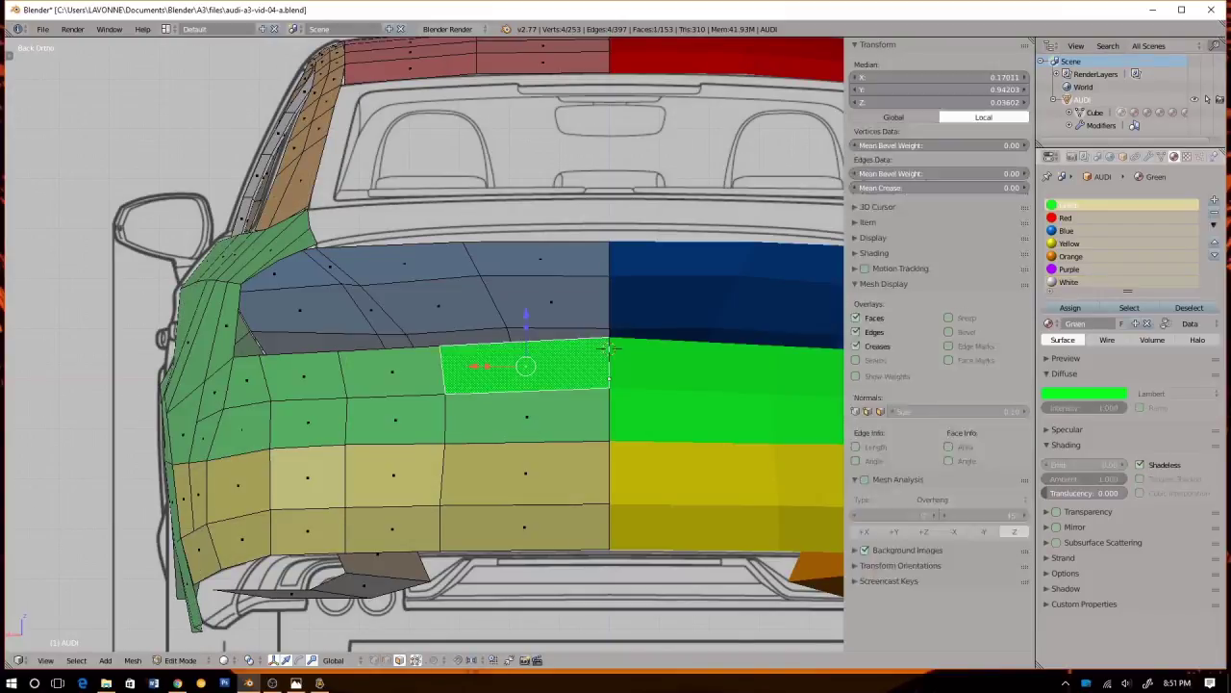
{"action": "right_click", "coordinate": [400, 372], "text": "shift"}
{"action": "key", "text": "x"}
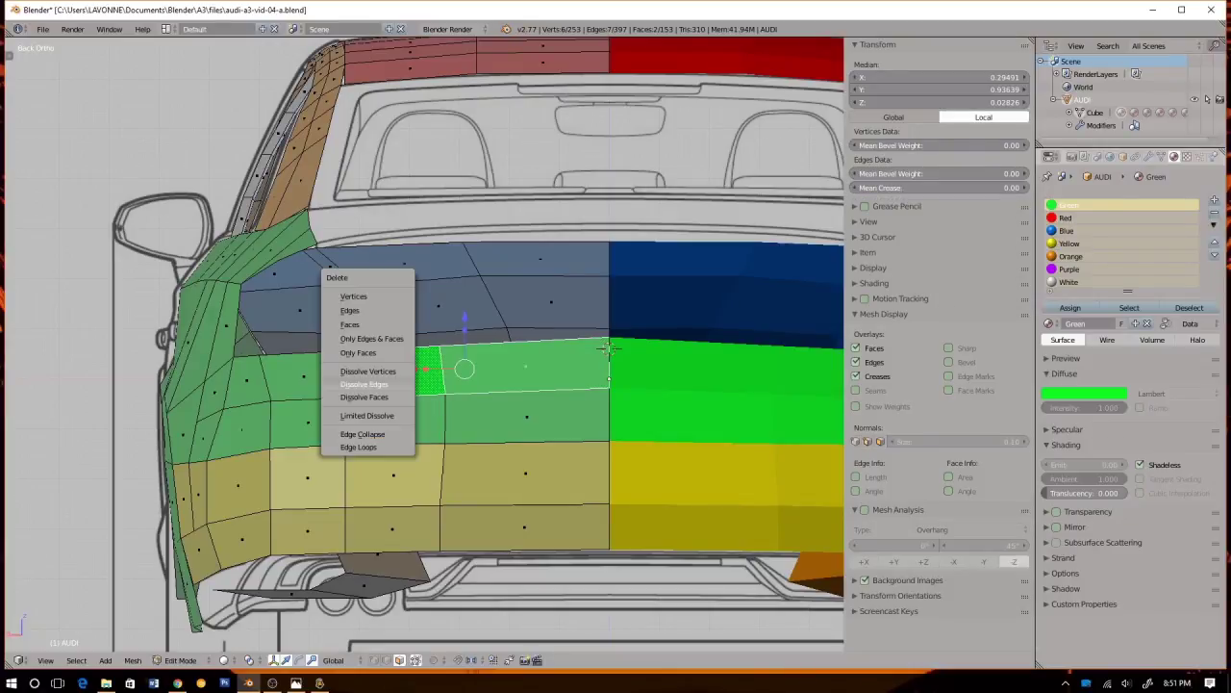
{"action": "left_click", "coordinate": [366, 325]}
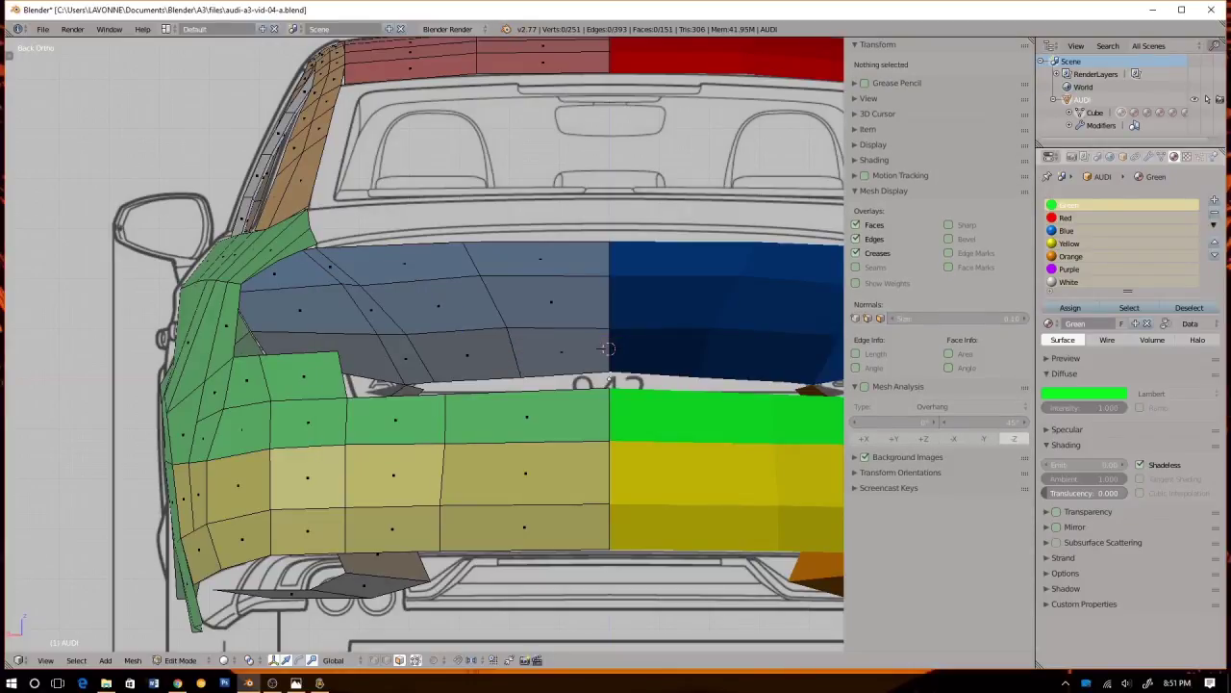
Select the two upper edges left by the deleted faces, check them in wireframe, and bring the hidden boot lid back
{"action": "key", "text": "ctrl+Tab"}
{"action": "left_click", "coordinate": [443, 376]}
{"action": "right_click", "coordinate": [498, 392]}
{"action": "right_click", "coordinate": [406, 395], "text": "shift"}
{"action": "key", "text": "z"}
{"action": "key", "text": "z"}
{"action": "key", "text": "z"}
{"action": "key", "text": "z"}
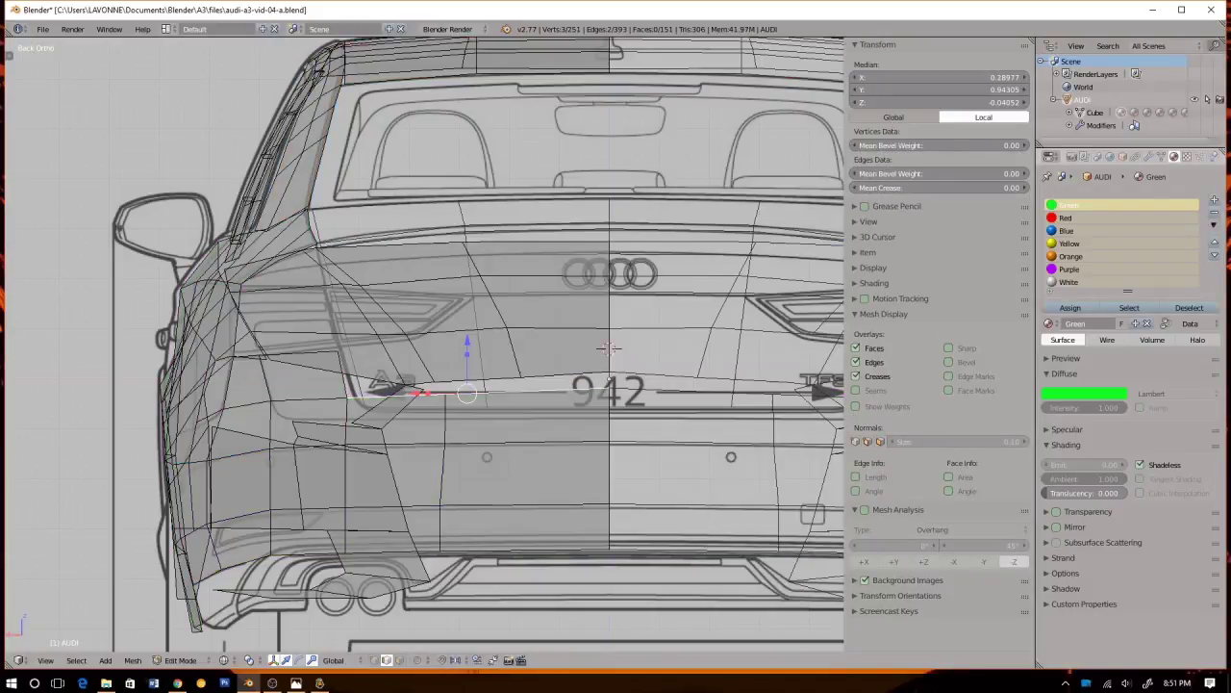
{"action": "key", "text": "l"}
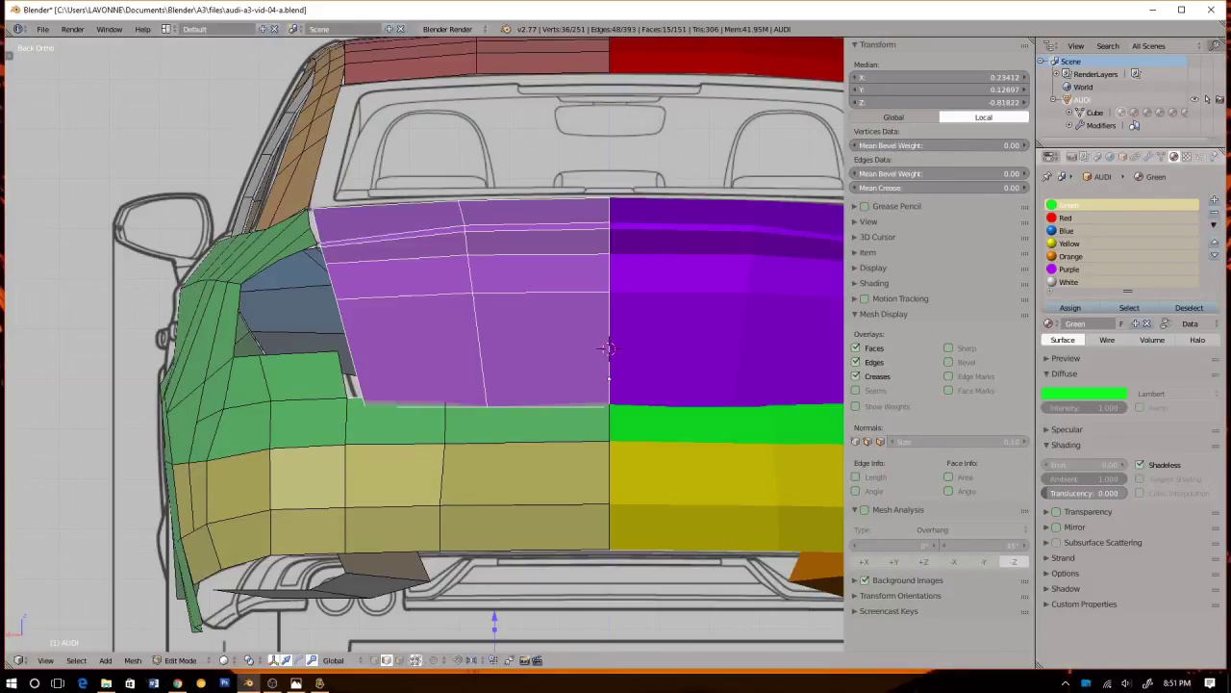
In side view, move the green panel's two upper edges down and rearwards to a median Y of about 0.957 and Z of about -0.094
{"action": "key", "text": "KP_3"}
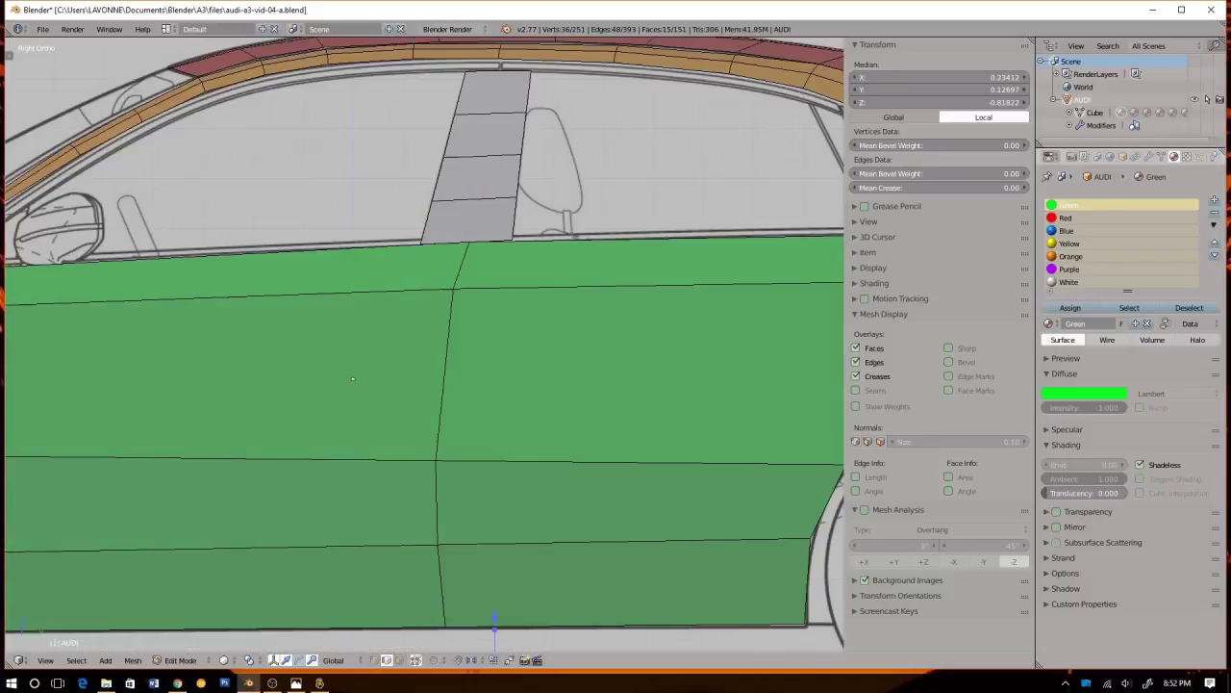
{"action": "scroll", "coordinate": [606, 348], "scroll_direction": "down", "scroll_amount": 4}
{"action": "scroll", "coordinate": [500, 343], "scroll_direction": "up", "scroll_amount": 4}
{"action": "scroll", "coordinate": [499, 343], "scroll_direction": "up", "scroll_amount": 8}
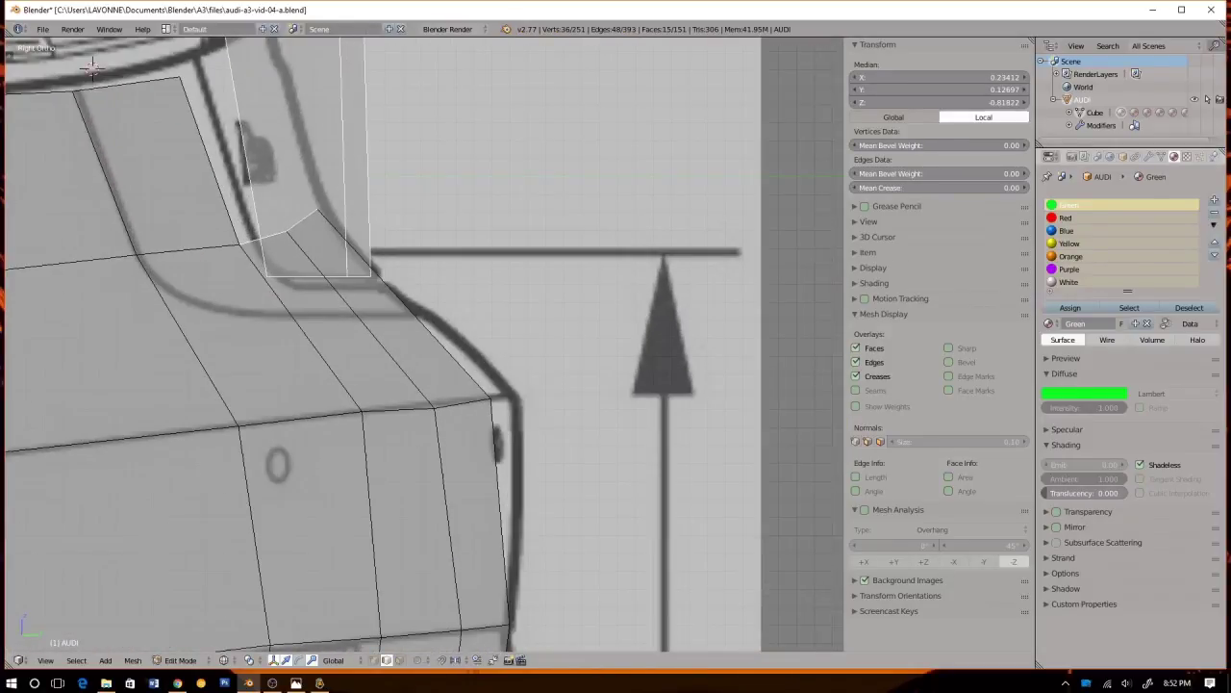
{"action": "scroll", "coordinate": [421, 347], "scroll_direction": "down", "scroll_amount": 5}
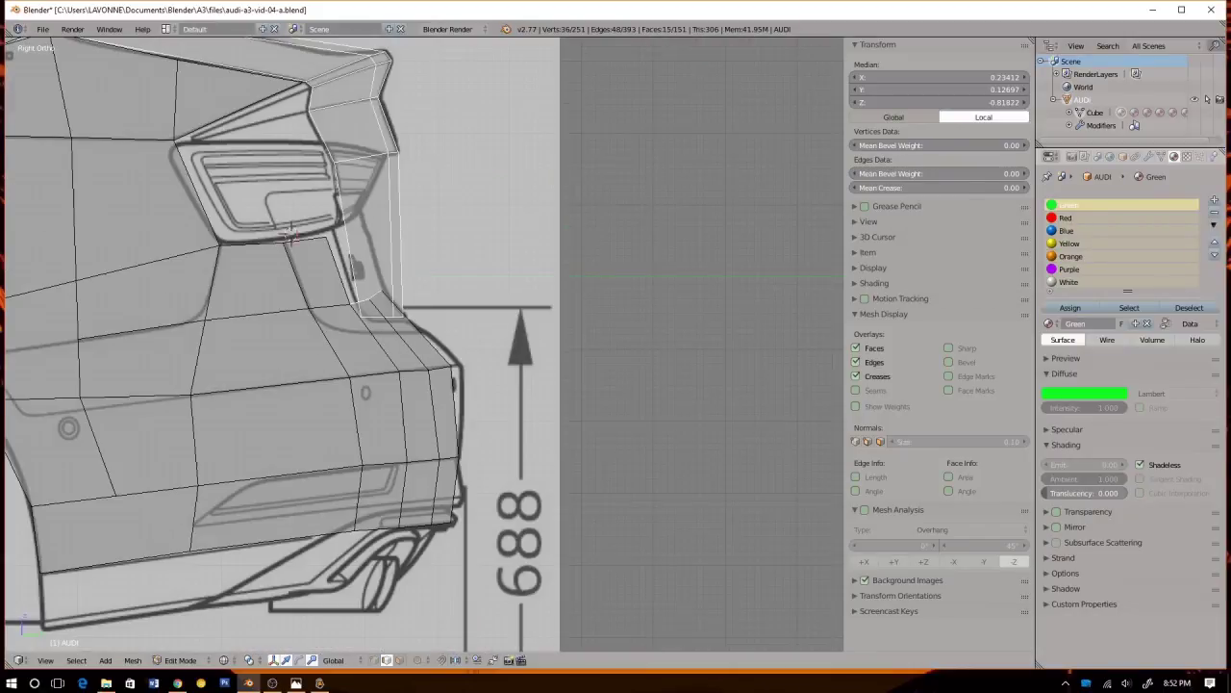
{"action": "right_click", "coordinate": [394, 320]}
{"action": "right_click", "coordinate": [377, 294]}
{"action": "right_click", "coordinate": [361, 301], "text": "shift"}
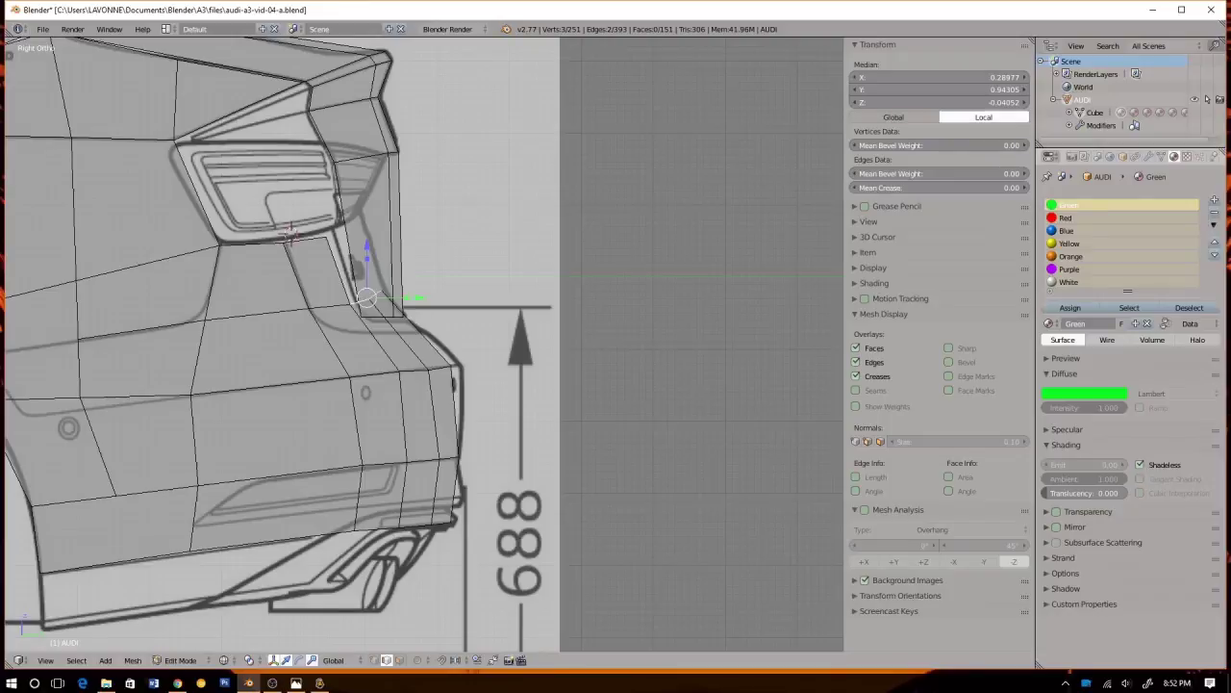
{"action": "left_click_drag", "start_coordinate": [367, 248], "coordinate": [366, 275]}
{"action": "left_click_drag", "start_coordinate": [414, 325], "coordinate": [436, 325]}
Try levelling the green panel's three upper vertices below the boot lid by scaling them to 0 along Z
{"action": "key", "text": "ctrl+Tab"}
{"action": "left_click", "coordinate": [430, 316]}
{"action": "scroll", "coordinate": [428, 315], "scroll_direction": "up", "scroll_amount": 4}
{"action": "right_click", "coordinate": [381, 288]}
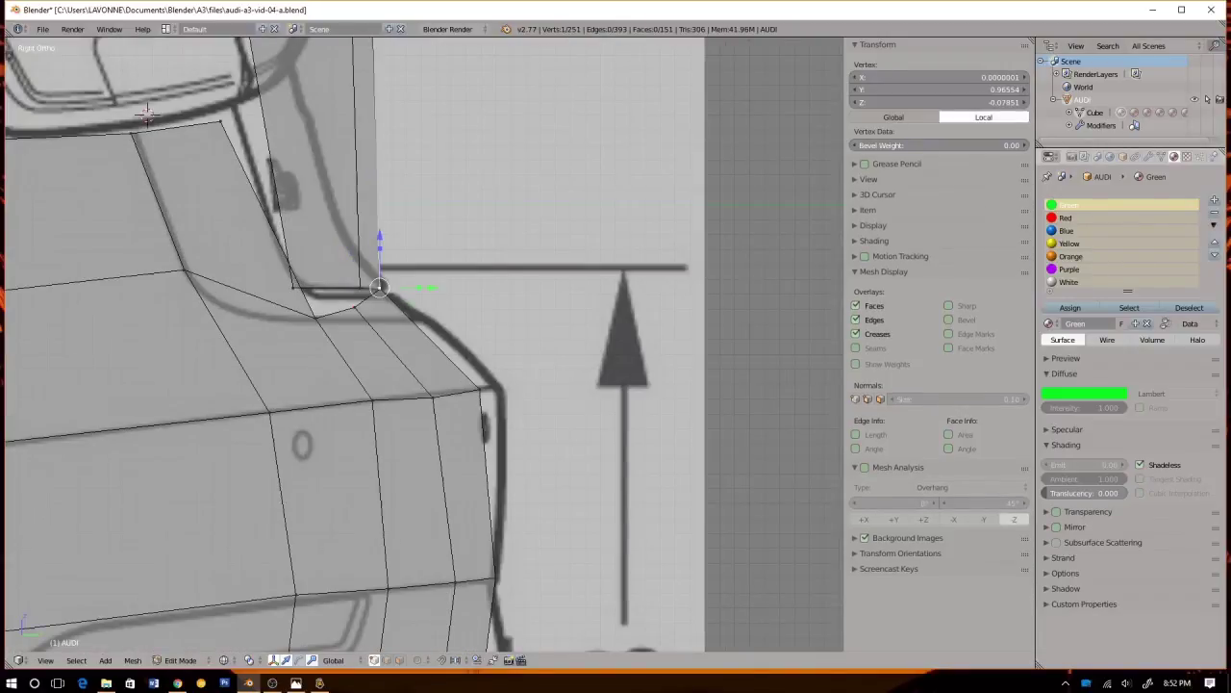
{"action": "right_click", "coordinate": [354, 307], "text": "shift"}
{"action": "right_click", "coordinate": [316, 317], "text": "shift"}
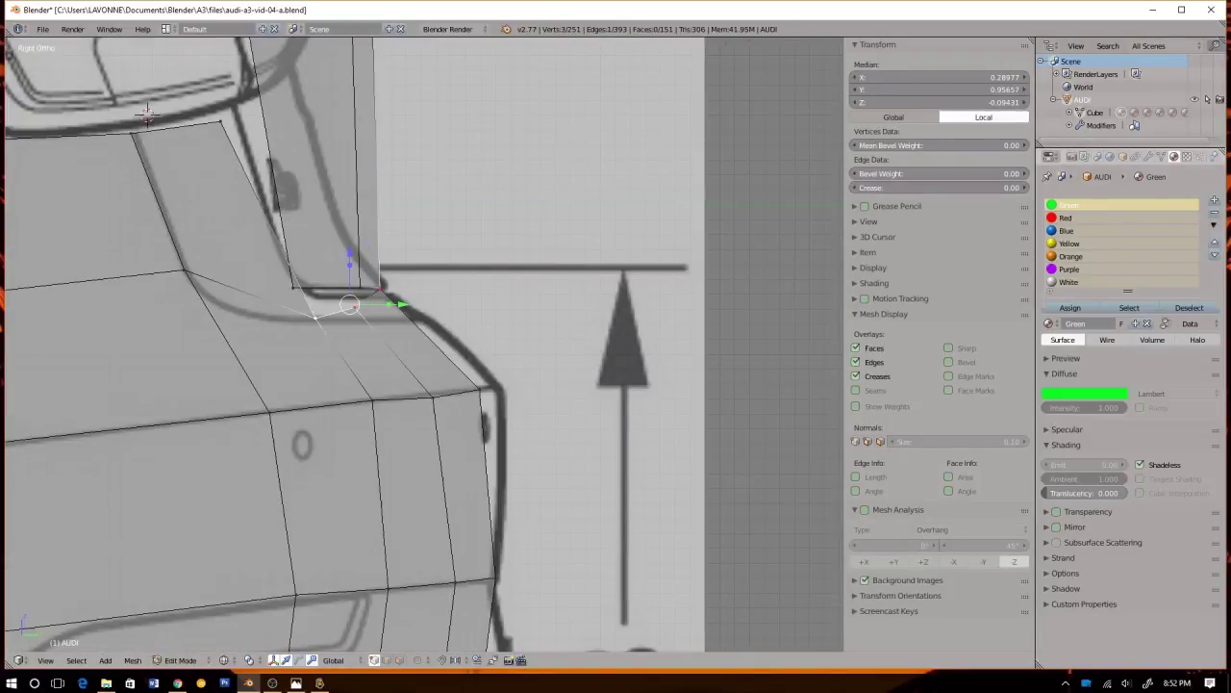
{"action": "key", "text": "s"}
{"action": "key", "text": "z"}
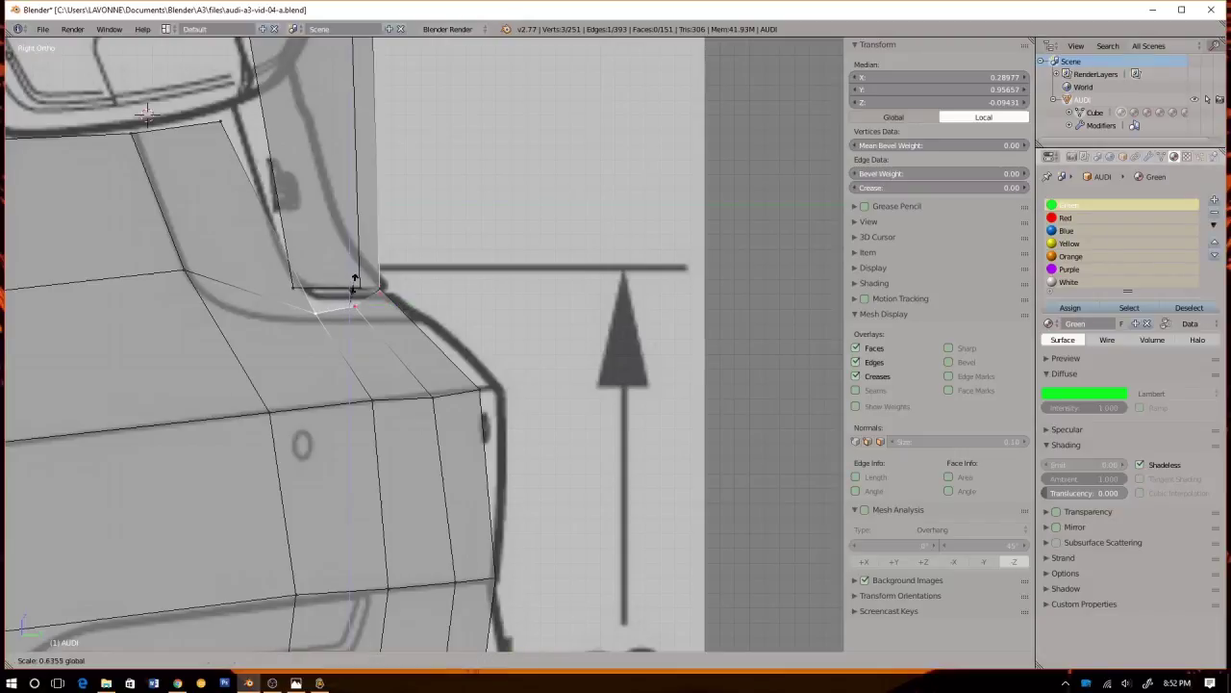
{"action": "key", "text": "0"}
{"action": "key", "text": "Return"}
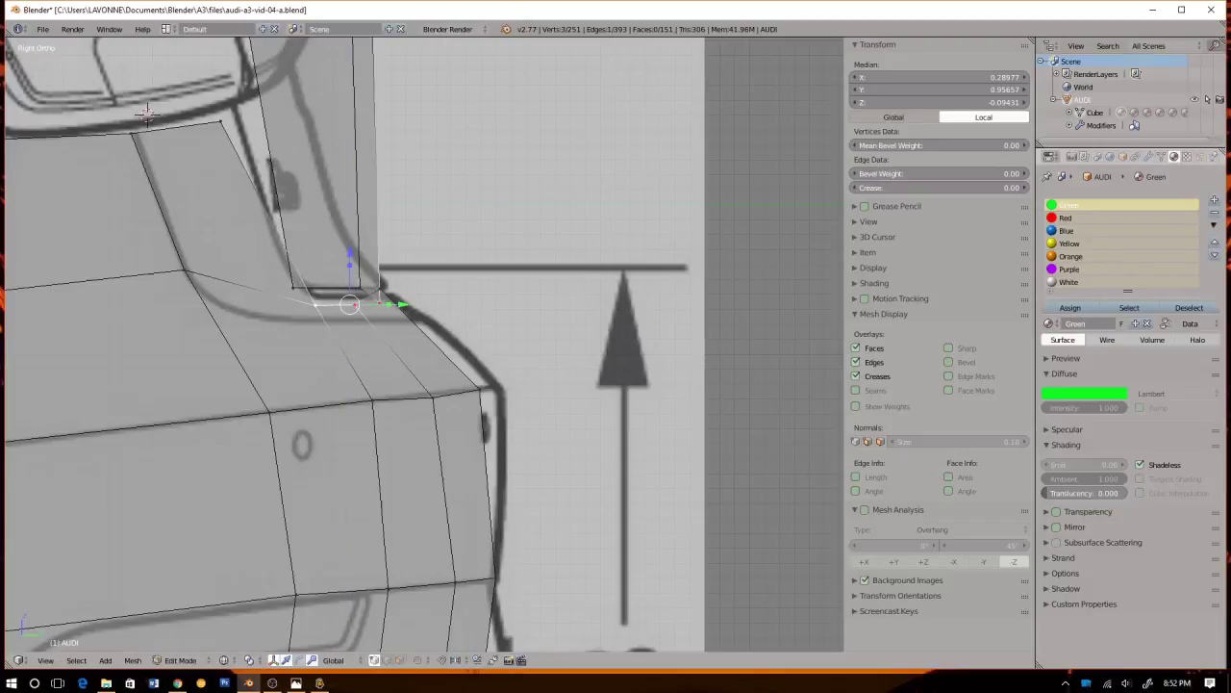
Try raising the three levelled vertices to a median Z of about -0.088, and undo this together with the levelling
{"action": "left_click_drag", "start_coordinate": [349, 252], "coordinate": [350, 244]}
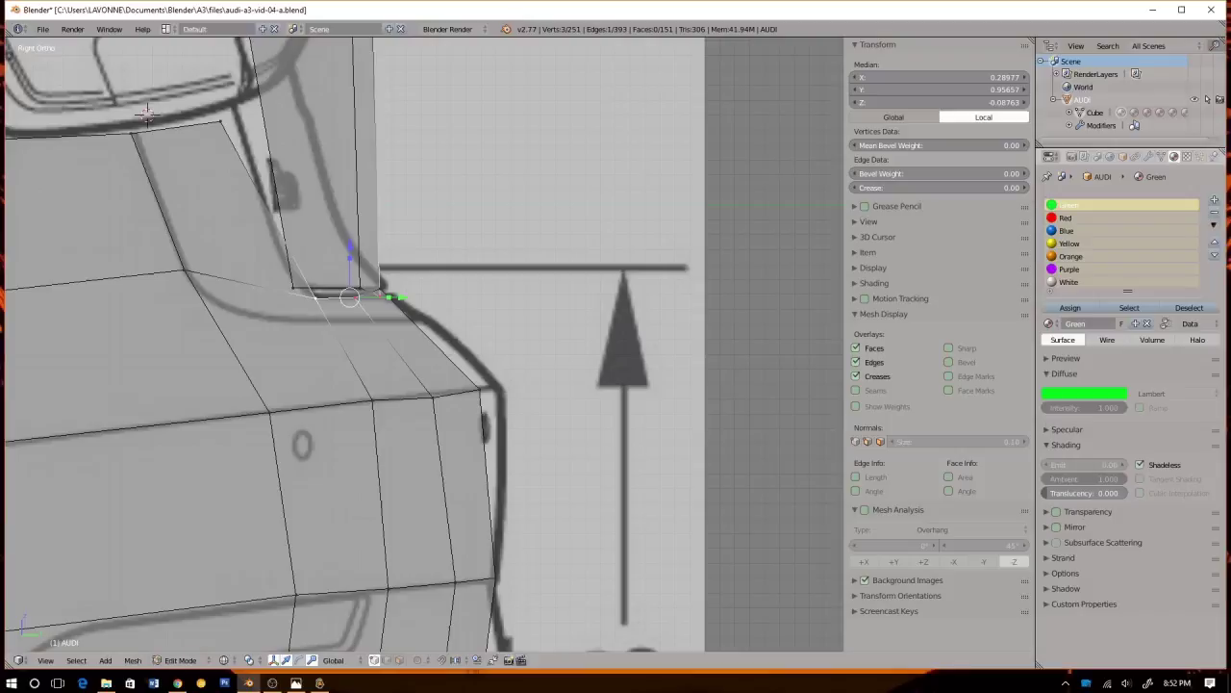
{"action": "key", "text": "ctrl+z"}
{"action": "right_click", "coordinate": [380, 288]}
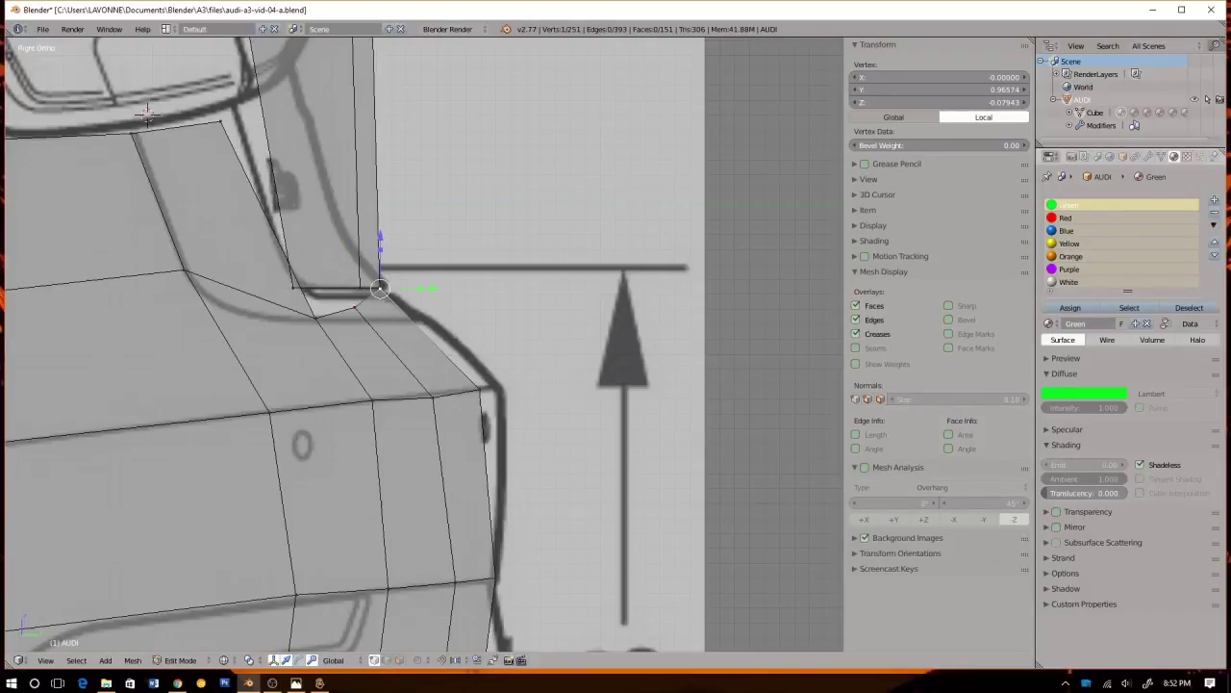
{"action": "key", "text": "ctrl+z"}
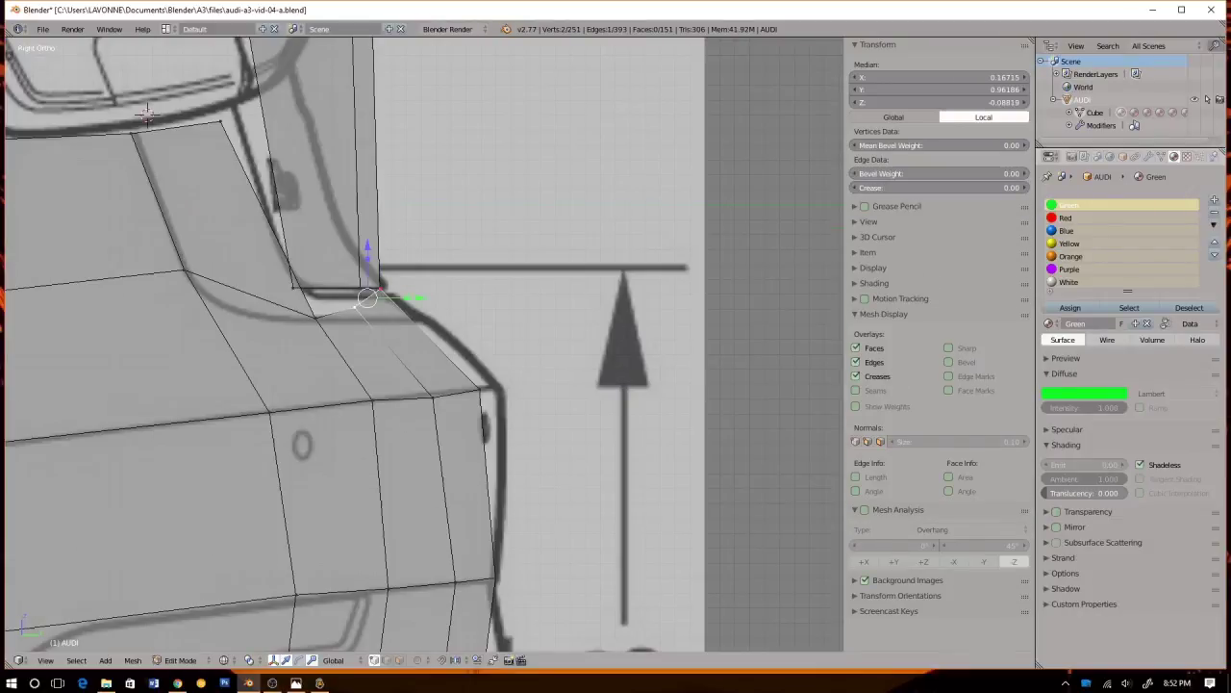
Level the green panel's three upper vertices along Z below the boot lid and raise them to a median Z of about -0.089
{"action": "key", "text": "w"}
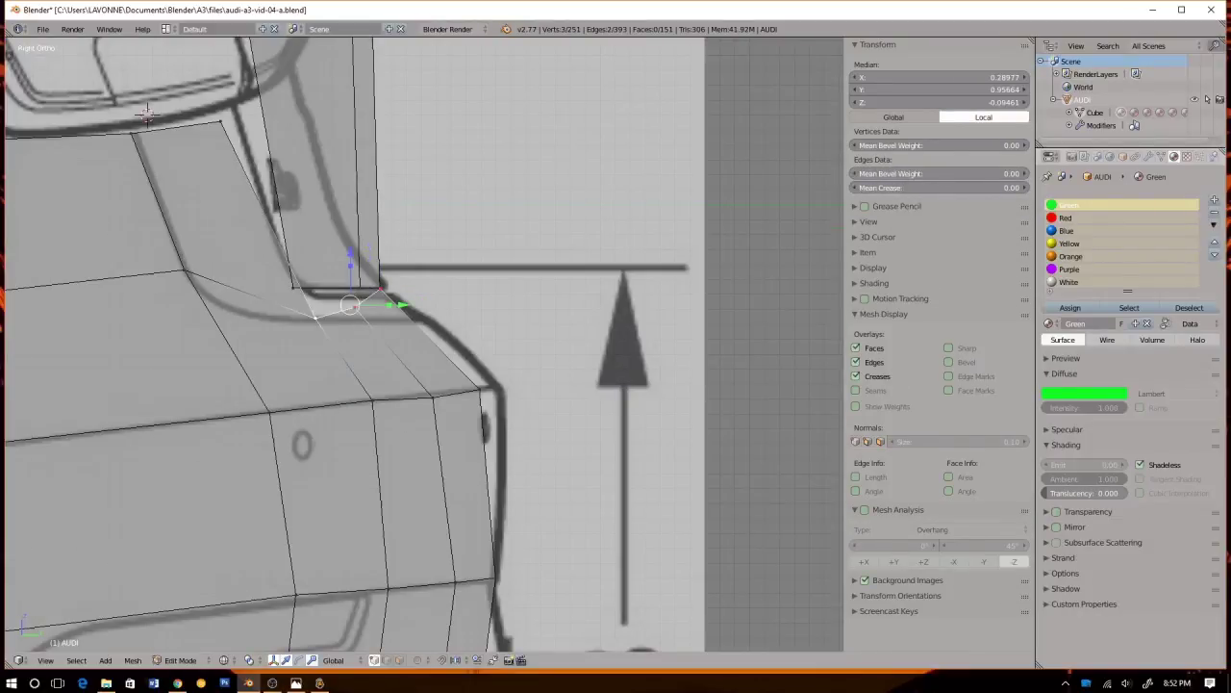
{"action": "key", "text": "s"}
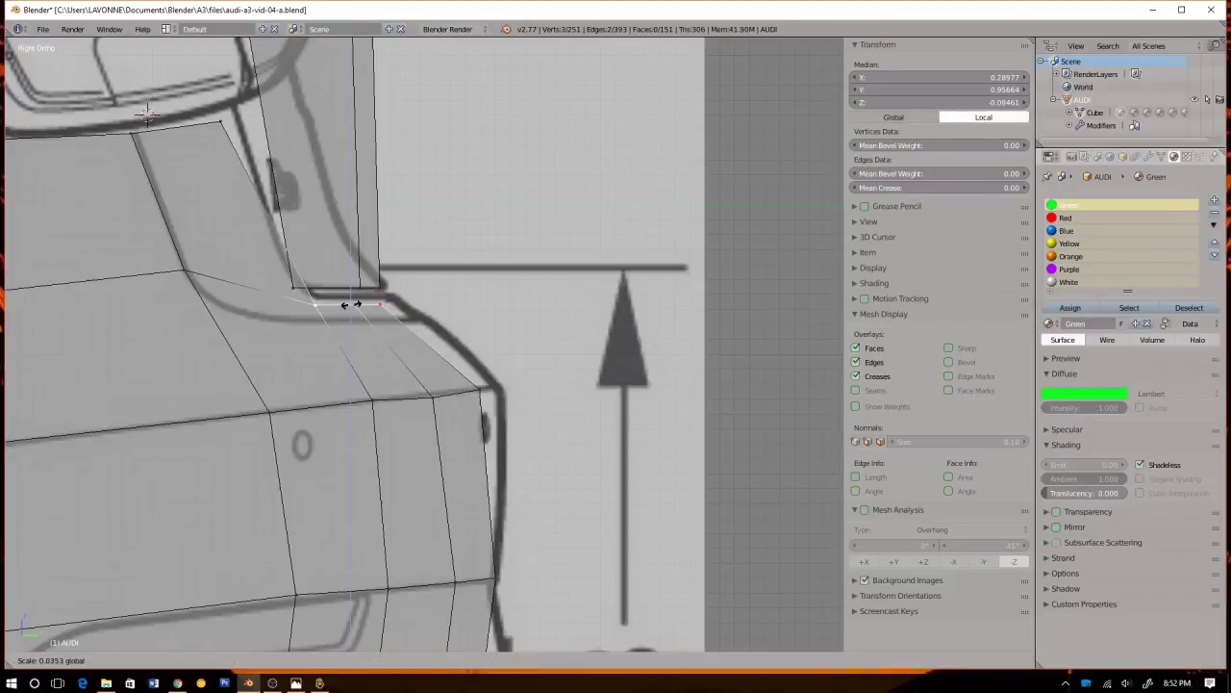
{"action": "left_click", "coordinate": [350, 304]}
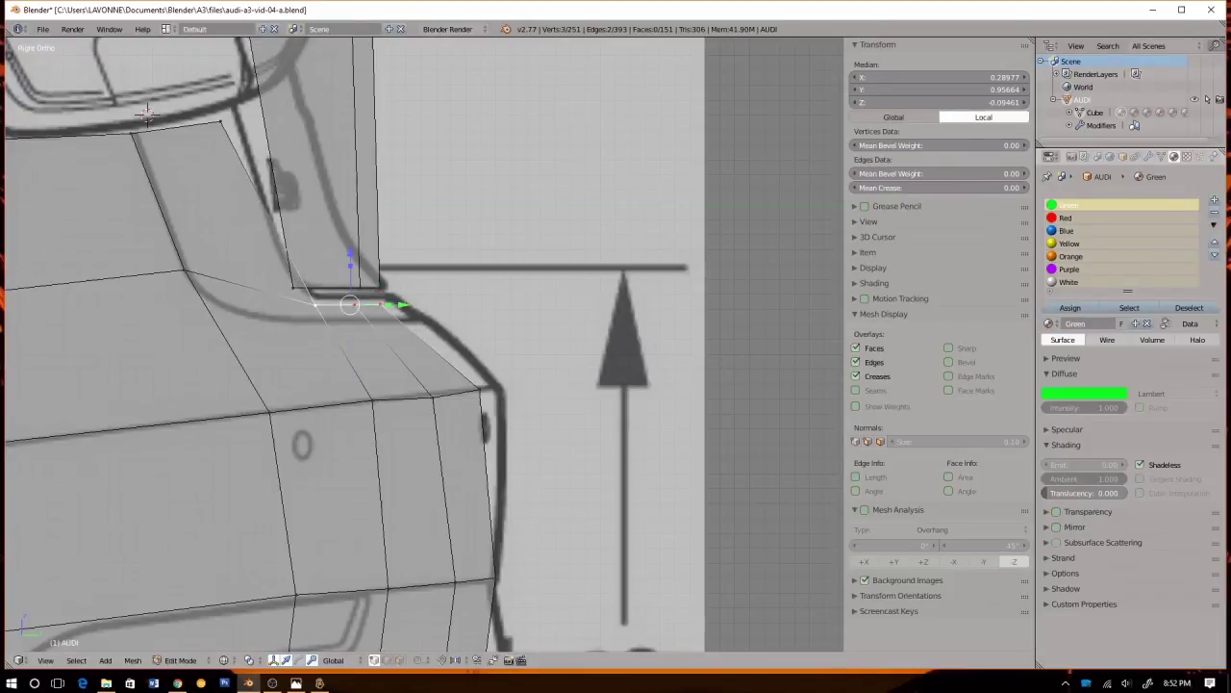
{"action": "key", "text": "g"}
{"action": "key", "text": "z"}
{"action": "left_click", "coordinate": [350, 301]}
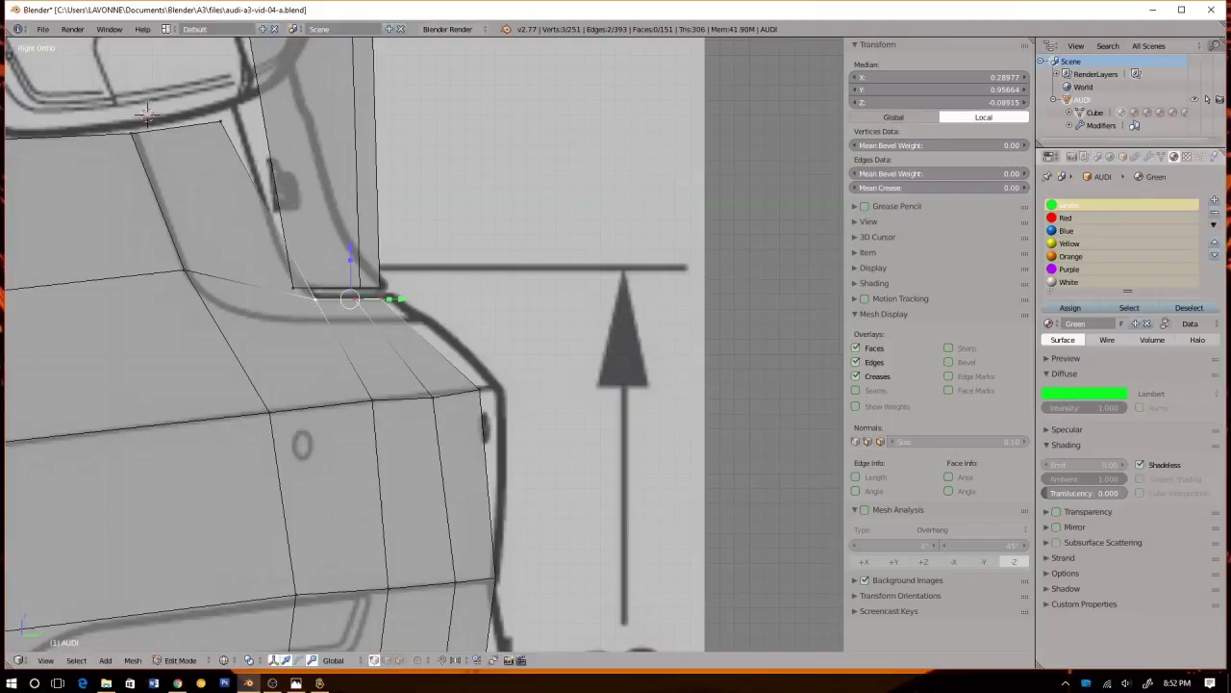
Move the green panel's upper and lower centre-line vertices rearwards onto the blueprint outline, the upper one to Y of about 0.972
{"action": "right_click", "coordinate": [380, 297]}
{"action": "left_click_drag", "start_coordinate": [432, 298], "coordinate": [451, 298]}
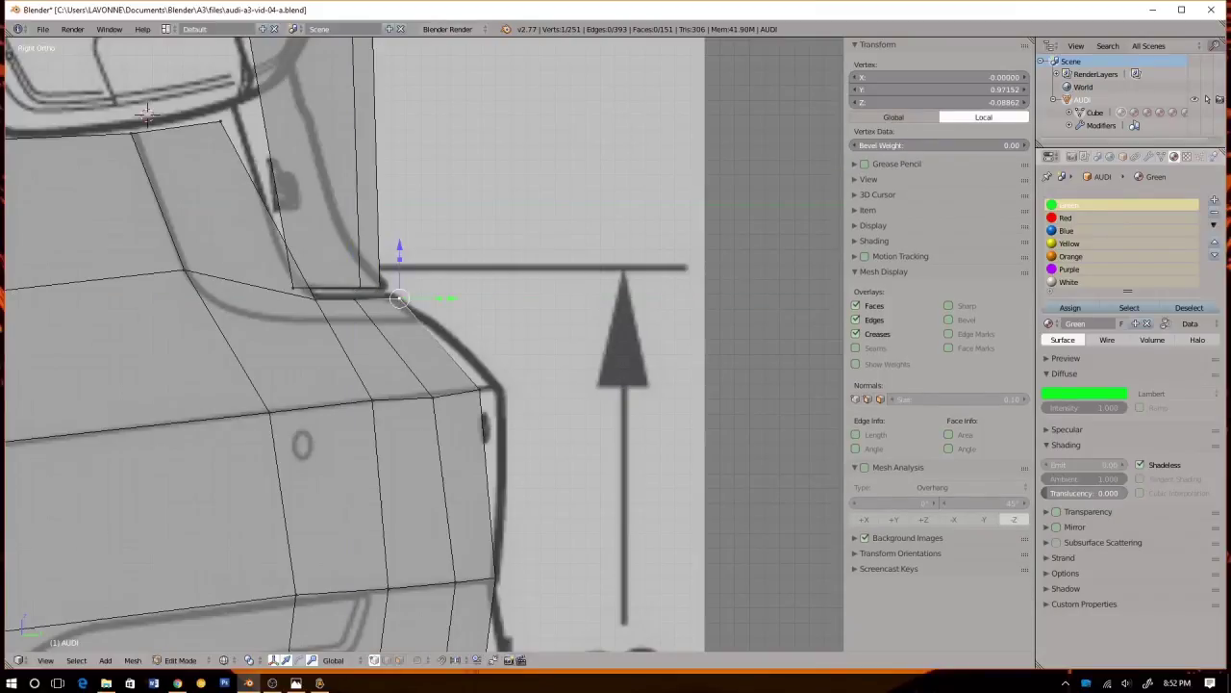
{"action": "right_click", "coordinate": [479, 388]}
{"action": "left_click_drag", "start_coordinate": [531, 388], "coordinate": [552, 388]}
Raise the neighbouring vertex on the green panel's lower edge slightly, to Z of about -0.178
{"action": "right_click", "coordinate": [433, 396]}
{"action": "left_click_drag", "start_coordinate": [433, 356], "coordinate": [433, 343]}
{"action": "key", "text": "Return"}
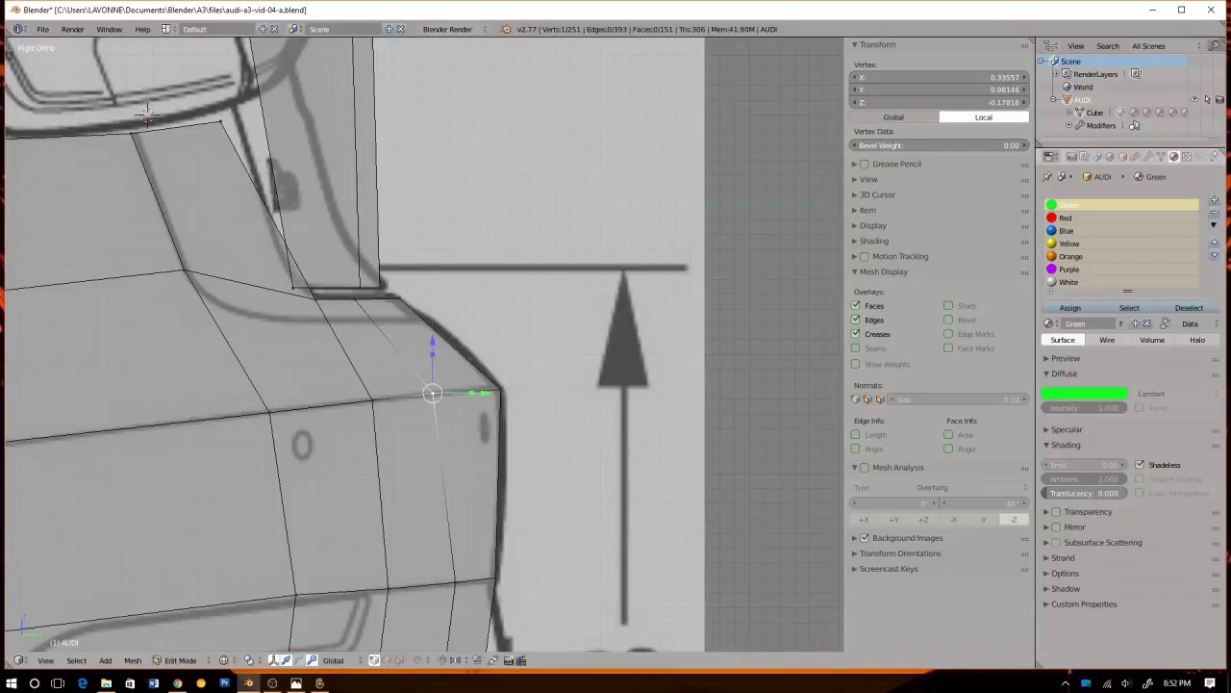
In back view, move the green panel's upper corner vertex beside the boot lid slightly up and inwards
{"action": "key", "text": "ctrl+KP_1"}
{"action": "scroll", "coordinate": [423, 344], "scroll_direction": "down", "scroll_amount": 5}
{"action": "scroll", "coordinate": [423, 344], "scroll_direction": "up", "scroll_amount": 2}
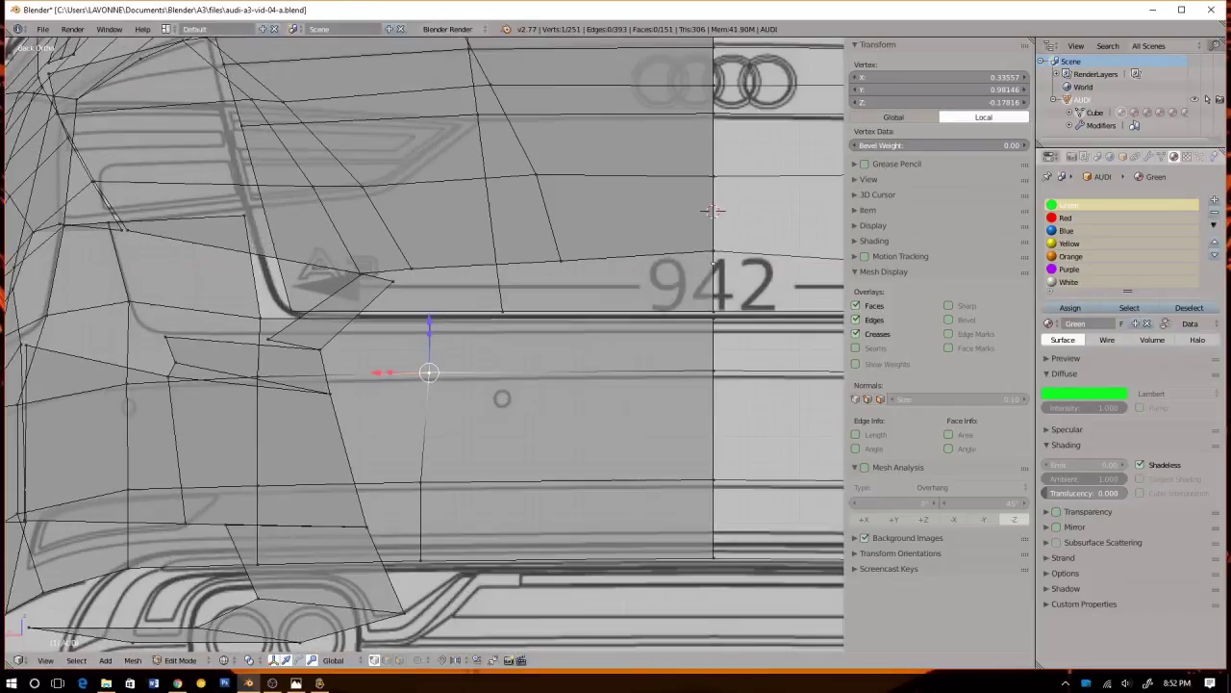
{"action": "key", "text": "z"}
{"action": "key", "text": "z"}
{"action": "right_click", "coordinate": [245, 215]}
{"action": "key", "text": "g"}
{"action": "left_click", "coordinate": [250, 204]}
Check the rear panel's corner vertices against the blueprint in back view, in wireframe and solid shading
{"action": "right_click", "coordinate": [260, 318]}
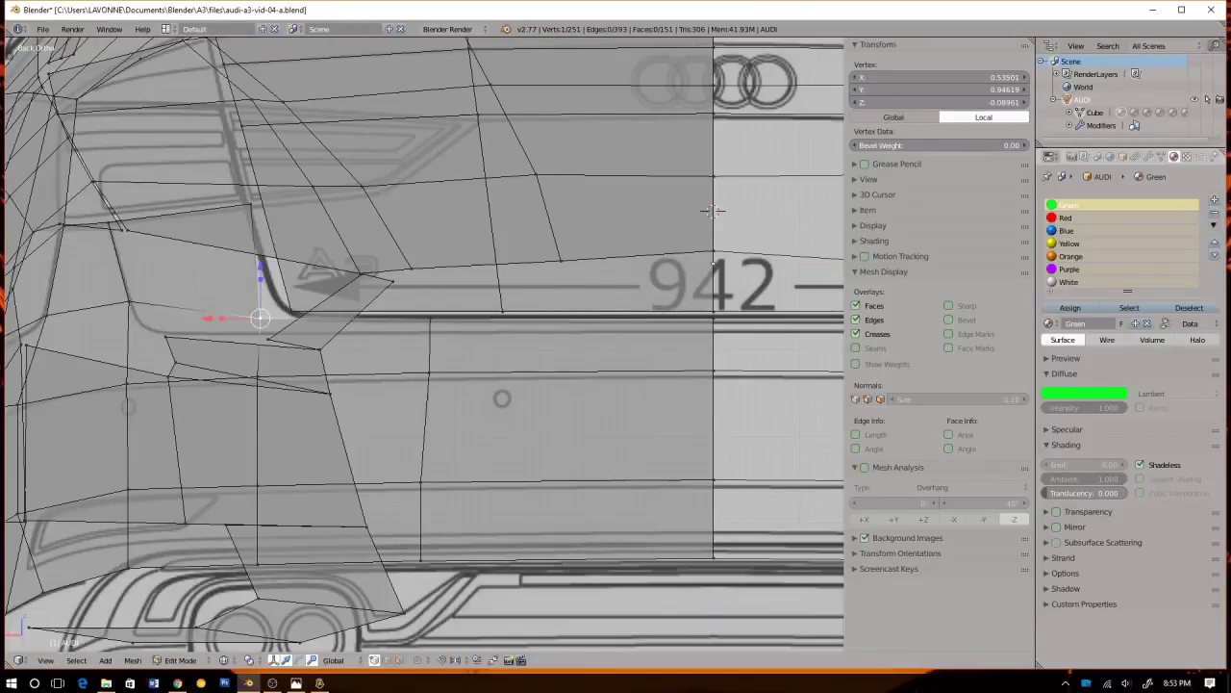
{"action": "right_click", "coordinate": [129, 302]}
{"action": "key", "text": "z"}
{"action": "scroll", "coordinate": [128, 301], "scroll_direction": "down", "scroll_amount": 4}
{"action": "key", "text": "z"}
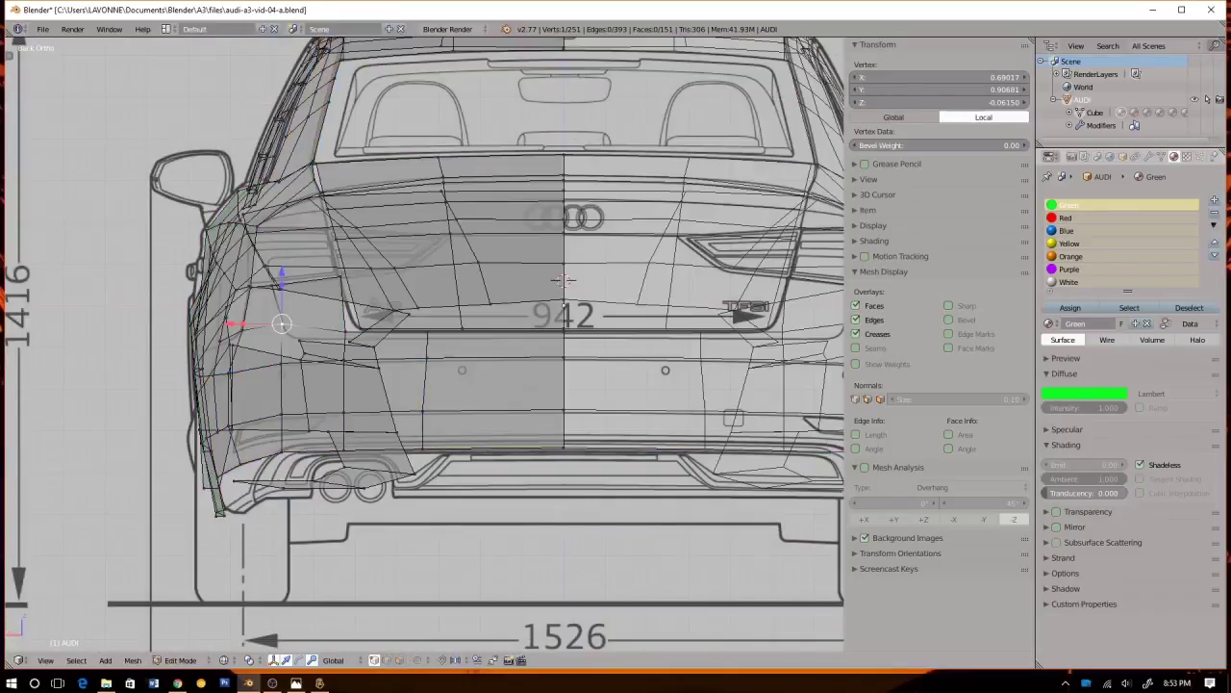
{"action": "scroll", "coordinate": [564, 280], "scroll_direction": "up", "scroll_amount": 4}
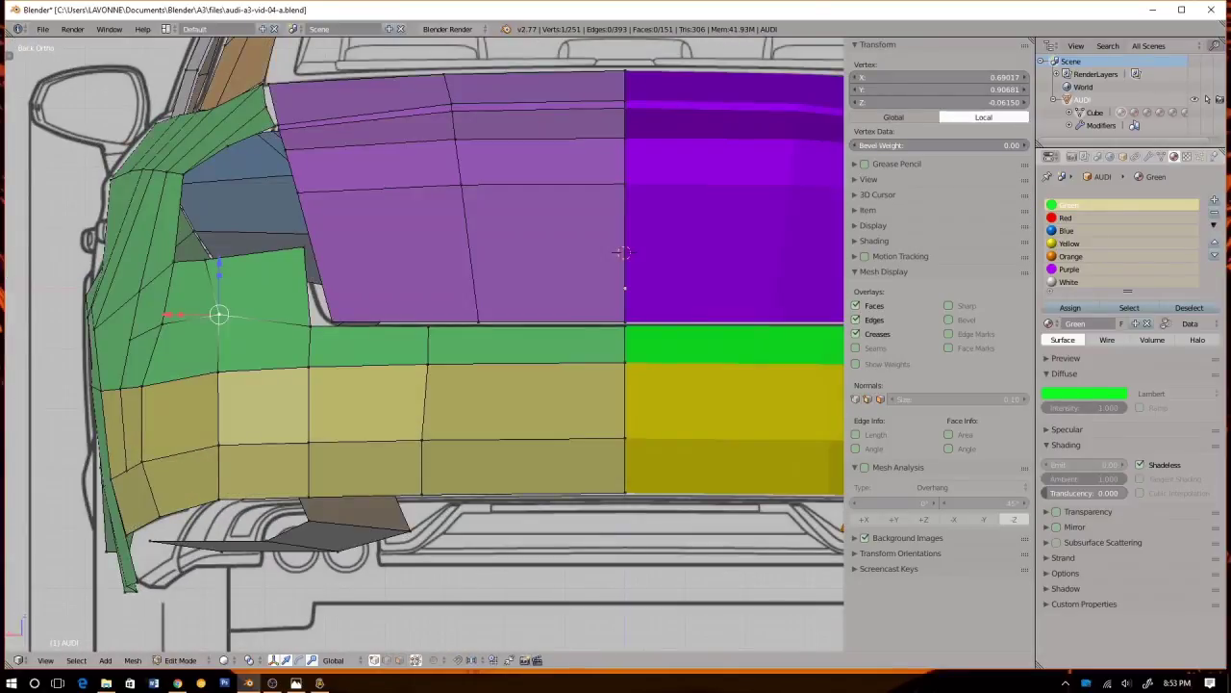
Select the vertical edge near the yellow bumper's outer end and compare its placement in the side and back views
{"action": "right_click", "coordinate": [143, 387]}
{"action": "right_click", "coordinate": [142, 462], "text": "shift"}
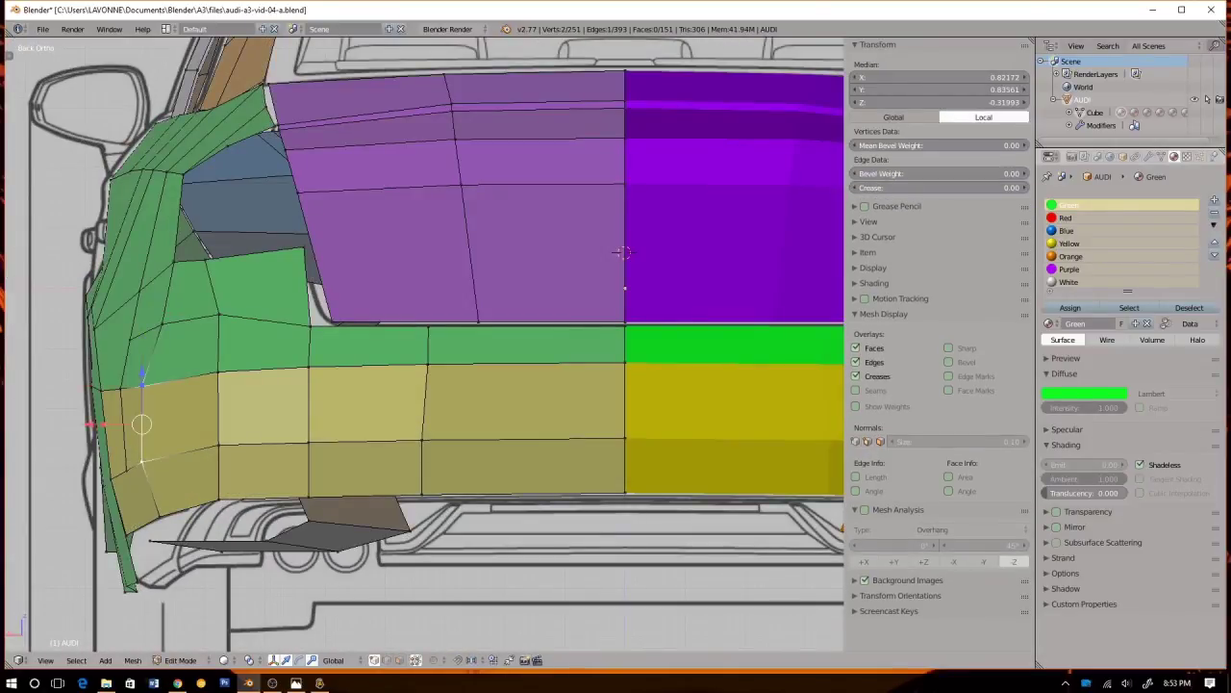
{"action": "key", "text": "KP_1"}
{"action": "key", "text": "KP_3"}
{"action": "key", "text": "ctrl+KP_3"}
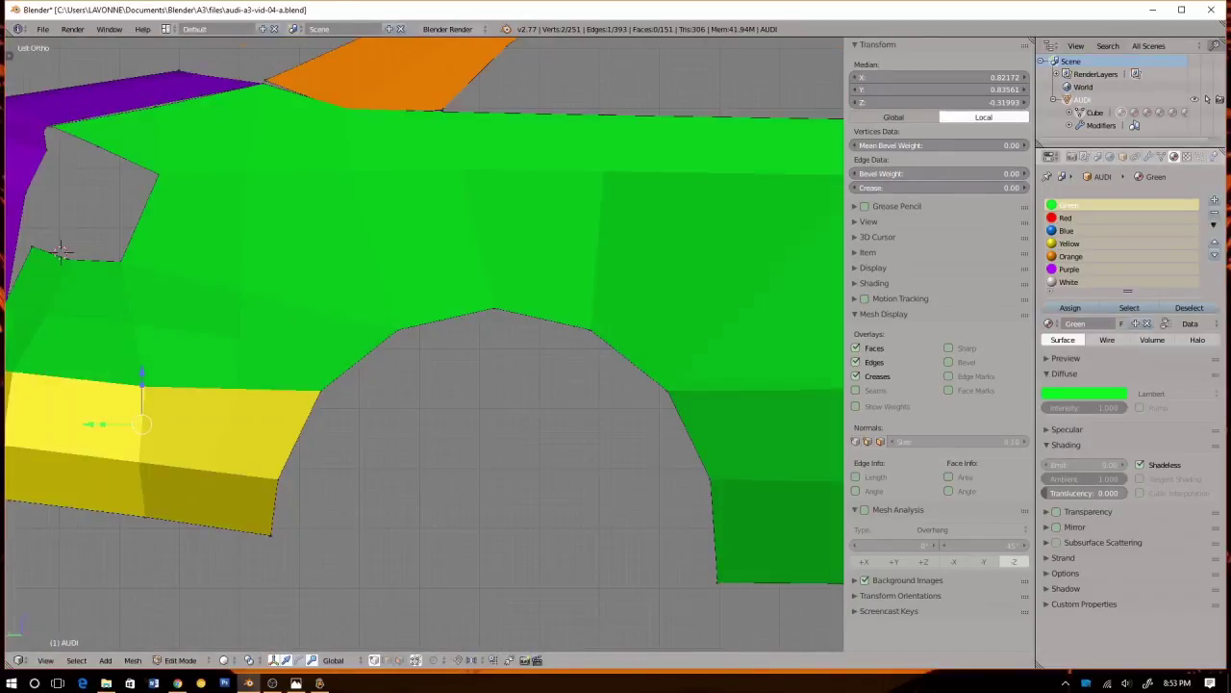
{"action": "key", "text": "KP_3"}
{"action": "key", "text": "z"}
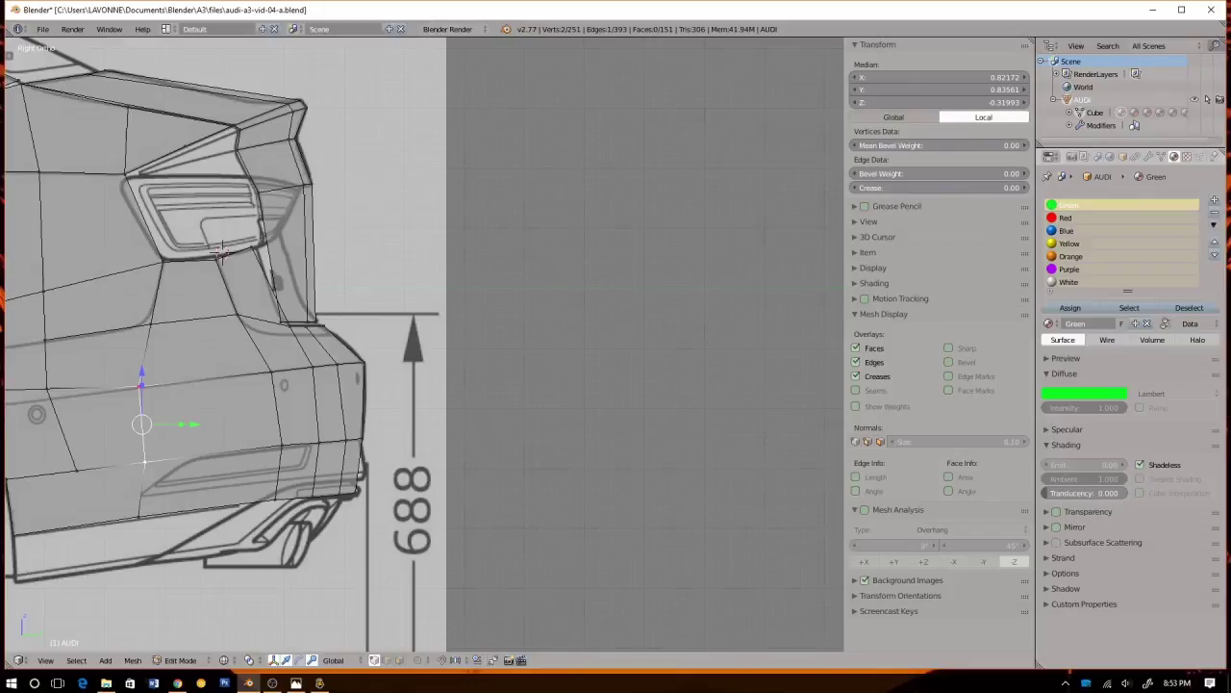
{"action": "key", "text": "KP_1"}
{"action": "key", "text": "KP_3"}
{"action": "key", "text": "ctrl+KP_1"}
{"action": "key", "text": "z"}
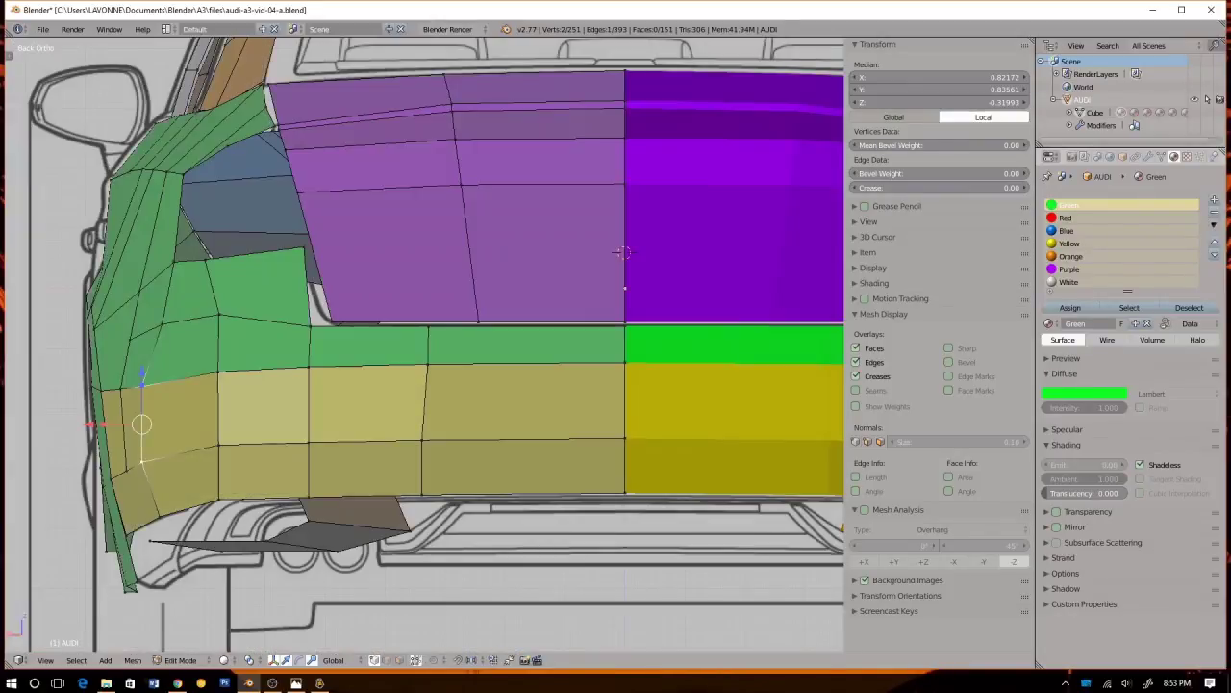
Undo a first inward shift of the selected bumper edge, move it along X in perspective view, and return to Object Mode
{"action": "left_click_drag", "start_coordinate": [93, 424], "coordinate": [112, 424]}
{"action": "key", "text": "ctrl+z"}
{"action": "scroll", "coordinate": [114, 424], "scroll_direction": "down", "scroll_amount": 8}
{"action": "middle_click_drag", "start_coordinate": [114, 424], "coordinate": [200, 454]}
{"action": "scroll", "coordinate": [200, 454], "scroll_direction": "up", "scroll_amount": 1}
{"action": "middle_click_drag", "start_coordinate": [538, 308], "coordinate": [627, 234]}
{"action": "key", "text": "g"}
{"action": "key", "text": "x"}
{"action": "left_click", "coordinate": [433, 332]}
{"action": "key", "text": "Tab"}
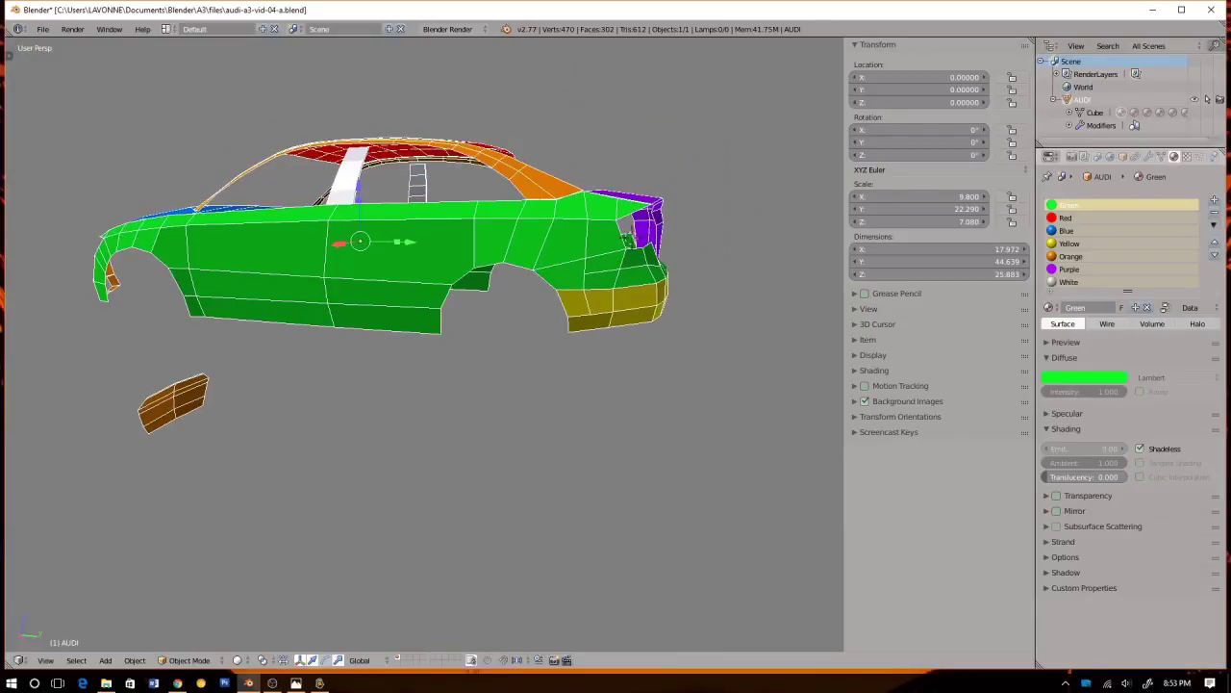
Save the model over the existing file audi-a3-vid-04-a.blend
{"action": "left_click", "coordinate": [42, 29]}
{"action": "left_click", "coordinate": [58, 128]}
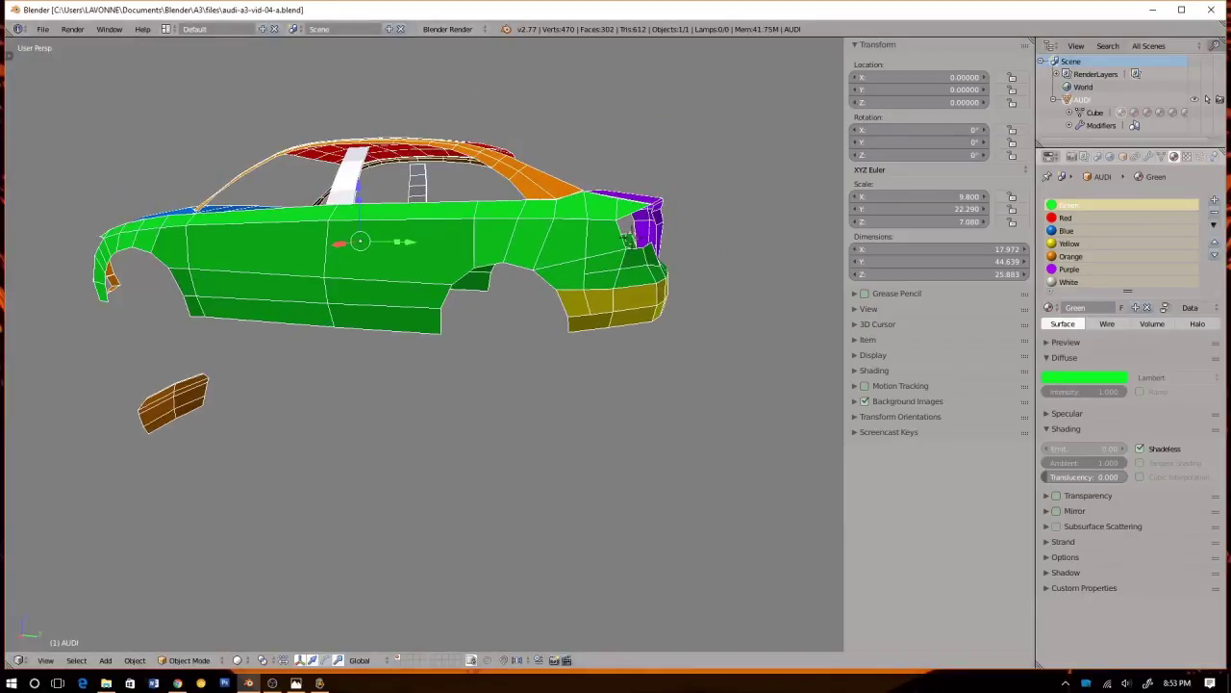
{"action": "middle_click_drag", "start_coordinate": [474, 246], "coordinate": [393, 302]}
{"action": "scroll", "coordinate": [455, 254], "scroll_direction": "down", "scroll_amount": 2}
{"action": "scroll", "coordinate": [455, 254], "scroll_direction": "up", "scroll_amount": 2}
{"action": "key", "text": "ctrl+s"}
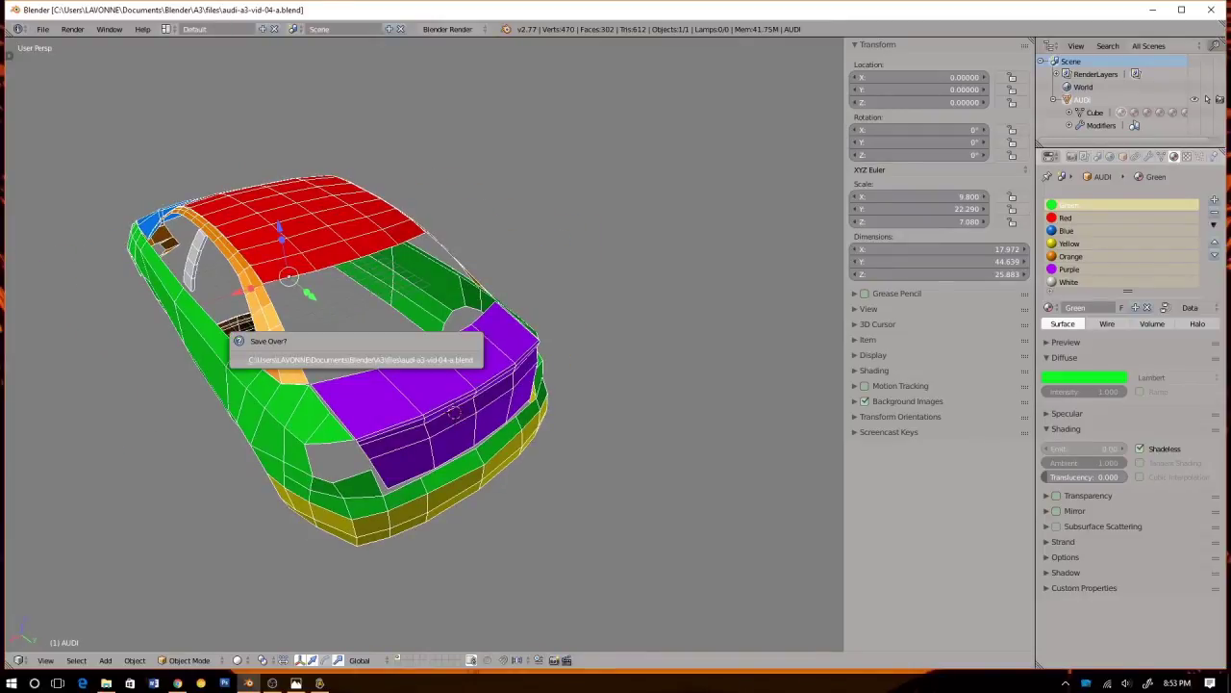
{"action": "left_click", "coordinate": [438, 359]}
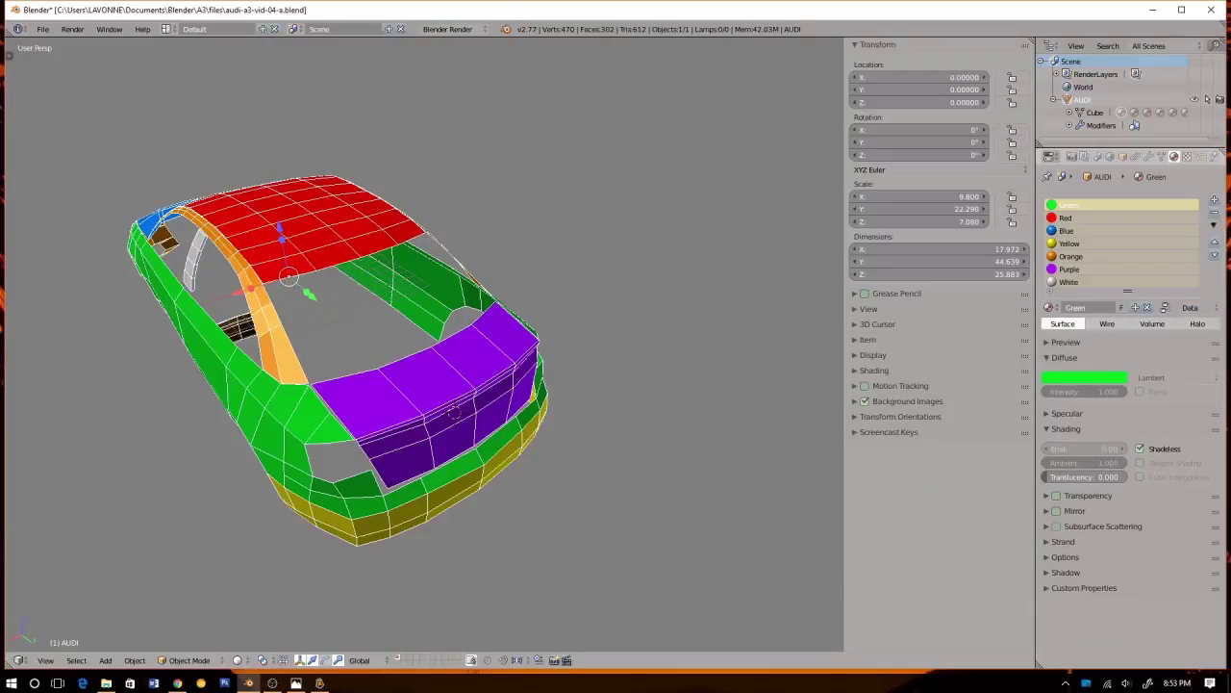
Deselect the car body and examine its overall shape from the front, side and rear
{"action": "middle_click_drag", "start_coordinate": [423, 336], "coordinate": [506, 254]}
{"action": "scroll", "coordinate": [296, 289], "scroll_direction": "down", "scroll_amount": 3}
{"action": "key", "text": "KP_Decimal"}
{"action": "middle_click_drag", "start_coordinate": [423, 318], "coordinate": [553, 358]}
{"action": "key", "text": "a"}
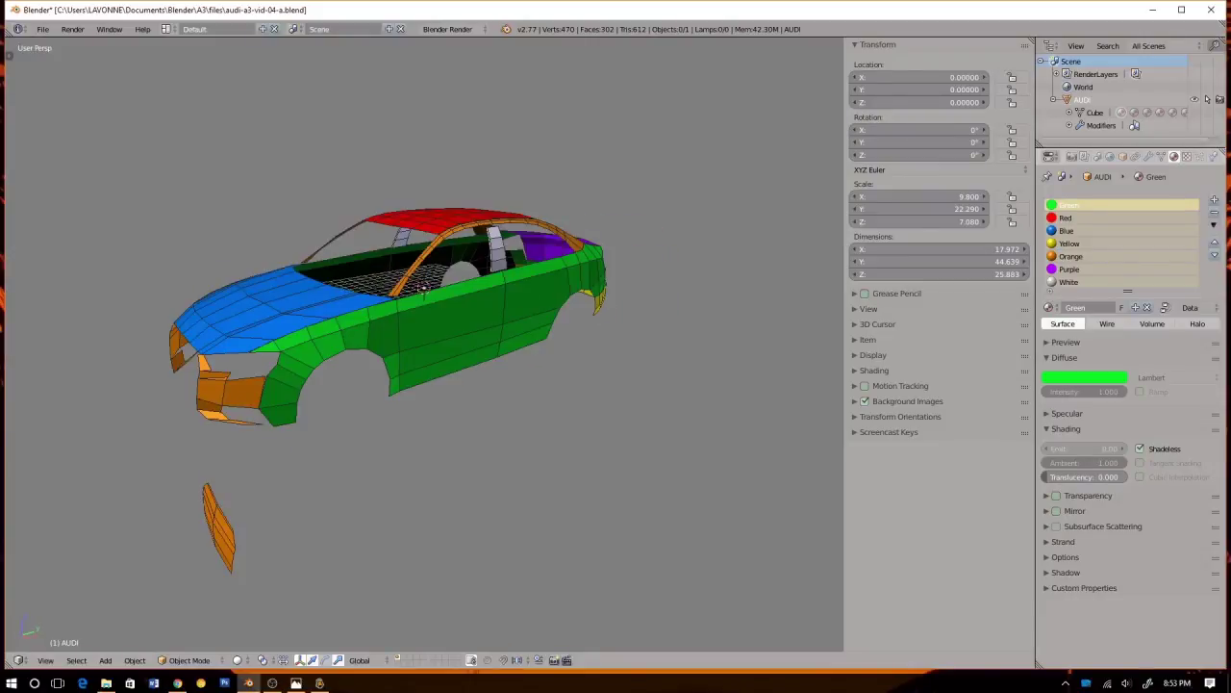
{"action": "middle_click_drag", "start_coordinate": [577, 308], "coordinate": [625, 284]}
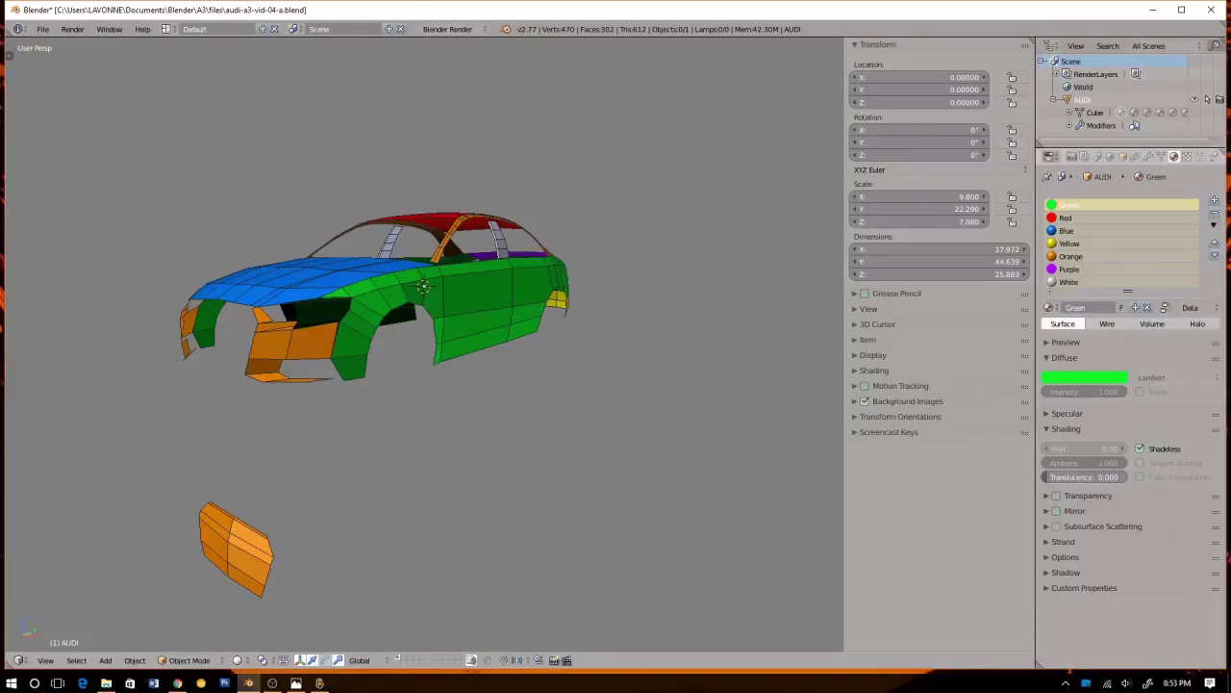
{"action": "middle_click_drag", "start_coordinate": [423, 346], "coordinate": [346, 337]}
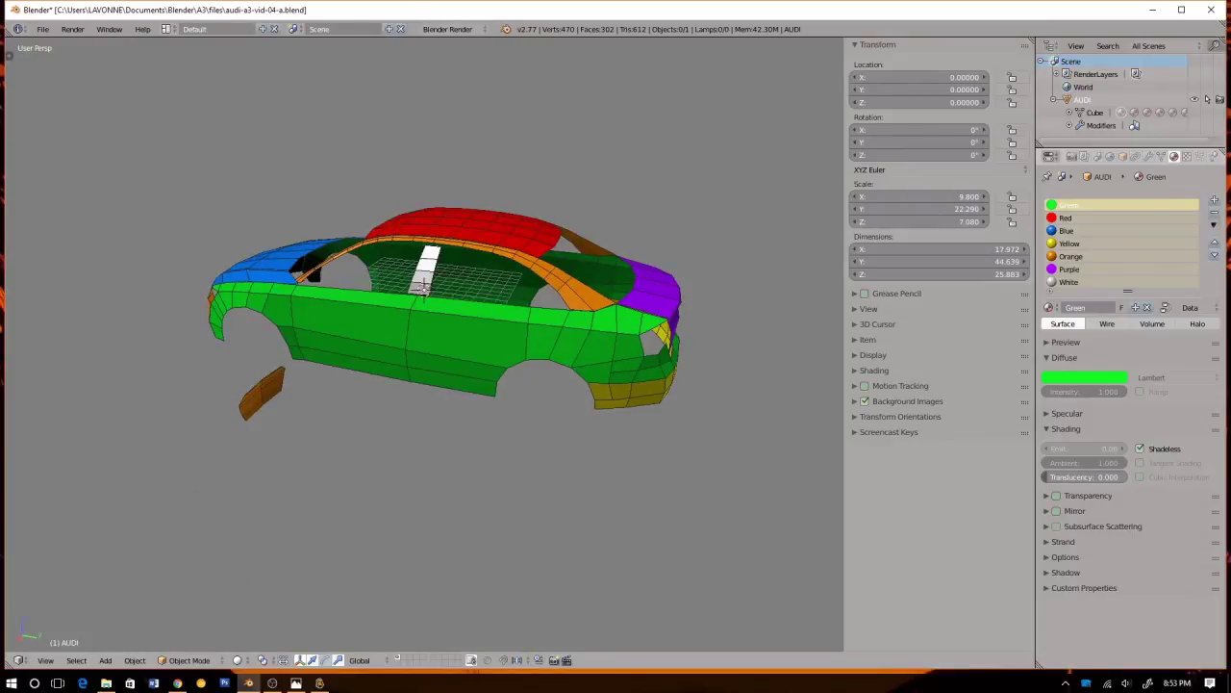
{"action": "middle_click_drag", "start_coordinate": [423, 347], "coordinate": [501, 341]}
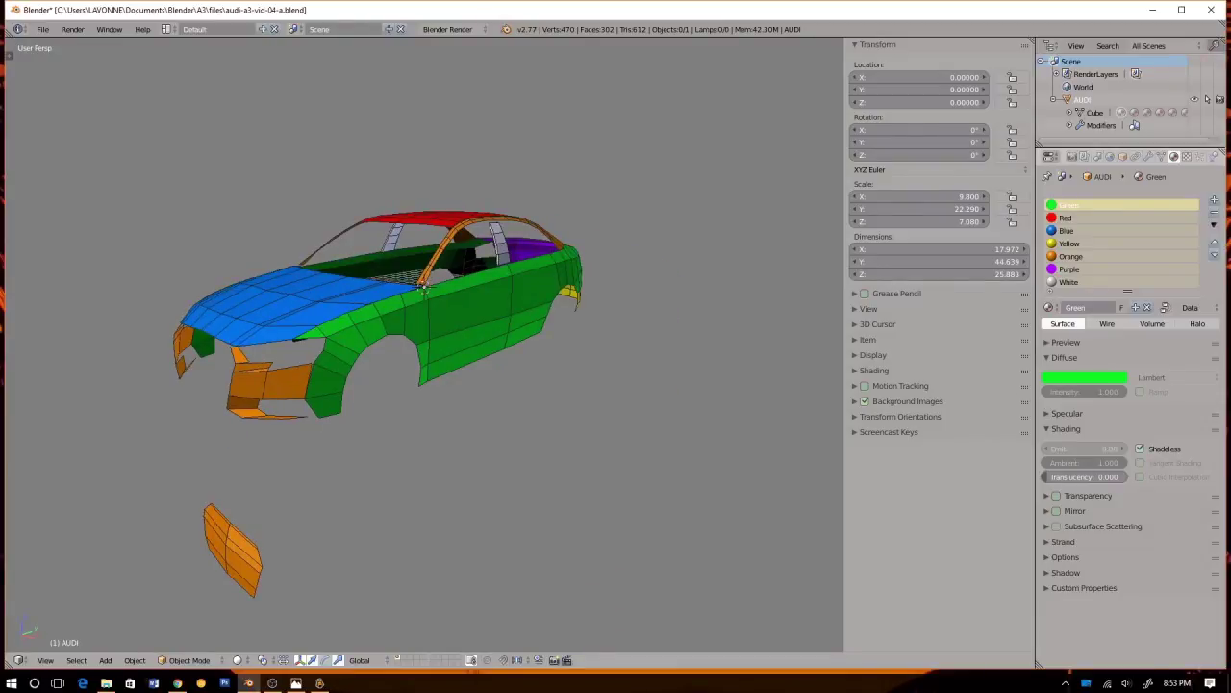